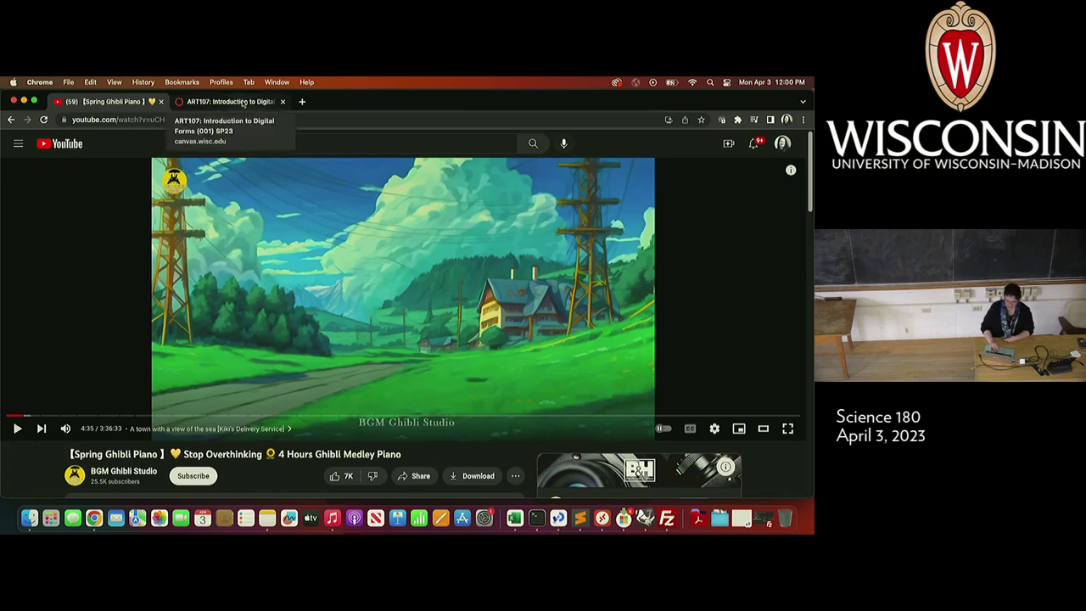
Review the Reality/Unreality assignment under Week 11 of the ART107 course and return to the course home page.
{"action": "left_click", "coordinate": [243, 102]}
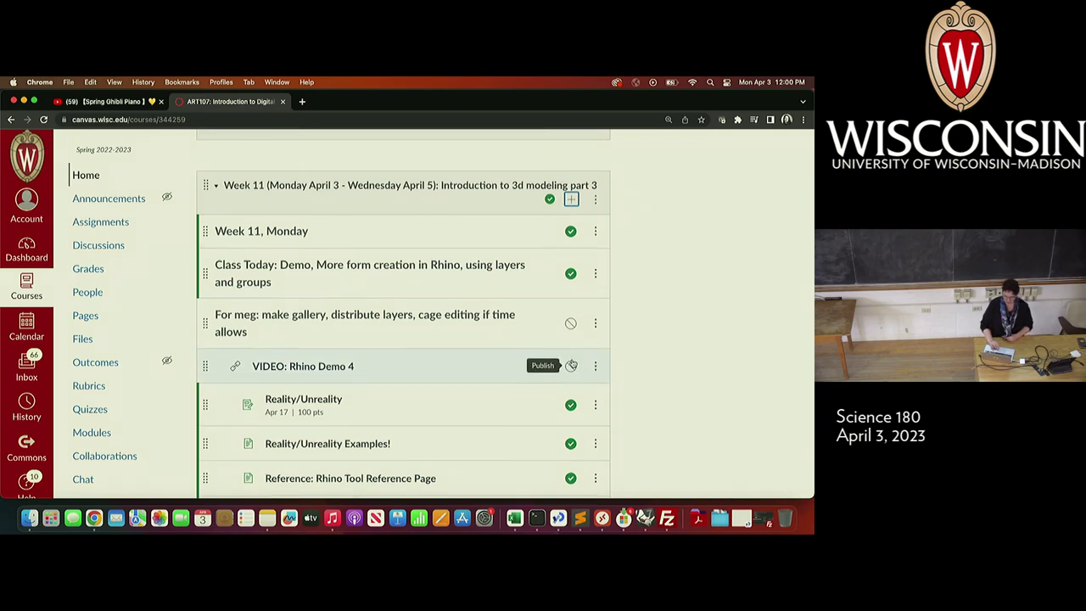
{"action": "scroll", "coordinate": [572, 365], "scroll_direction": "down", "scroll_amount": 2}
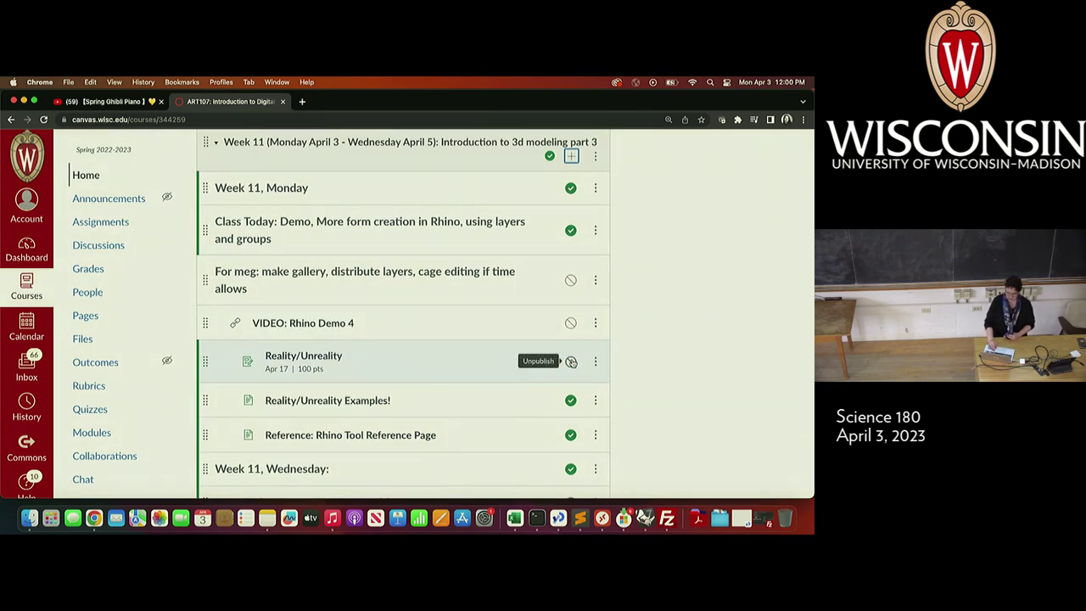
{"action": "scroll", "coordinate": [572, 362], "scroll_direction": "down", "scroll_amount": 1}
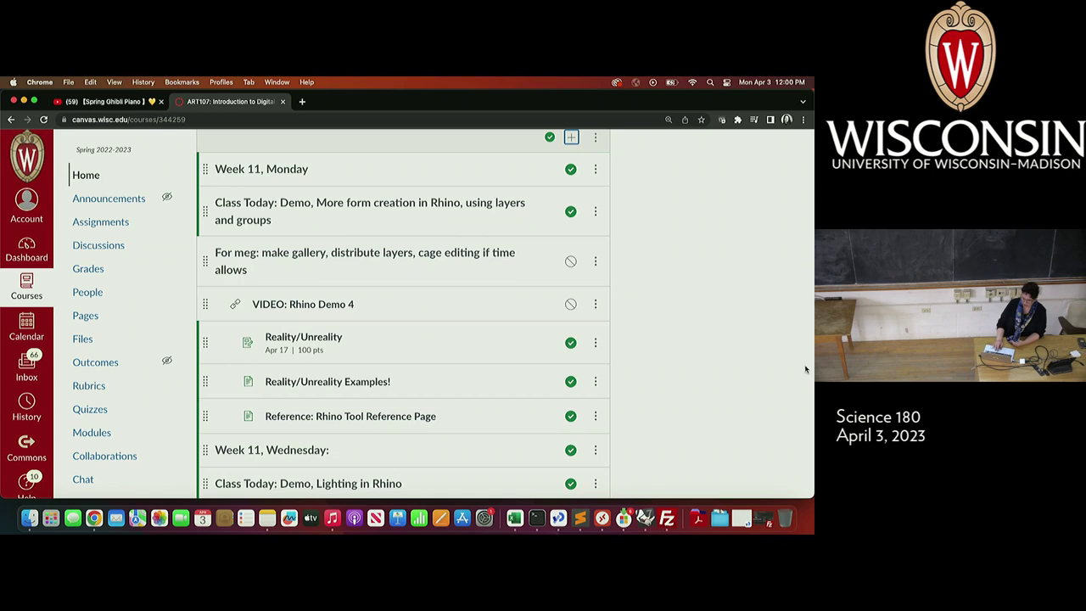
{"action": "left_click", "coordinate": [285, 338]}
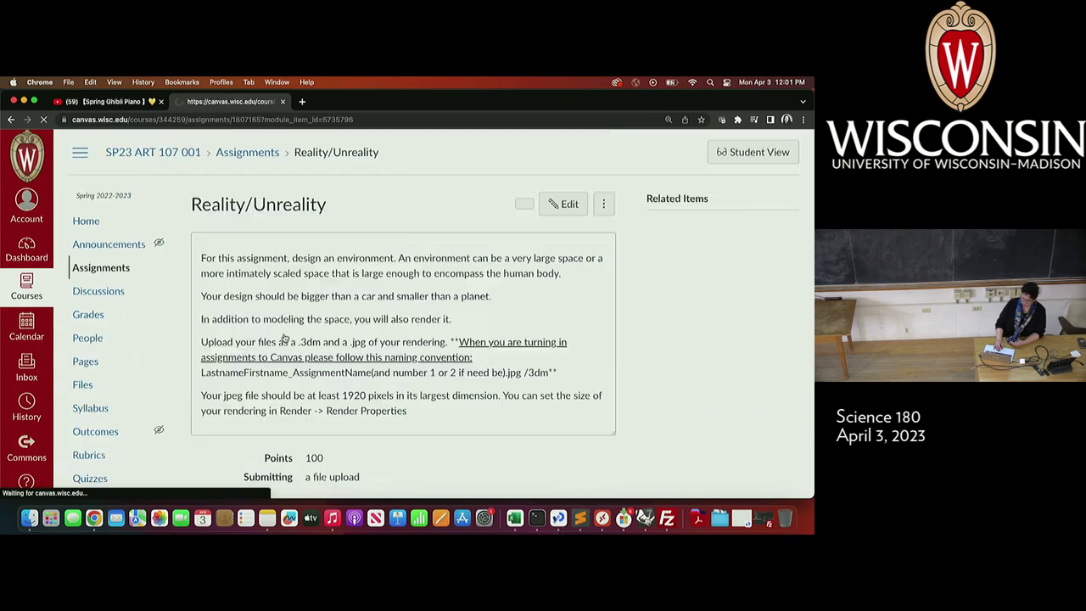
{"action": "scroll", "coordinate": [285, 338], "scroll_direction": "down", "scroll_amount": 1}
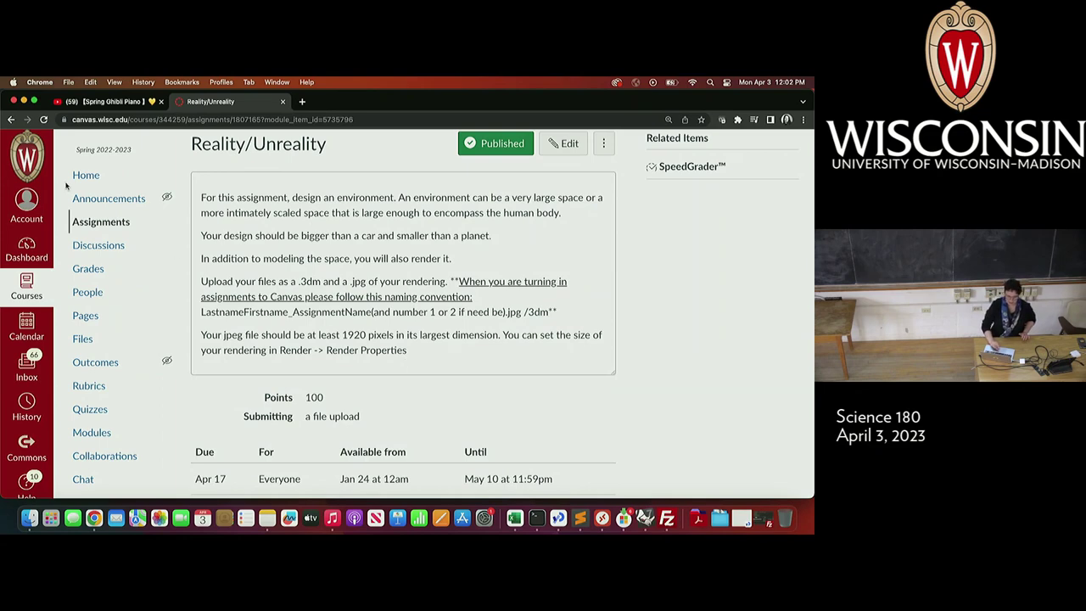
{"action": "left_click", "coordinate": [9, 120]}
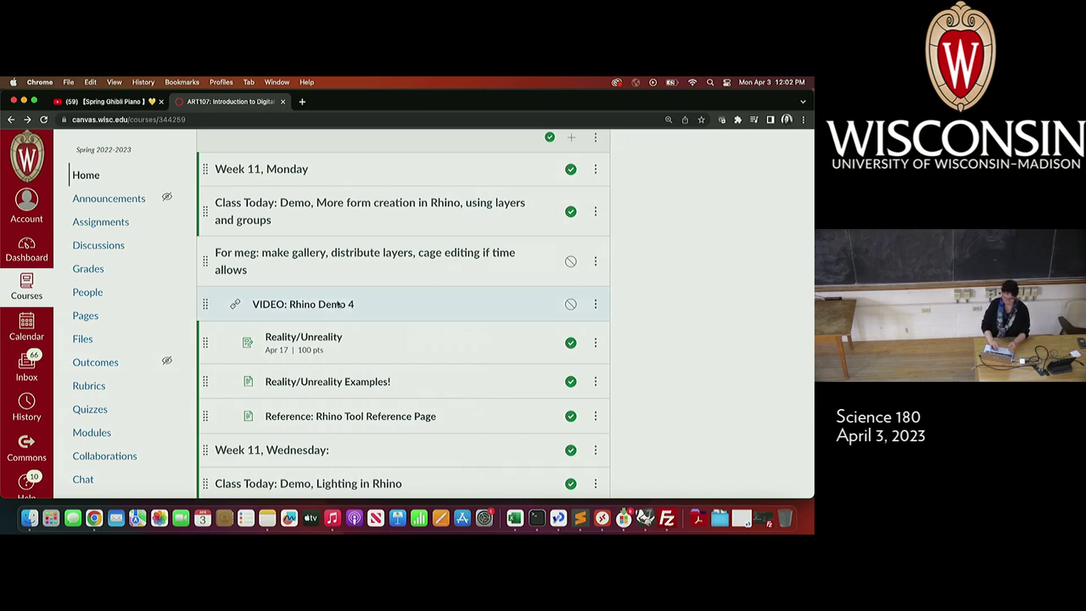
Switch to Rhino and examine the boat model in the Perspective viewport at different zoom levels.
{"action": "left_click", "coordinate": [645, 517]}
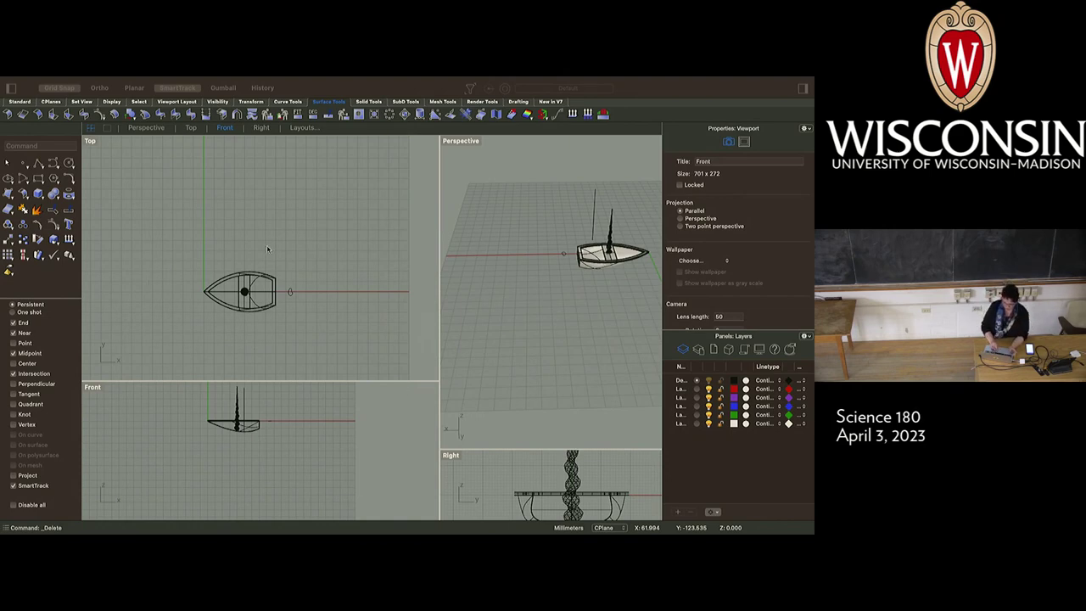
{"action": "scroll", "coordinate": [625, 274], "scroll_direction": "down", "scroll_amount": 3}
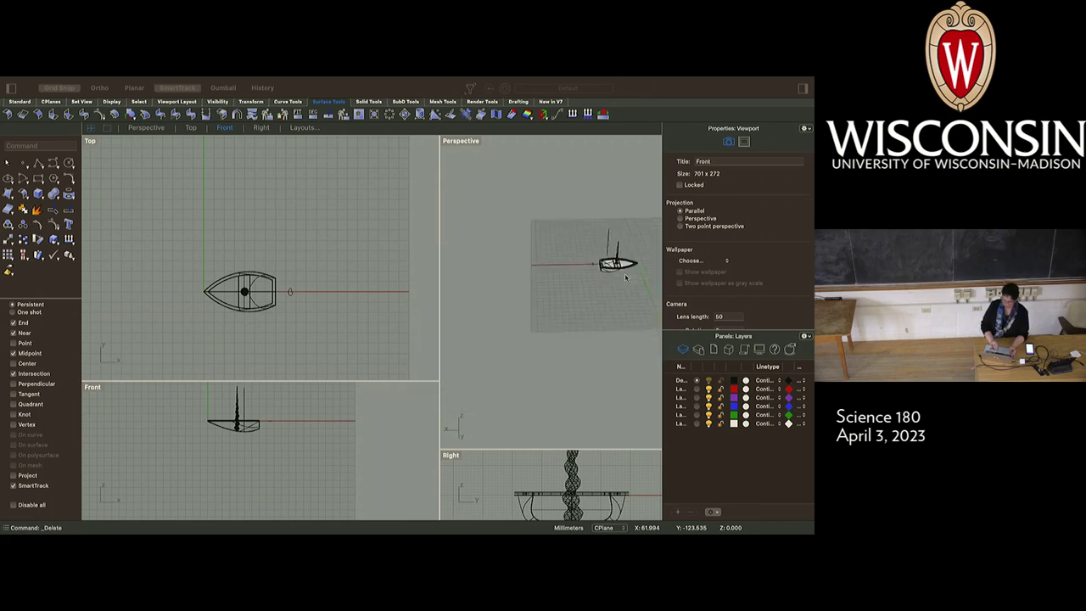
{"action": "scroll", "coordinate": [625, 276], "scroll_direction": "up", "scroll_amount": 10}
{"action": "scroll", "coordinate": [625, 278], "scroll_direction": "up", "scroll_amount": 3}
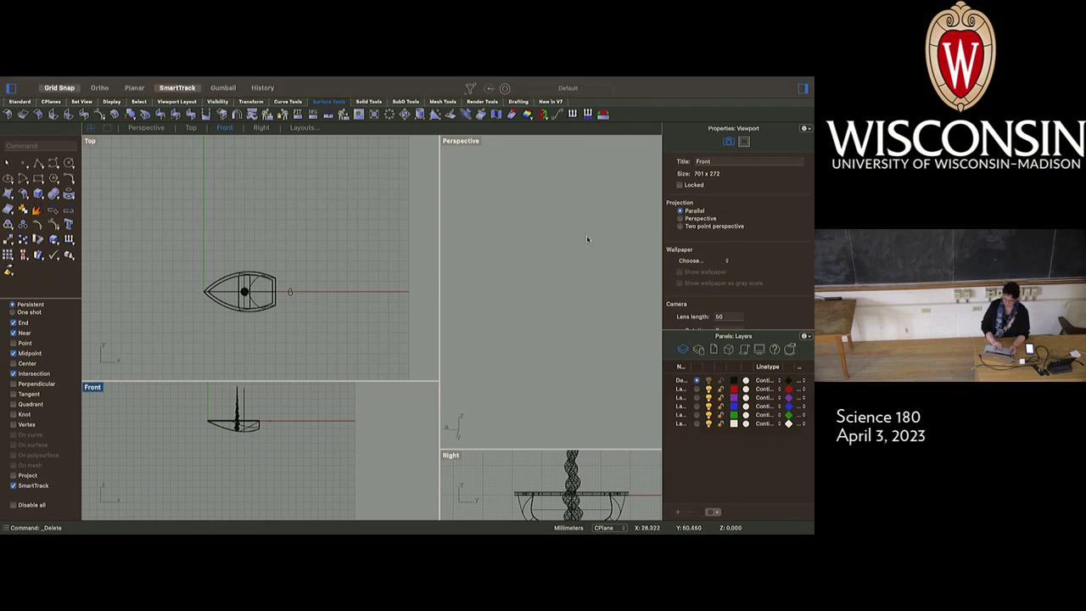
{"action": "scroll", "coordinate": [586, 239], "scroll_direction": "down", "scroll_amount": 5}
{"action": "scroll", "coordinate": [587, 239], "scroll_direction": "up", "scroll_amount": 5}
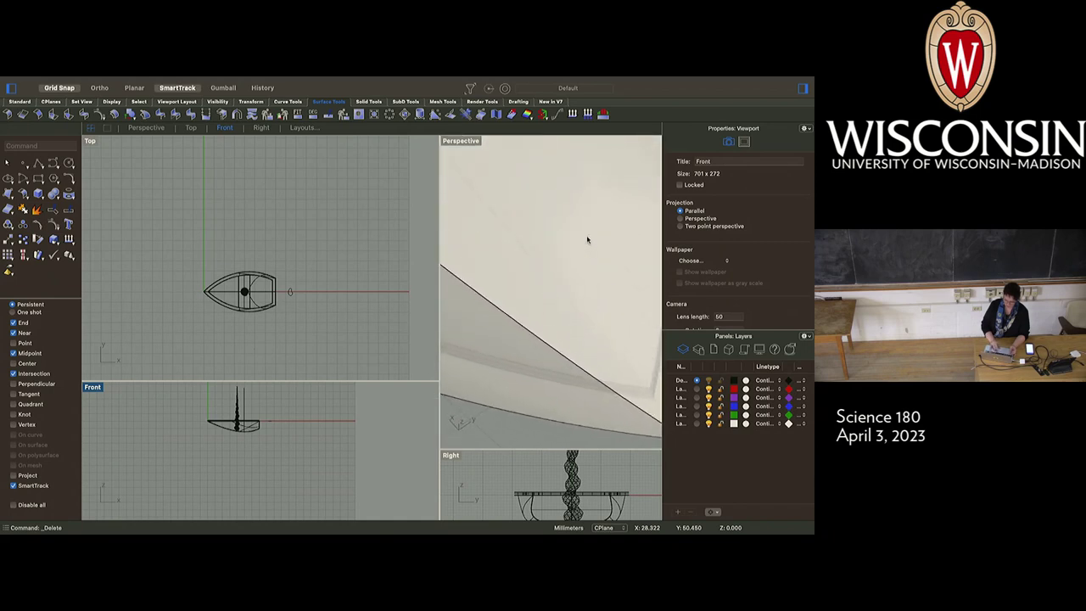
{"action": "scroll", "coordinate": [586, 239], "scroll_direction": "up", "scroll_amount": 5}
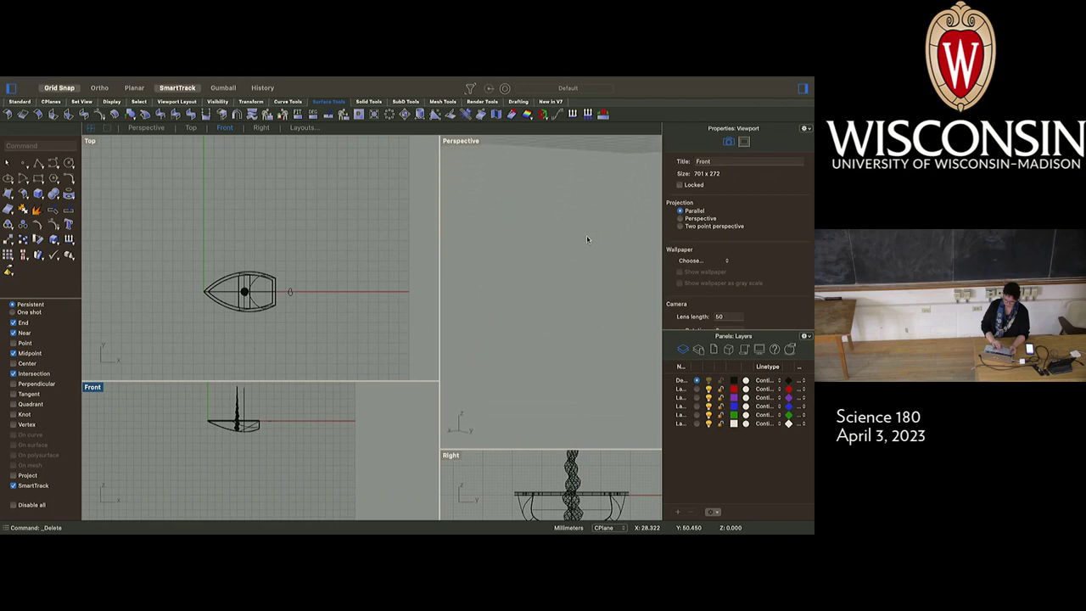
{"action": "scroll", "coordinate": [586, 239], "scroll_direction": "up", "scroll_amount": 1}
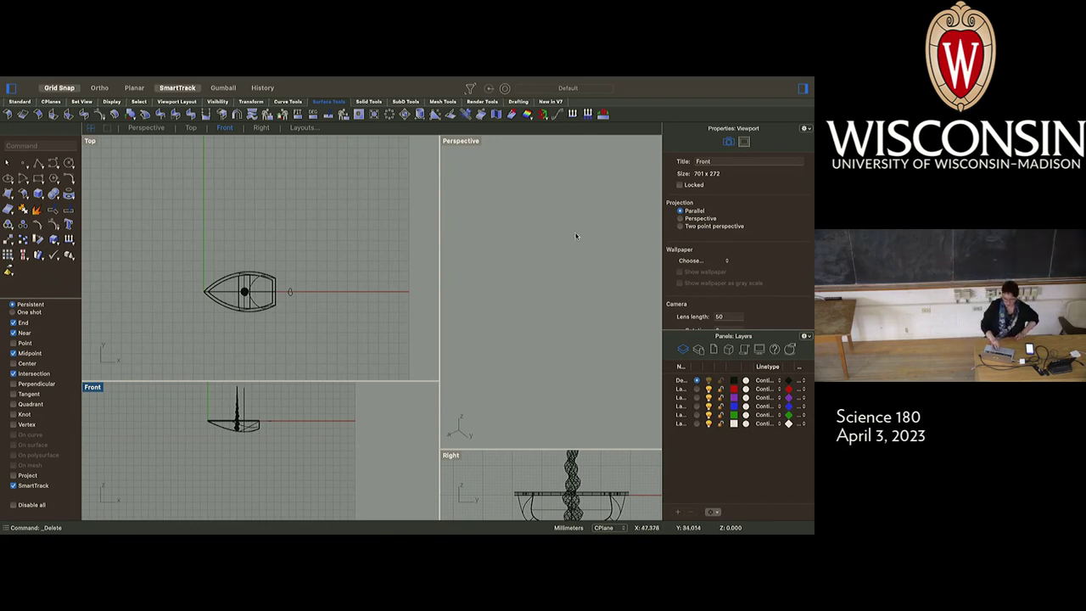
Select all the boat's objects, apply Zoom Selected in the Perspective viewport, and inspect the boat from several angles.
{"action": "left_click_drag", "start_coordinate": [330, 247], "coordinate": [138, 329]}
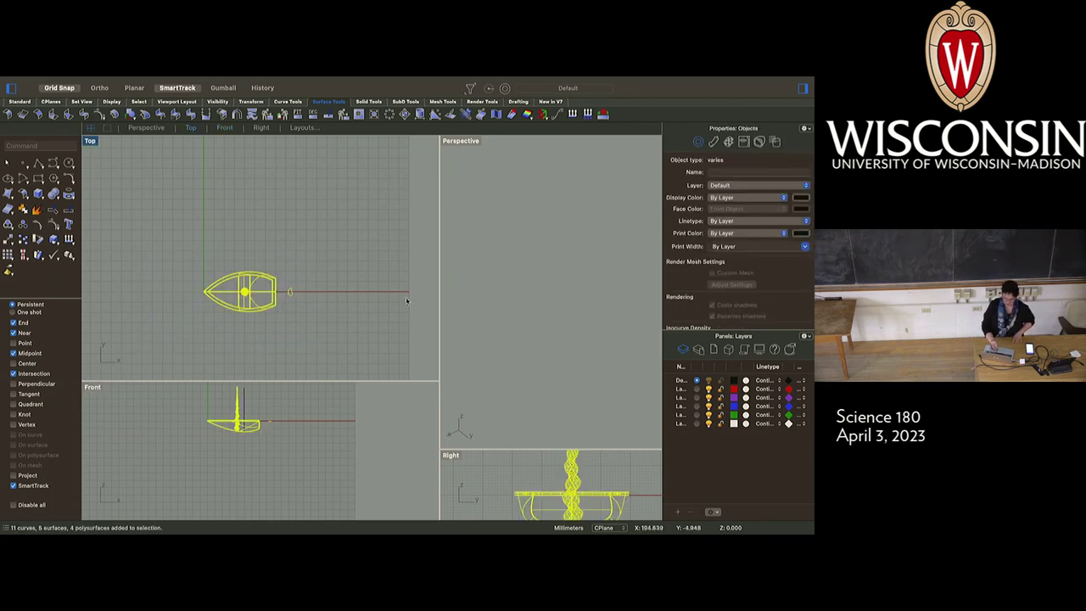
{"action": "left_click", "coordinate": [475, 167]}
{"action": "left_click_drag", "start_coordinate": [356, 232], "coordinate": [136, 357]}
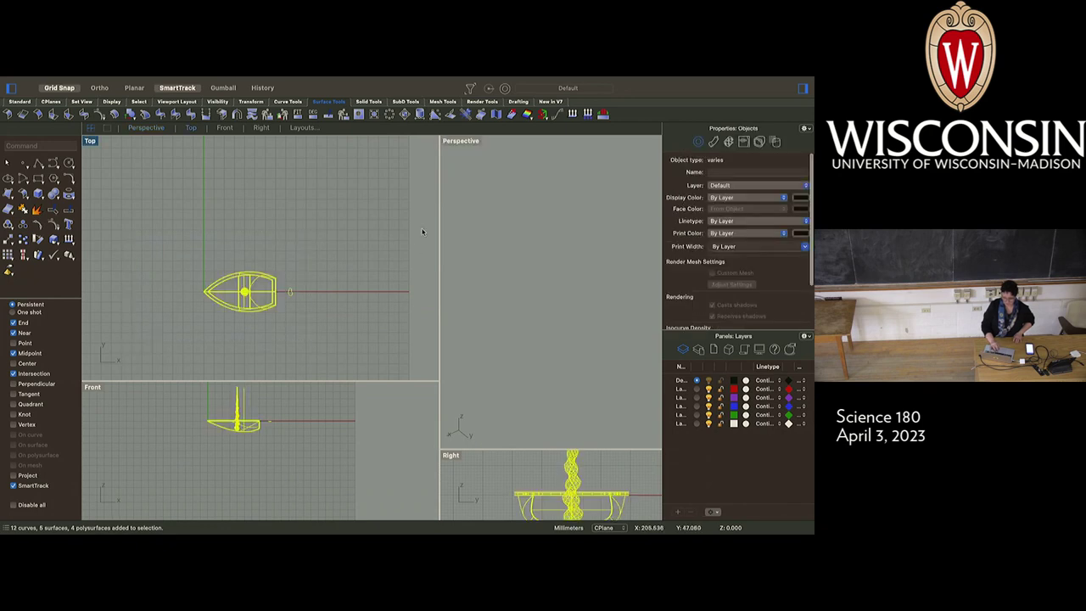
{"action": "left_click", "coordinate": [467, 142]}
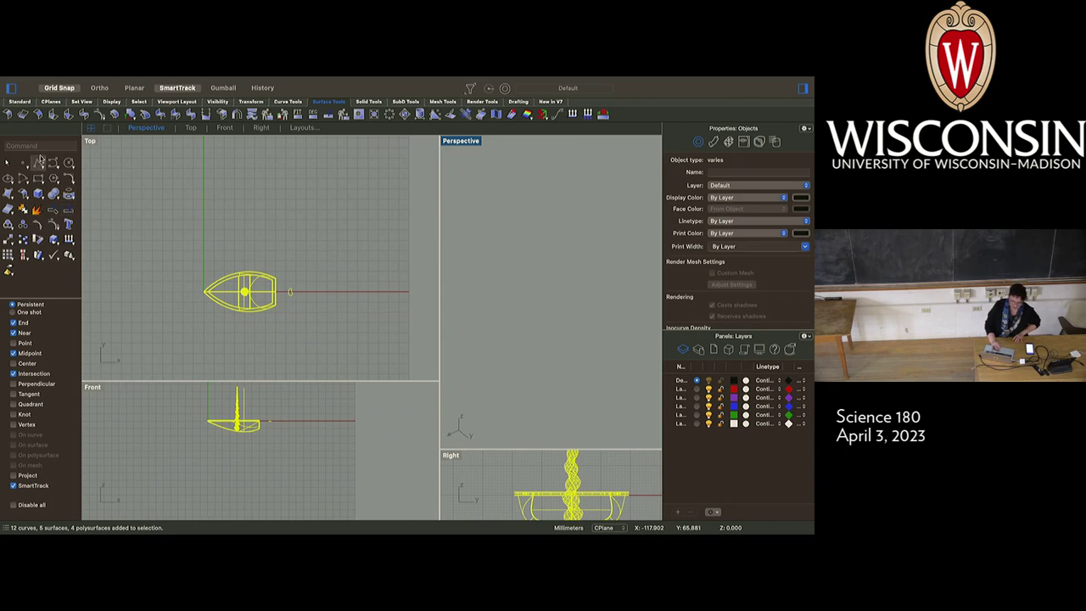
{"action": "left_click", "coordinate": [18, 102]}
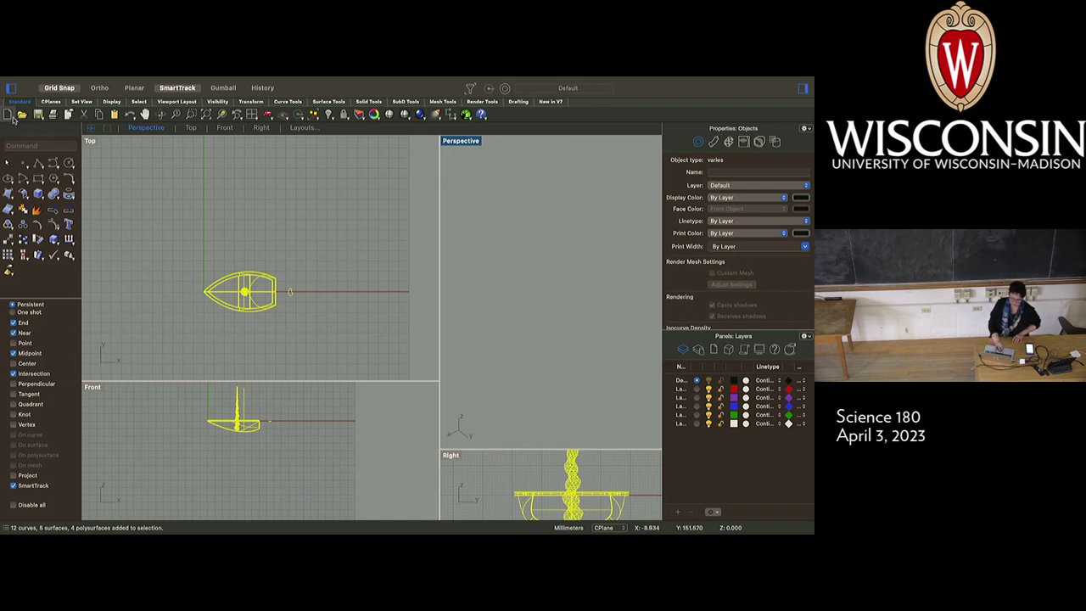
{"action": "left_click", "coordinate": [223, 115]}
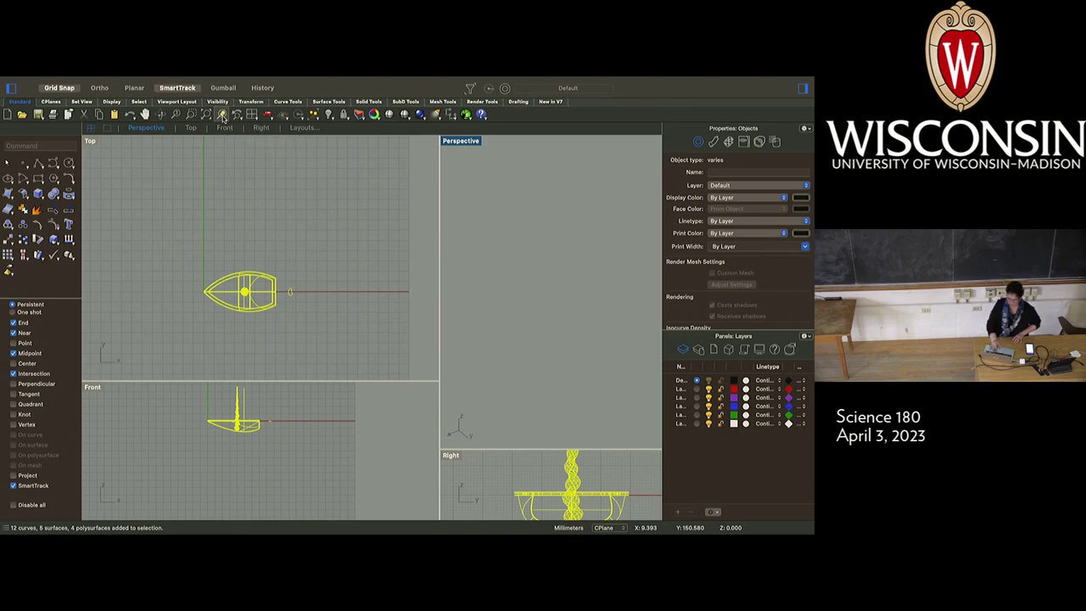
{"action": "scroll", "coordinate": [583, 363], "scroll_direction": "left", "scroll_amount": 10}
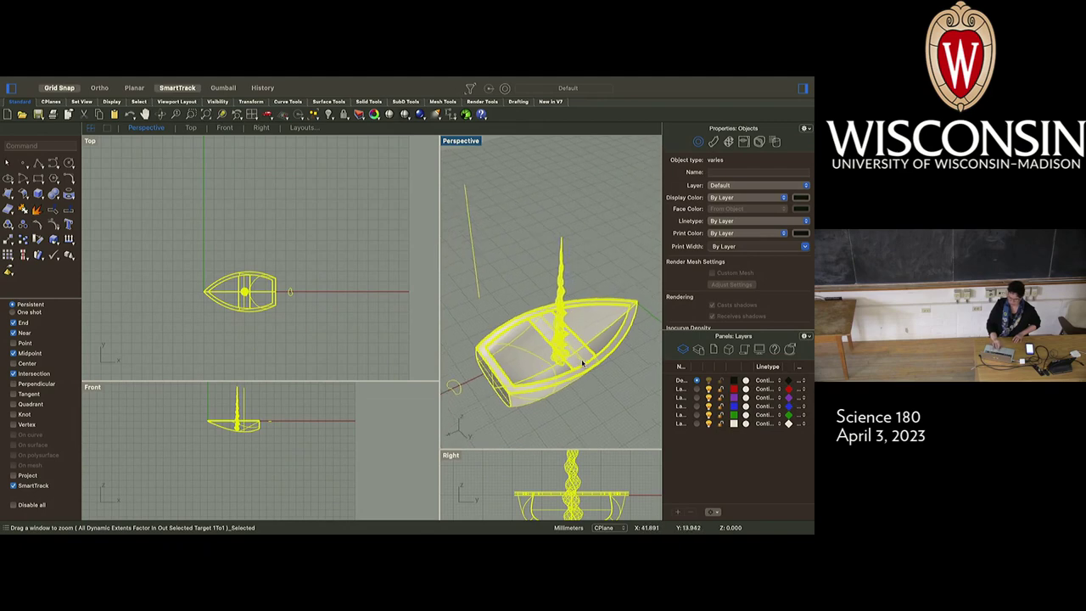
{"action": "scroll", "coordinate": [582, 364], "scroll_direction": "left", "scroll_amount": 10}
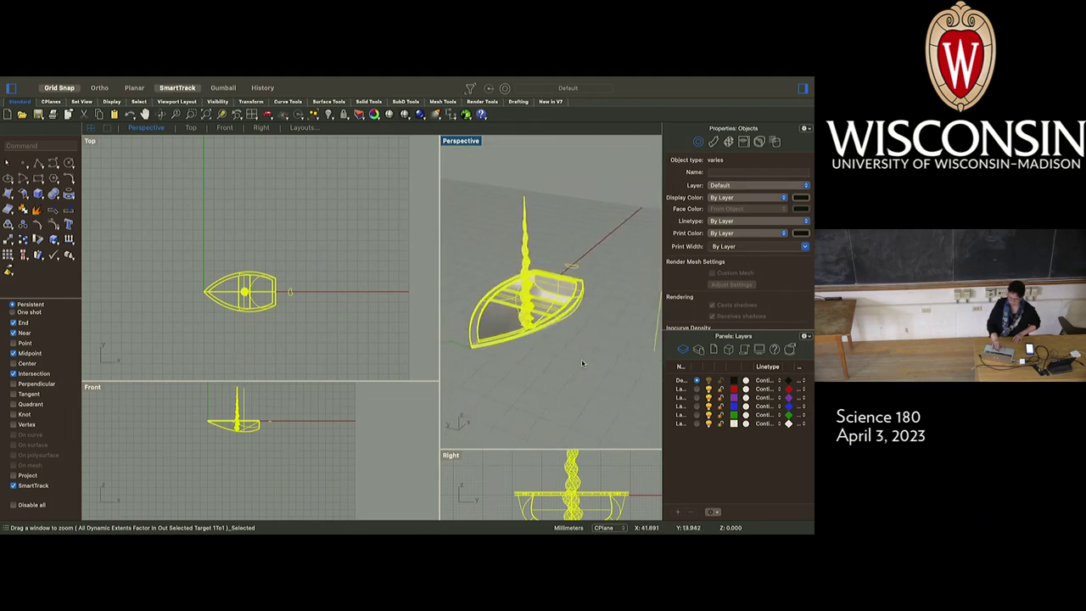
{"action": "scroll", "coordinate": [582, 363], "scroll_direction": "left", "scroll_amount": 10}
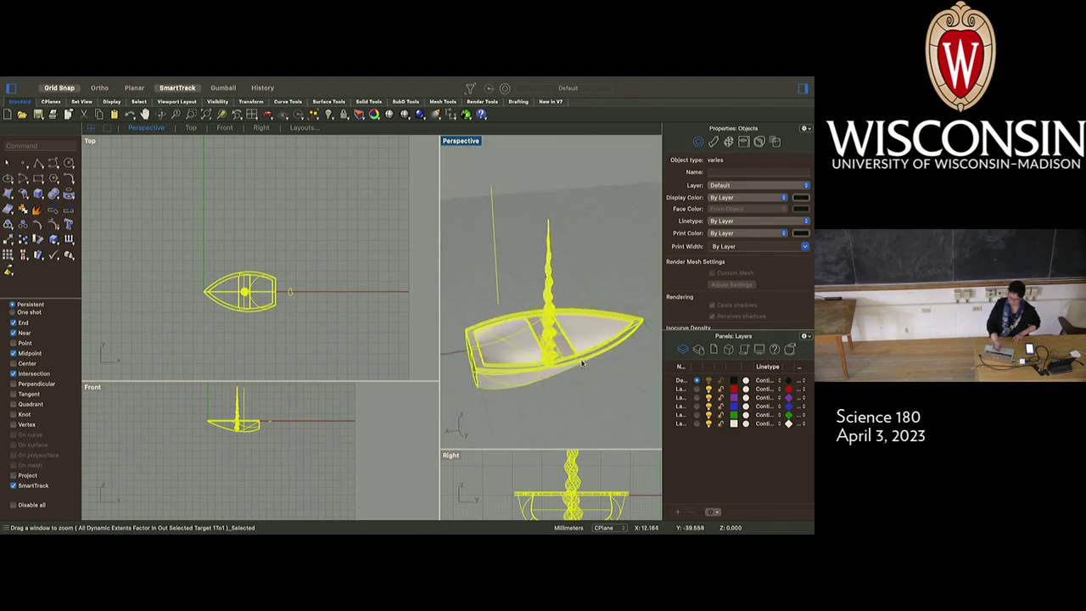
{"action": "scroll", "coordinate": [580, 363], "scroll_direction": "left", "scroll_amount": 10}
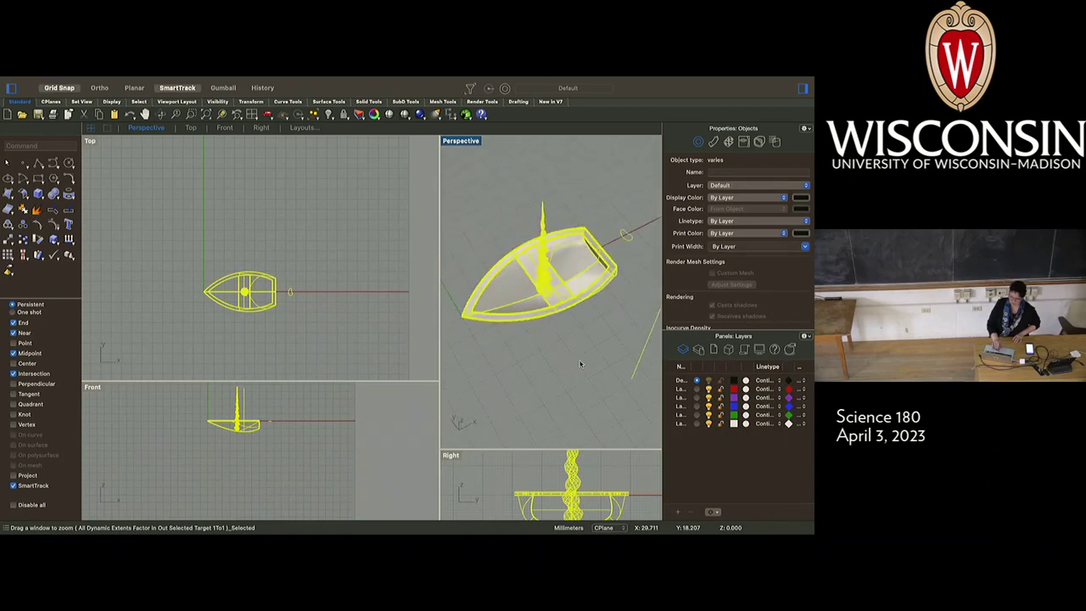
{"action": "scroll", "coordinate": [581, 363], "scroll_direction": "left", "scroll_amount": 5}
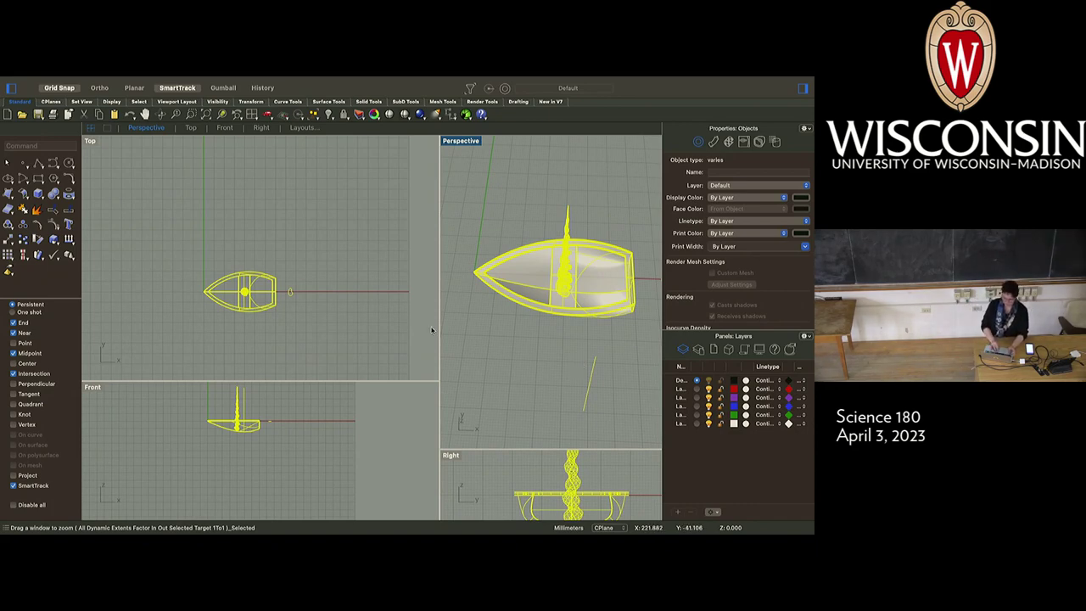
Resize the four viewports to enlarge Perspective, Front and Right, fit the whole mast in the Right view, and clear the selection.
{"action": "left_click_drag", "start_coordinate": [440, 316], "coordinate": [356, 295]}
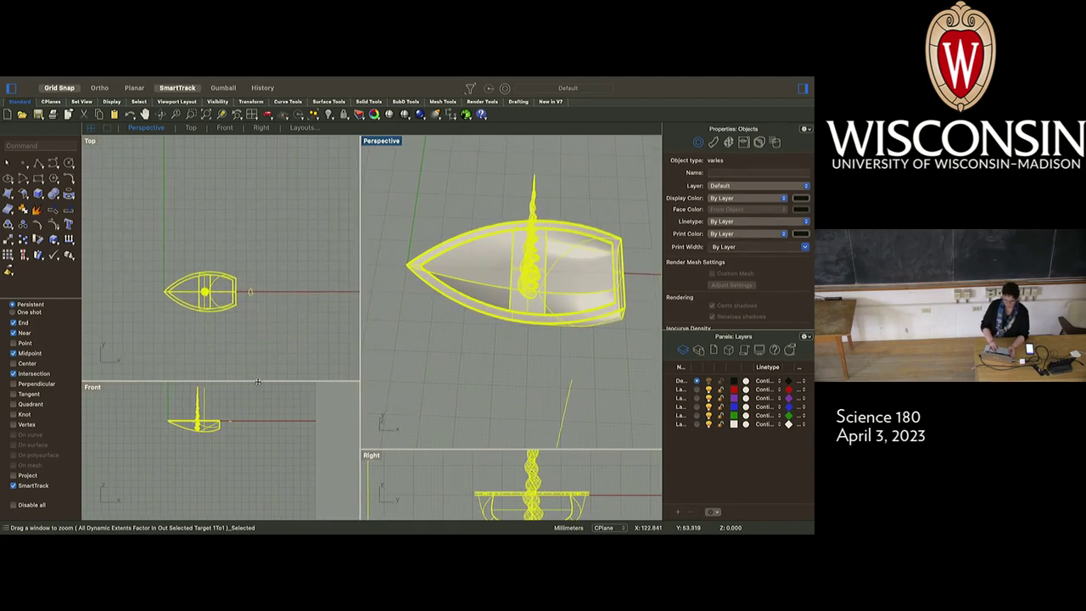
{"action": "left_click_drag", "start_coordinate": [258, 379], "coordinate": [258, 316]}
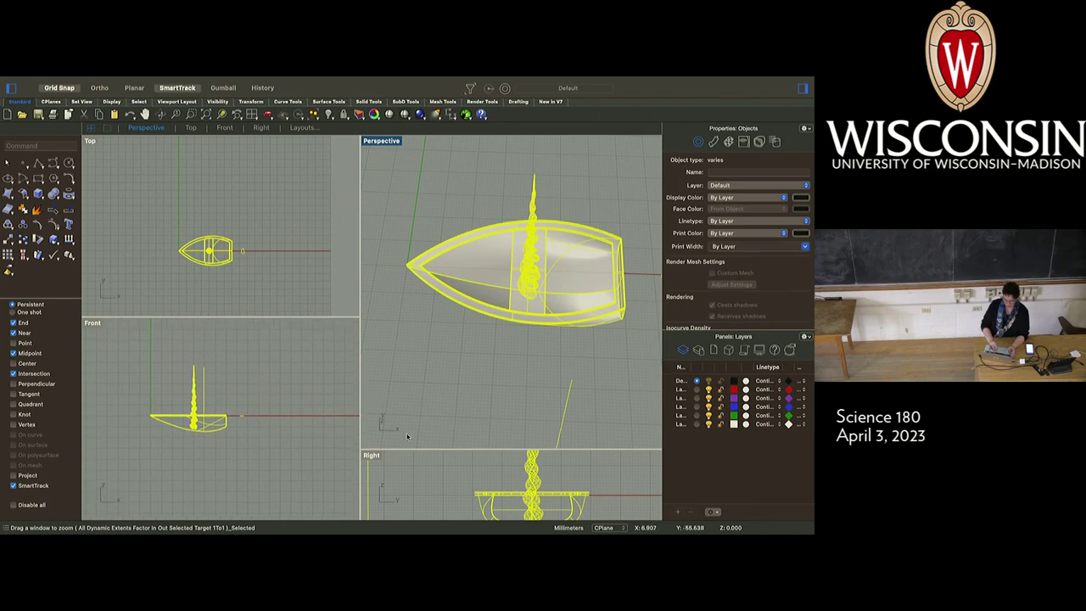
{"action": "left_click_drag", "start_coordinate": [419, 448], "coordinate": [419, 345]}
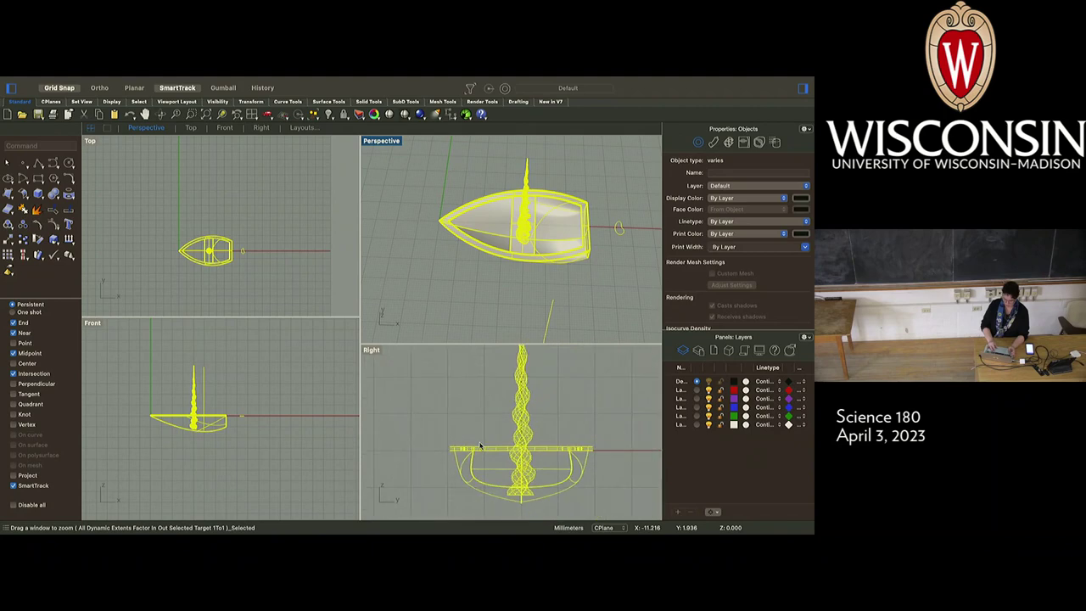
{"action": "scroll", "coordinate": [472, 452], "scroll_direction": "down", "scroll_amount": 4}
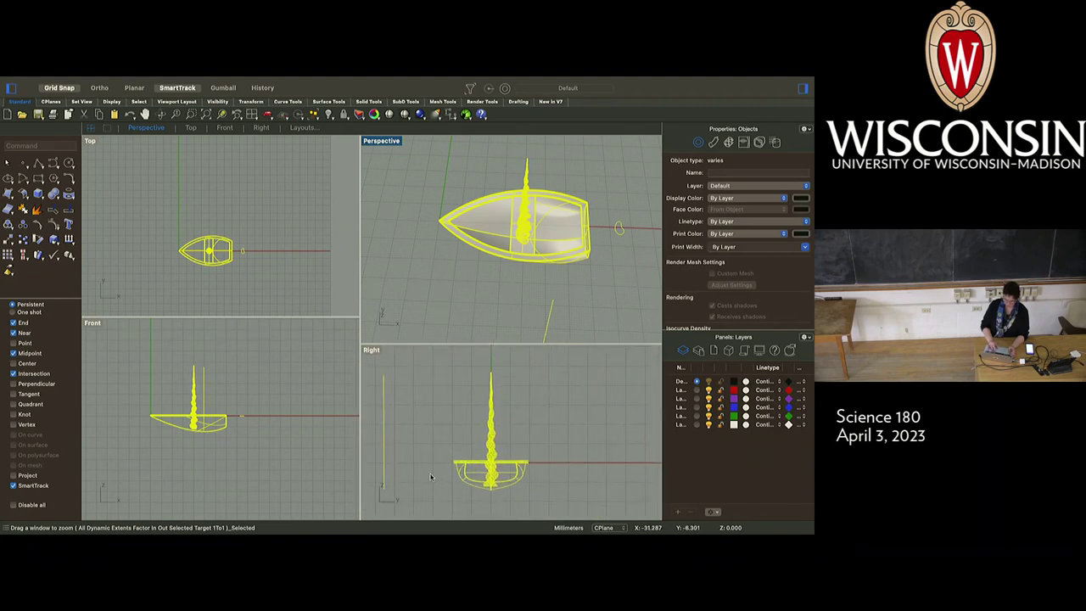
{"action": "scroll", "coordinate": [464, 463], "scroll_direction": "down", "scroll_amount": 2}
{"action": "left_click", "coordinate": [570, 440]}
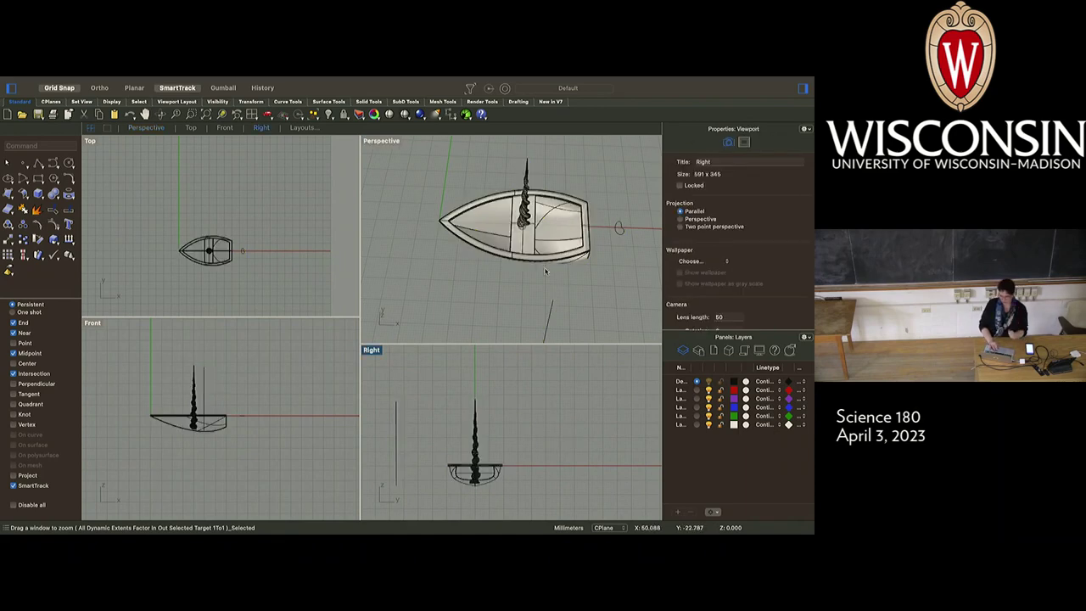
Group the hull, seat and mast objects of the boat, and test selecting the group as one object.
{"action": "scroll", "coordinate": [458, 280], "scroll_direction": "down", "scroll_amount": 10}
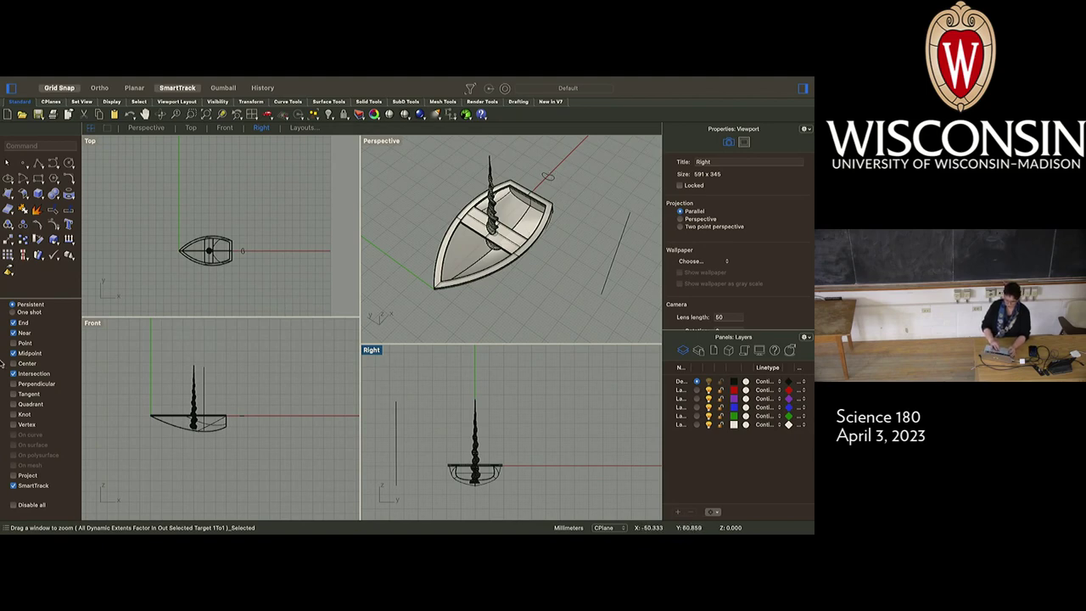
{"action": "left_click_drag", "start_coordinate": [151, 220], "coordinate": [245, 284]}
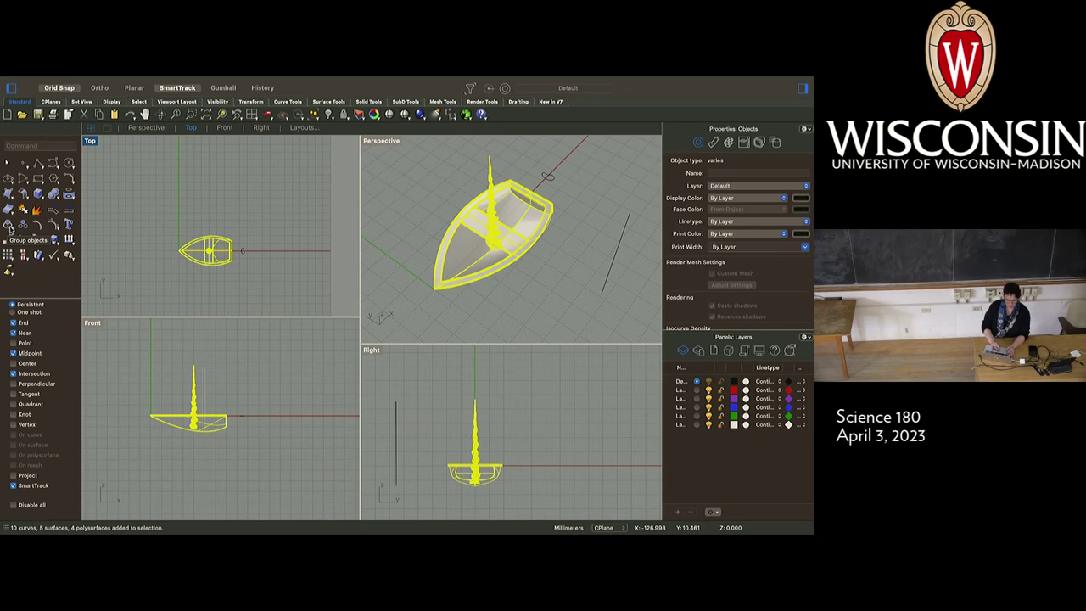
{"action": "left_click", "coordinate": [8, 225]}
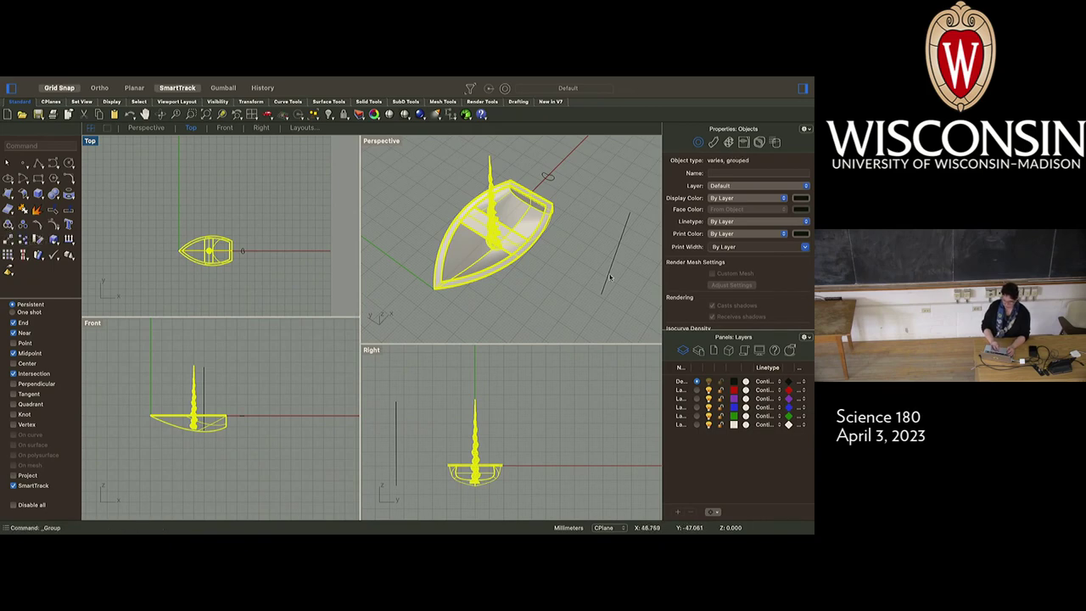
{"action": "left_click", "coordinate": [520, 305]}
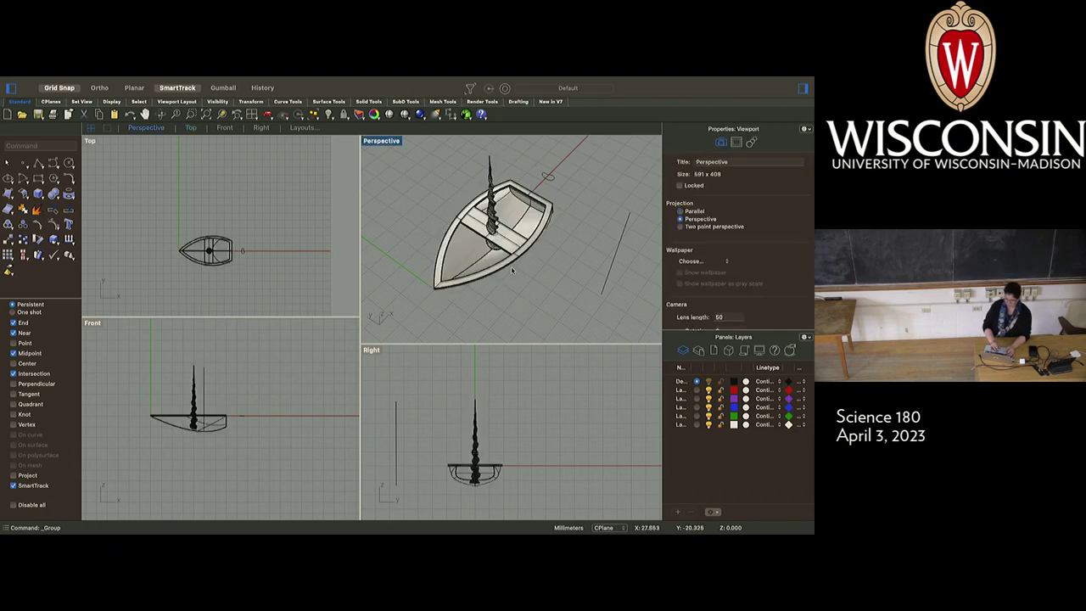
{"action": "left_click", "coordinate": [480, 283]}
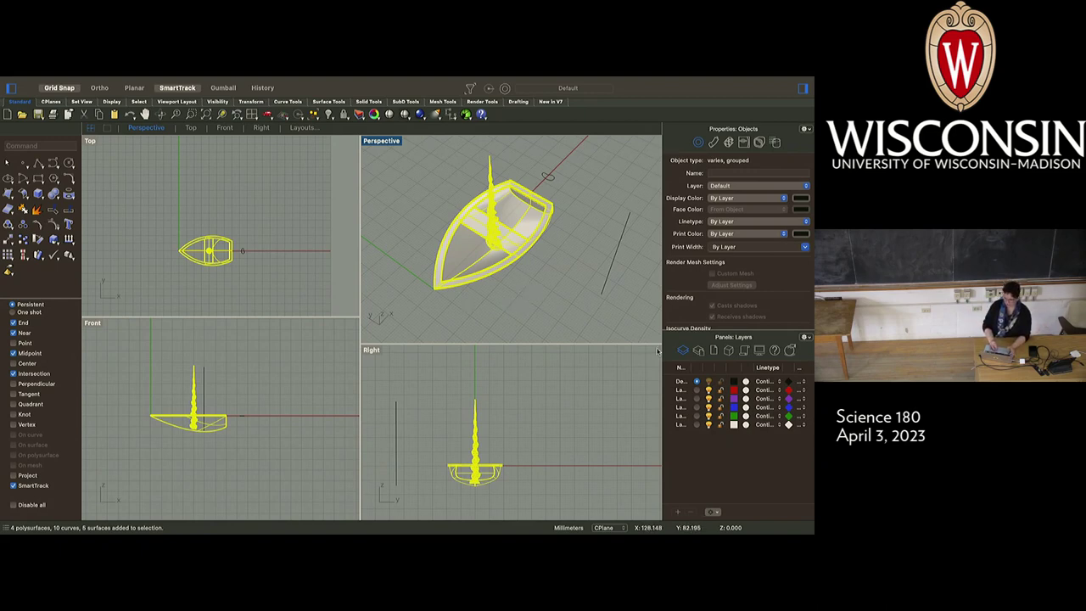
{"action": "left_click", "coordinate": [564, 291]}
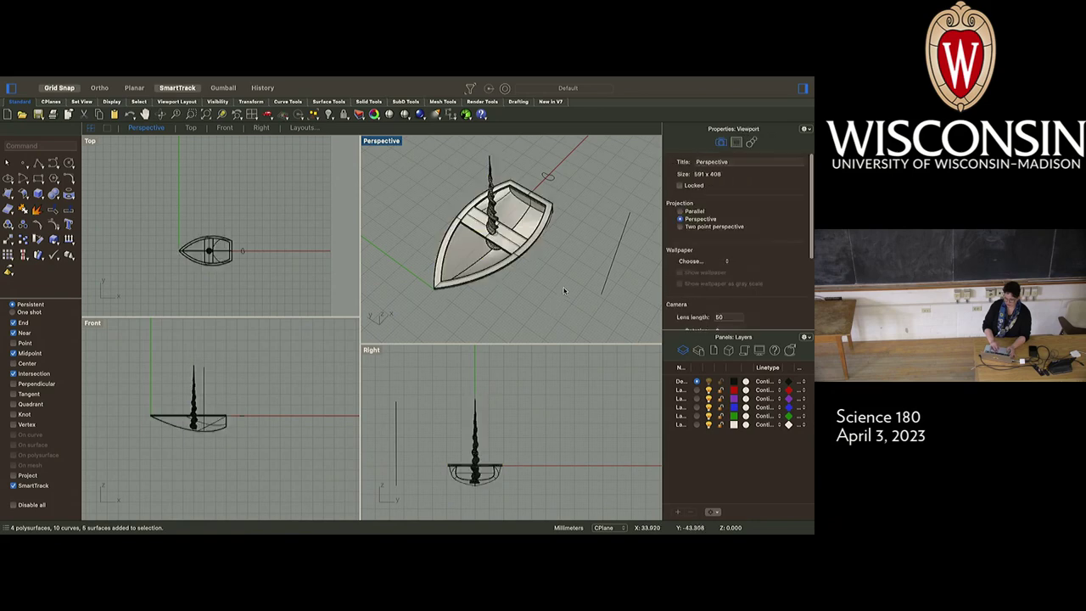
Select the grouped boat, and turn the display of the Layers panel off and back on.
{"action": "left_click", "coordinate": [519, 257]}
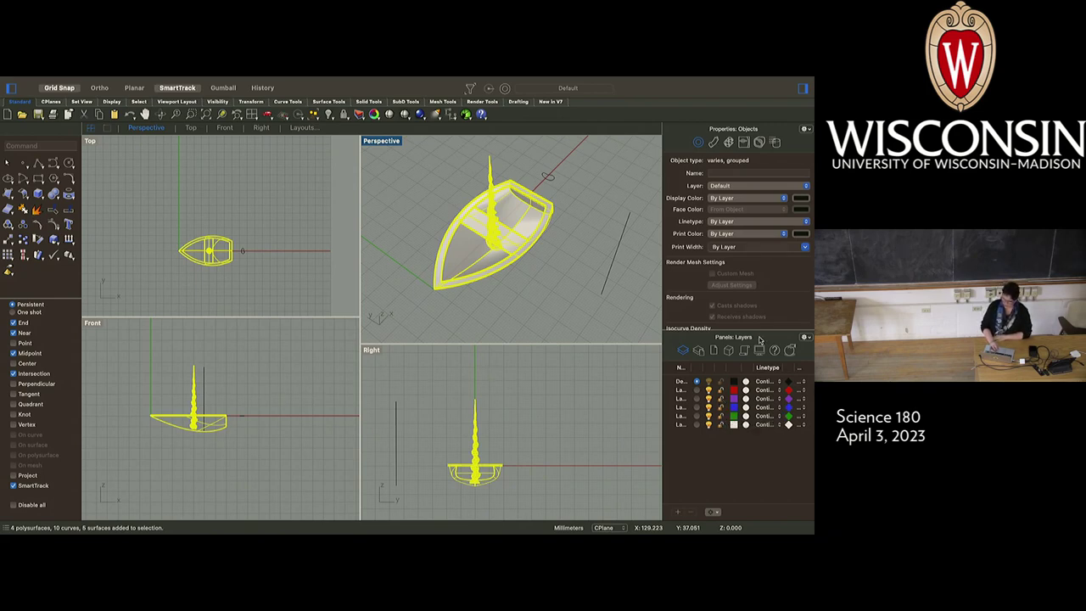
{"action": "left_click", "coordinate": [805, 338]}
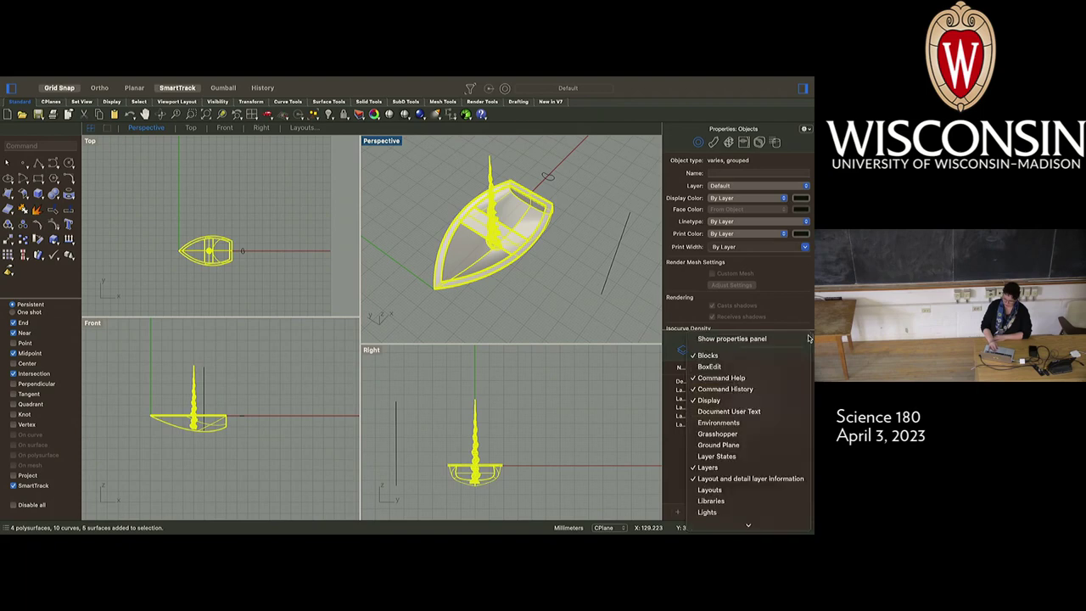
{"action": "scroll", "coordinate": [740, 483], "scroll_direction": "down", "scroll_amount": 1}
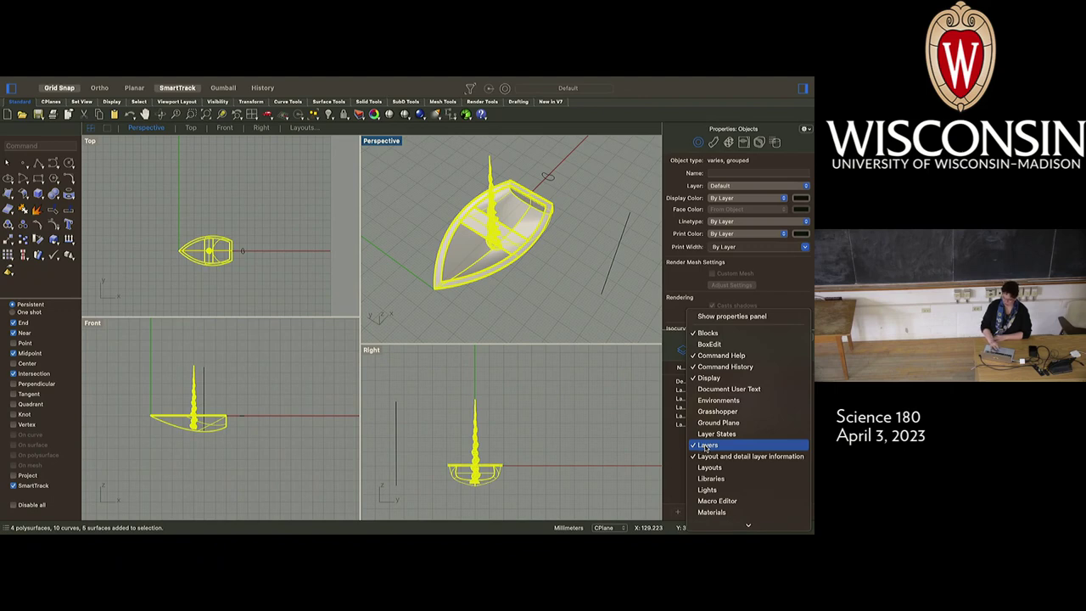
{"action": "scroll", "coordinate": [713, 478], "scroll_direction": "down", "scroll_amount": 1}
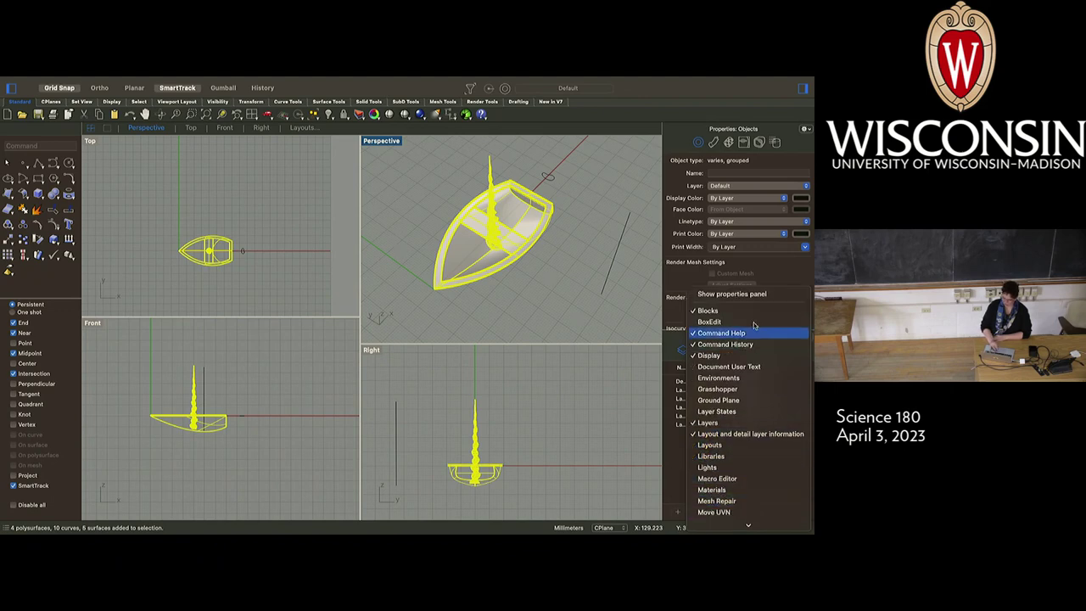
{"action": "left_click", "coordinate": [709, 425]}
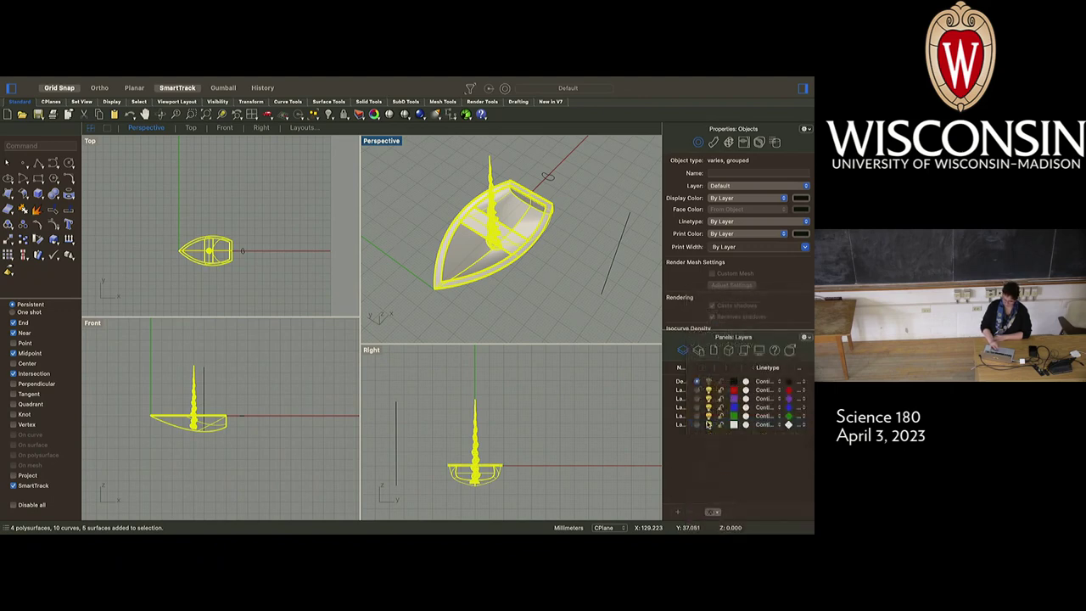
{"action": "left_click", "coordinate": [806, 339]}
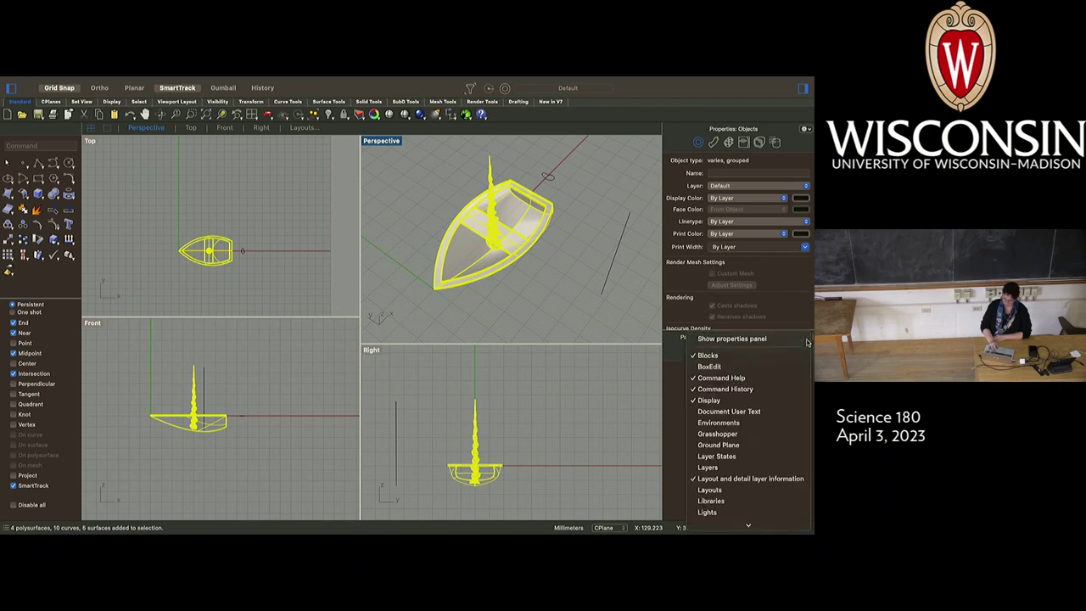
{"action": "left_click", "coordinate": [709, 468]}
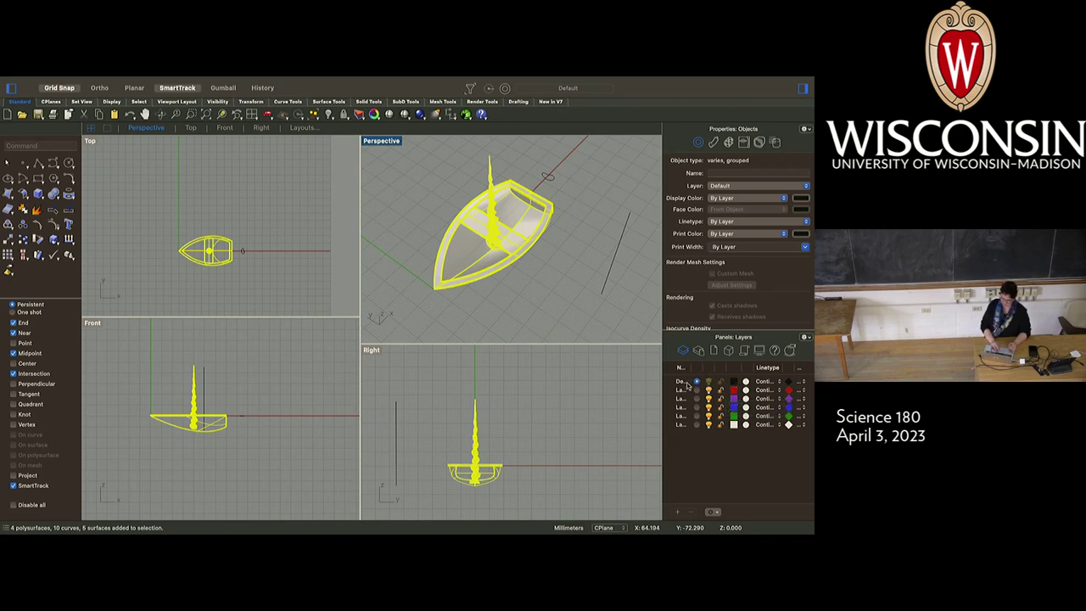
Widen the layer list's Name column and move the selected boat group to Layer 01.
{"action": "left_click_drag", "start_coordinate": [689, 368], "coordinate": [705, 368]}
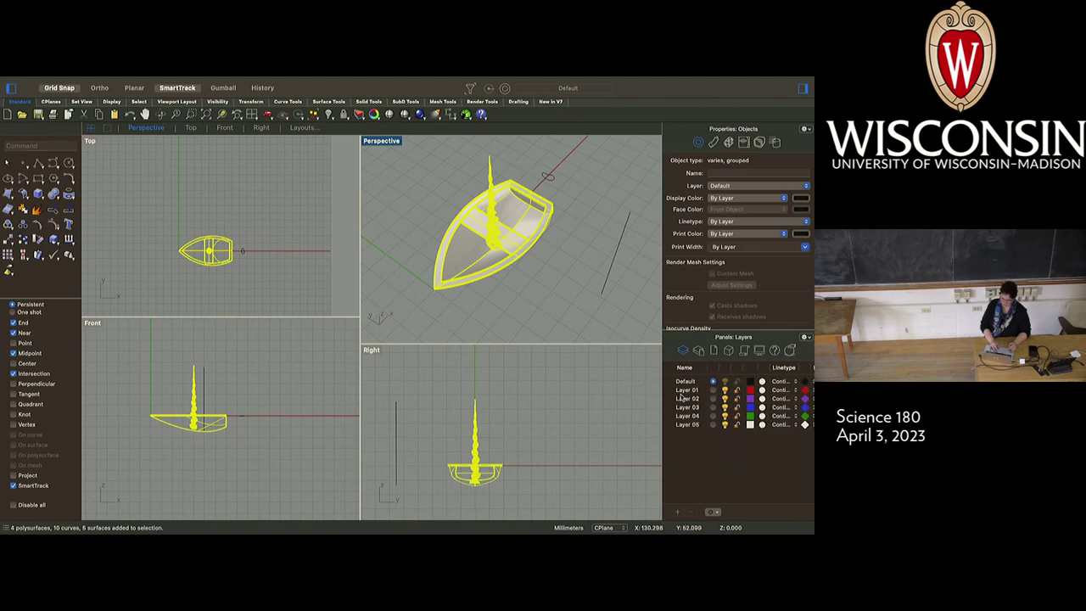
{"action": "left_click", "coordinate": [687, 392]}
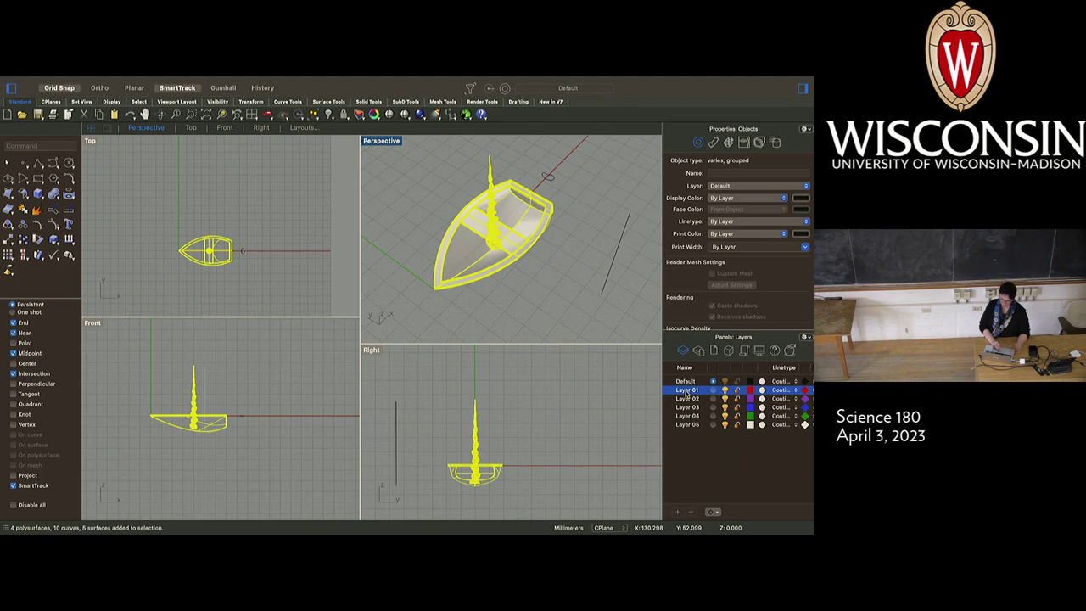
{"action": "right_click", "coordinate": [687, 393]}
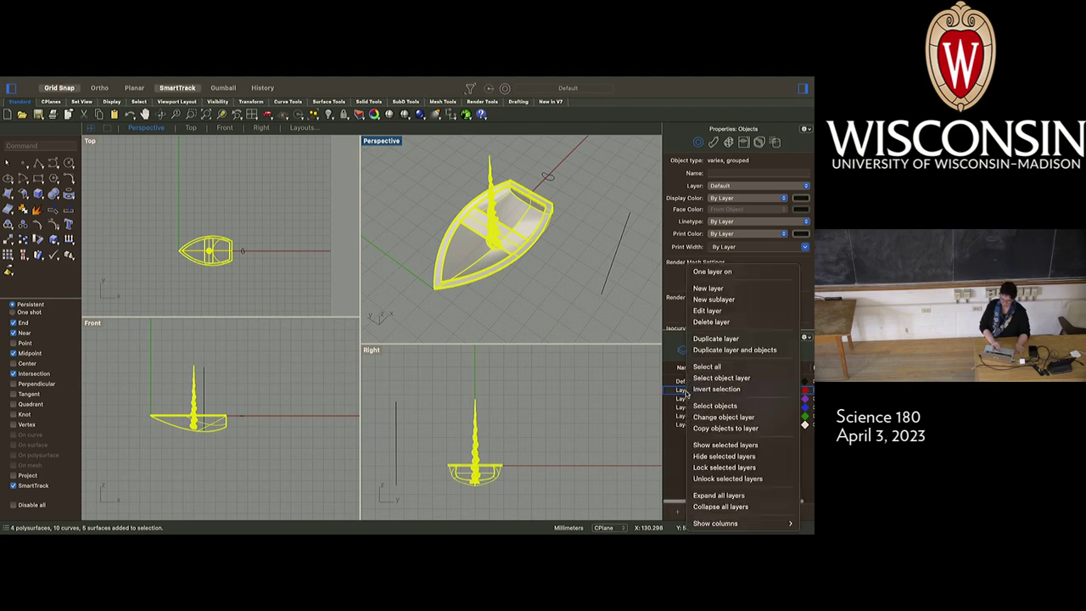
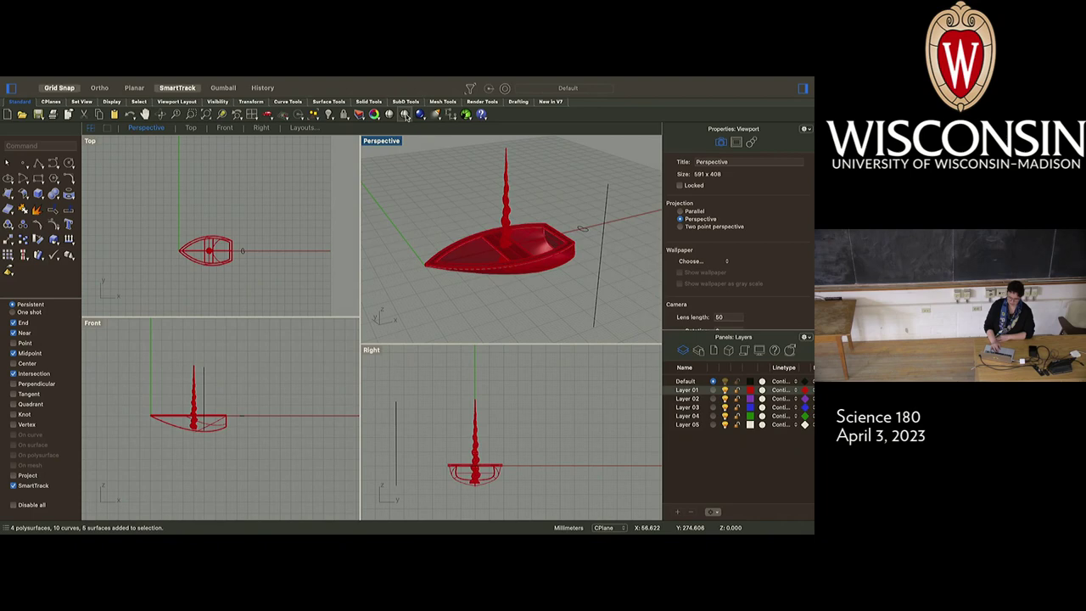
Preview the Perspective viewport in Rendered display mode, and switch it to Ghosted.
{"action": "left_click", "coordinate": [405, 117]}
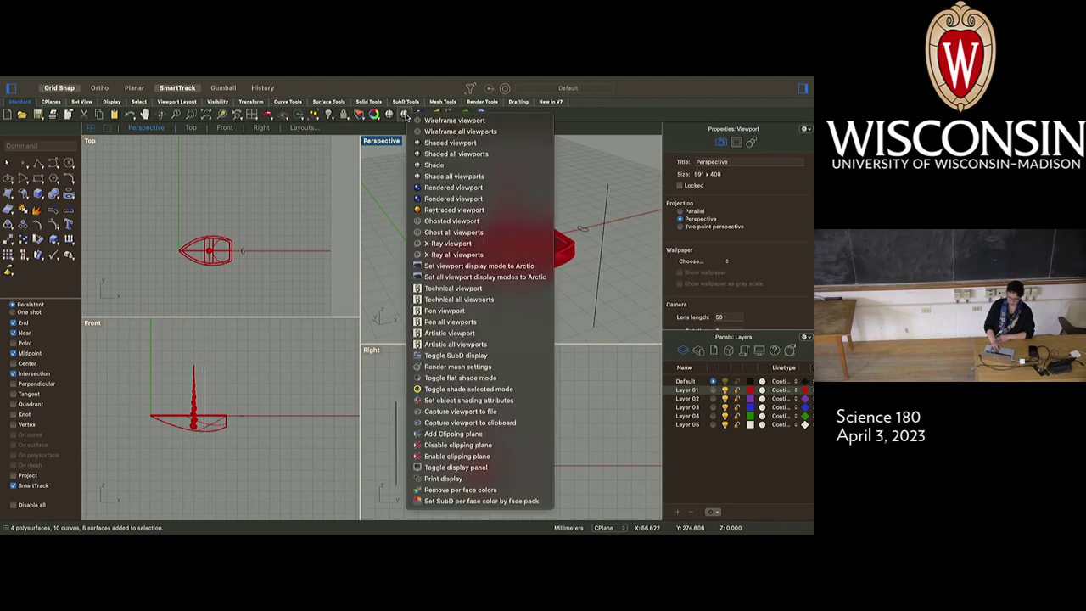
{"action": "left_click", "coordinate": [427, 190]}
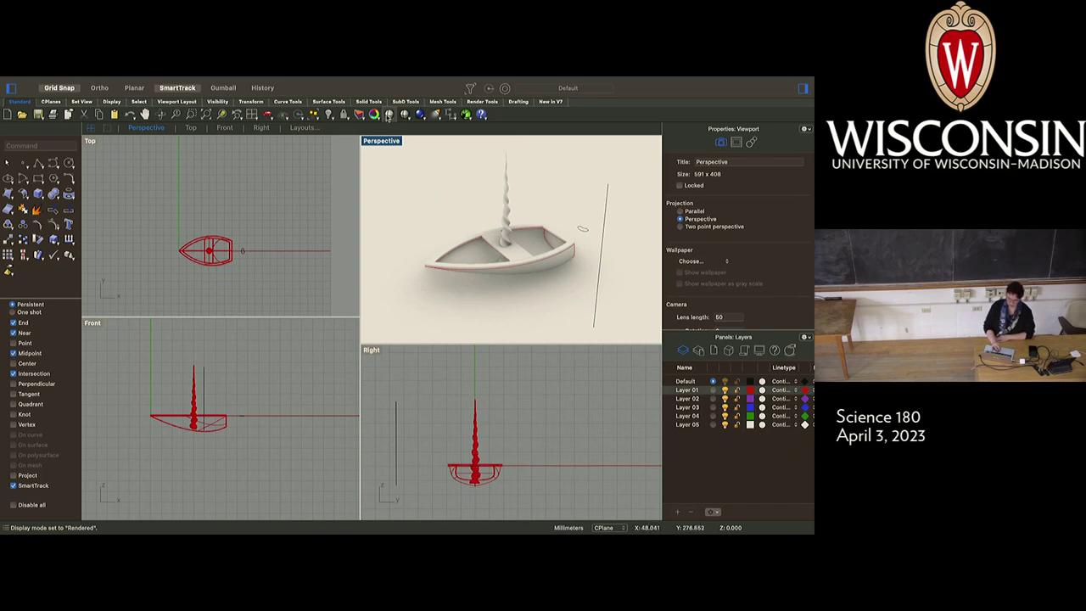
{"action": "left_click", "coordinate": [404, 114]}
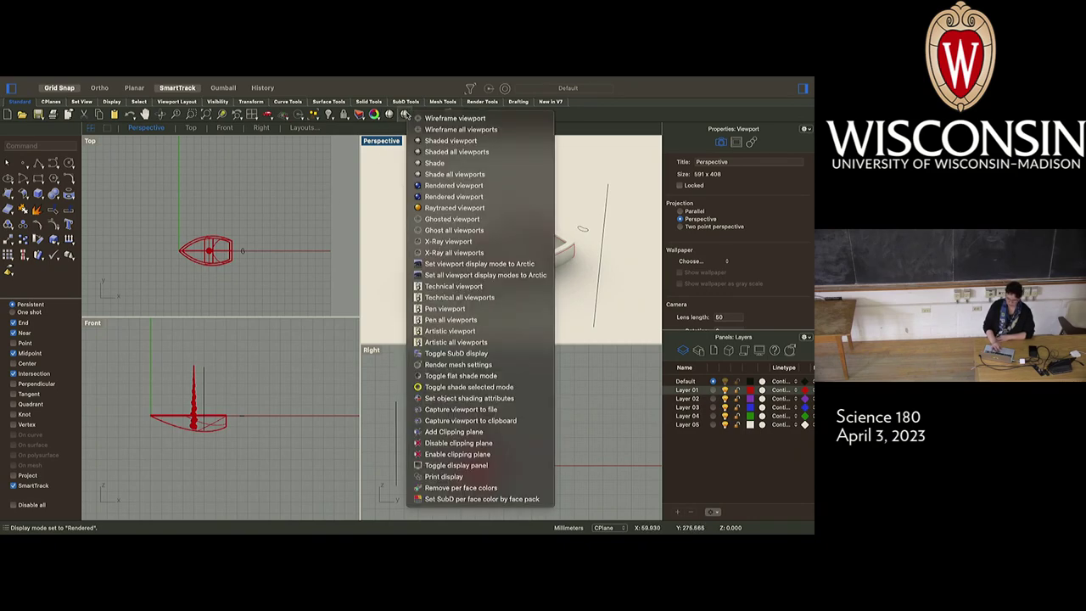
{"action": "left_click", "coordinate": [442, 219]}
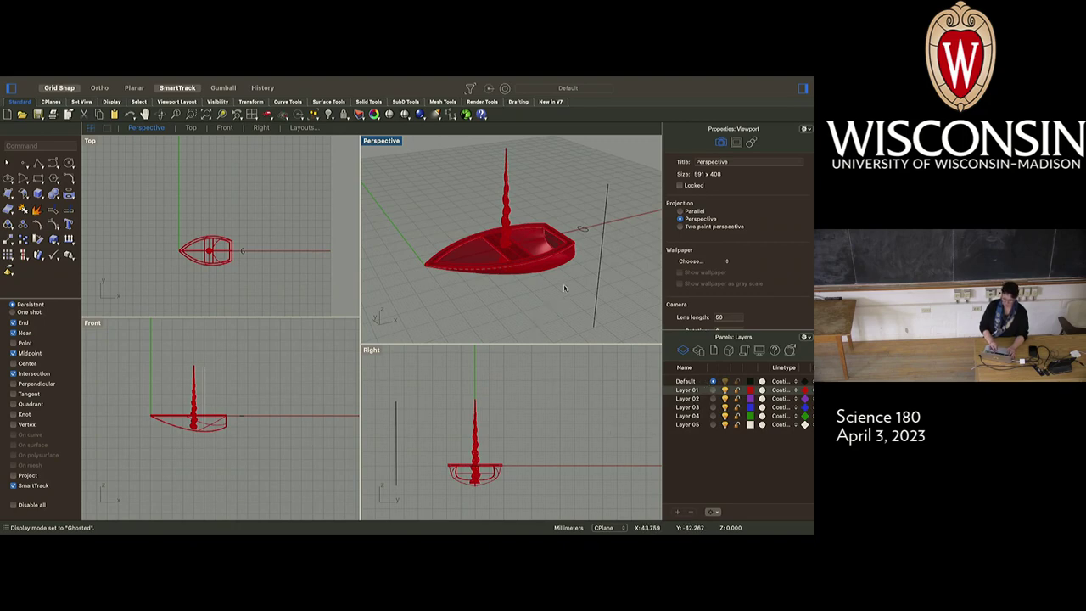
Select the small closed curve behind the boat's stern together with the separate vertical line beside the boat.
{"action": "scroll", "coordinate": [564, 288], "scroll_direction": "right", "scroll_amount": 10}
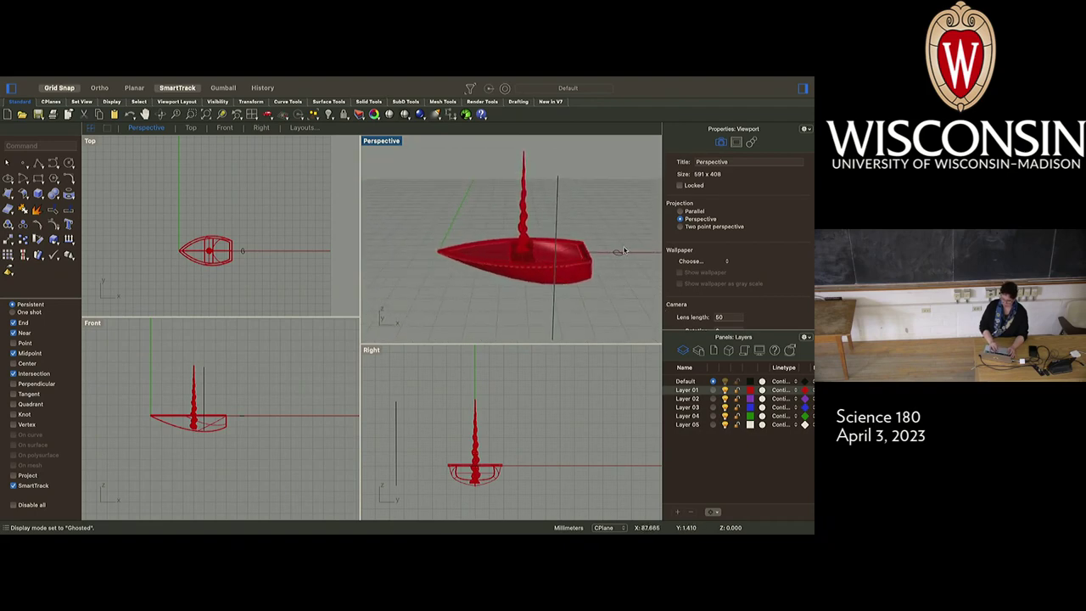
{"action": "left_click_drag", "start_coordinate": [632, 244], "coordinate": [611, 273]}
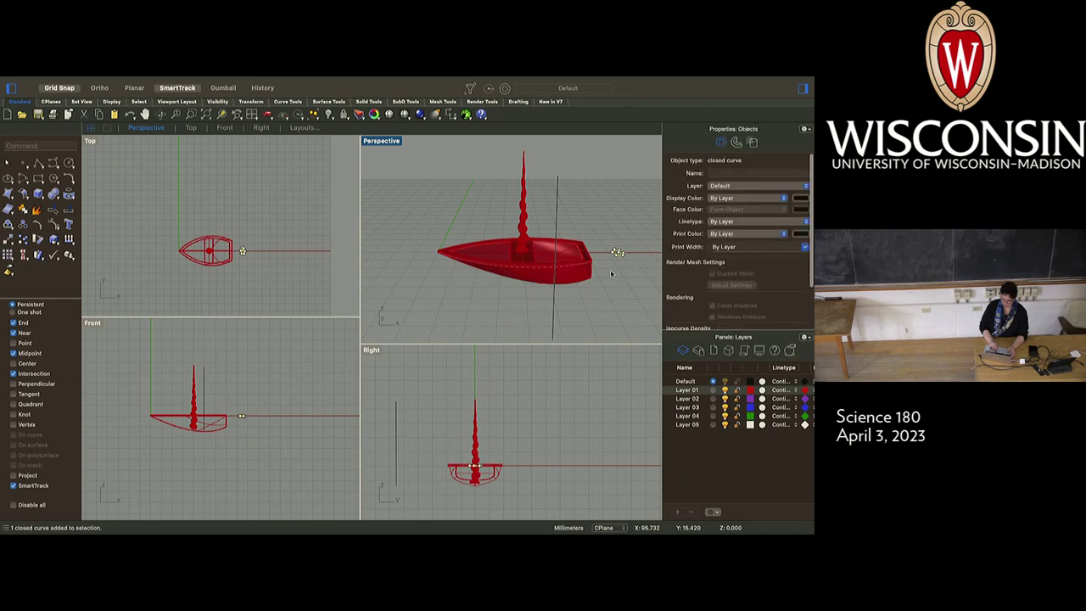
{"action": "left_click", "coordinate": [395, 428], "text": "shift"}
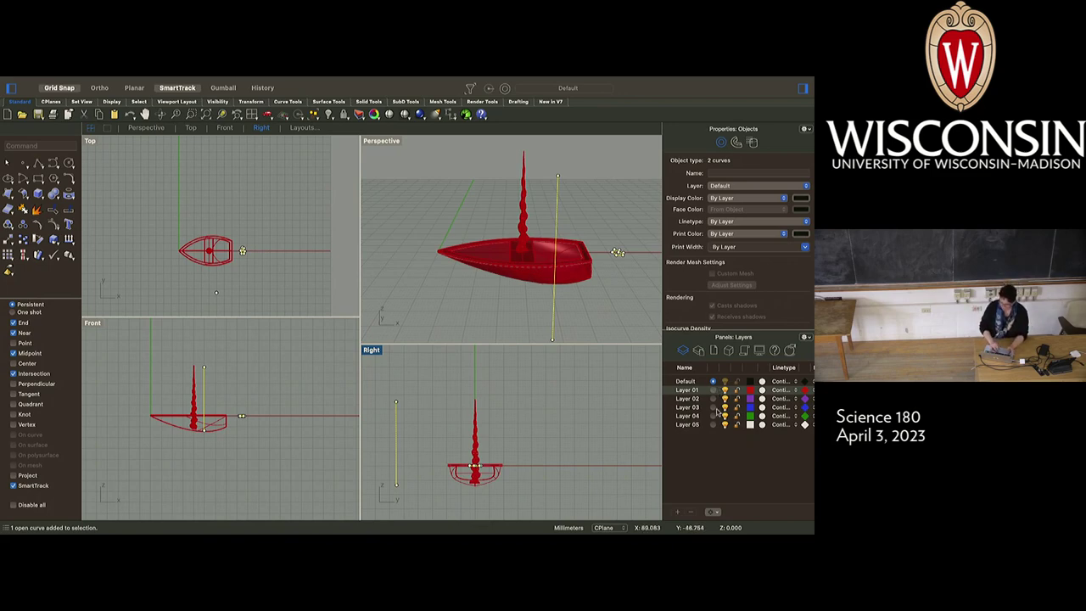
Rename Layer 05 as construction.
{"action": "left_click", "coordinate": [687, 425]}
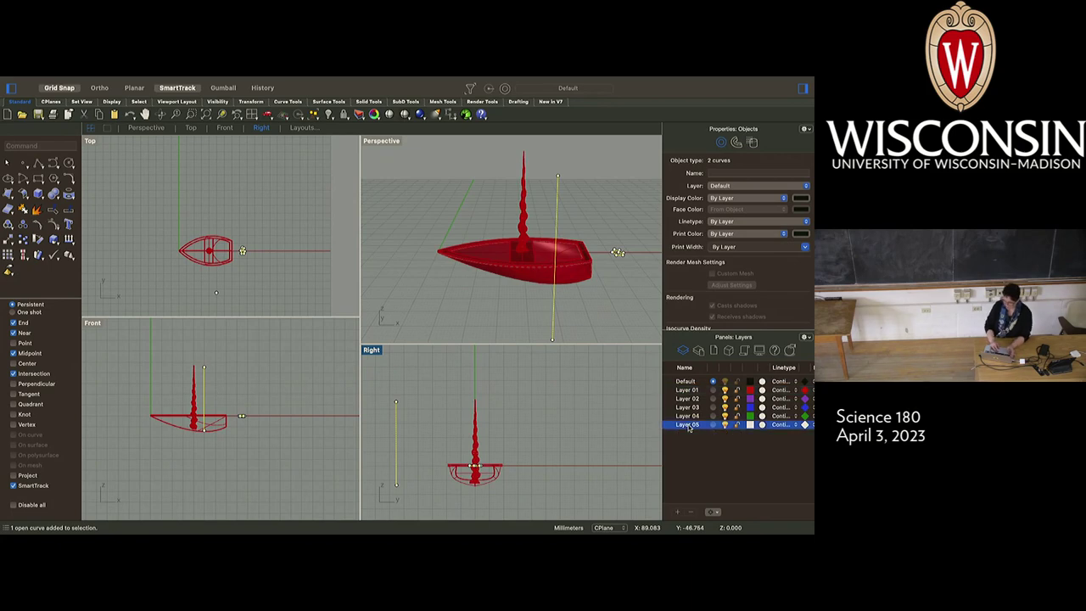
{"action": "left_click", "coordinate": [687, 425]}
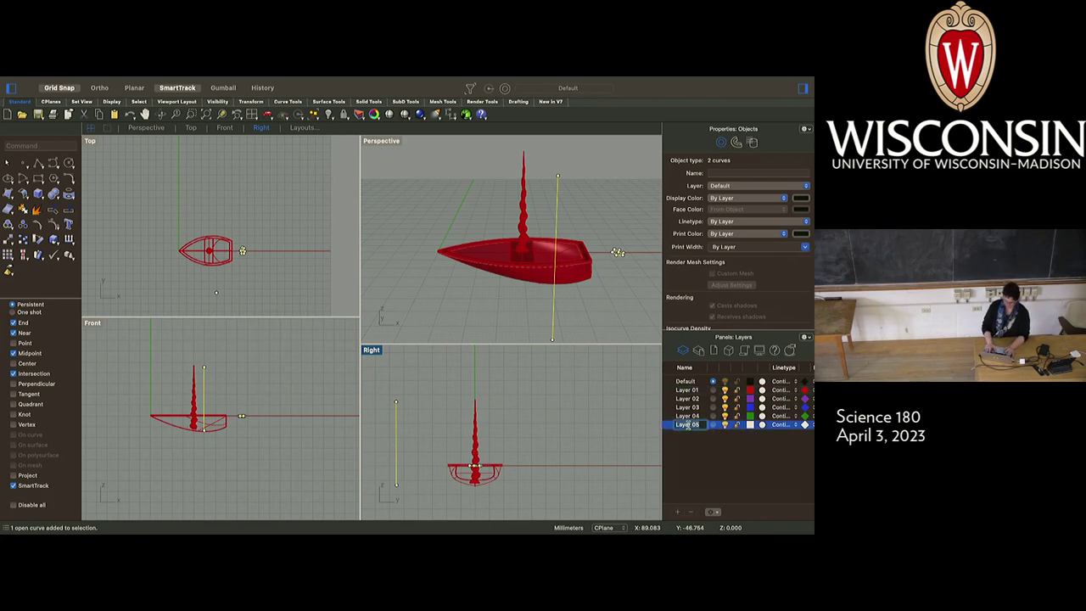
{"action": "type", "text": "construction"}
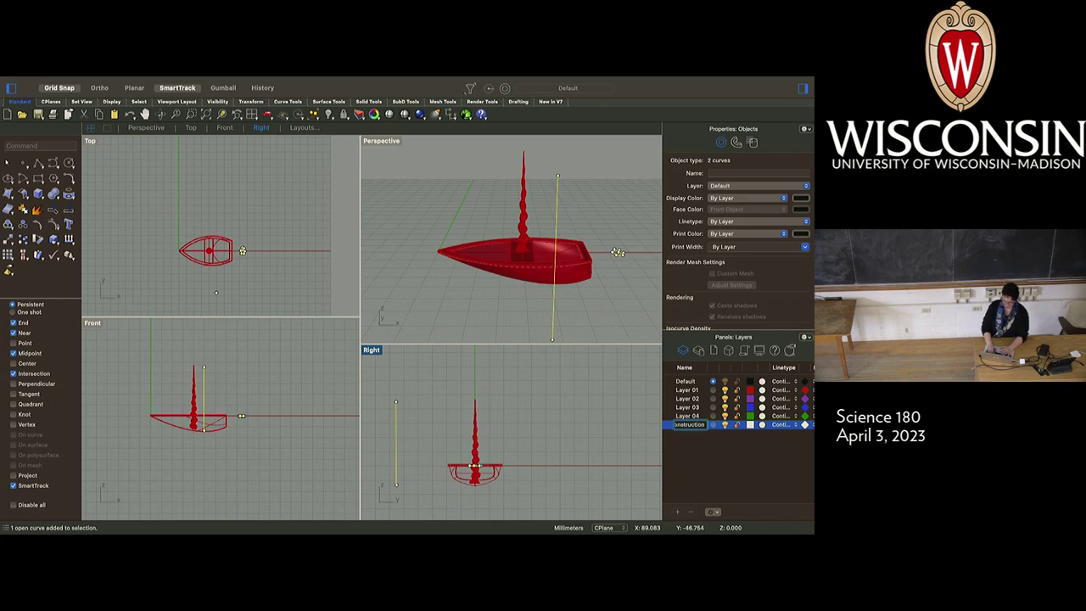
{"action": "key", "text": "Return"}
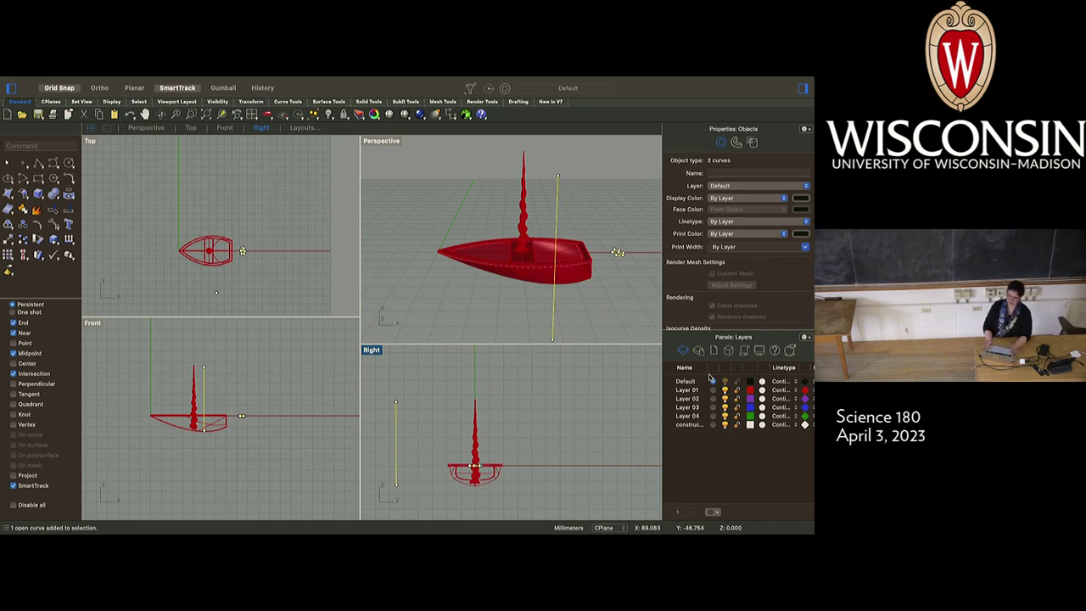
Move the two selected curves to the construction layer, clear the selection and hide that layer.
{"action": "right_click", "coordinate": [687, 428]}
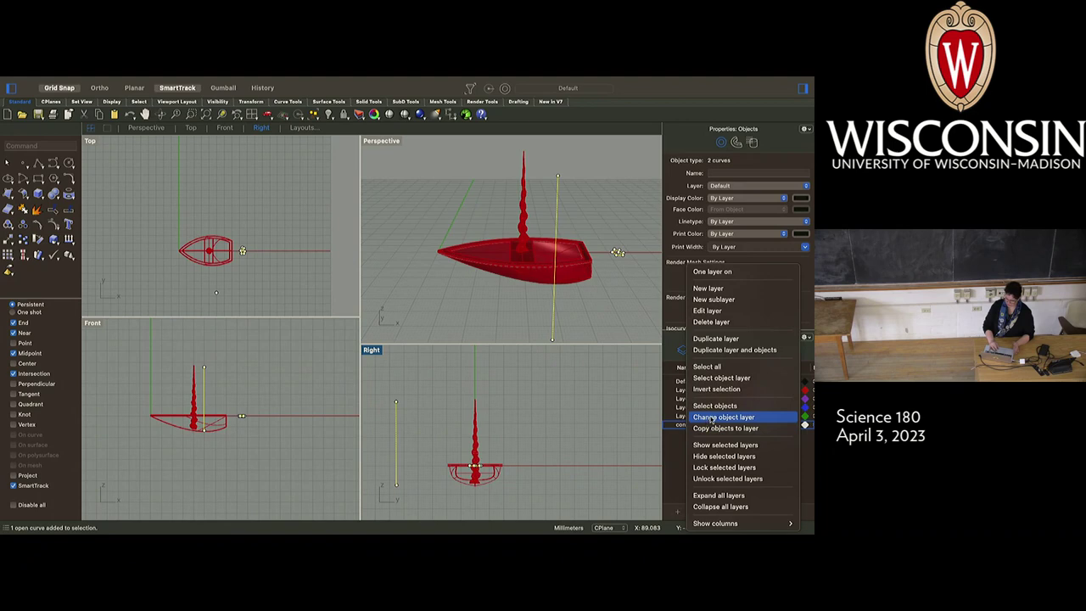
{"action": "left_click", "coordinate": [712, 417]}
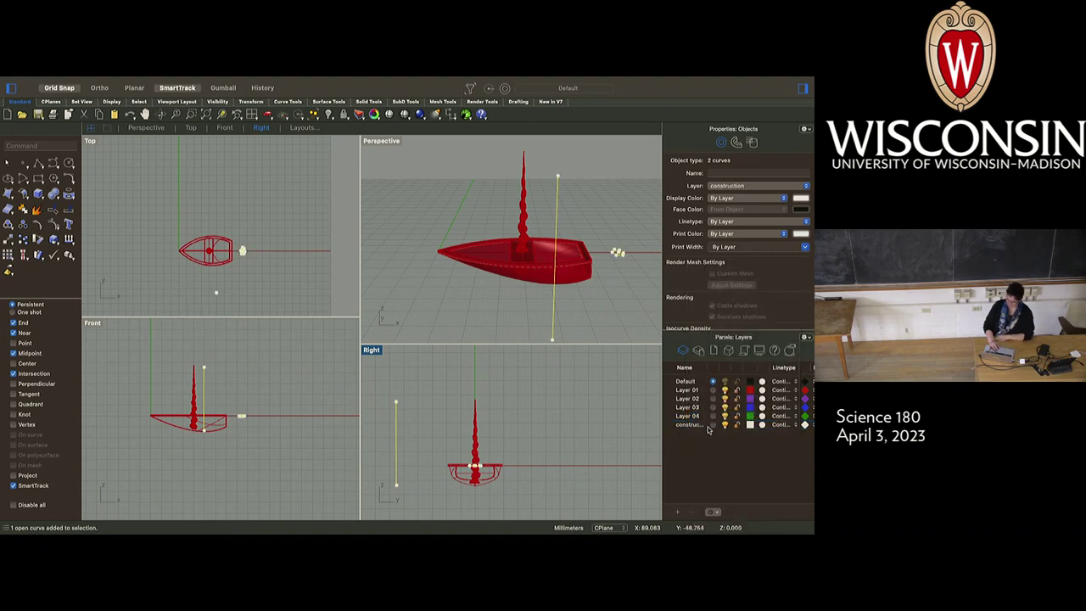
{"action": "left_click", "coordinate": [577, 480]}
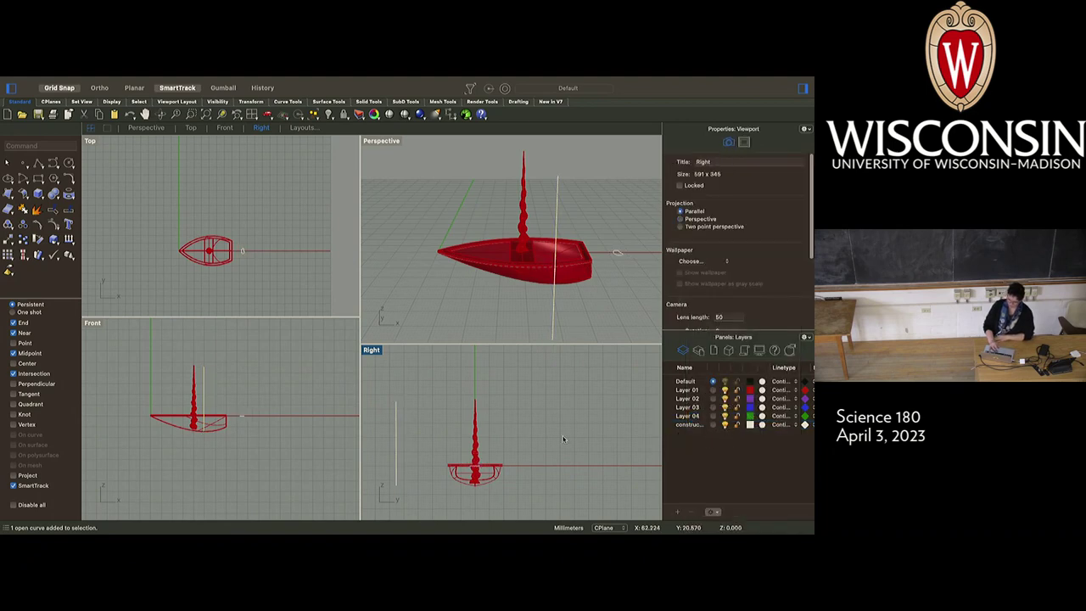
{"action": "left_click", "coordinate": [724, 425]}
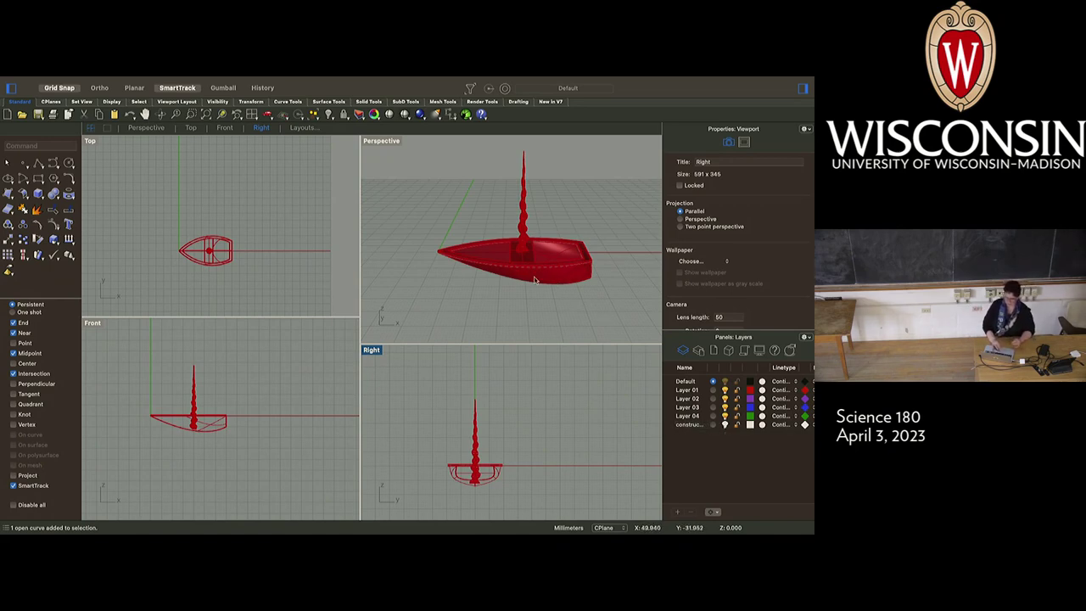
Inspect the boat and its mast base from several angles, and test hiding and showing Layer 01.
{"action": "scroll", "coordinate": [529, 270], "scroll_direction": "left", "scroll_amount": 5}
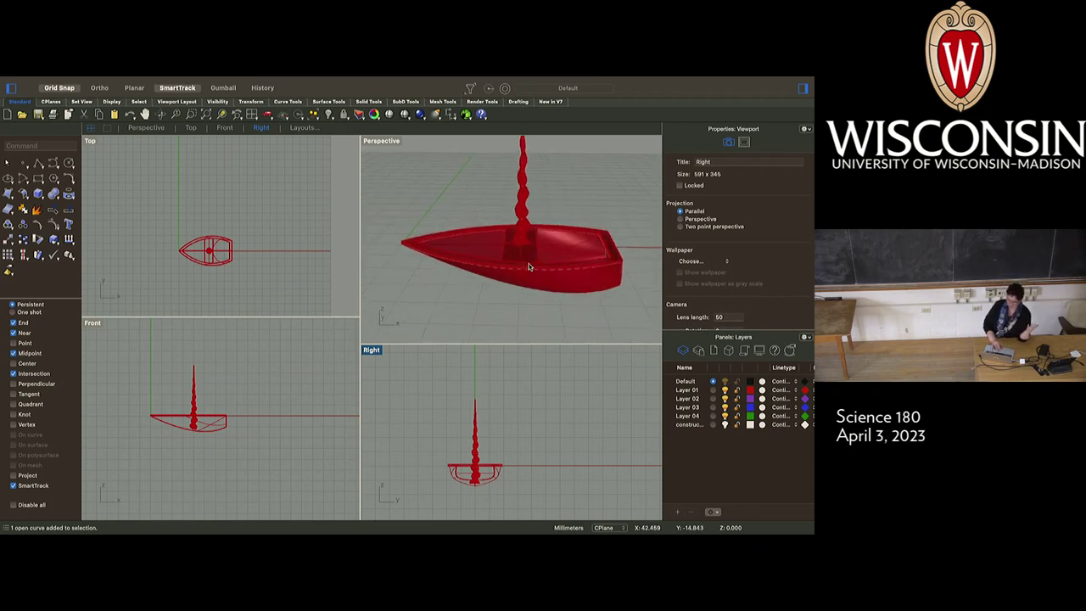
{"action": "scroll", "coordinate": [529, 267], "scroll_direction": "left", "scroll_amount": 5}
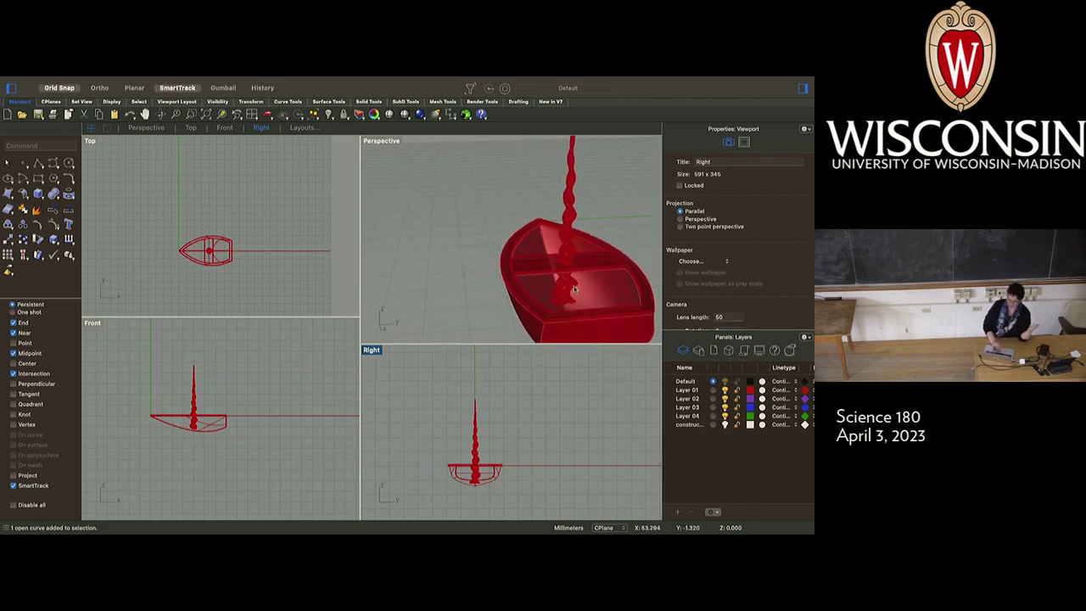
{"action": "scroll", "coordinate": [575, 289], "scroll_direction": "up", "scroll_amount": 5}
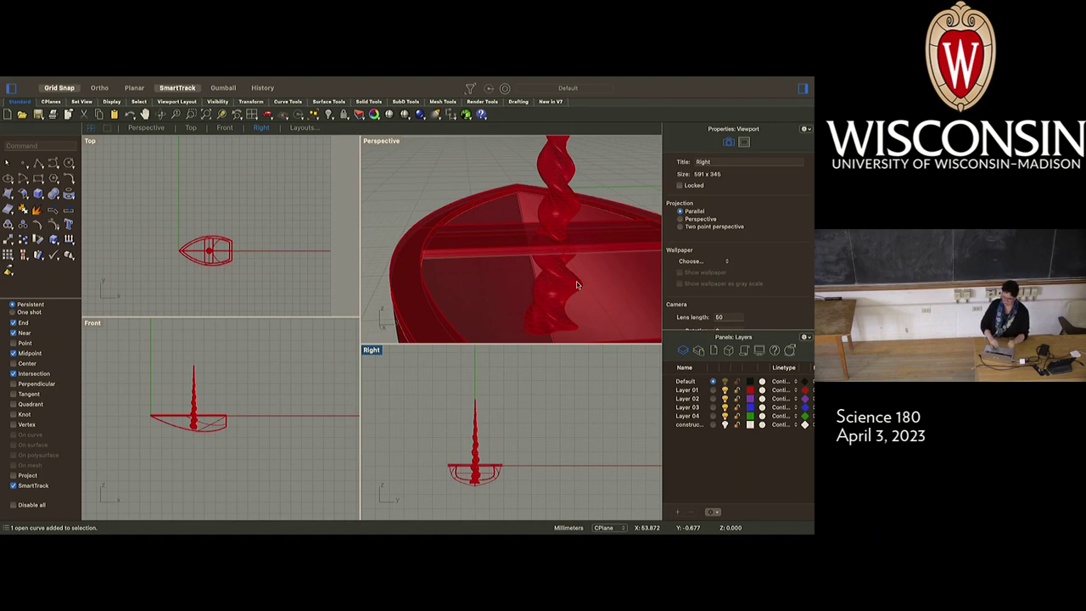
{"action": "scroll", "coordinate": [575, 284], "scroll_direction": "down", "scroll_amount": 5}
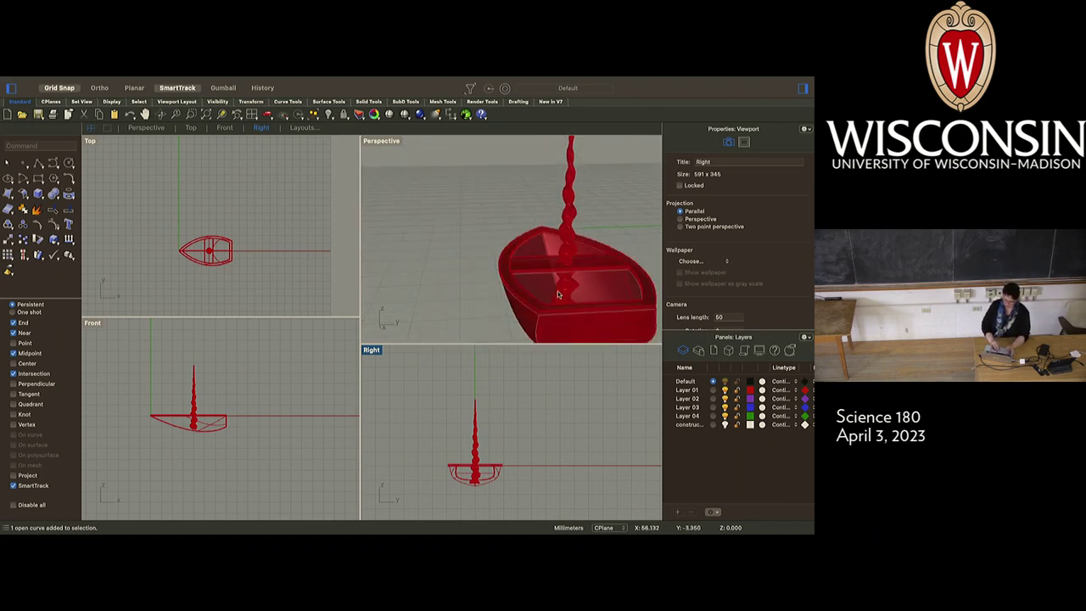
{"action": "right_click_drag", "start_coordinate": [453, 293], "coordinate": [577, 298]}
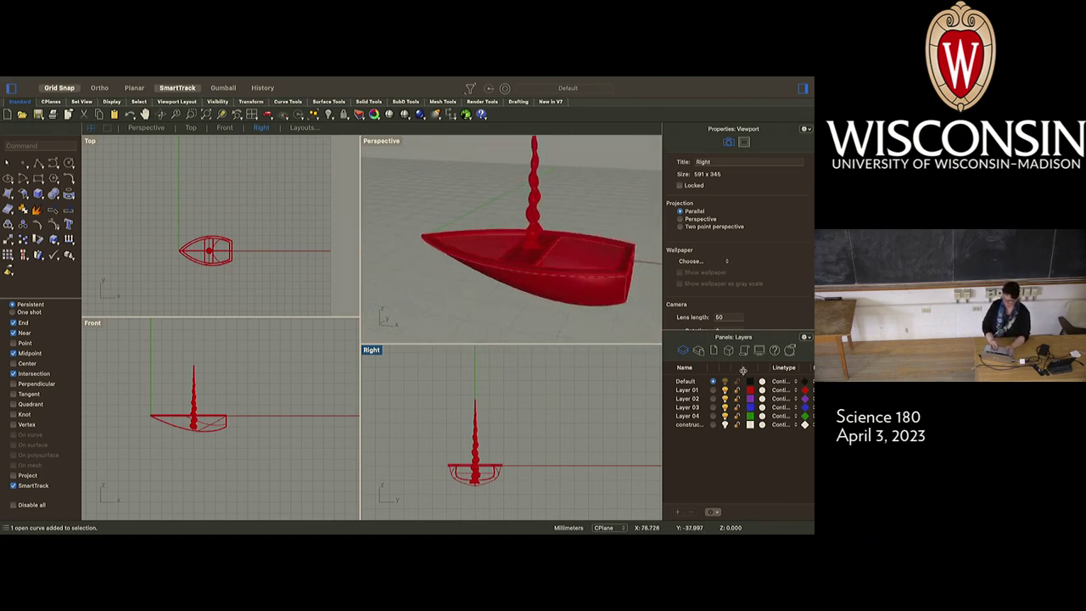
{"action": "left_click", "coordinate": [725, 389]}
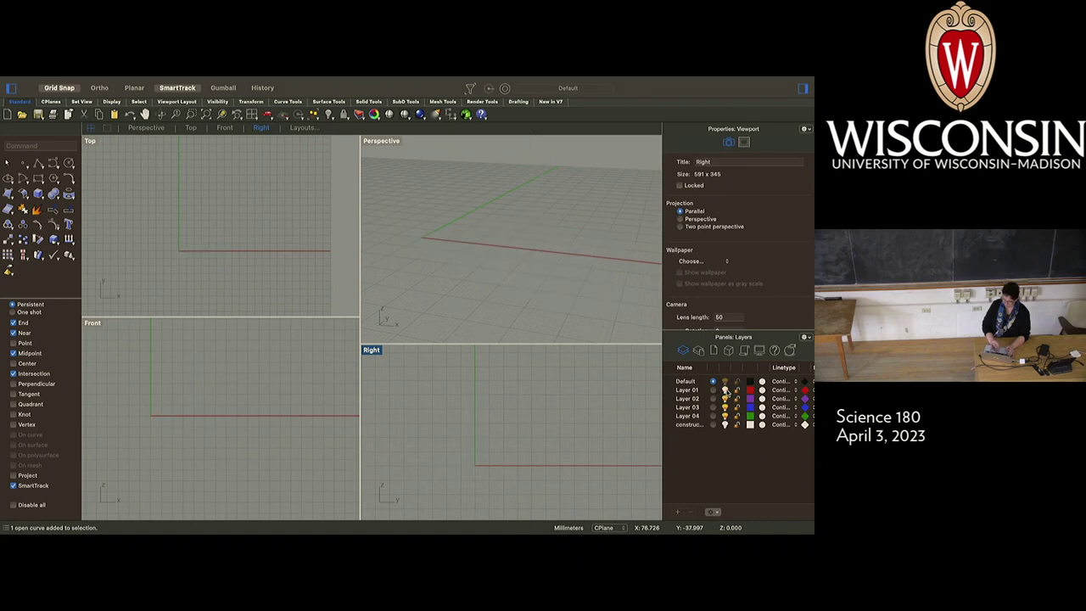
{"action": "left_click", "coordinate": [724, 390]}
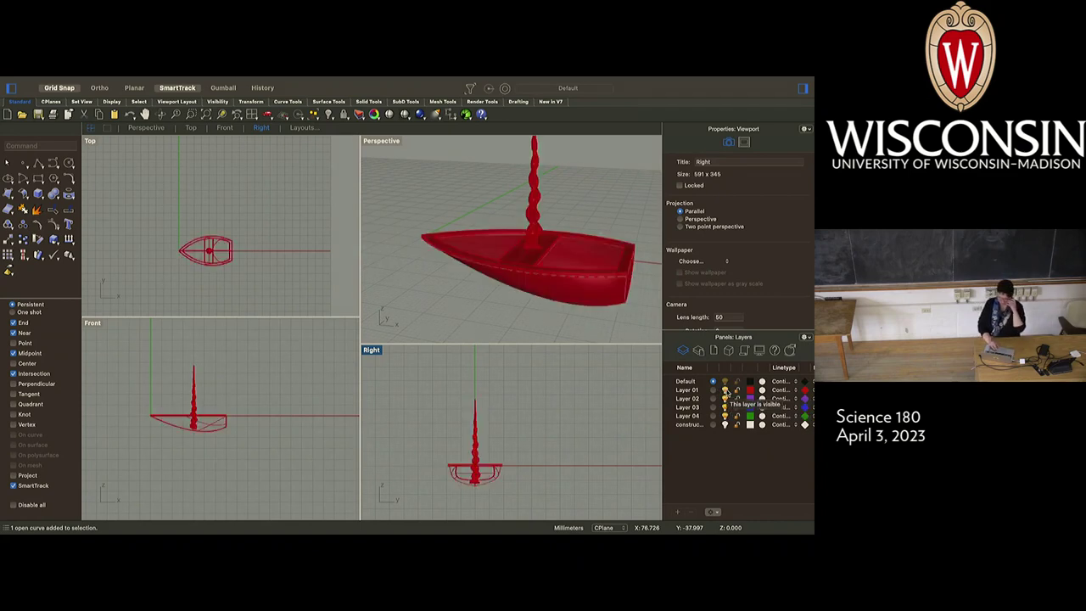
Resize the viewports so the Top view becomes wider and taller, shrinking the Front, Perspective and Right views.
{"action": "left_click_drag", "start_coordinate": [360, 308], "coordinate": [452, 303]}
{"action": "left_click", "coordinate": [366, 321]}
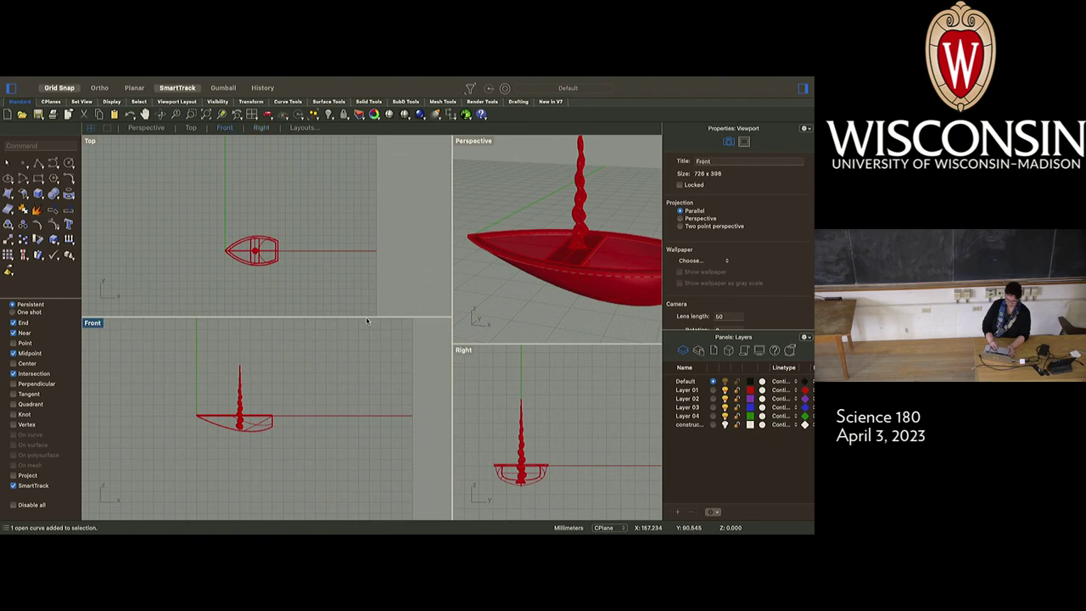
{"action": "left_click_drag", "start_coordinate": [366, 318], "coordinate": [337, 419]}
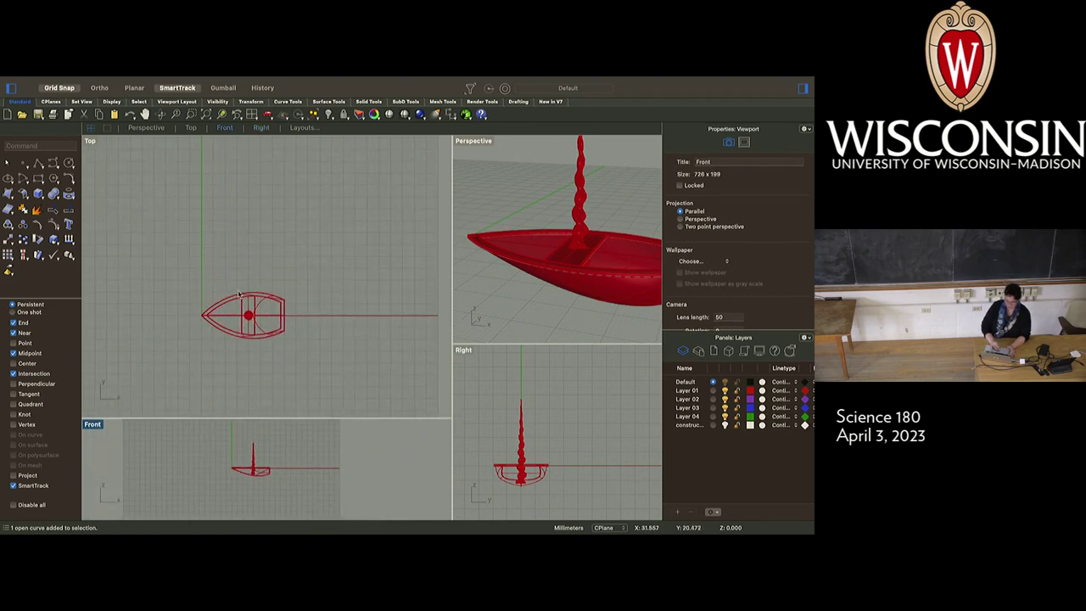
Create a corner-to-corner box around the boat in the Top view, extending nearly the full grid, with a height of about 213 mm.
{"action": "scroll", "coordinate": [231, 299], "scroll_direction": "down", "scroll_amount": 5}
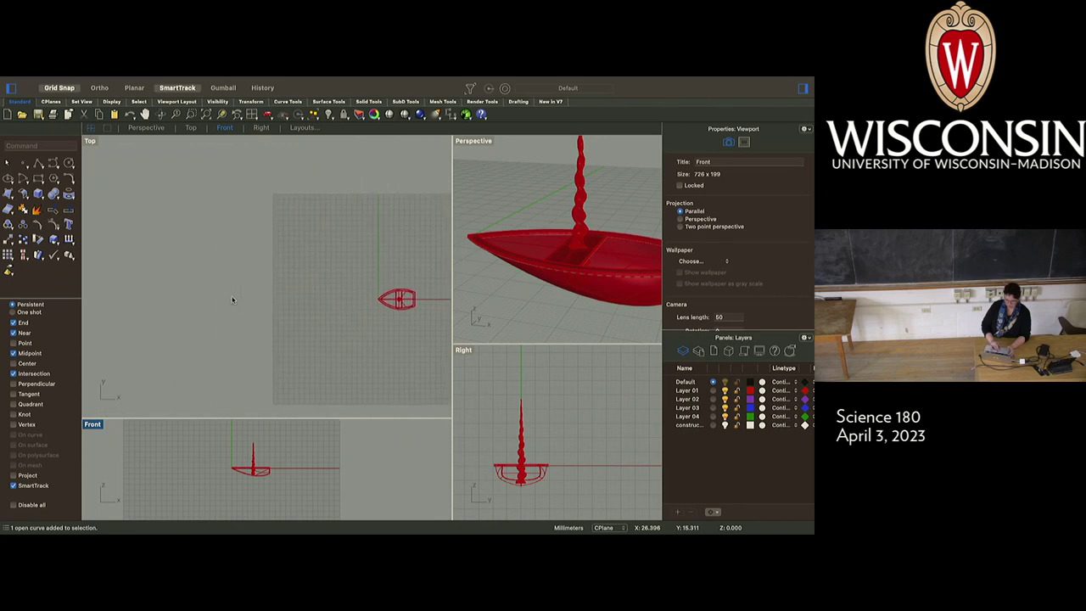
{"action": "scroll", "coordinate": [232, 299], "scroll_direction": "right", "scroll_amount": 2}
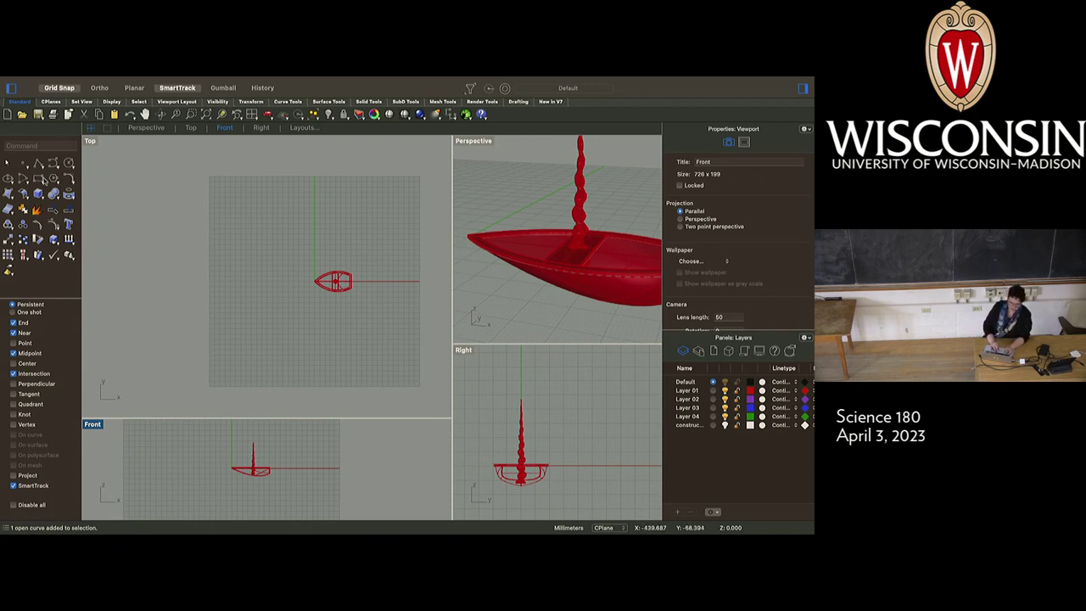
{"action": "left_click", "coordinate": [38, 197]}
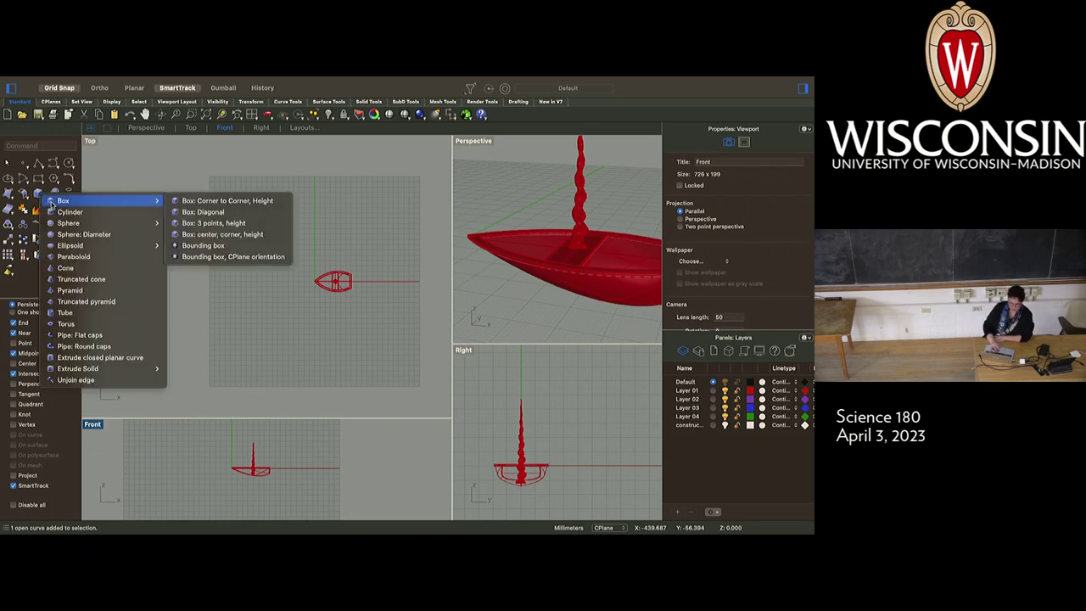
{"action": "mouse_move", "coordinate": [157, 201]}
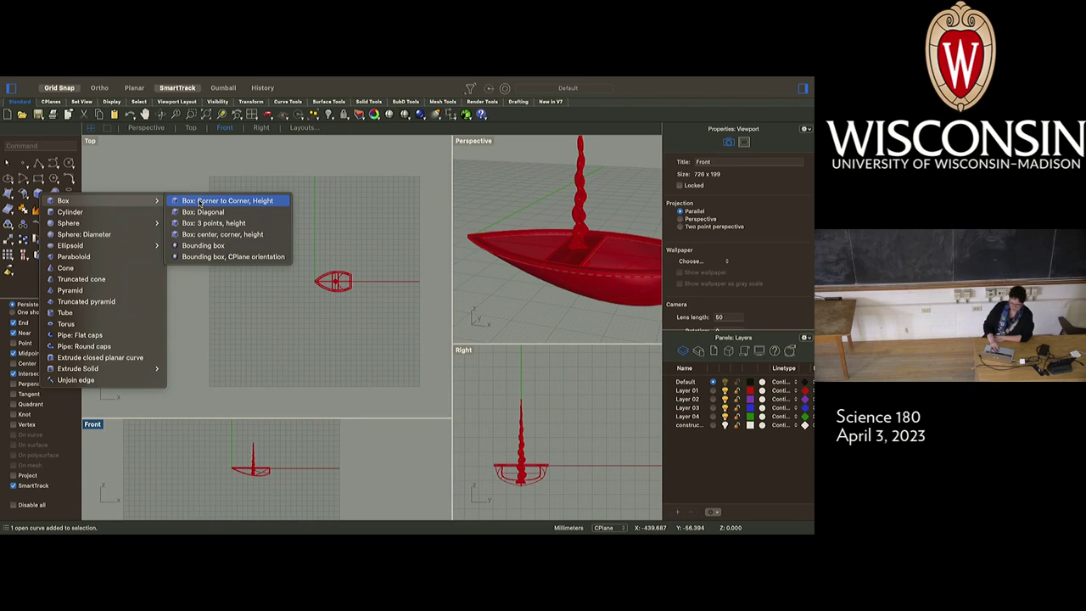
{"action": "left_click", "coordinate": [200, 202]}
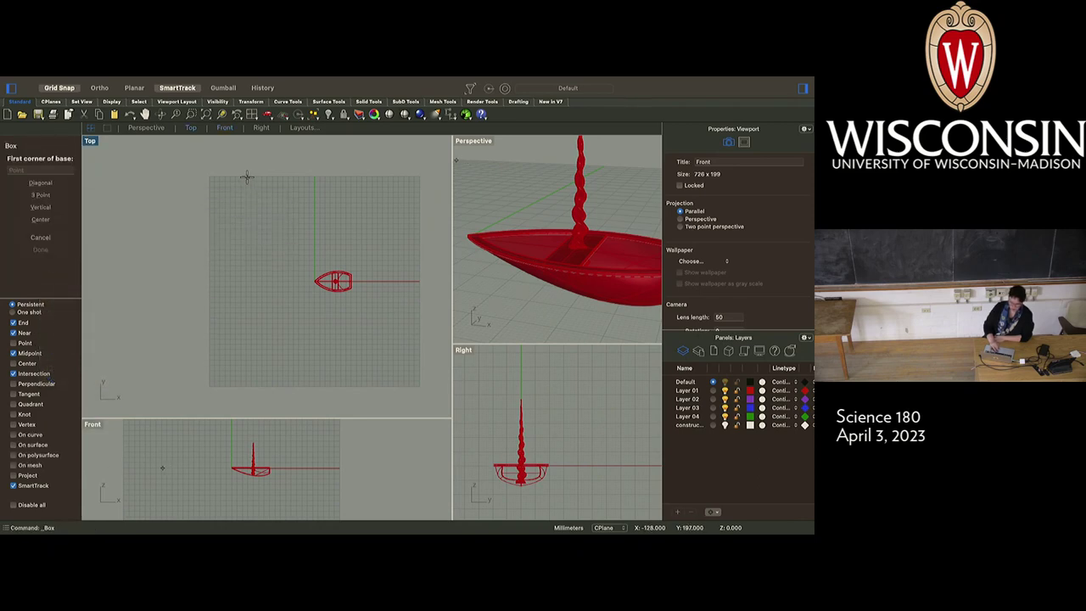
{"action": "left_click", "coordinate": [226, 178]}
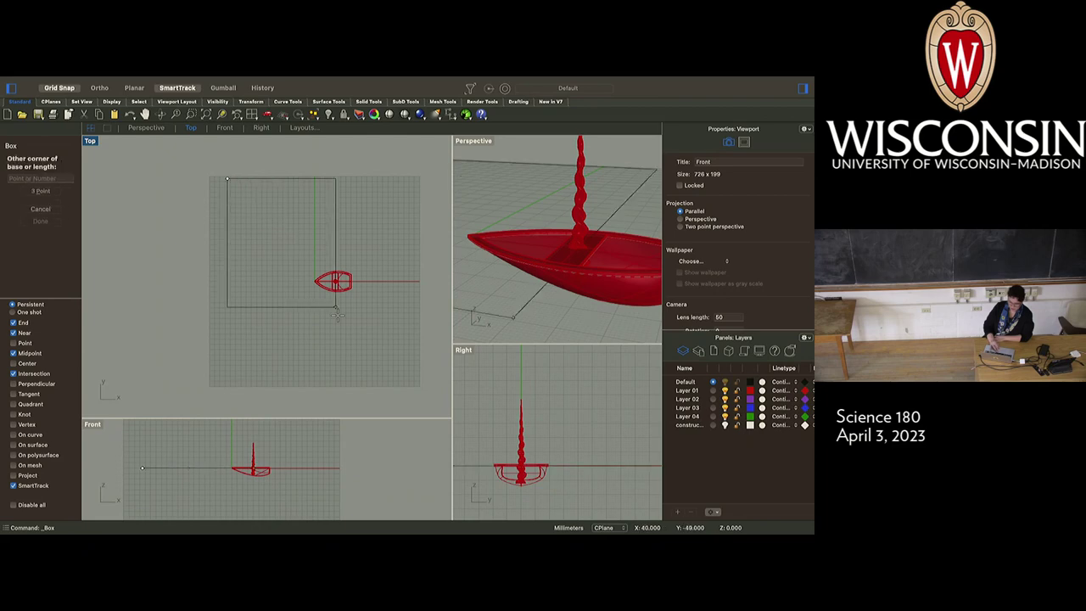
{"action": "left_click", "coordinate": [395, 389]}
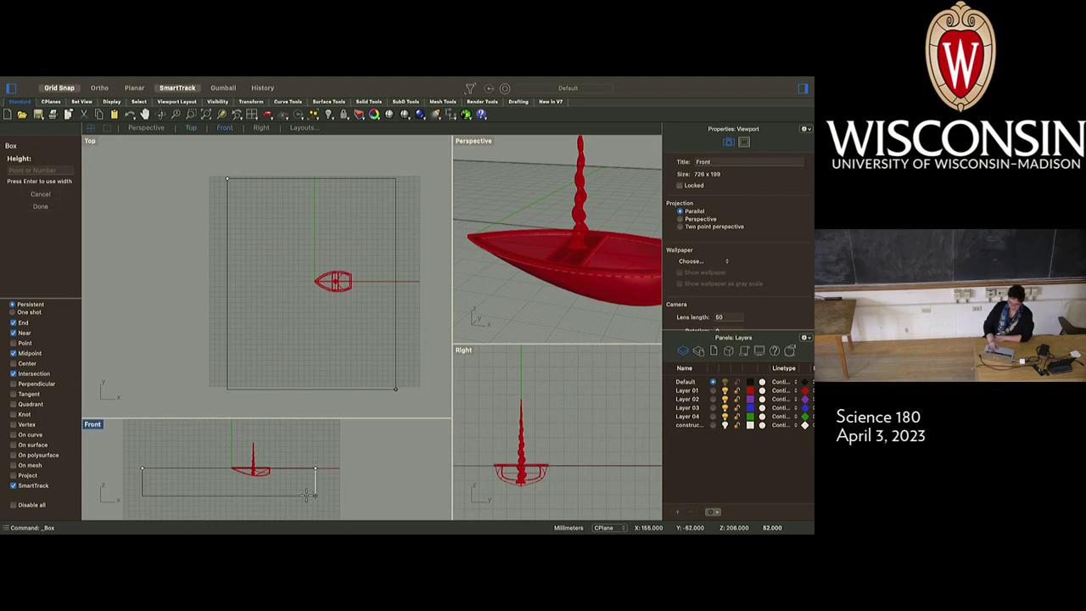
{"action": "scroll", "coordinate": [307, 495], "scroll_direction": "down", "scroll_amount": 5}
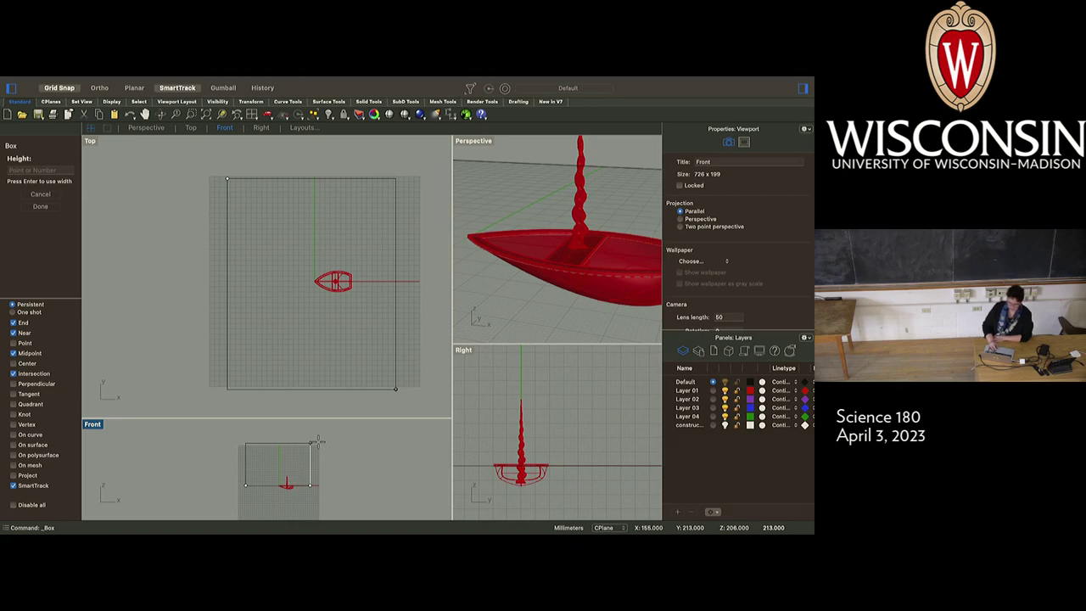
{"action": "left_click", "coordinate": [317, 441]}
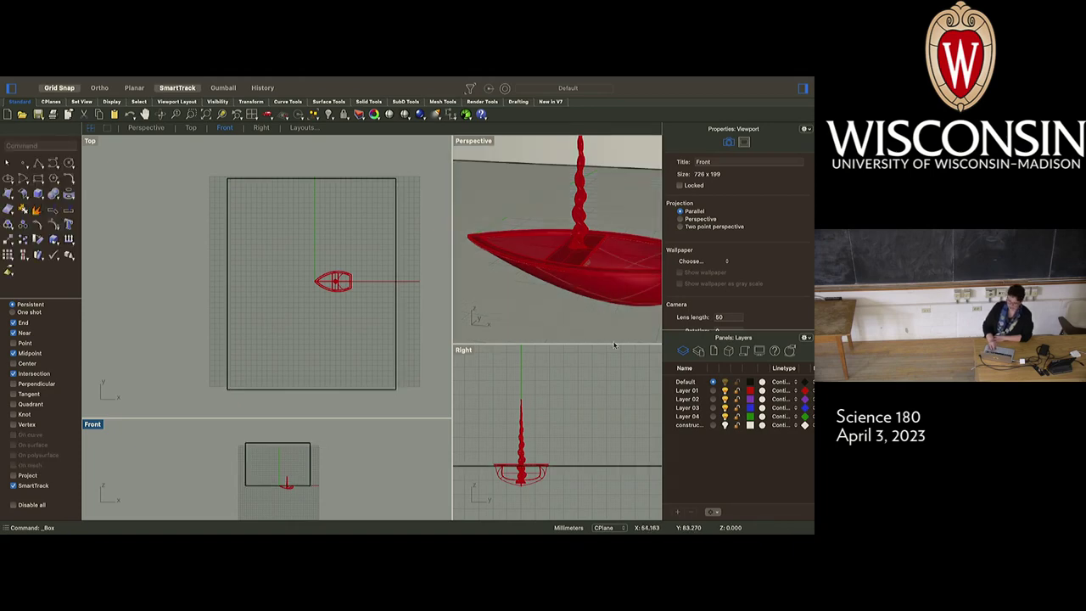
Examine the box and the boat inside it from outside and close up in the Perspective view.
{"action": "right_click_drag", "start_coordinate": [526, 203], "coordinate": [533, 198]}
{"action": "scroll", "coordinate": [533, 197], "scroll_direction": "right", "scroll_amount": 5}
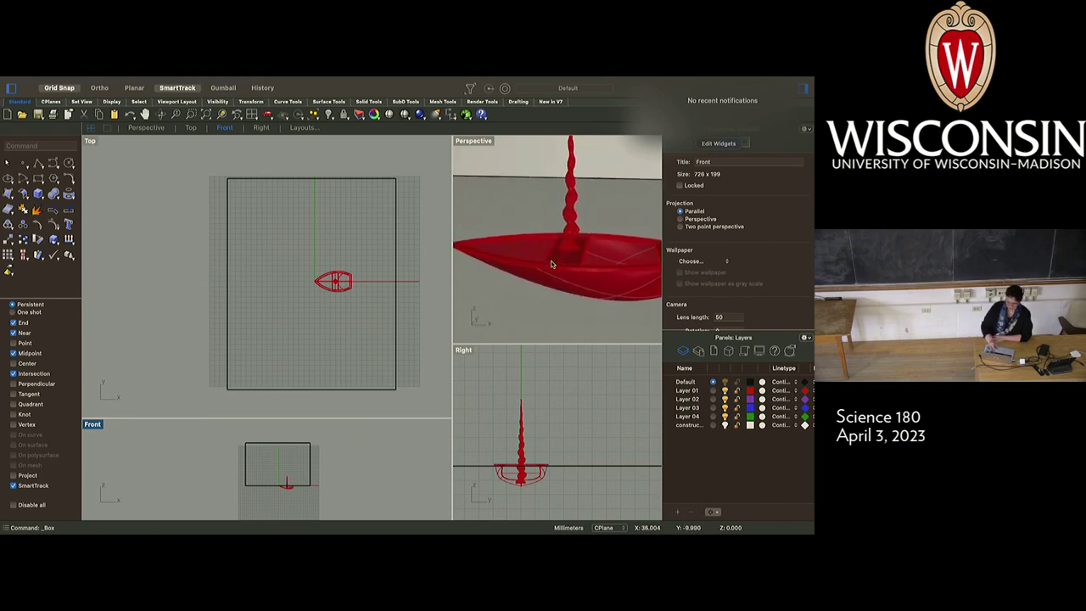
{"action": "scroll", "coordinate": [552, 264], "scroll_direction": "down", "scroll_amount": 6}
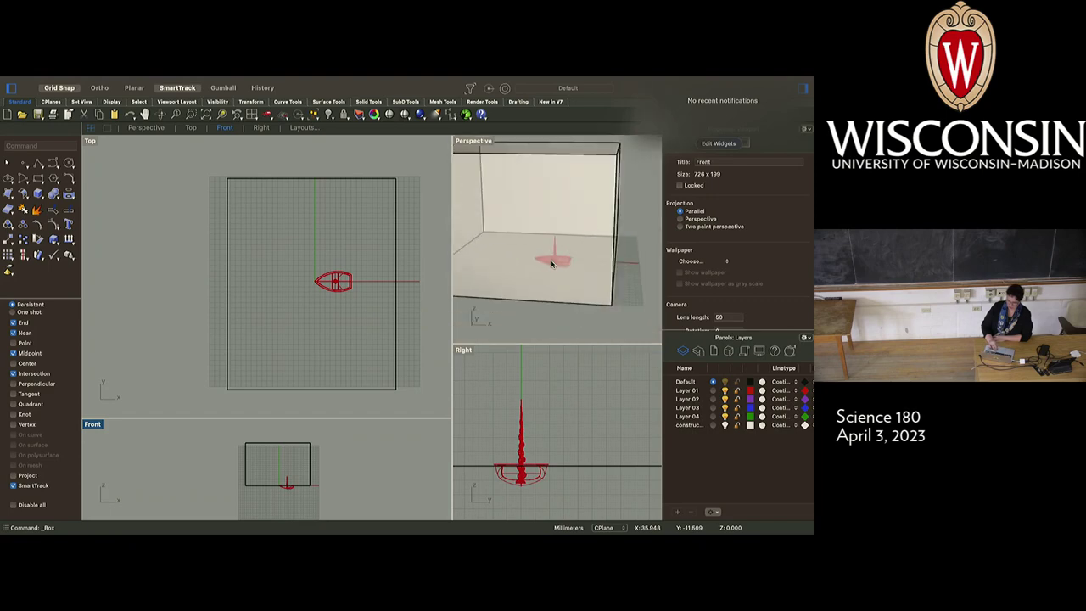
{"action": "scroll", "coordinate": [557, 260], "scroll_direction": "right", "scroll_amount": 10}
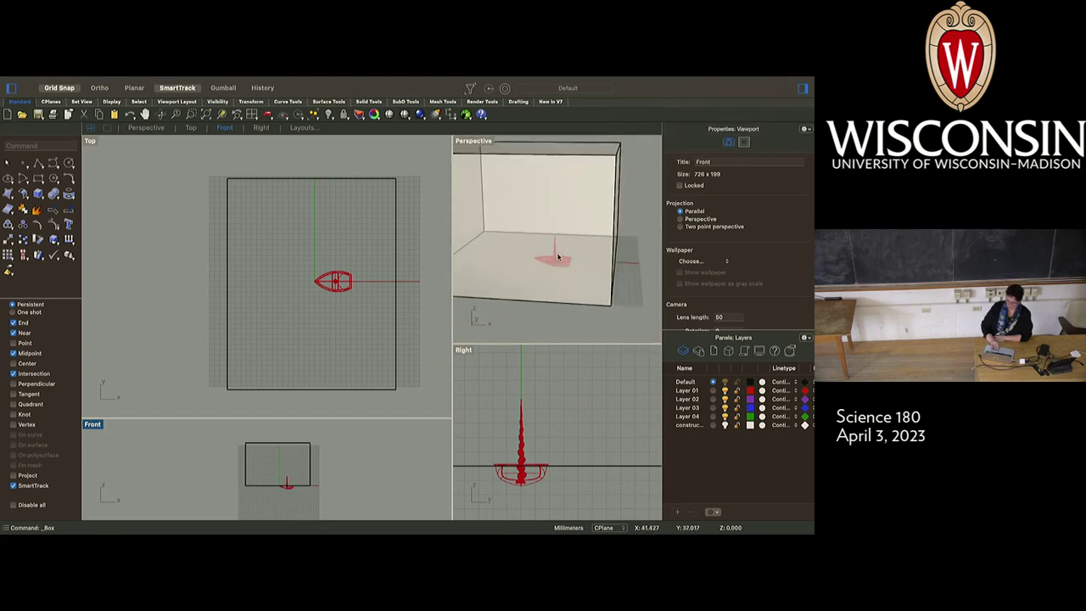
{"action": "scroll", "coordinate": [558, 256], "scroll_direction": "right", "scroll_amount": 8}
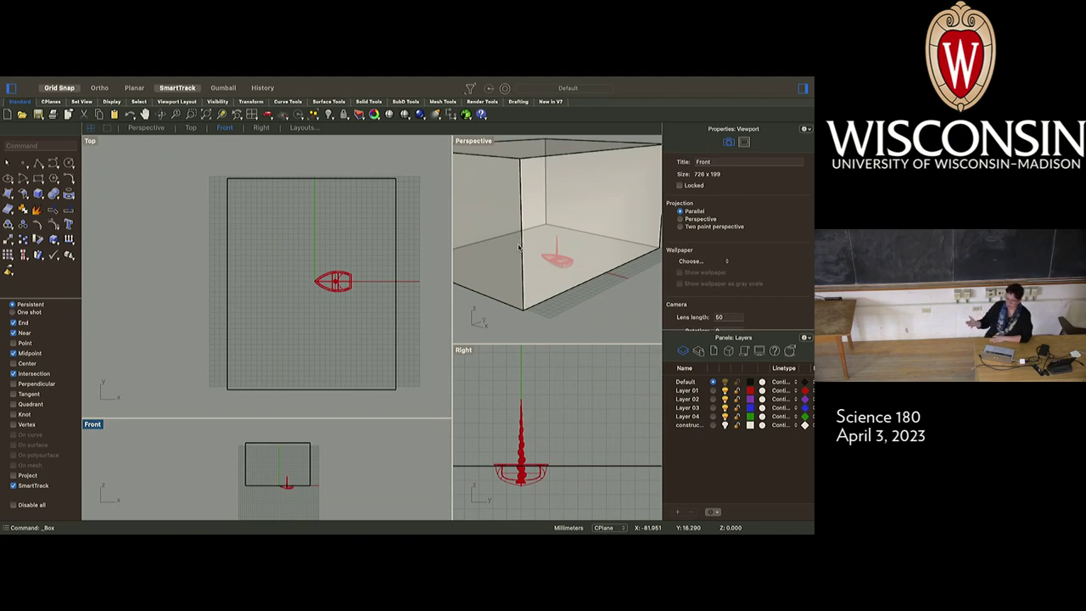
{"action": "scroll", "coordinate": [520, 247], "scroll_direction": "up", "scroll_amount": 5}
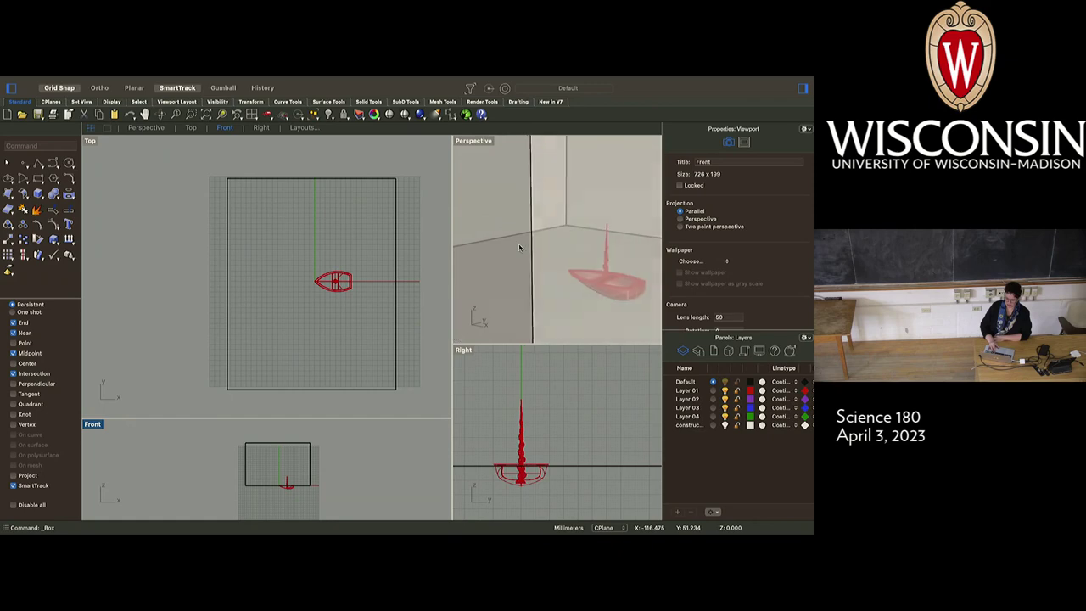
{"action": "scroll", "coordinate": [520, 247], "scroll_direction": "up", "scroll_amount": 2}
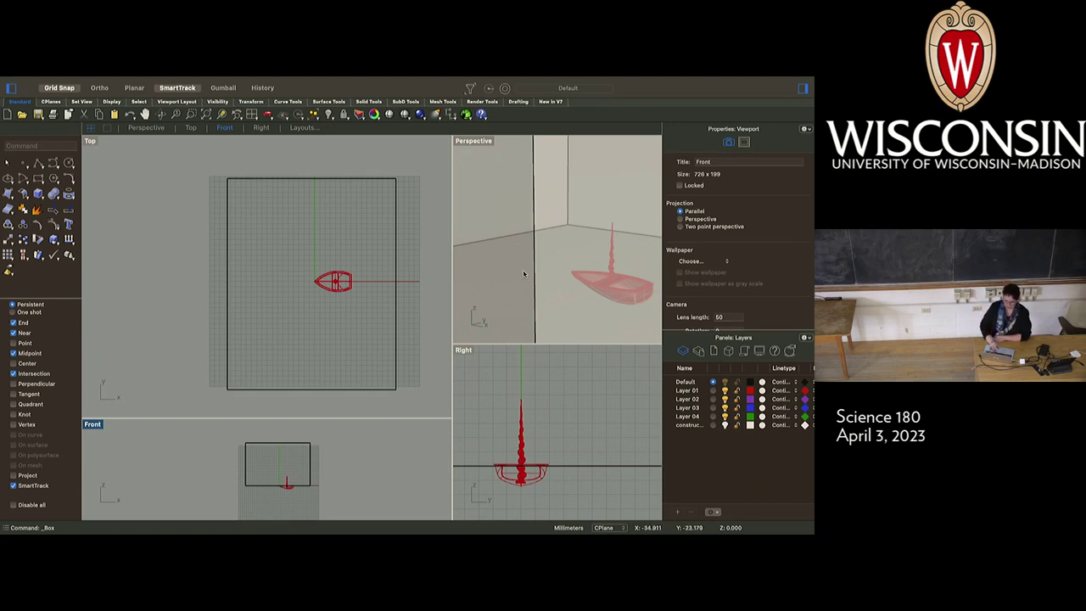
{"action": "scroll", "coordinate": [524, 273], "scroll_direction": "down", "scroll_amount": 3}
{"action": "scroll", "coordinate": [524, 273], "scroll_direction": "down", "scroll_amount": 2}
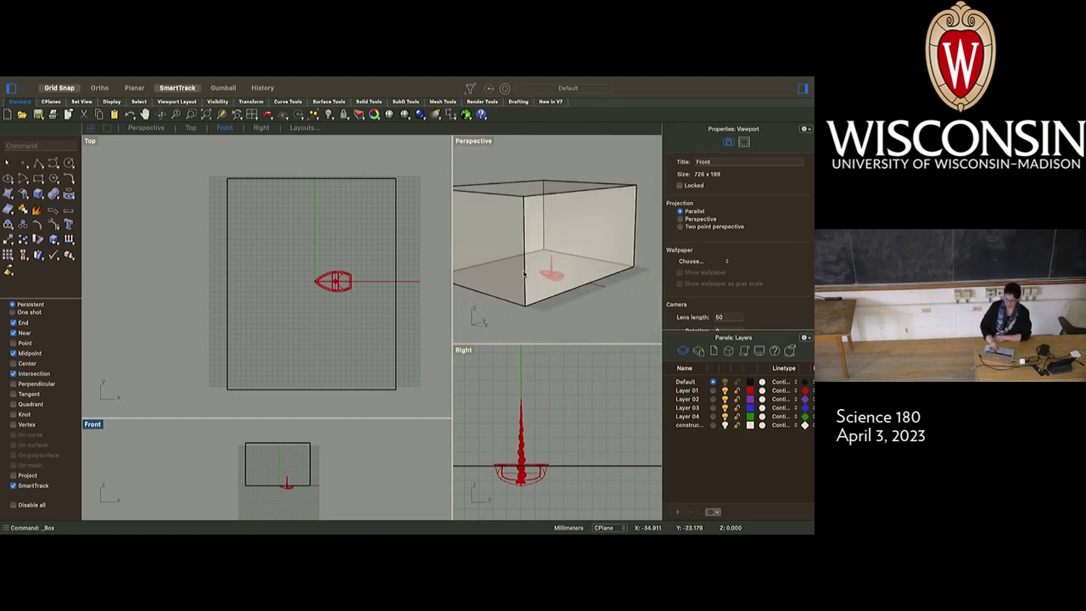
Explode the box into separate surfaces and select individual walls to check that each is independent.
{"action": "left_click", "coordinate": [573, 223]}
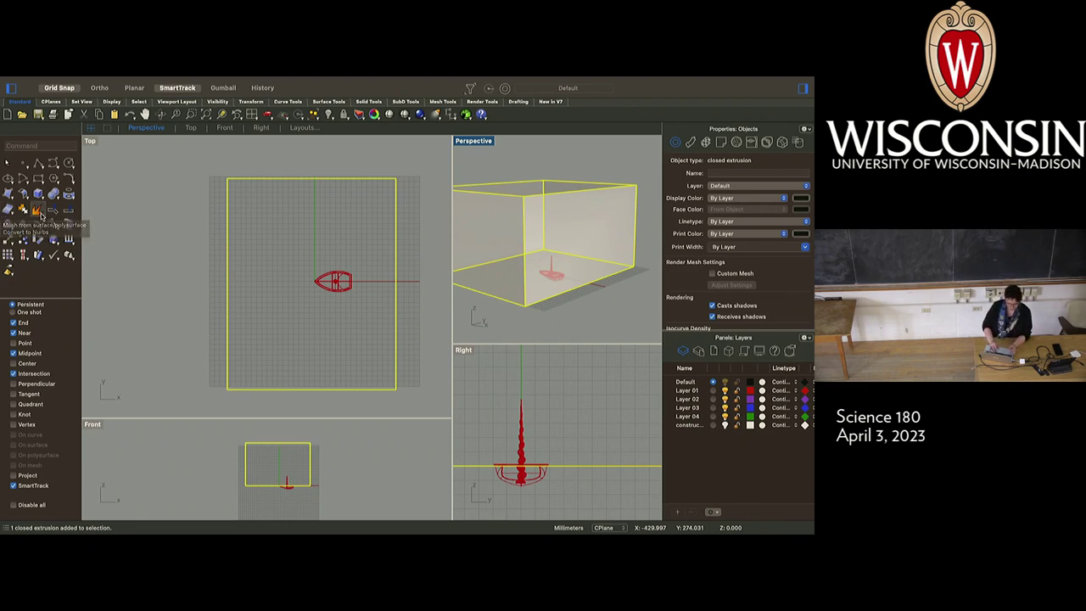
{"action": "left_click", "coordinate": [22, 208]}
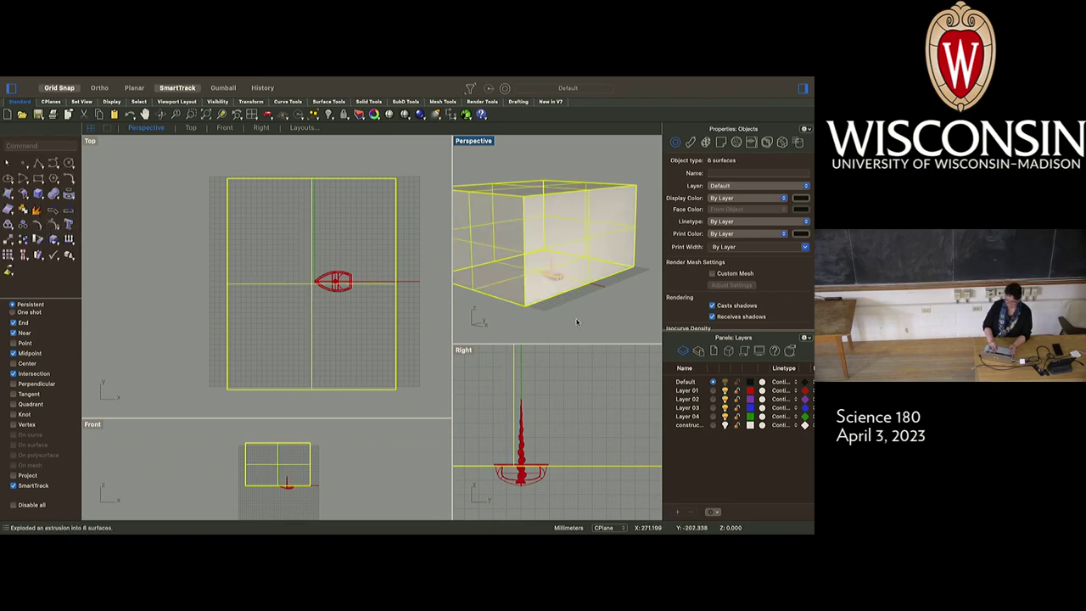
{"action": "left_click", "coordinate": [575, 317]}
{"action": "left_click", "coordinate": [606, 235]}
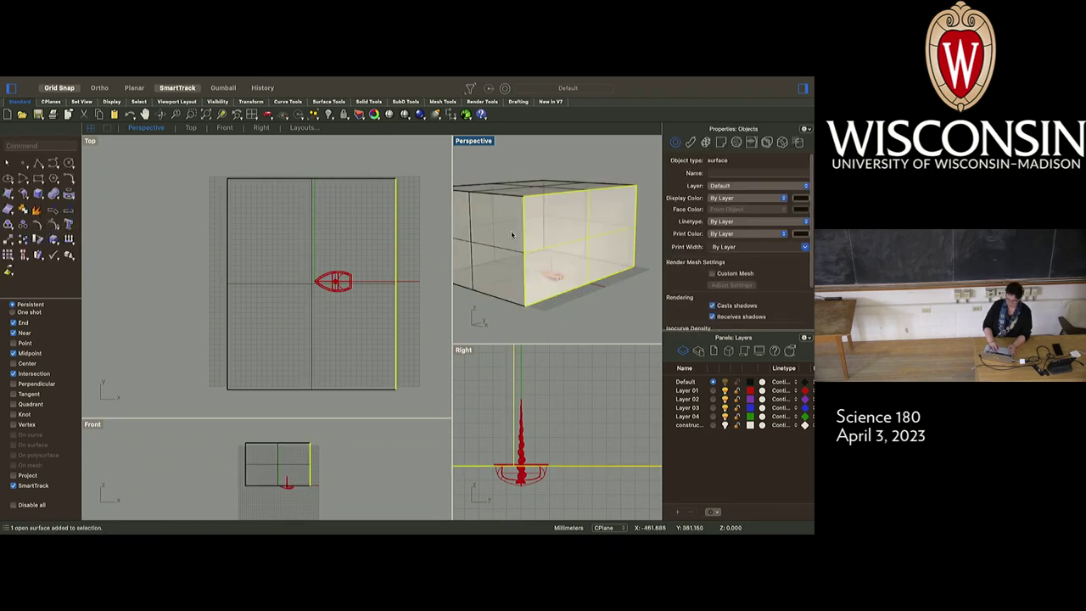
{"action": "left_click", "coordinate": [502, 269]}
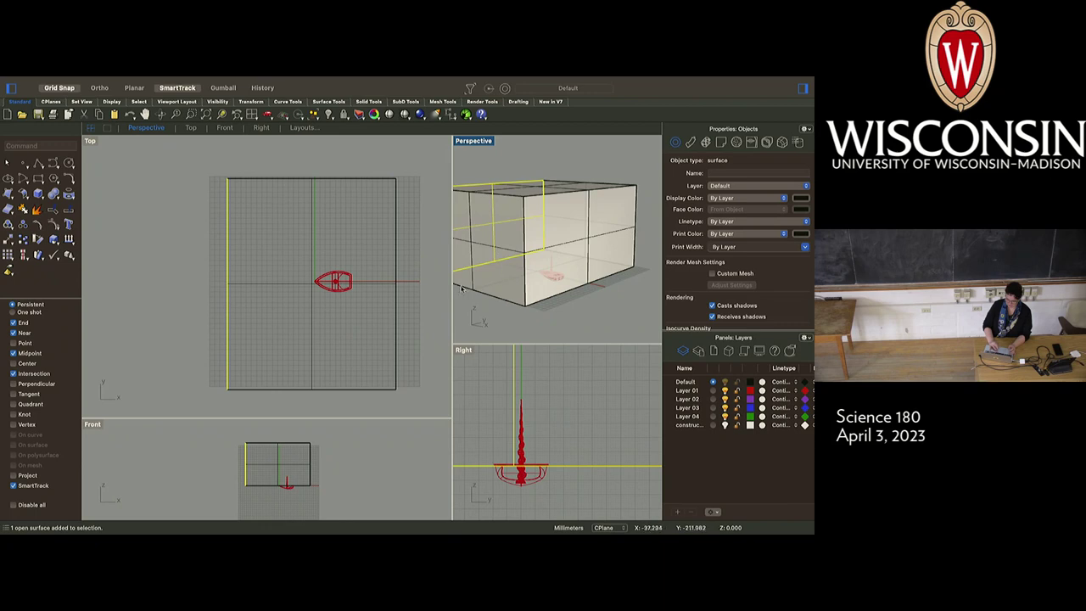
{"action": "left_click", "coordinate": [473, 284]}
{"action": "left_click", "coordinate": [593, 242]}
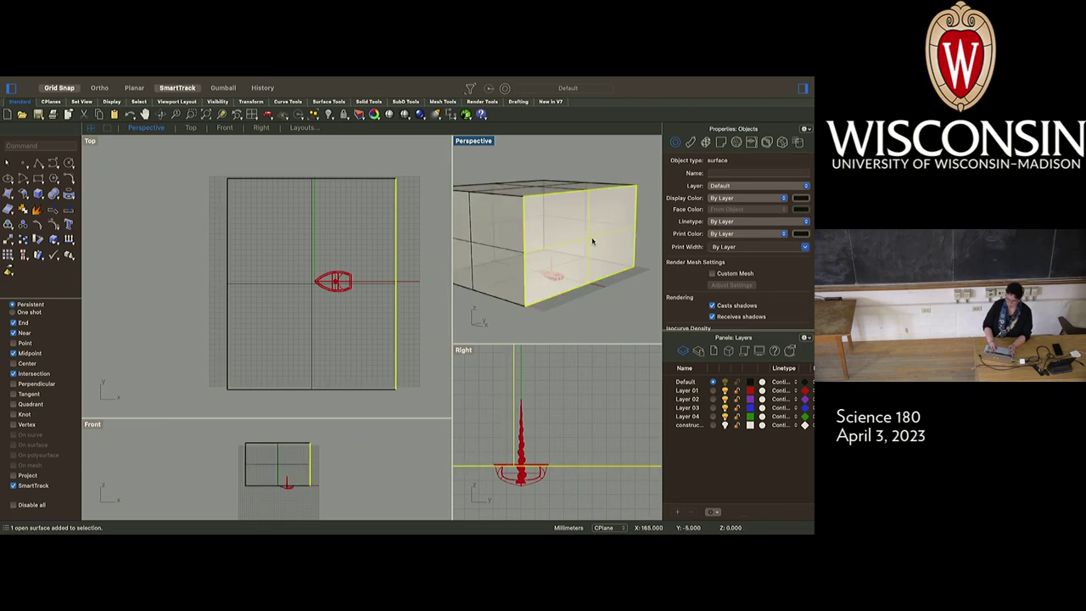
Delete the box's top surface and its two near walls, keeping the floor and two back walls.
{"action": "left_click", "coordinate": [557, 190]}
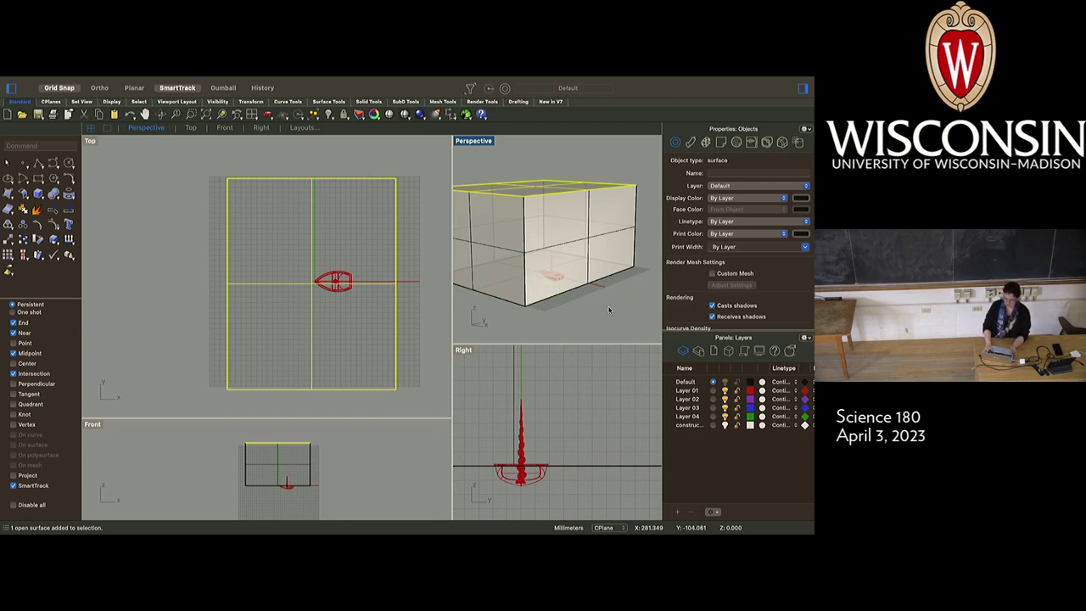
{"action": "key", "text": "Delete"}
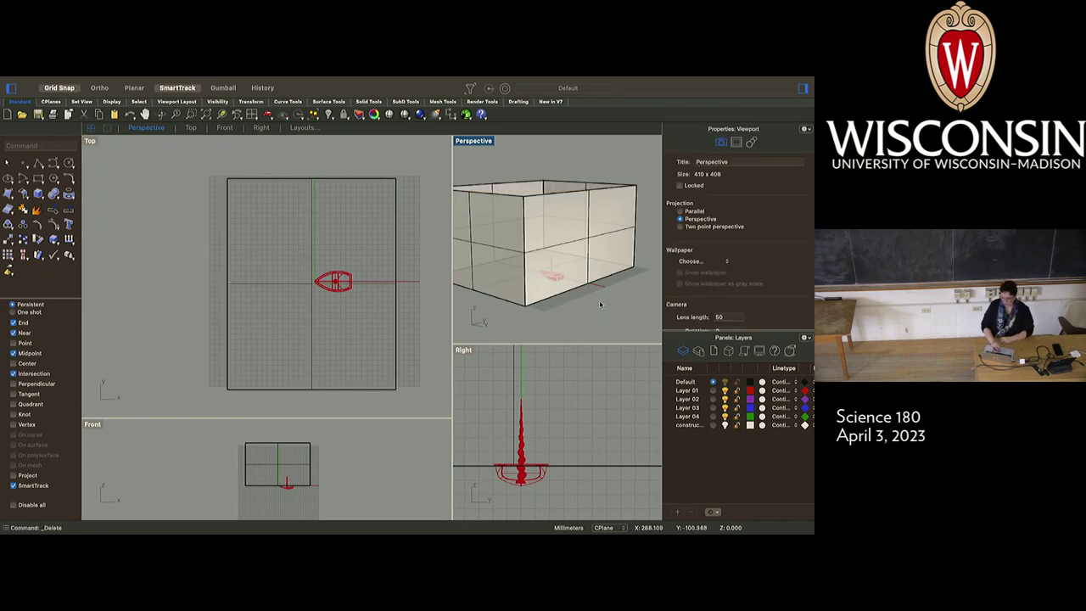
{"action": "left_click", "coordinate": [594, 241]}
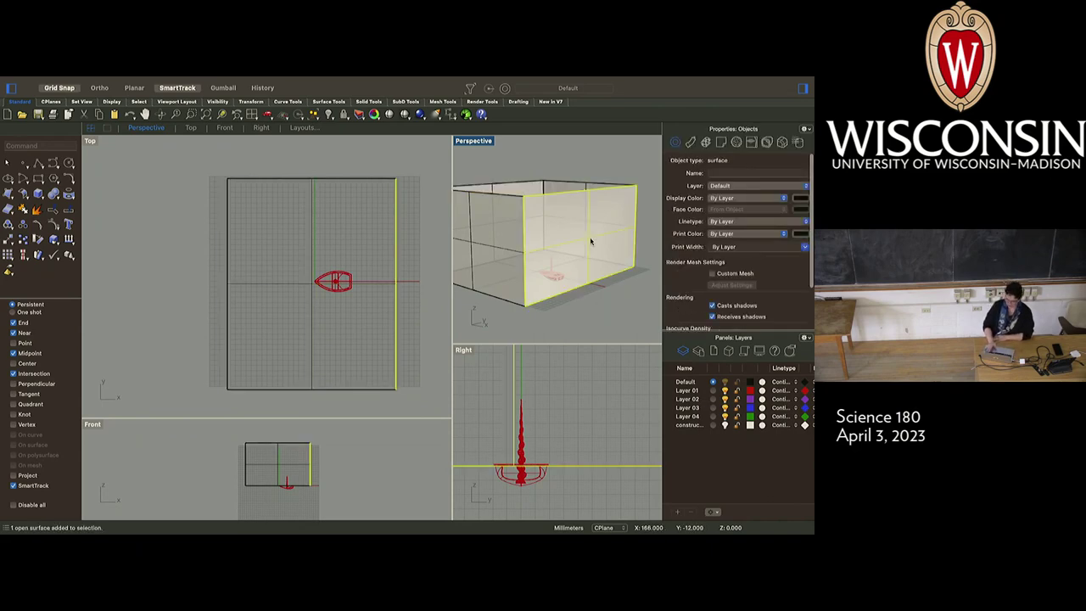
{"action": "key", "text": "Delete"}
{"action": "left_click", "coordinate": [476, 269]}
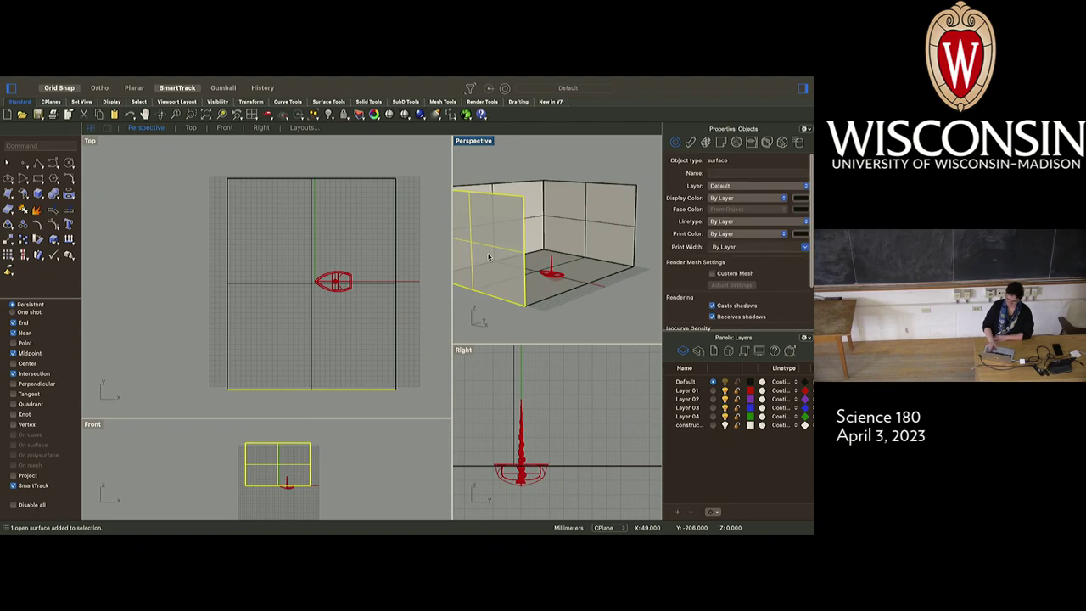
{"action": "key", "text": "Delete"}
{"action": "scroll", "coordinate": [488, 256], "scroll_direction": "left", "scroll_amount": 10}
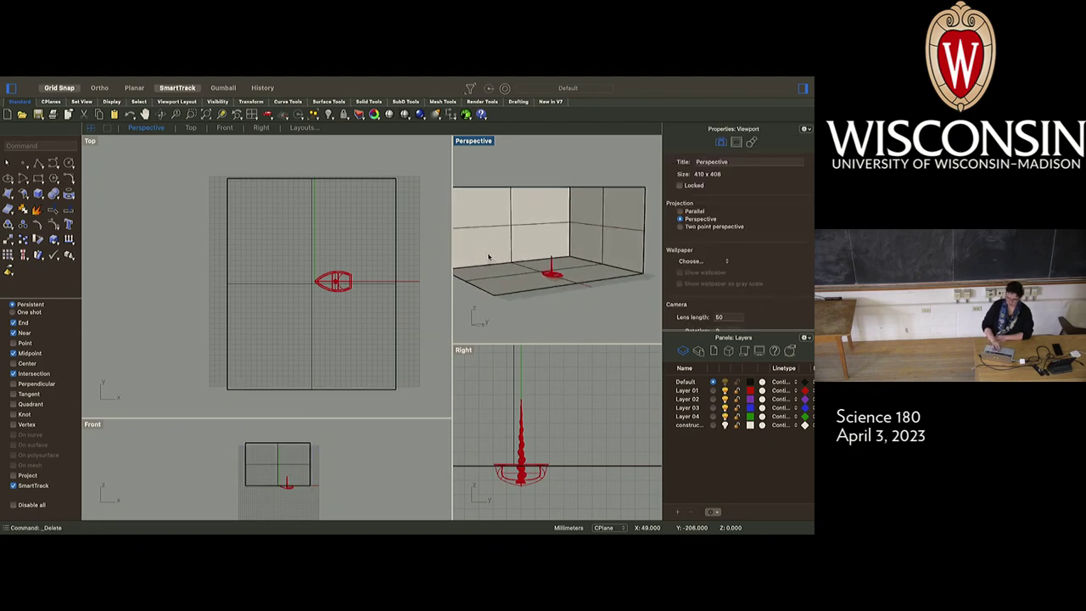
{"action": "scroll", "coordinate": [489, 256], "scroll_direction": "left", "scroll_amount": 2}
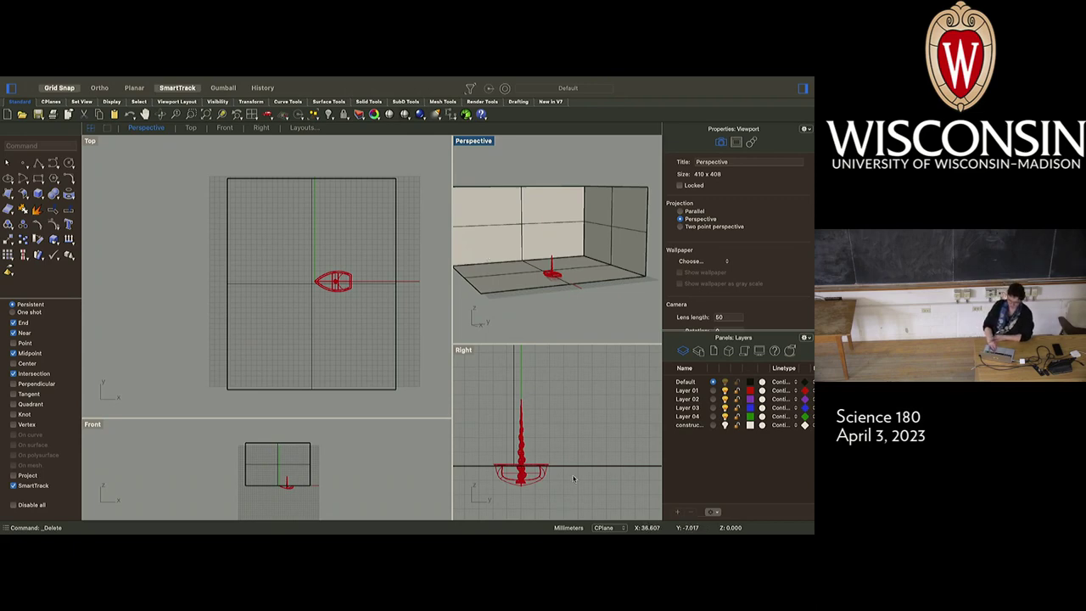
Raise the grouped boat in the Right view until the bottom of its hull sits on the room's floor line.
{"action": "left_click", "coordinate": [524, 480]}
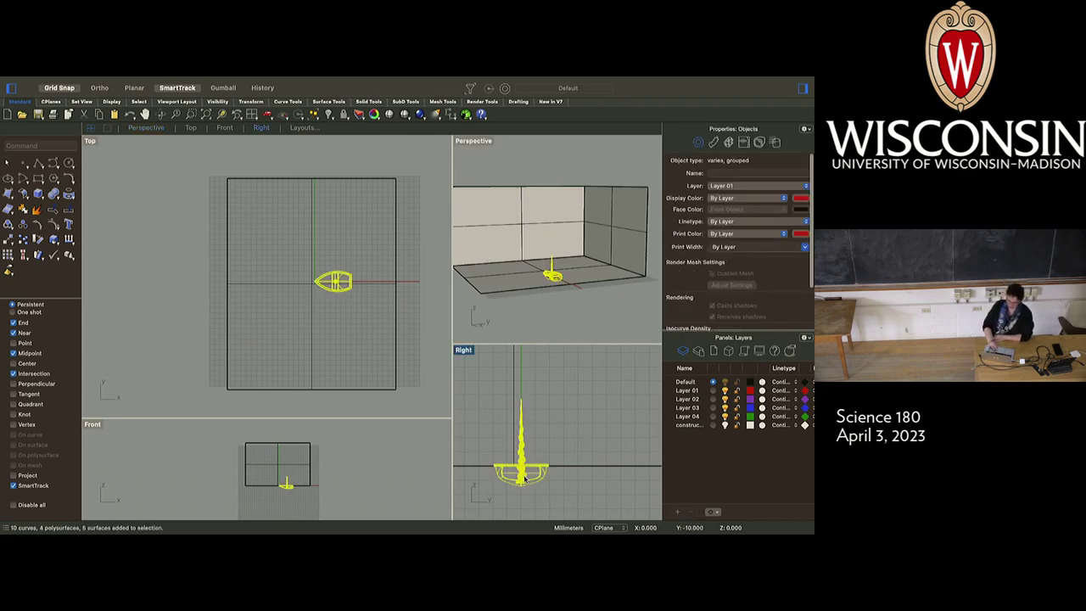
{"action": "left_click", "coordinate": [593, 301]}
{"action": "scroll", "coordinate": [592, 301], "scroll_direction": "left", "scroll_amount": 5}
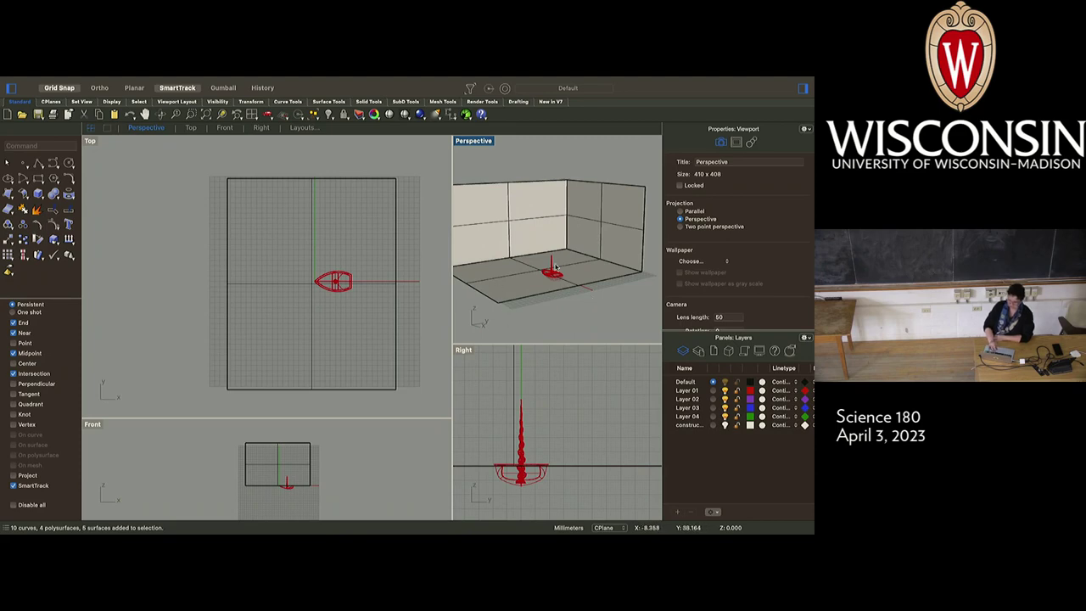
{"action": "scroll", "coordinate": [556, 269], "scroll_direction": "up", "scroll_amount": 5}
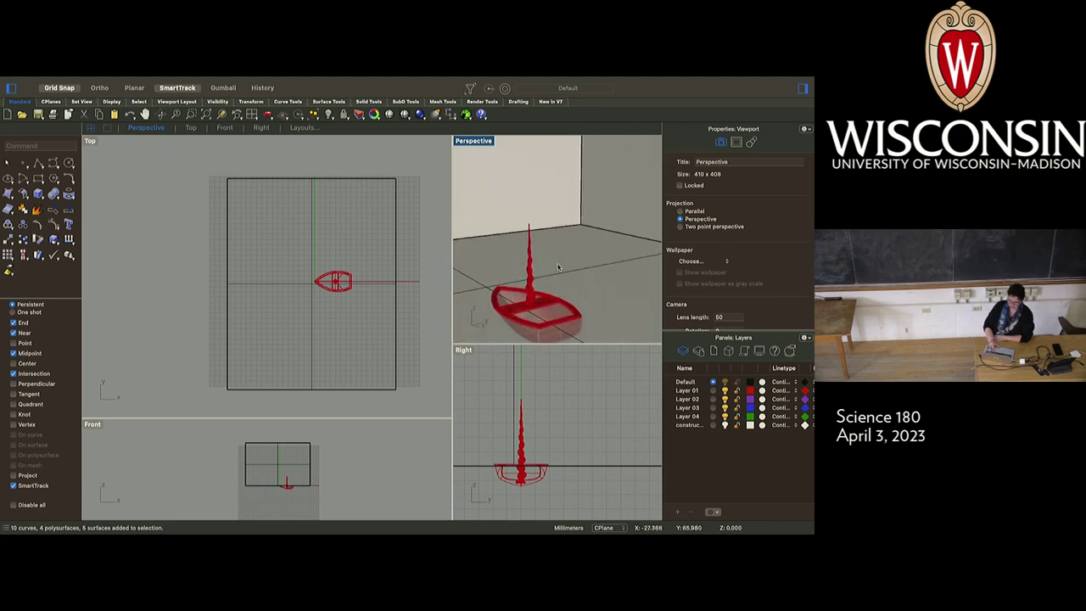
{"action": "scroll", "coordinate": [558, 268], "scroll_direction": "down", "scroll_amount": 5}
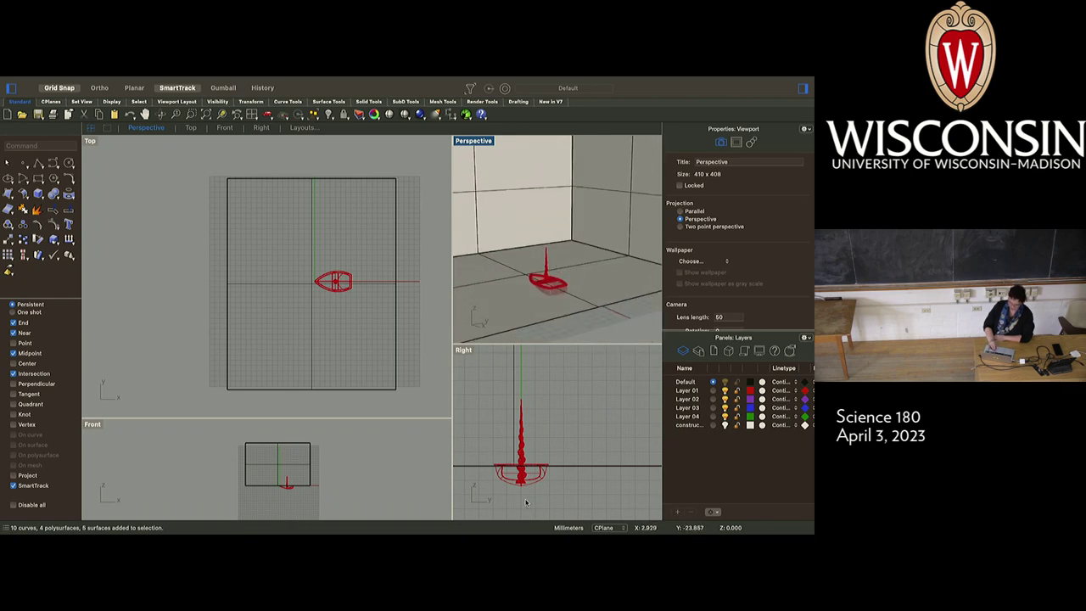
{"action": "scroll", "coordinate": [577, 433], "scroll_direction": "up", "scroll_amount": 5}
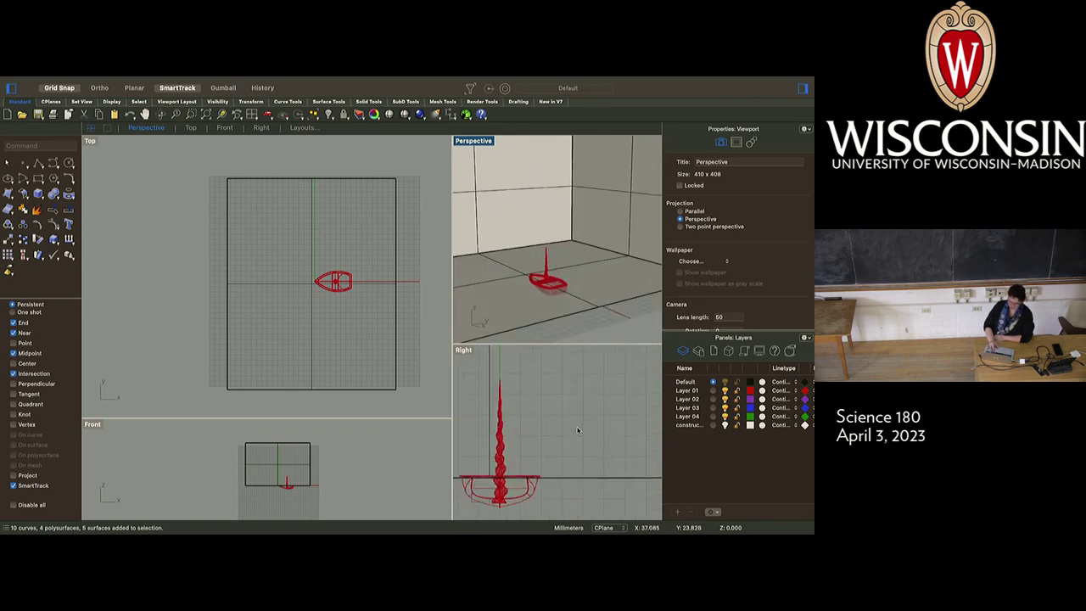
{"action": "scroll", "coordinate": [577, 431], "scroll_direction": "down", "scroll_amount": 5}
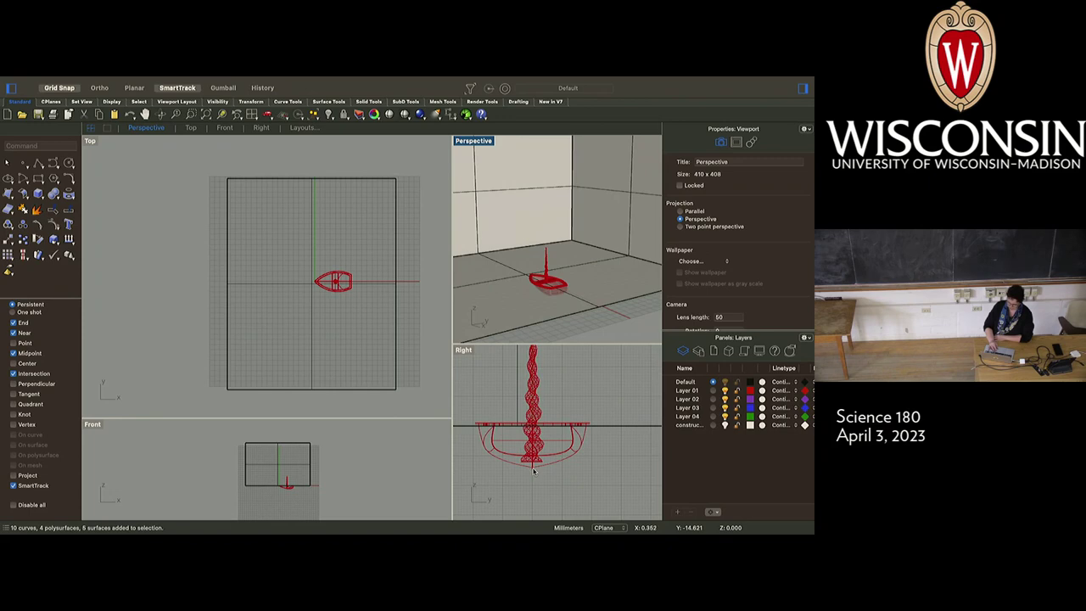
{"action": "left_click_drag", "start_coordinate": [533, 472], "coordinate": [531, 422]}
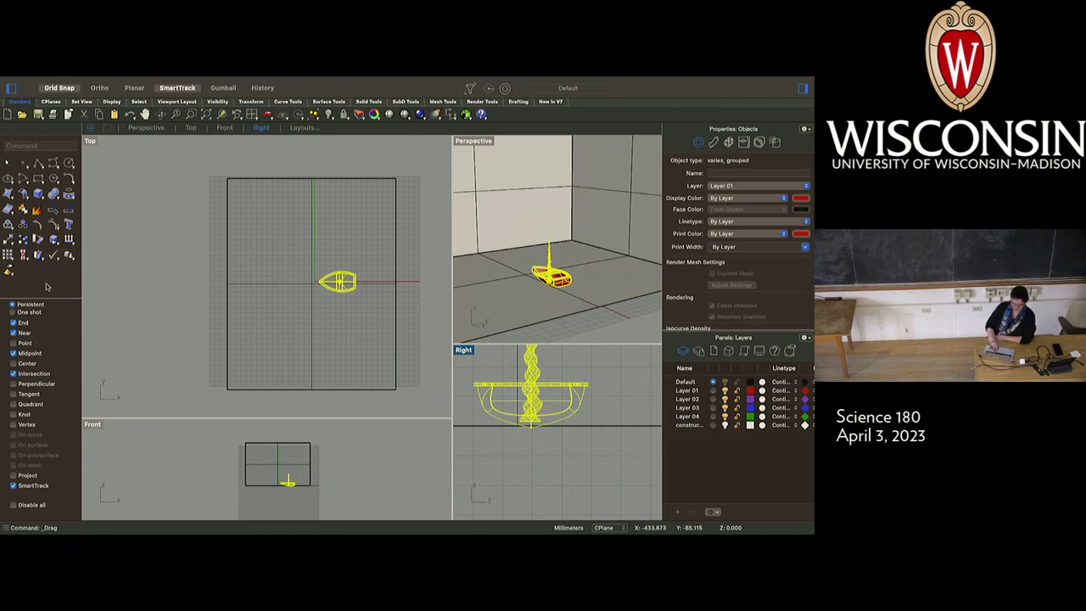
Rotate the grouped boat by about 134 degrees in the Top view around a midpoint near the hull's centre.
{"action": "left_click", "coordinate": [38, 241]}
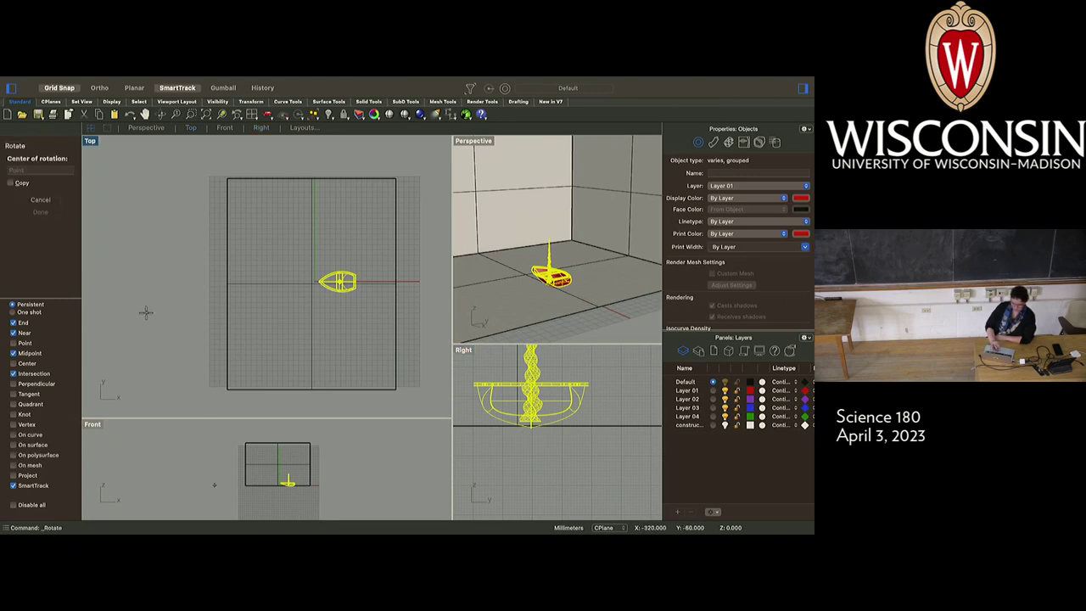
{"action": "scroll", "coordinate": [326, 285], "scroll_direction": "up", "scroll_amount": 4}
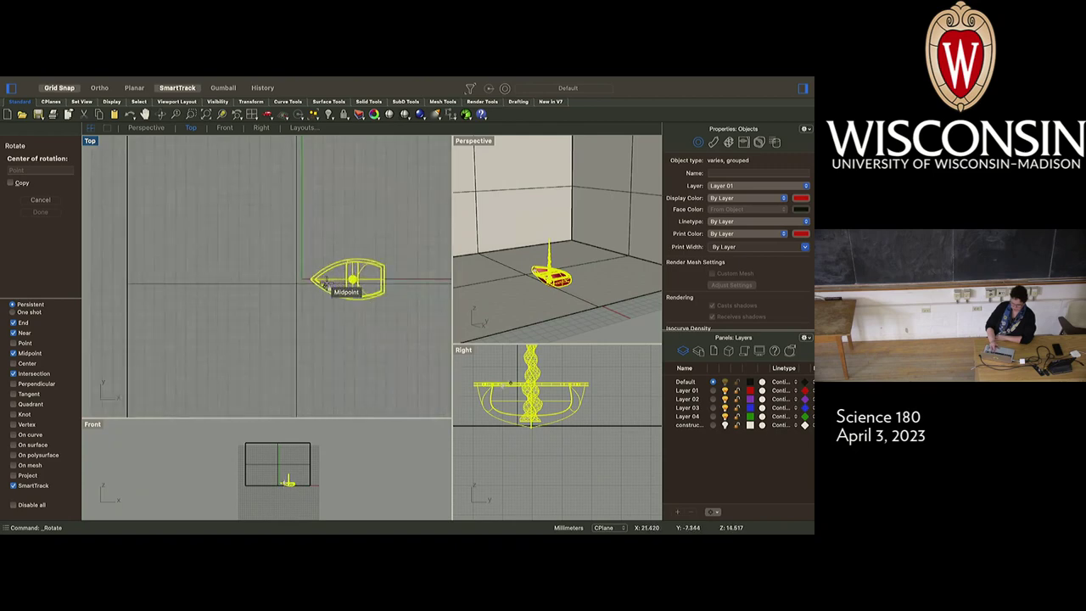
{"action": "scroll", "coordinate": [326, 284], "scroll_direction": "up", "scroll_amount": 5}
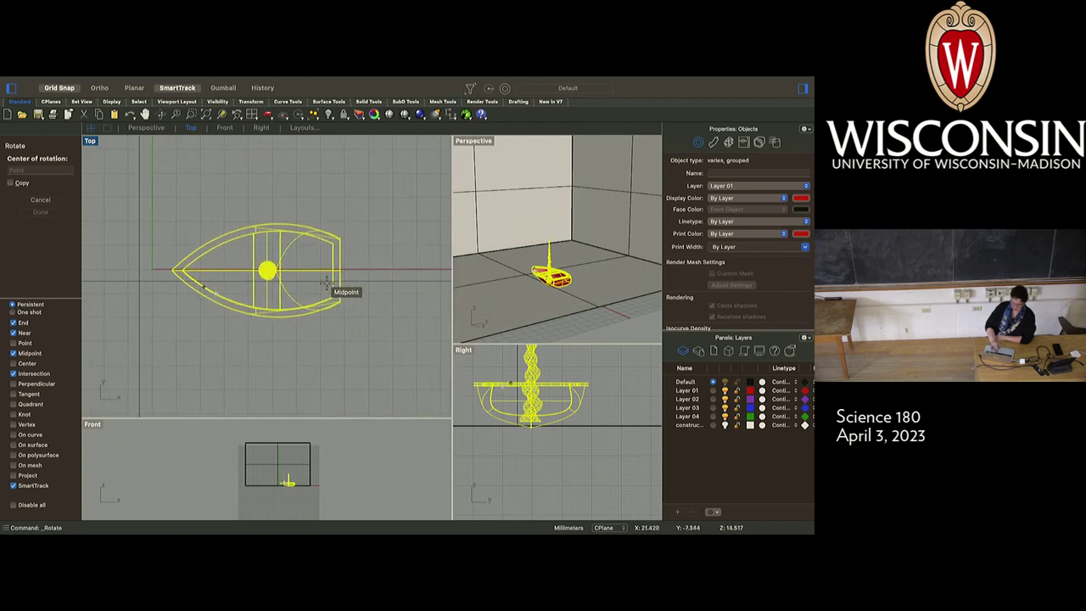
{"action": "left_click", "coordinate": [280, 269]}
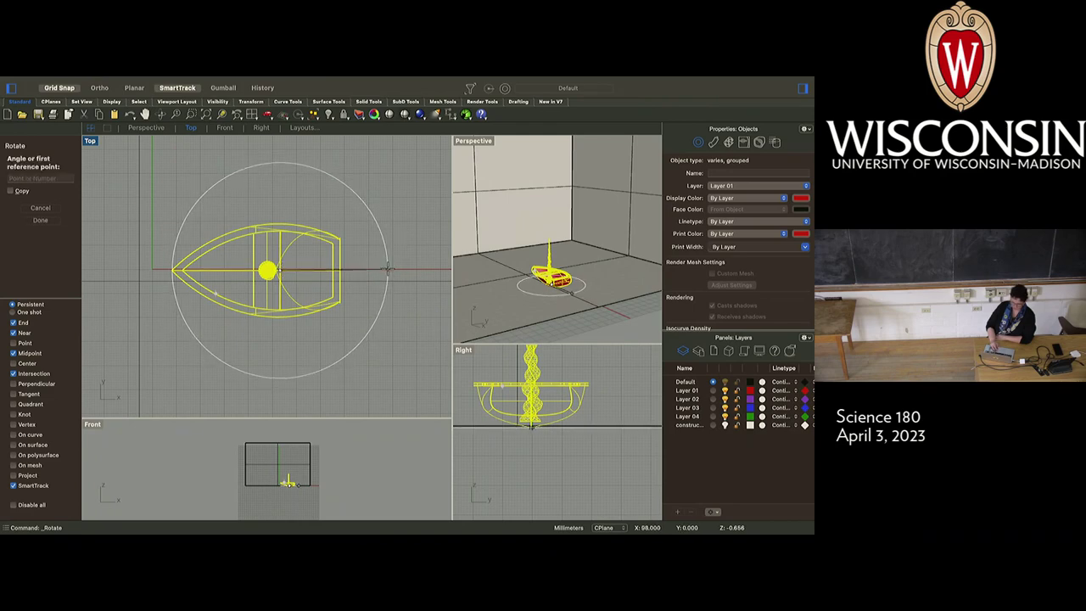
{"action": "left_click", "coordinate": [388, 268]}
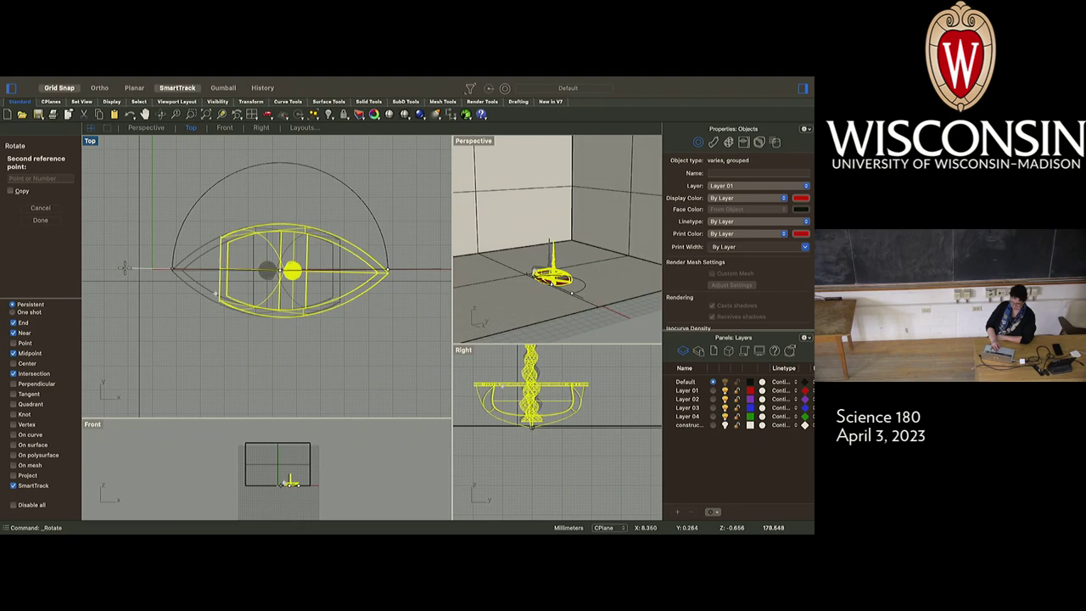
{"action": "scroll", "coordinate": [124, 268], "scroll_direction": "down", "scroll_amount": 5}
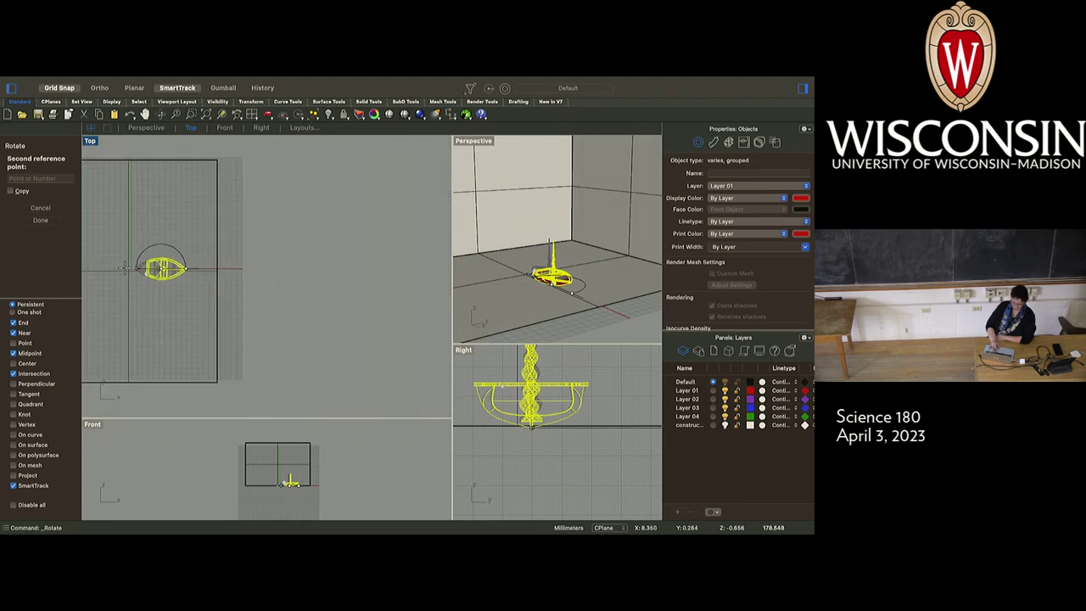
{"action": "scroll", "coordinate": [124, 269], "scroll_direction": "left", "scroll_amount": 1}
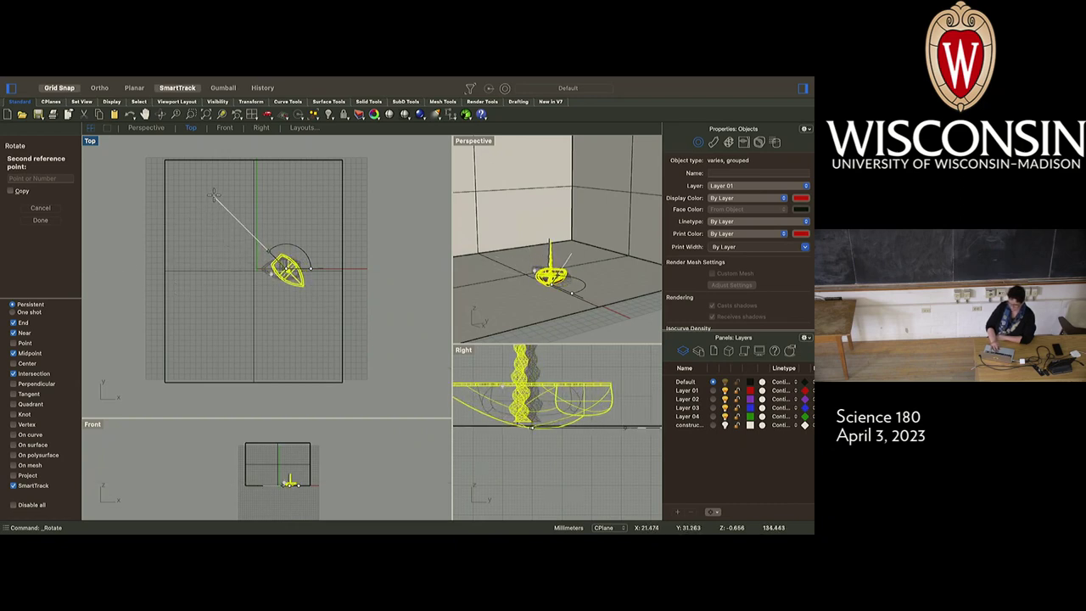
{"action": "left_click", "coordinate": [216, 196]}
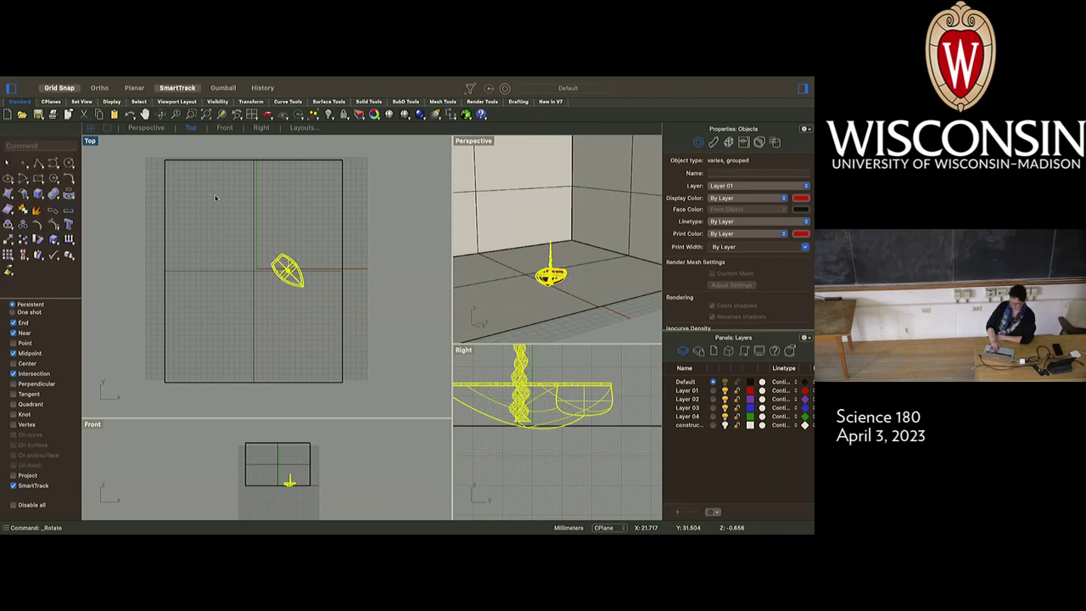
{"action": "left_click", "coordinate": [600, 332]}
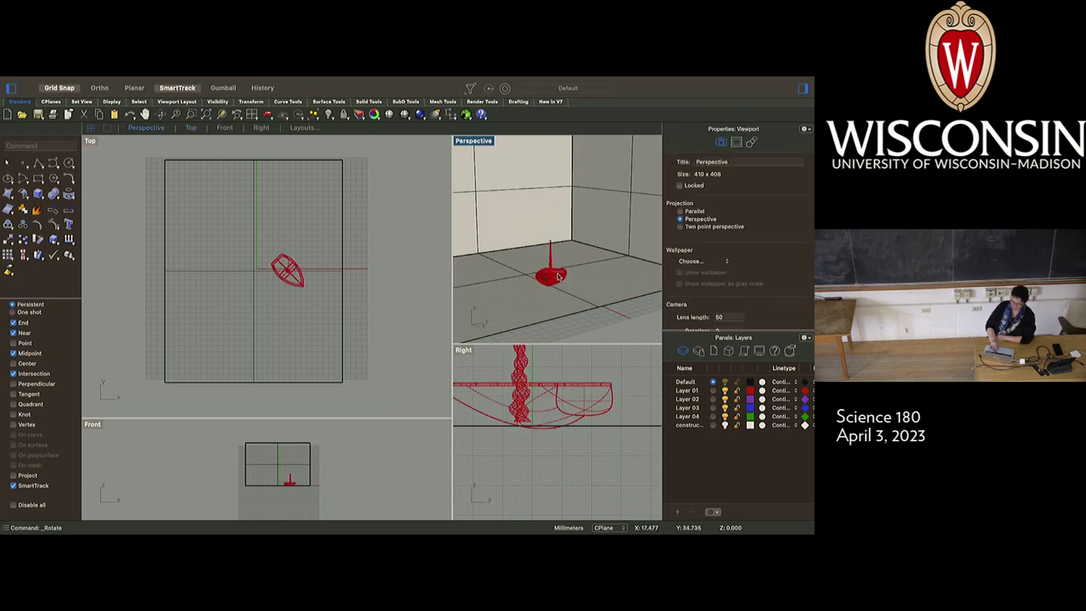
View the rotated boat up close in the Perspective view and widen that viewport by narrowing the Top and Front viewports.
{"action": "scroll", "coordinate": [555, 285], "scroll_direction": "down", "scroll_amount": 3}
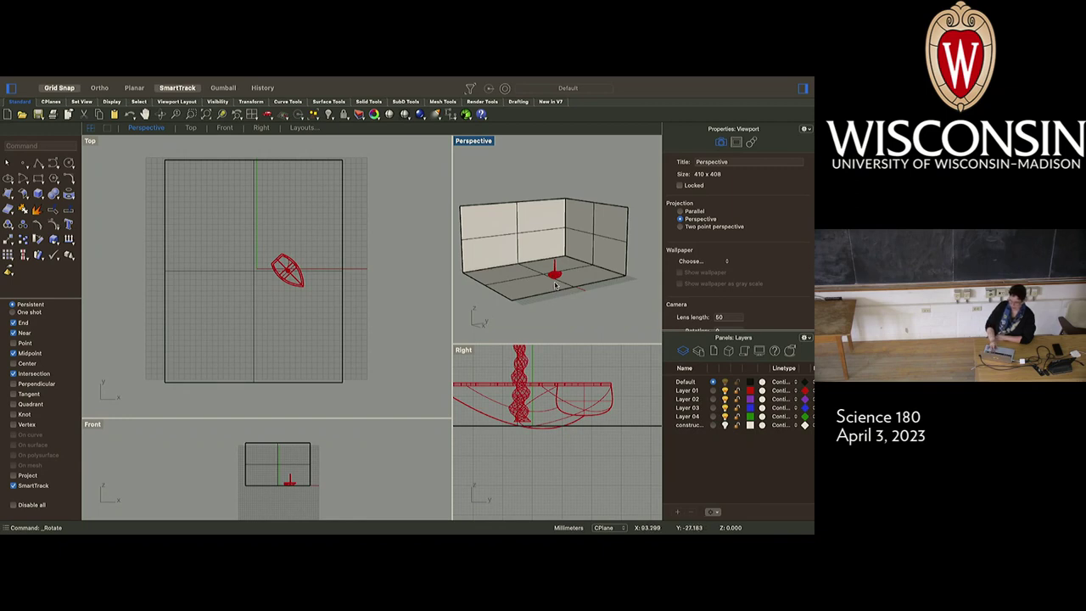
{"action": "scroll", "coordinate": [557, 284], "scroll_direction": "up", "scroll_amount": 5}
{"action": "scroll", "coordinate": [556, 277], "scroll_direction": "up", "scroll_amount": 5}
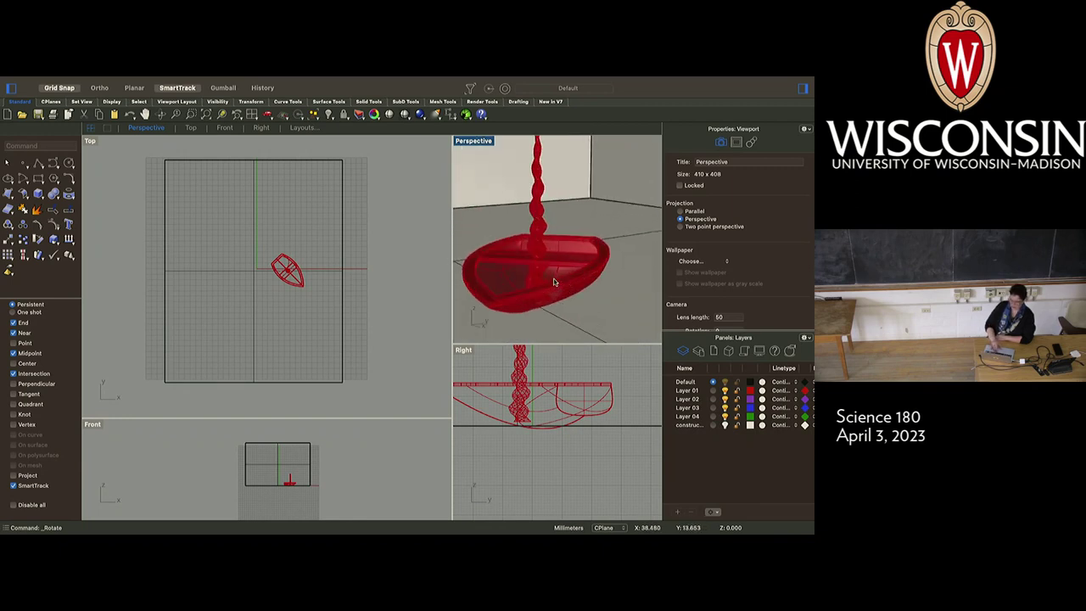
{"action": "right_click_drag", "start_coordinate": [549, 278], "coordinate": [488, 292]}
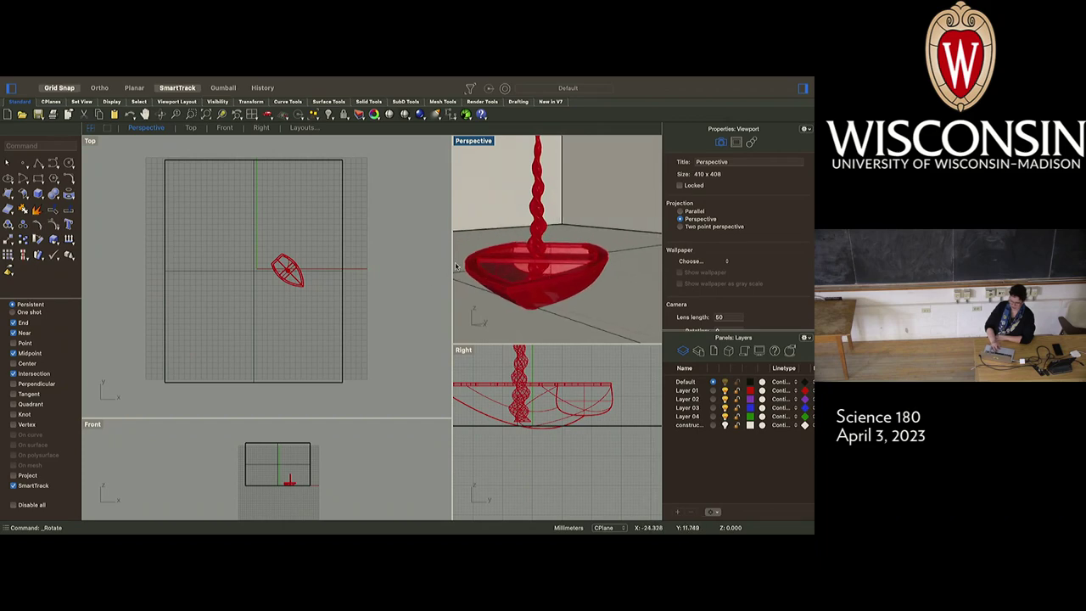
{"action": "left_click_drag", "start_coordinate": [443, 267], "coordinate": [335, 263]}
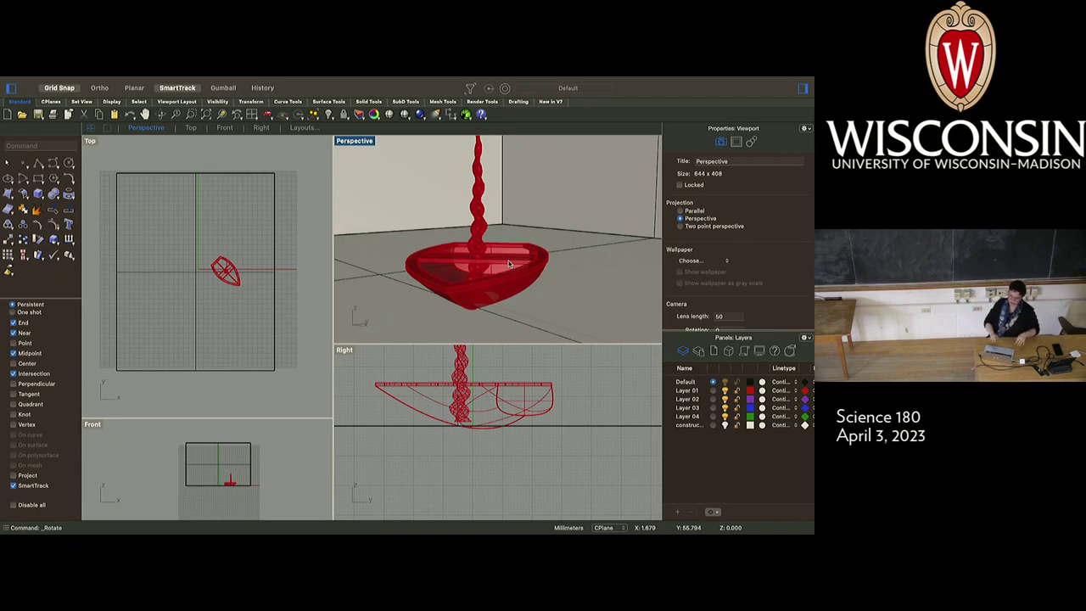
Examine the boat's placement on the room's floor in the Perspective view, both close up and from farther away.
{"action": "right_click_drag", "start_coordinate": [524, 265], "coordinate": [606, 251]}
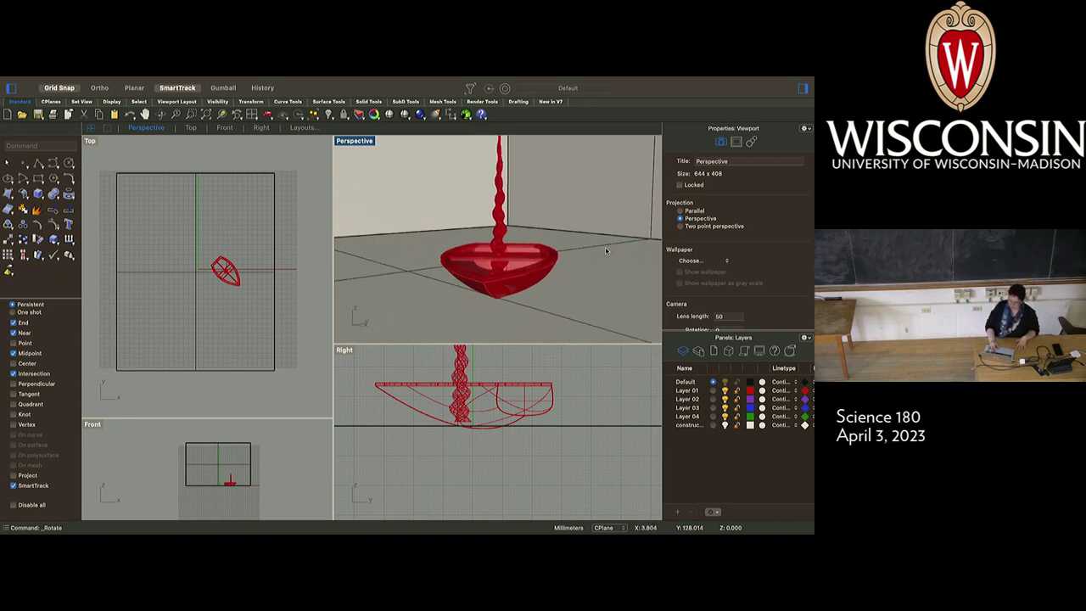
{"action": "scroll", "coordinate": [606, 250], "scroll_direction": "down", "scroll_amount": 2}
{"action": "scroll", "coordinate": [606, 250], "scroll_direction": "up", "scroll_amount": 4}
{"action": "scroll", "coordinate": [606, 250], "scroll_direction": "down", "scroll_amount": 6}
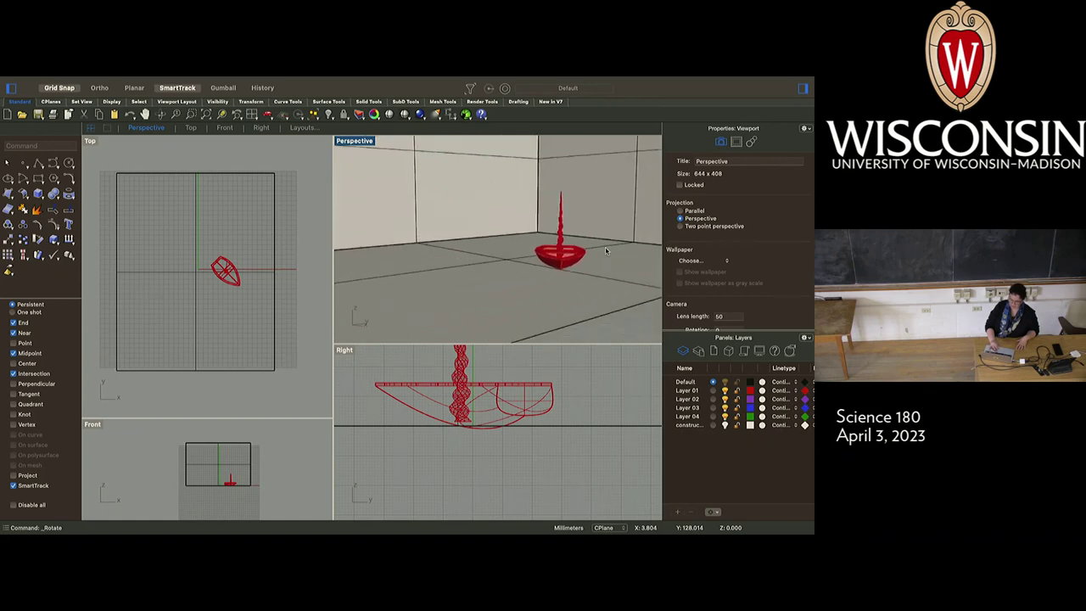
{"action": "scroll", "coordinate": [606, 250], "scroll_direction": "down", "scroll_amount": 1}
{"action": "scroll", "coordinate": [606, 250], "scroll_direction": "up", "scroll_amount": 5}
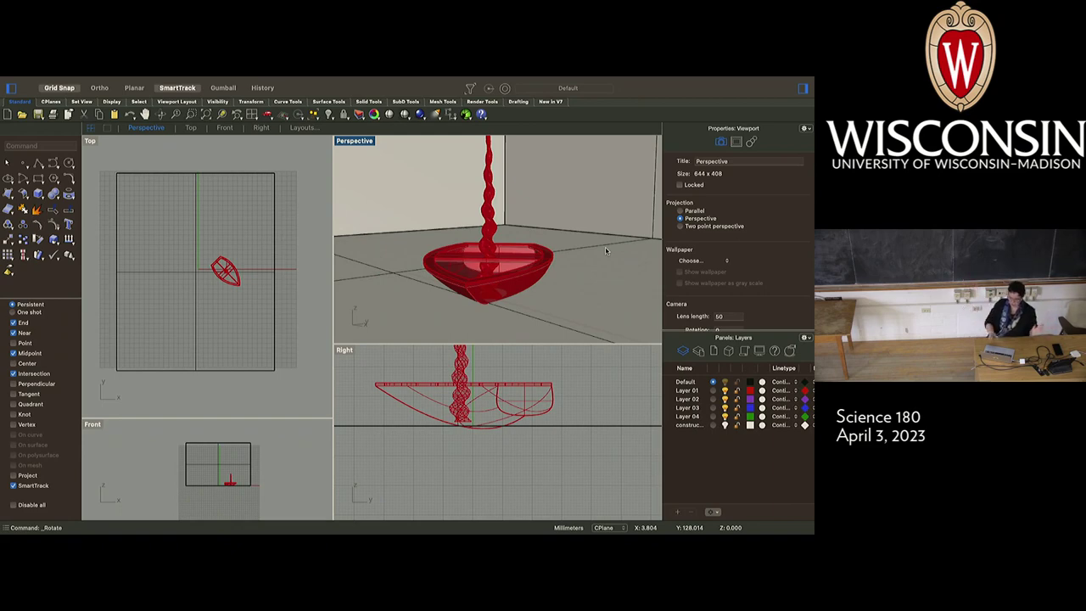
{"action": "scroll", "coordinate": [606, 250], "scroll_direction": "down", "scroll_amount": 6}
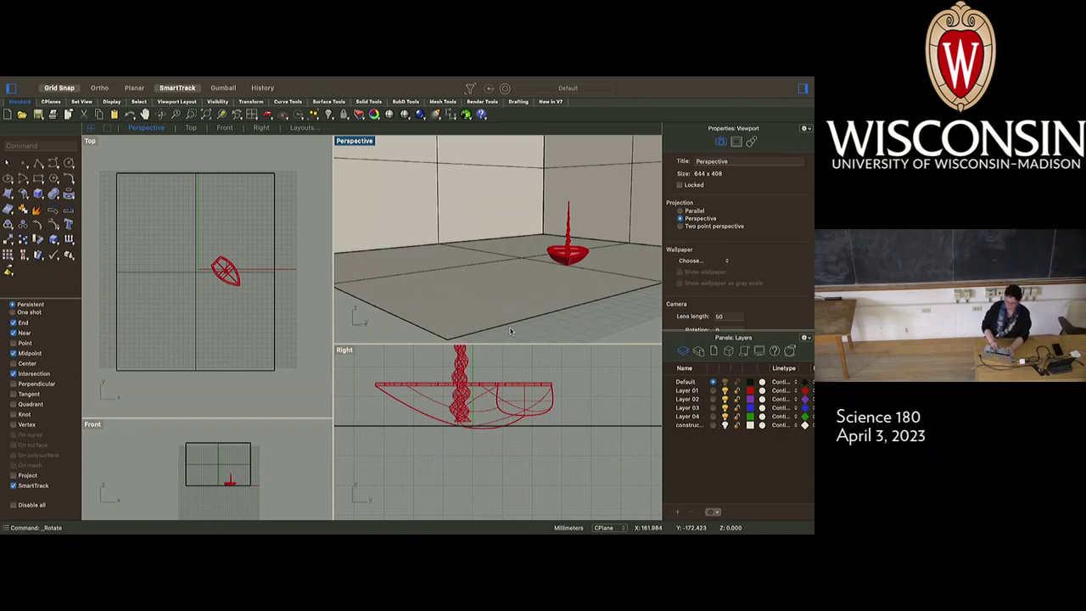
Select the room's floor and both walls, rename Layer 02 as room, and move the three surfaces to that layer.
{"action": "scroll", "coordinate": [509, 331], "scroll_direction": "down", "scroll_amount": 5}
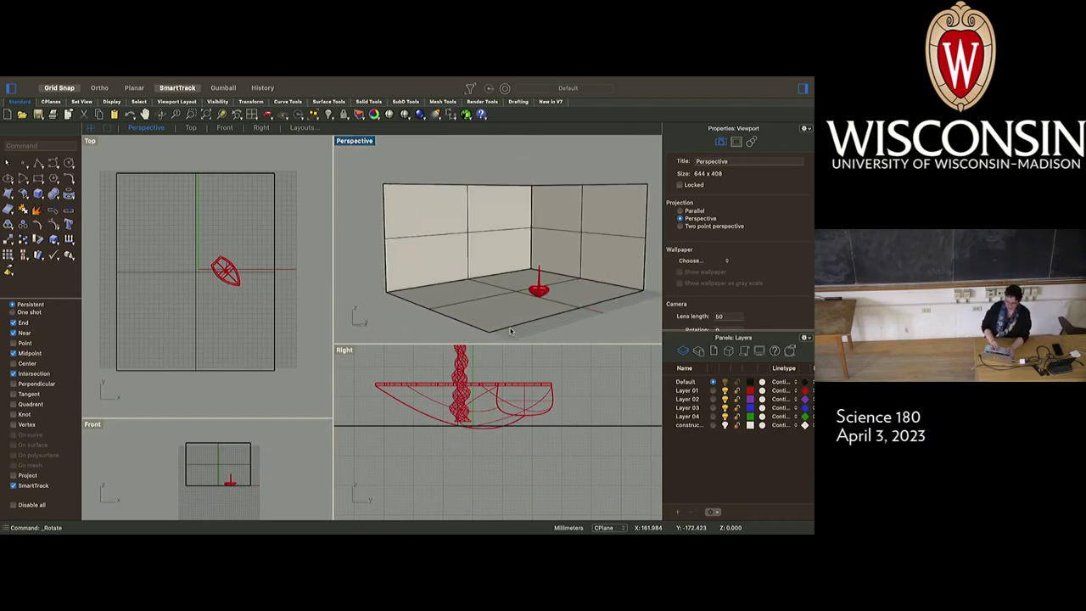
{"action": "scroll", "coordinate": [510, 331], "scroll_direction": "left", "scroll_amount": 3}
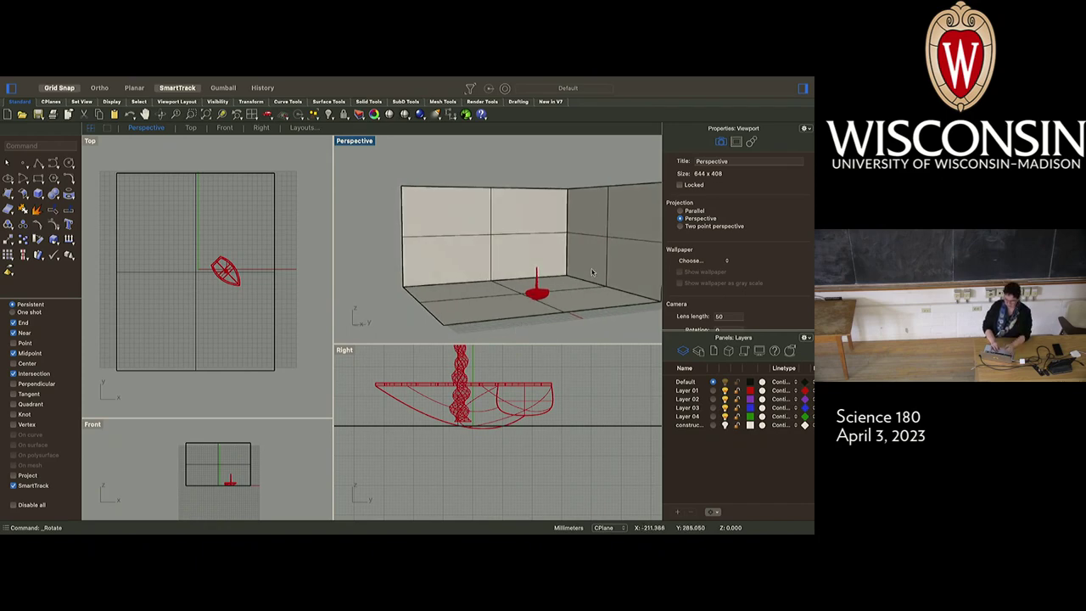
{"action": "left_click", "coordinate": [580, 299]}
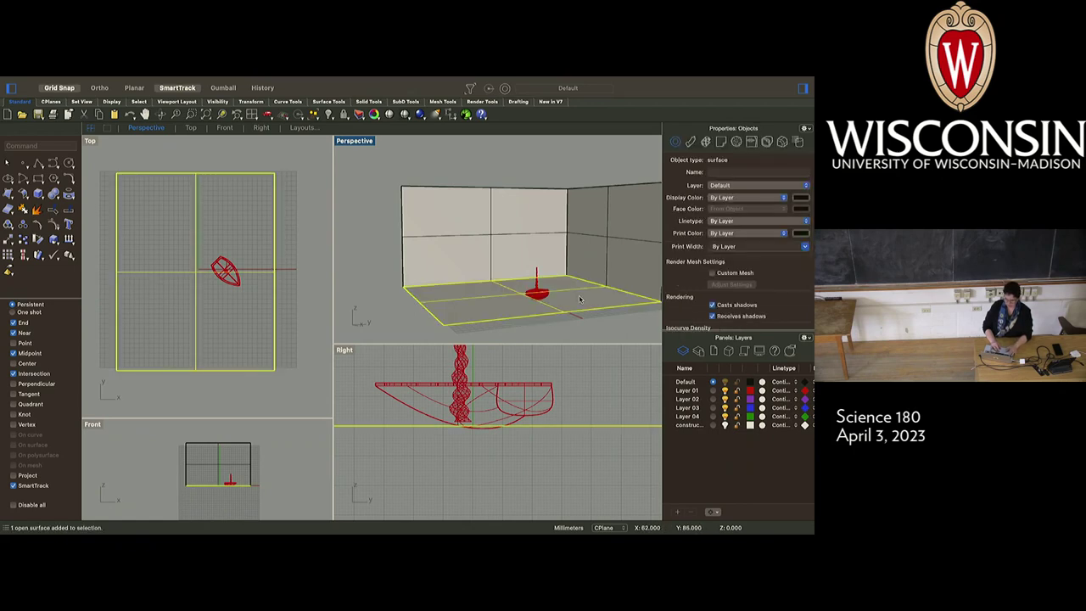
{"action": "left_click", "coordinate": [594, 250], "text": "shift"}
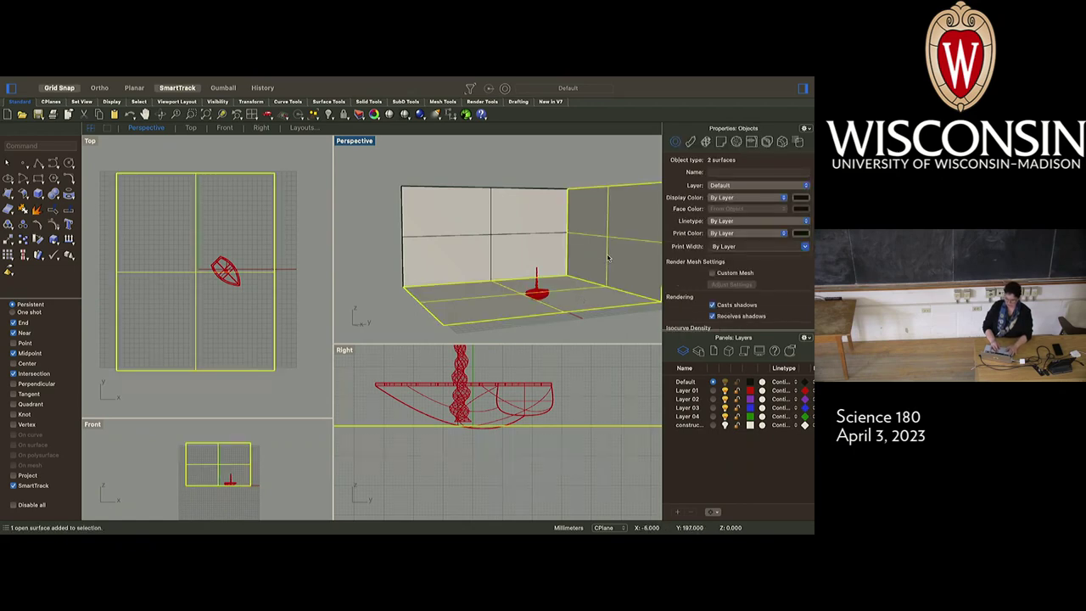
{"action": "left_click", "coordinate": [509, 243], "text": "shift"}
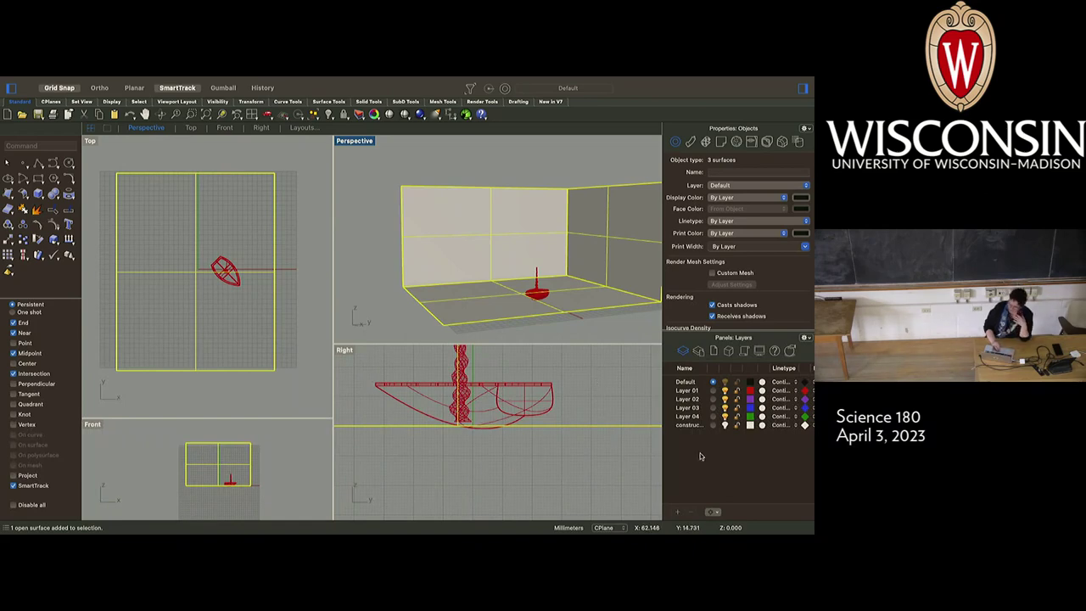
{"action": "left_click", "coordinate": [687, 399]}
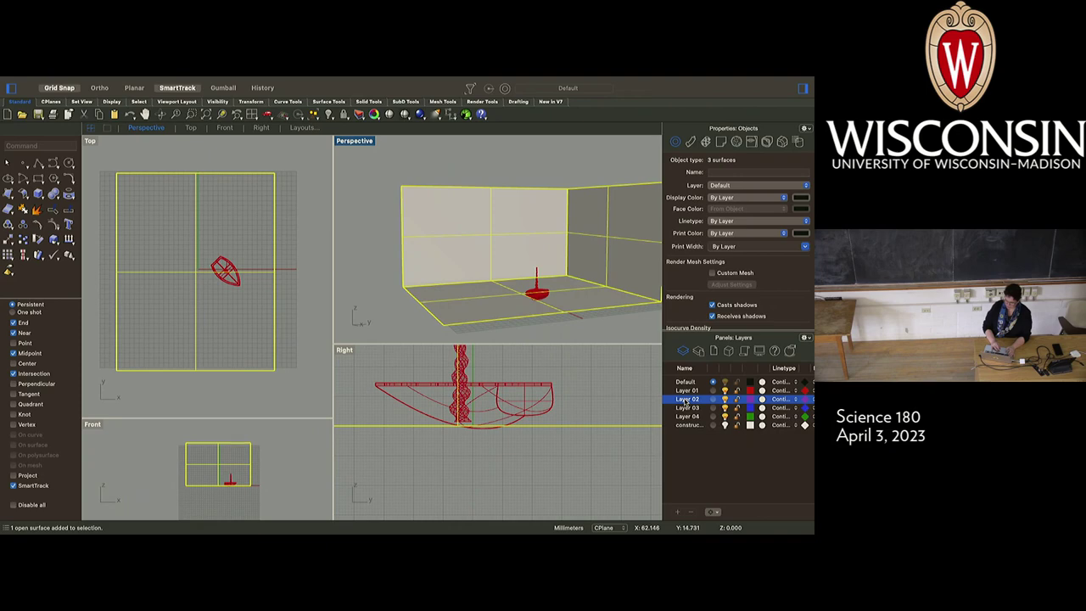
{"action": "left_click", "coordinate": [687, 400]}
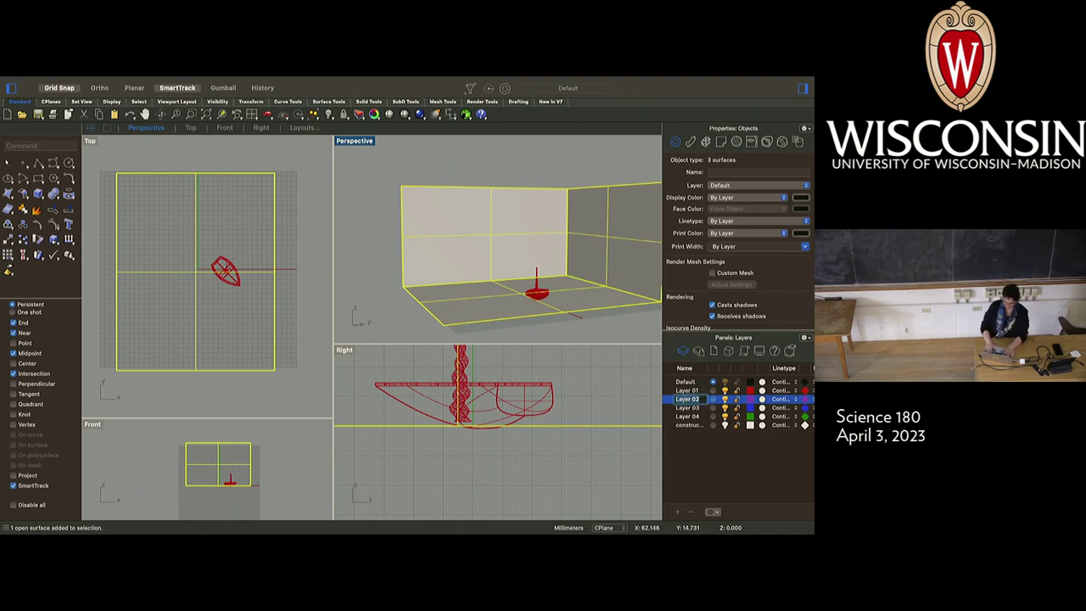
{"action": "type", "text": "room"}
{"action": "key", "text": "Return"}
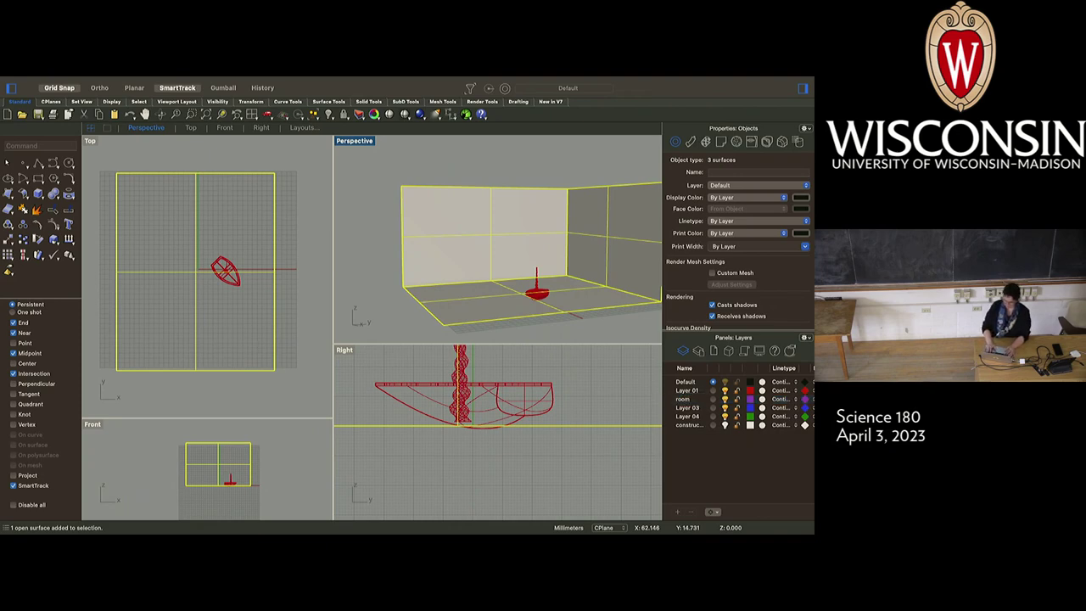
{"action": "right_click", "coordinate": [683, 401]}
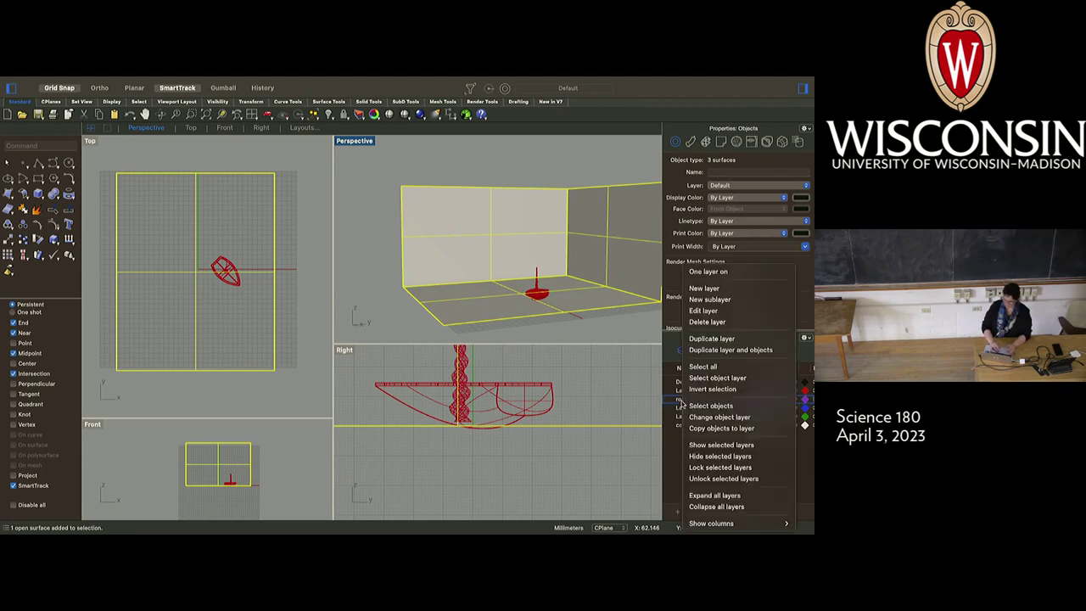
{"action": "left_click", "coordinate": [721, 418]}
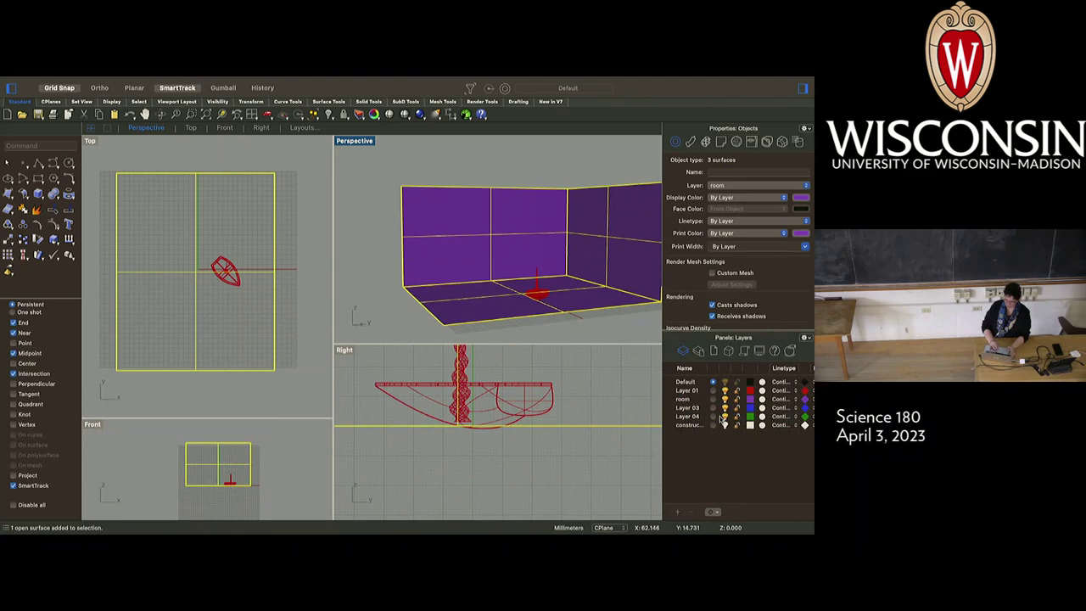
Rename Layer 01 as boat.
{"action": "left_click", "coordinate": [688, 392]}
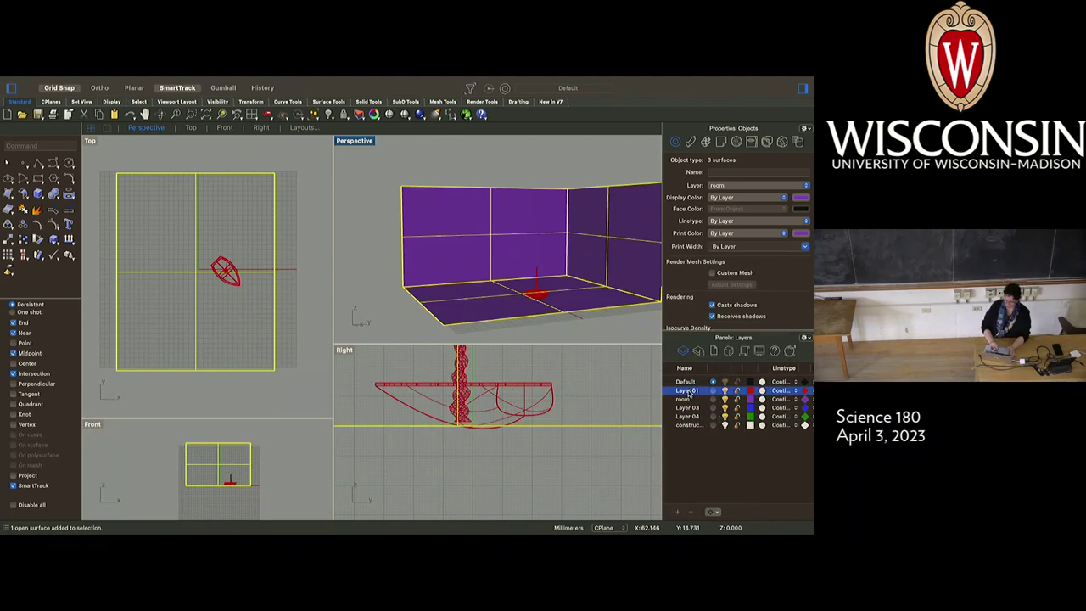
{"action": "left_click", "coordinate": [687, 391]}
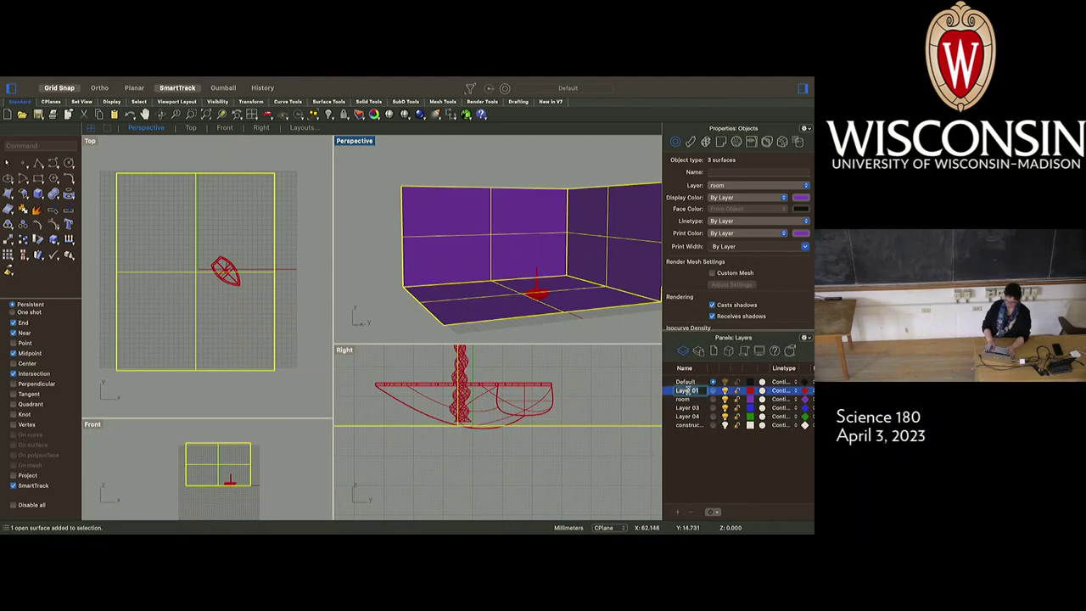
{"action": "type", "text": "boa"}
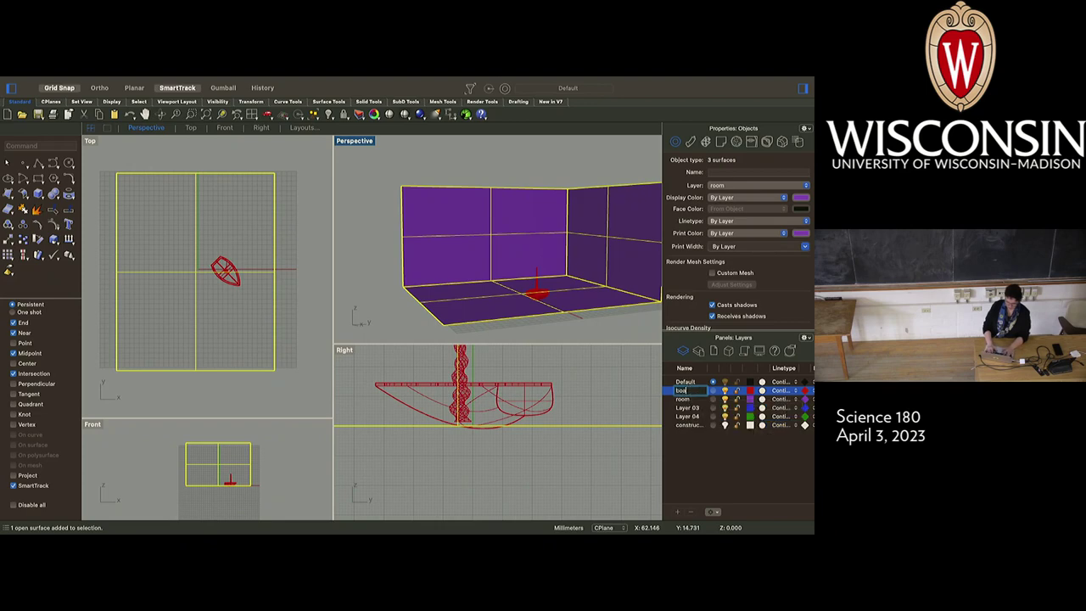
{"action": "type", "text": "t"}
{"action": "key", "text": "Return"}
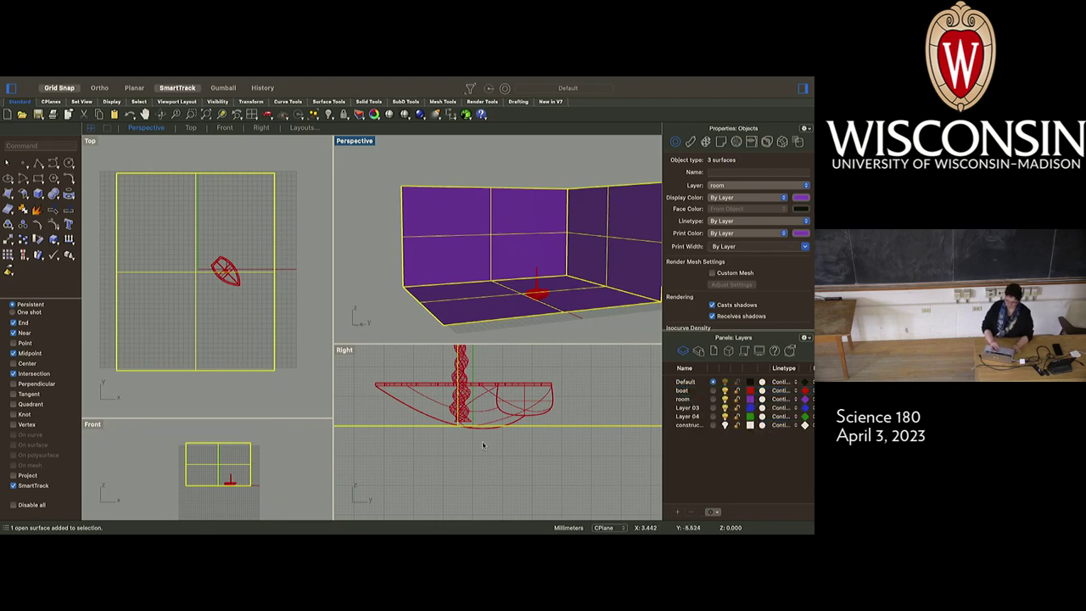
Try to raise the boat until its hull sits on the floor line in the Right view, and undo the move.
{"action": "scroll", "coordinate": [481, 437], "scroll_direction": "up", "scroll_amount": 1}
{"action": "scroll", "coordinate": [481, 437], "scroll_direction": "up", "scroll_amount": 2}
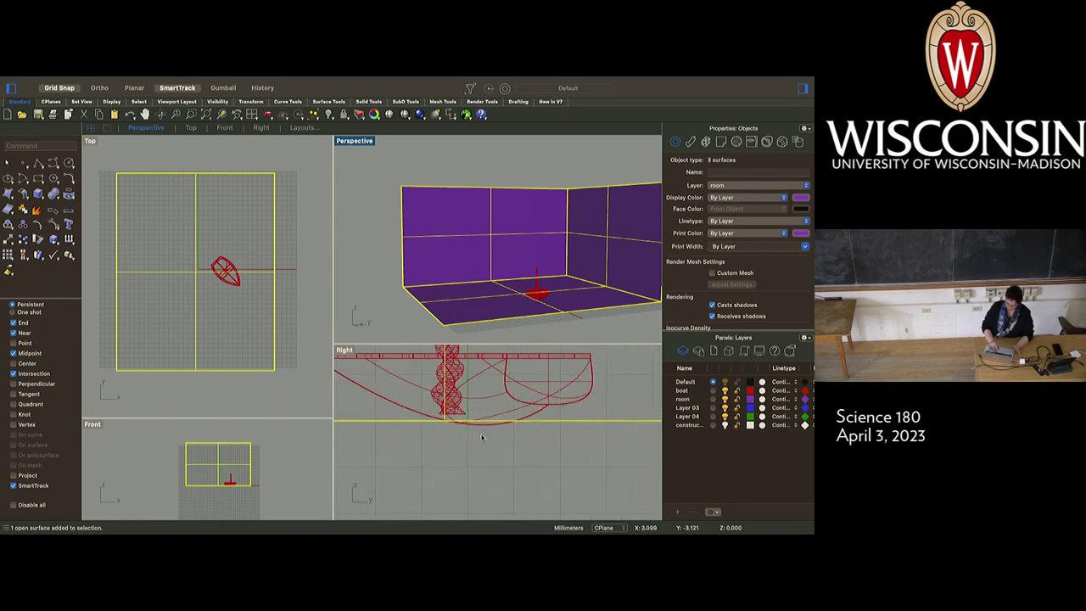
{"action": "left_click", "coordinate": [482, 421]}
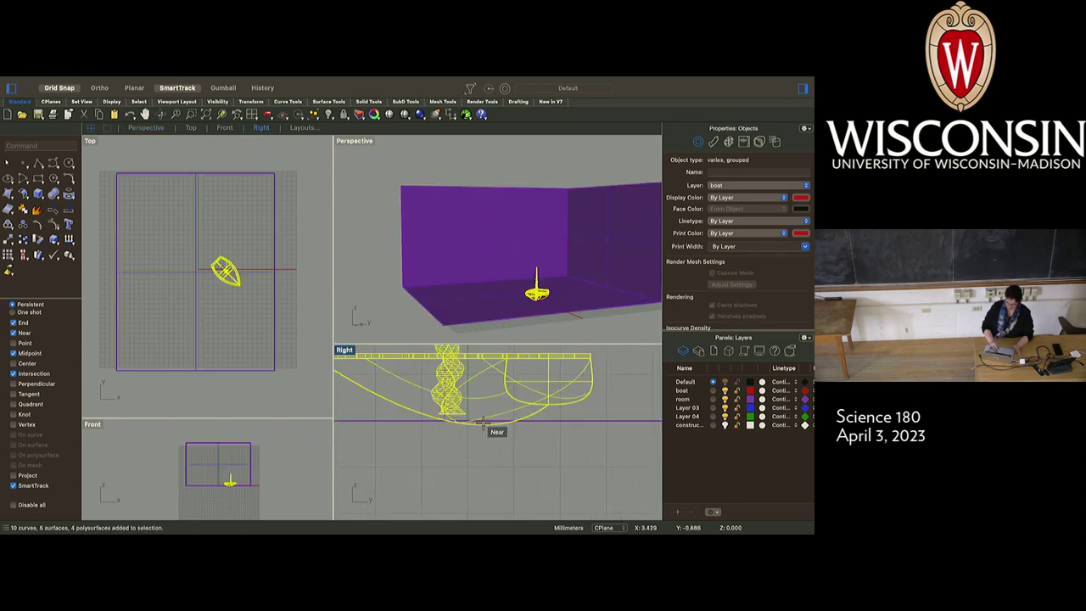
{"action": "left_click_drag", "start_coordinate": [482, 422], "coordinate": [483, 422]}
{"action": "left_click", "coordinate": [482, 450]}
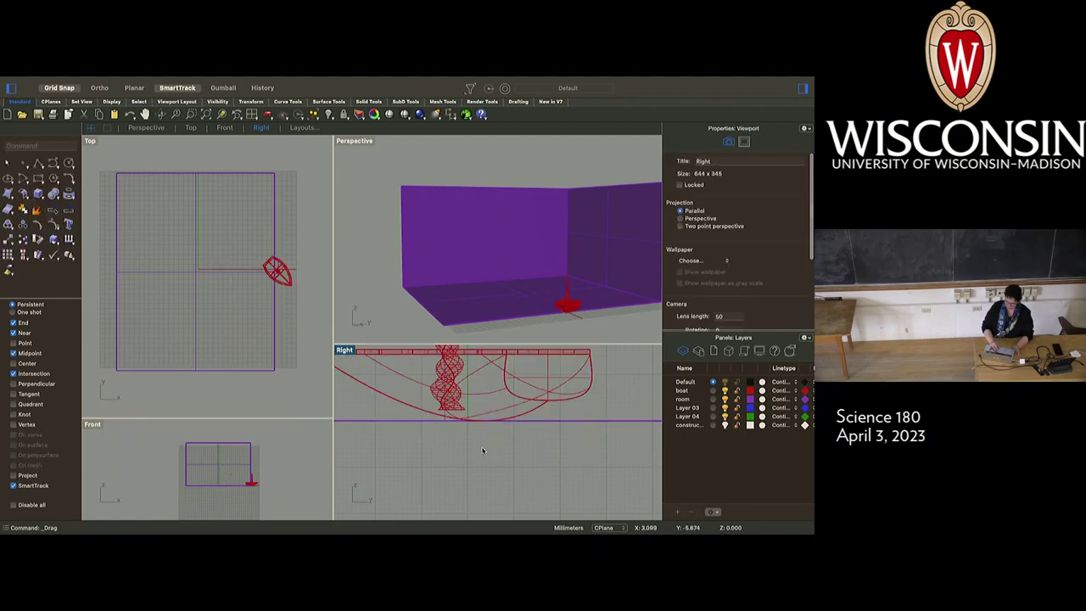
{"action": "key", "text": "super+z"}
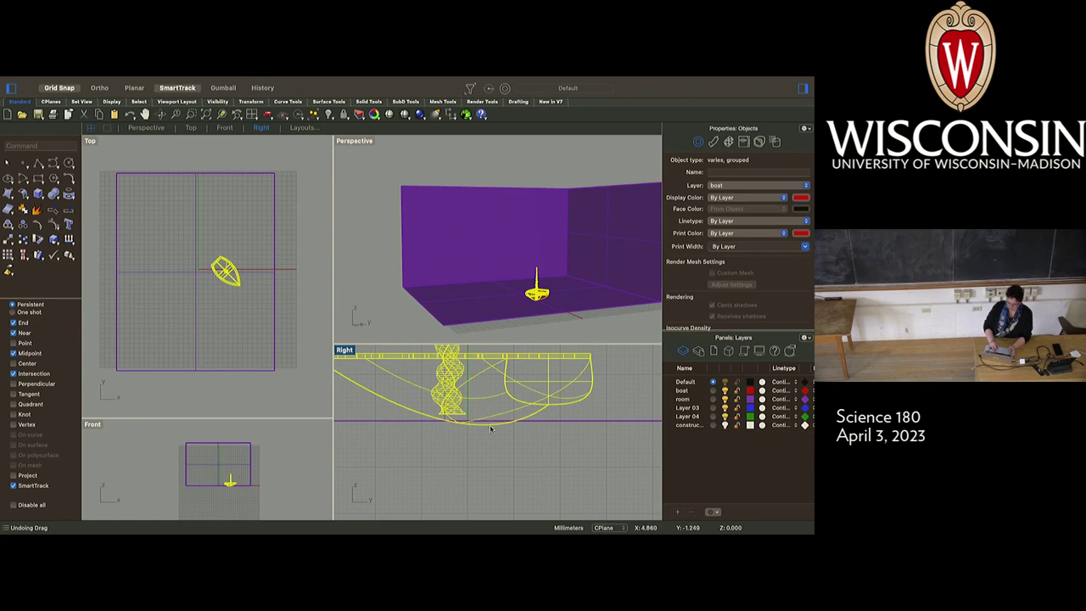
Raise the boat with Ortho on and object snaps disabled until its hull rests on the floor line in the Right view, and re-enable the snaps.
{"action": "scroll", "coordinate": [489, 428], "scroll_direction": "up", "scroll_amount": 3}
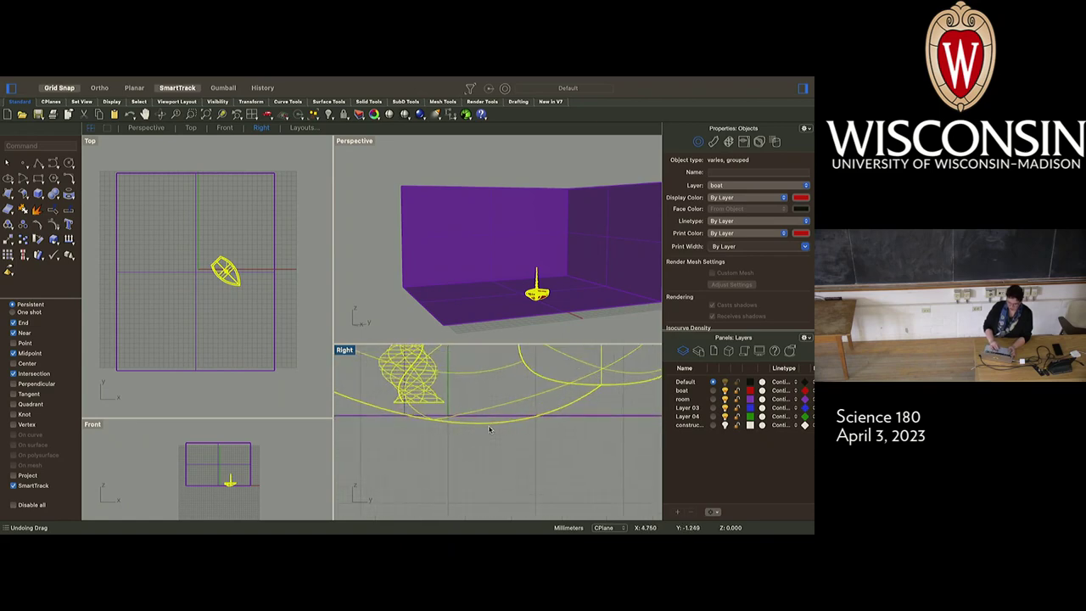
{"action": "scroll", "coordinate": [489, 428], "scroll_direction": "up", "scroll_amount": 2}
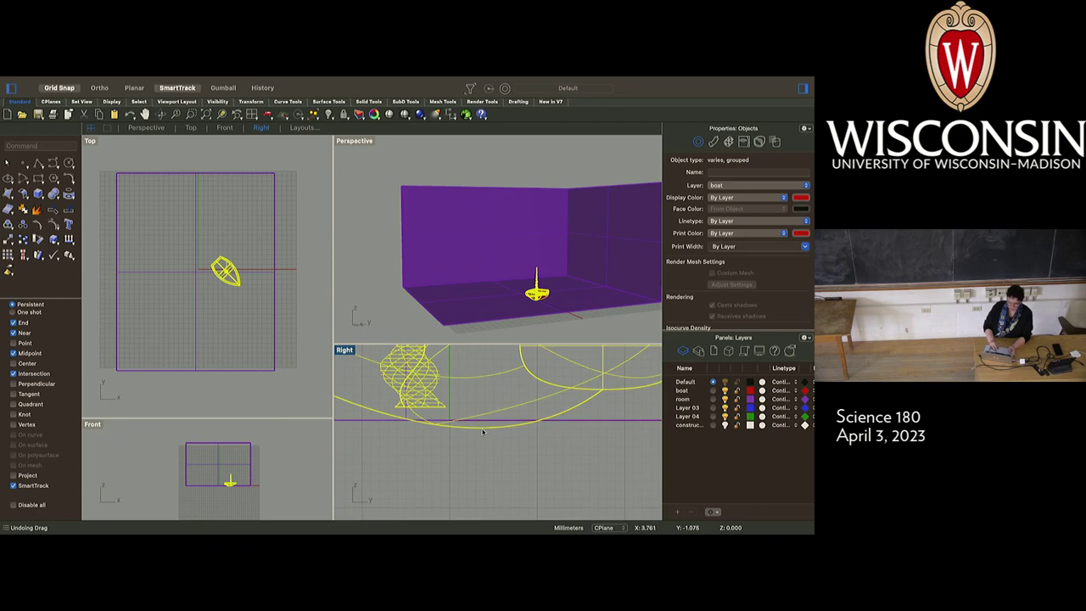
{"action": "left_click_drag", "start_coordinate": [482, 431], "coordinate": [486, 426]}
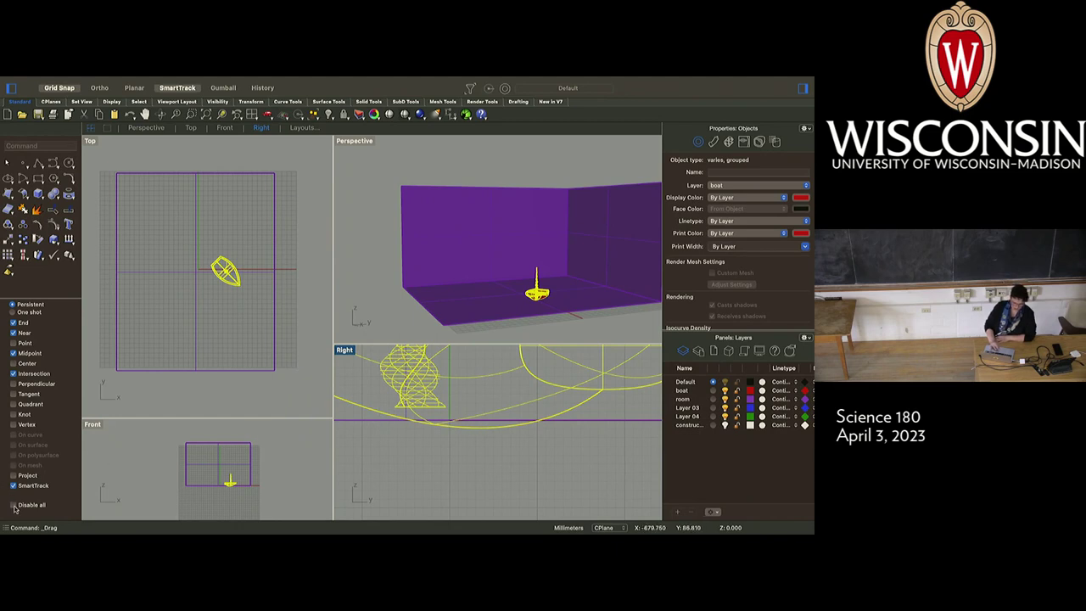
{"action": "left_click", "coordinate": [13, 505]}
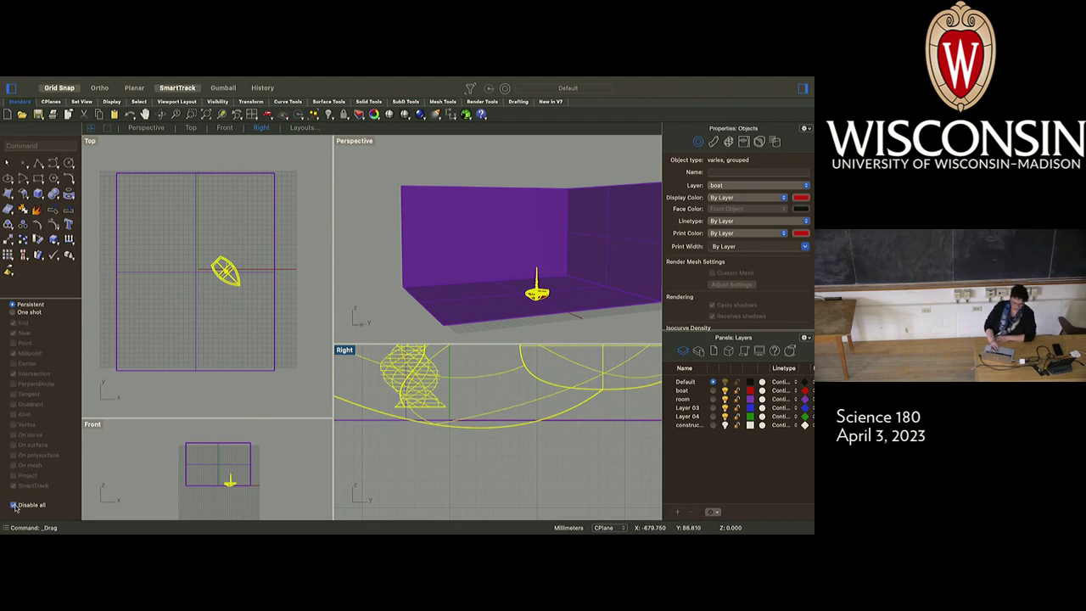
{"action": "left_click", "coordinate": [100, 87]}
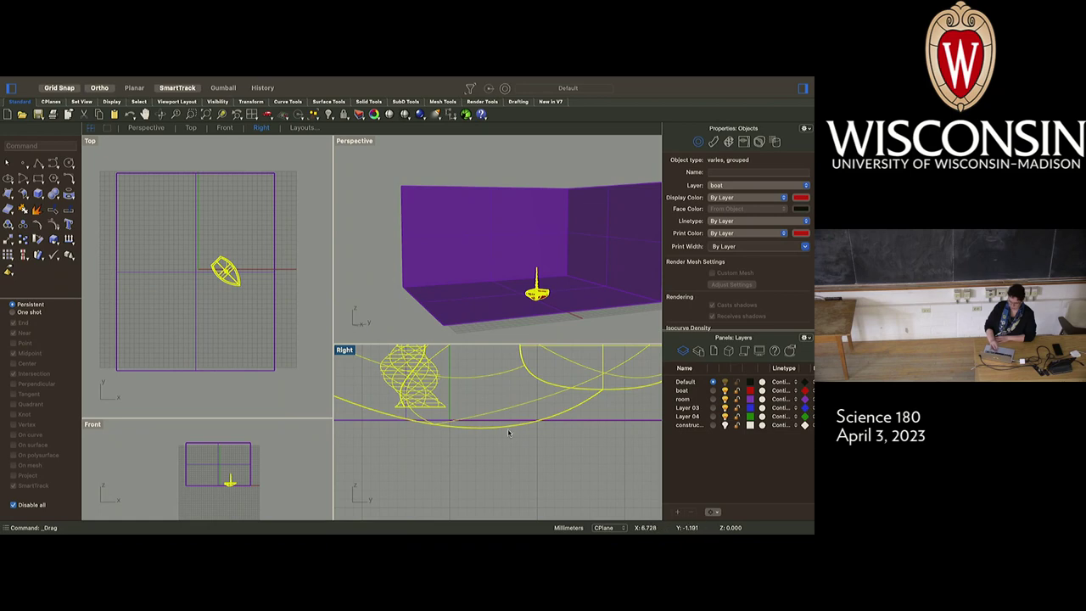
{"action": "left_click_drag", "start_coordinate": [483, 430], "coordinate": [485, 424]}
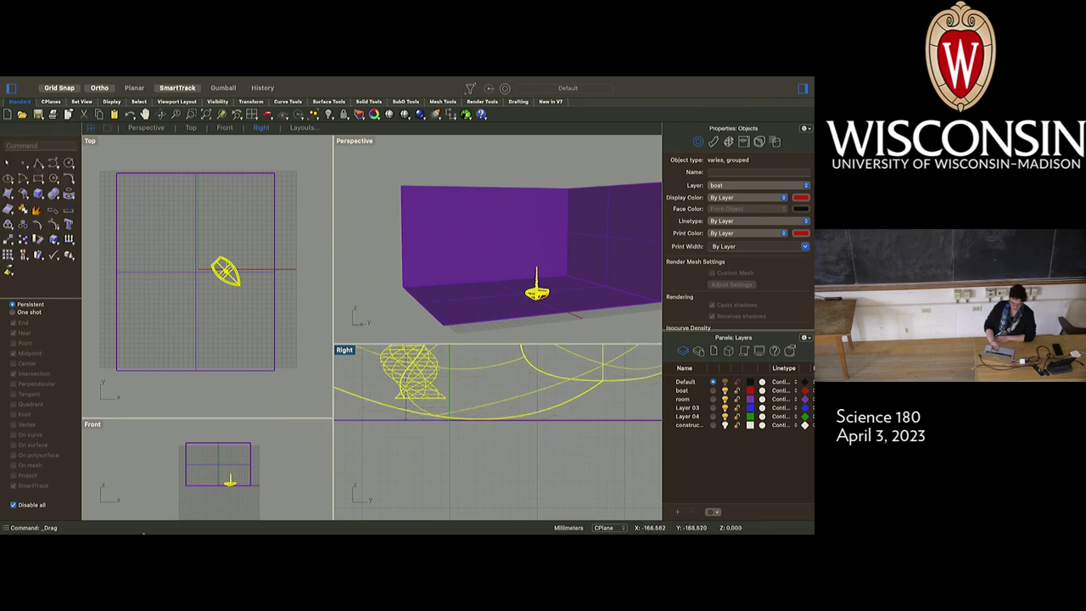
{"action": "left_click", "coordinate": [26, 506]}
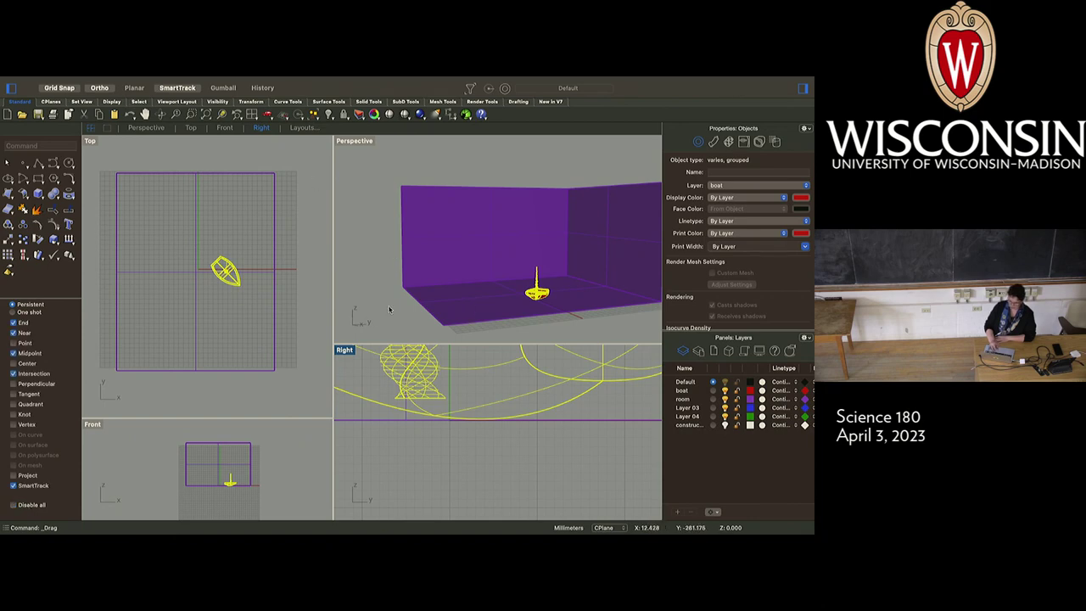
{"action": "left_click", "coordinate": [396, 264]}
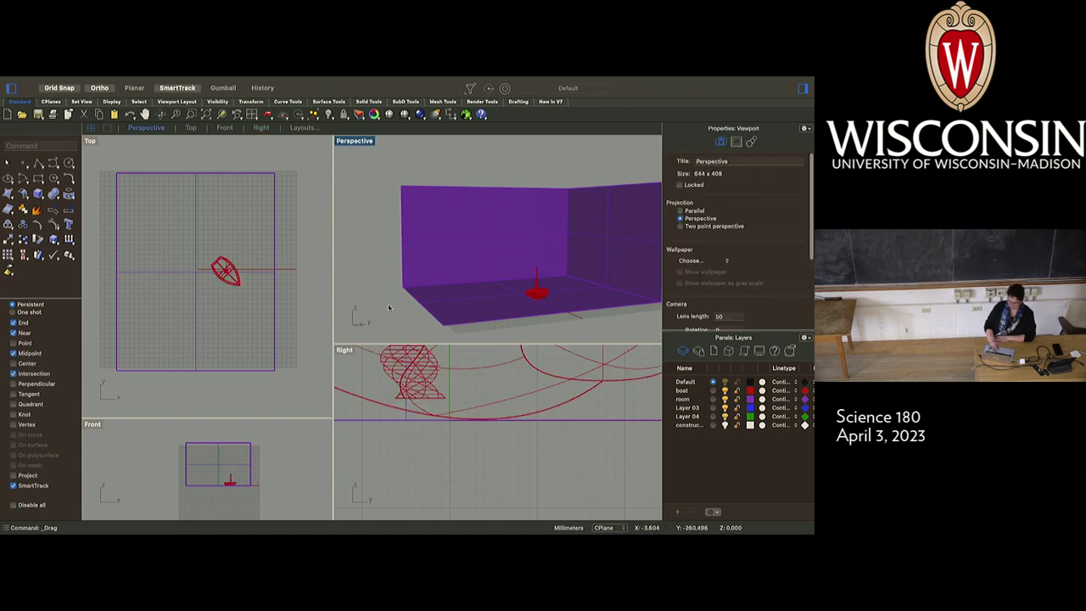
{"action": "left_click", "coordinate": [100, 87]}
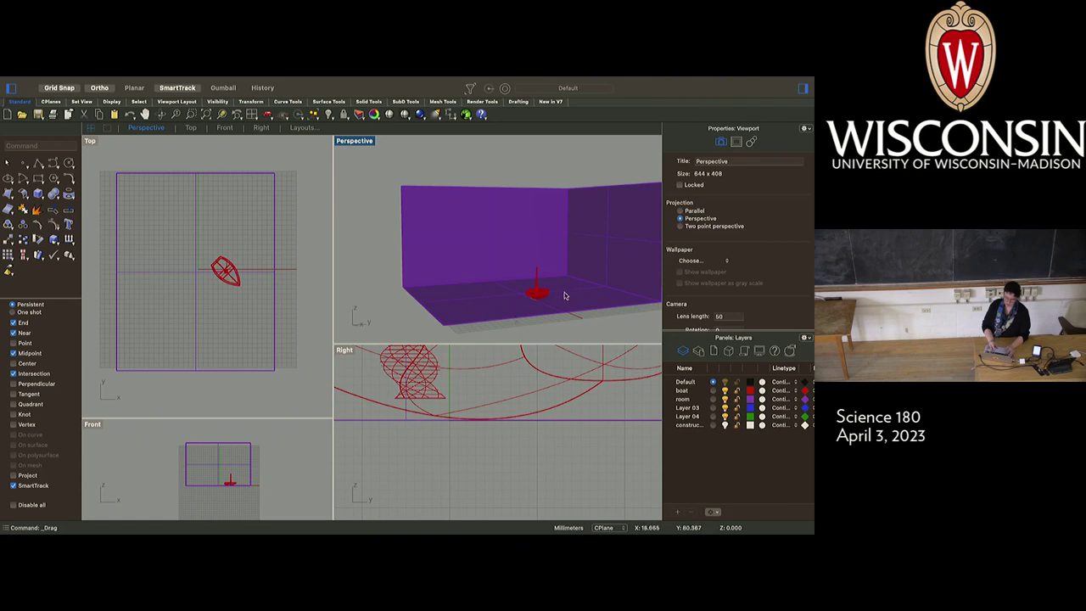
Hide the room layer so that only the boat is shown, and view the boat from its other side in Perspective.
{"action": "scroll", "coordinate": [557, 304], "scroll_direction": "down", "scroll_amount": 5}
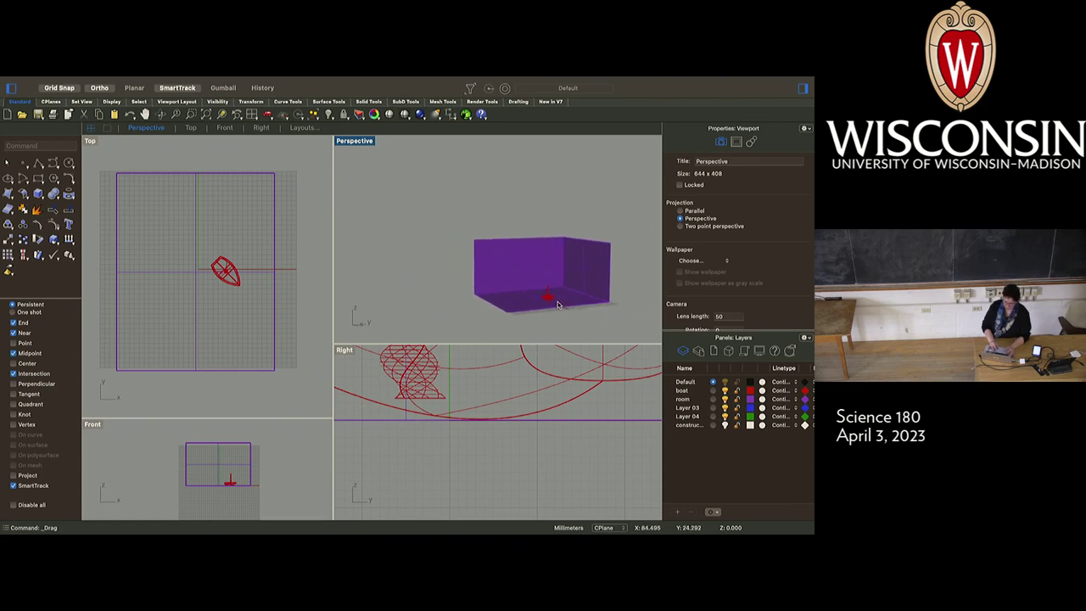
{"action": "scroll", "coordinate": [558, 305], "scroll_direction": "down", "scroll_amount": 3}
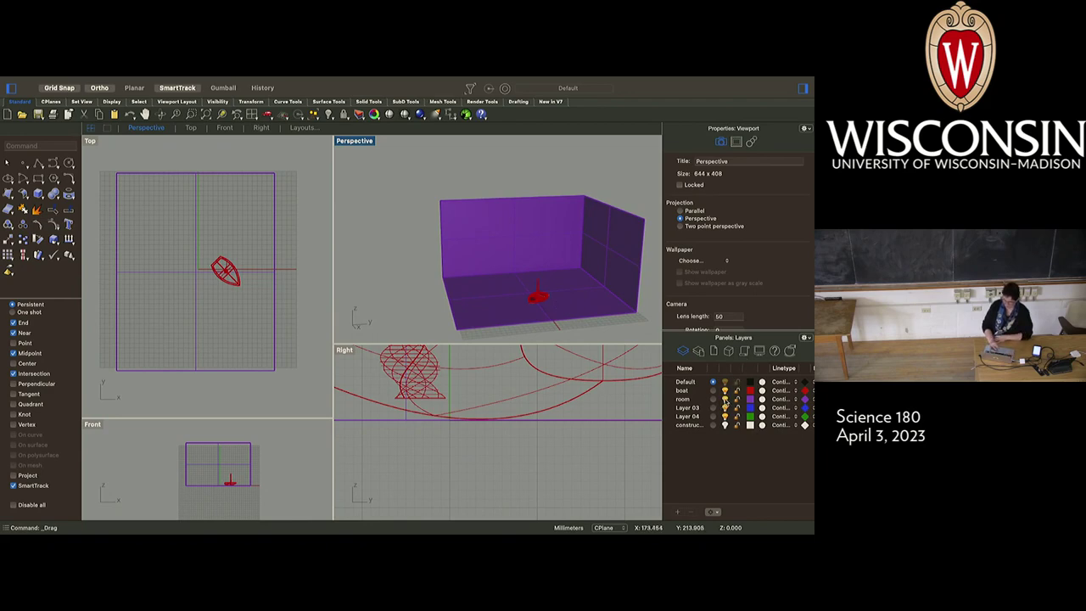
{"action": "left_click", "coordinate": [725, 399]}
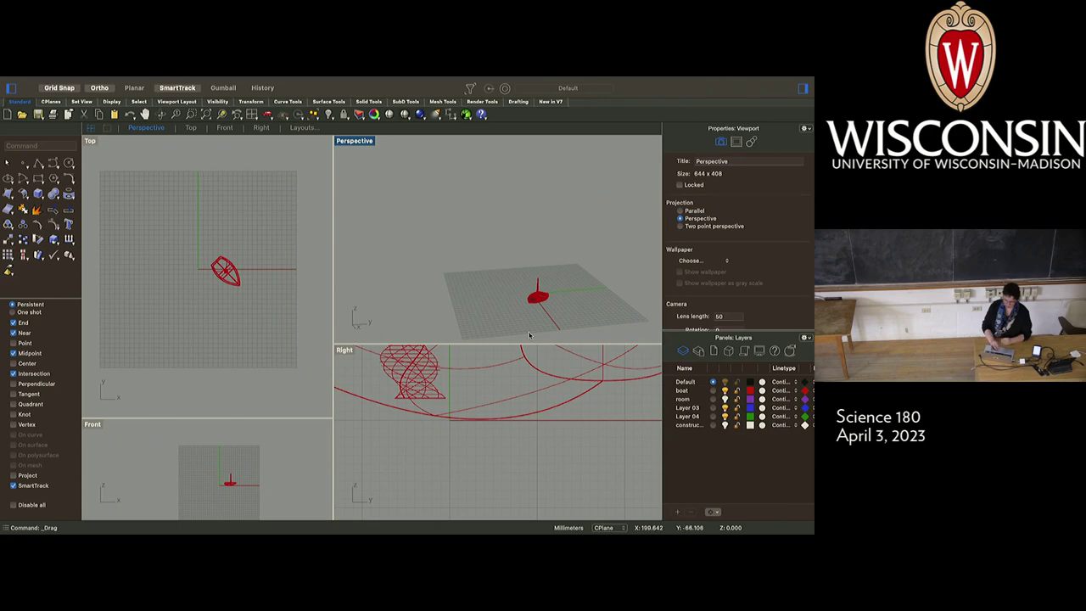
{"action": "scroll", "coordinate": [567, 302], "scroll_direction": "right", "scroll_amount": 10}
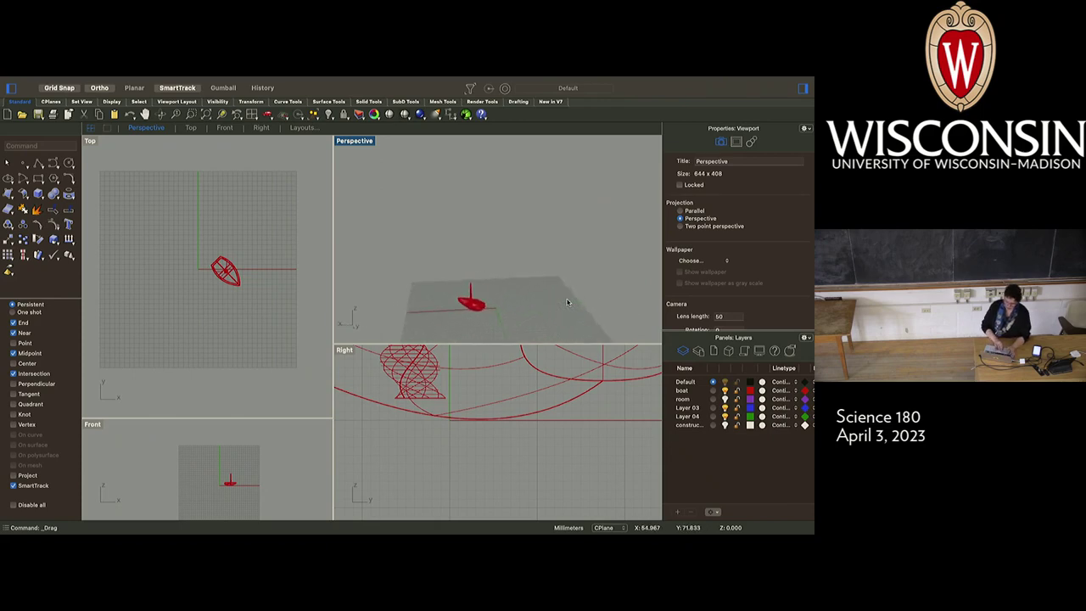
{"action": "scroll", "coordinate": [568, 302], "scroll_direction": "right", "scroll_amount": 5}
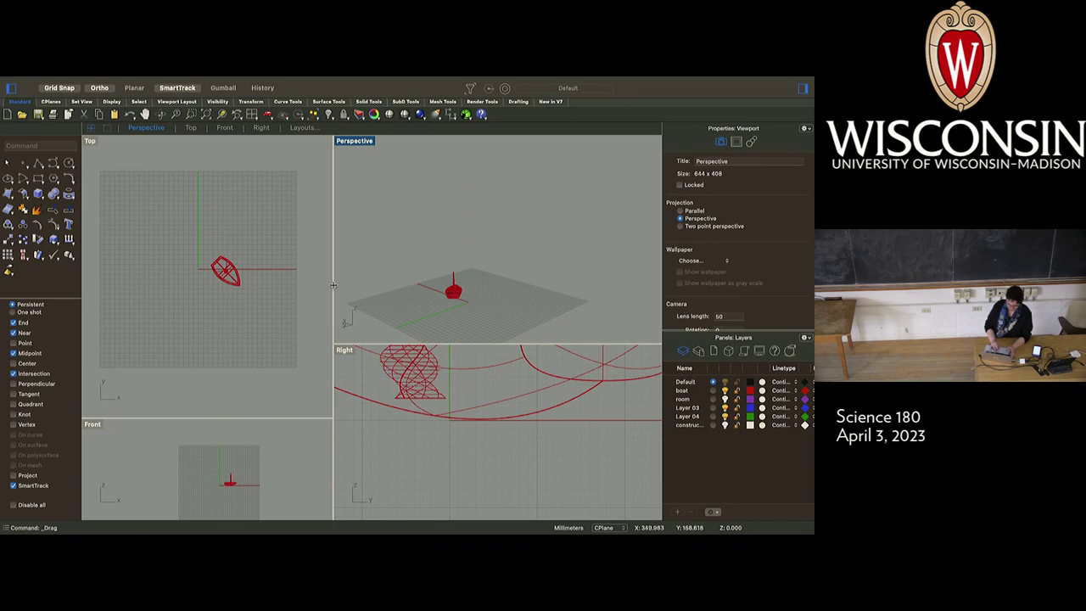
Resize the viewports to make the Top view wider and the Front view wider and taller, and frame the boat closely in Top.
{"action": "left_click_drag", "start_coordinate": [332, 285], "coordinate": [521, 289]}
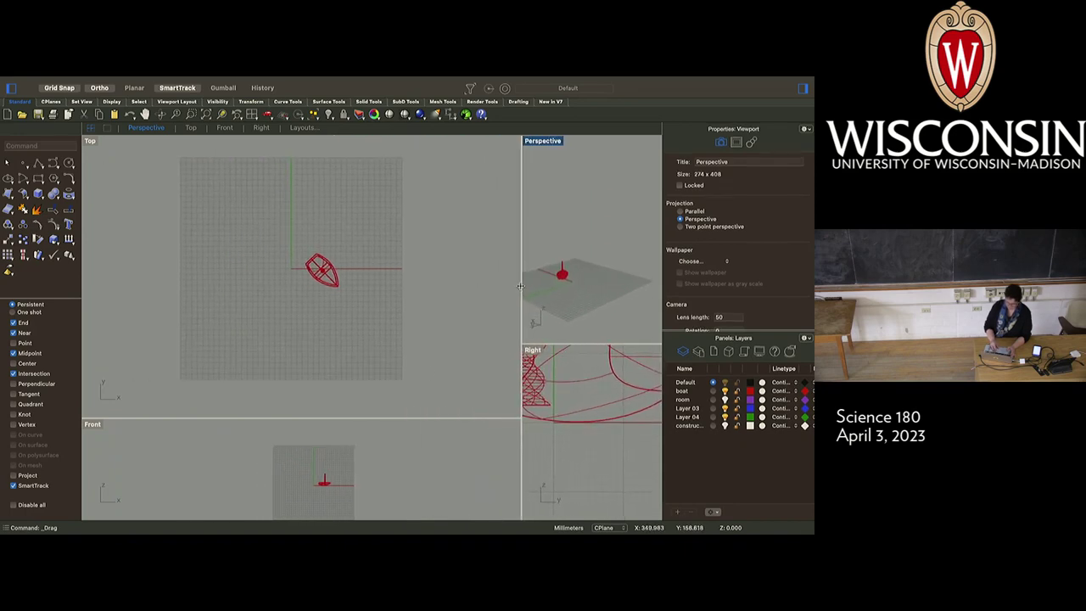
{"action": "left_click_drag", "start_coordinate": [371, 417], "coordinate": [372, 368]}
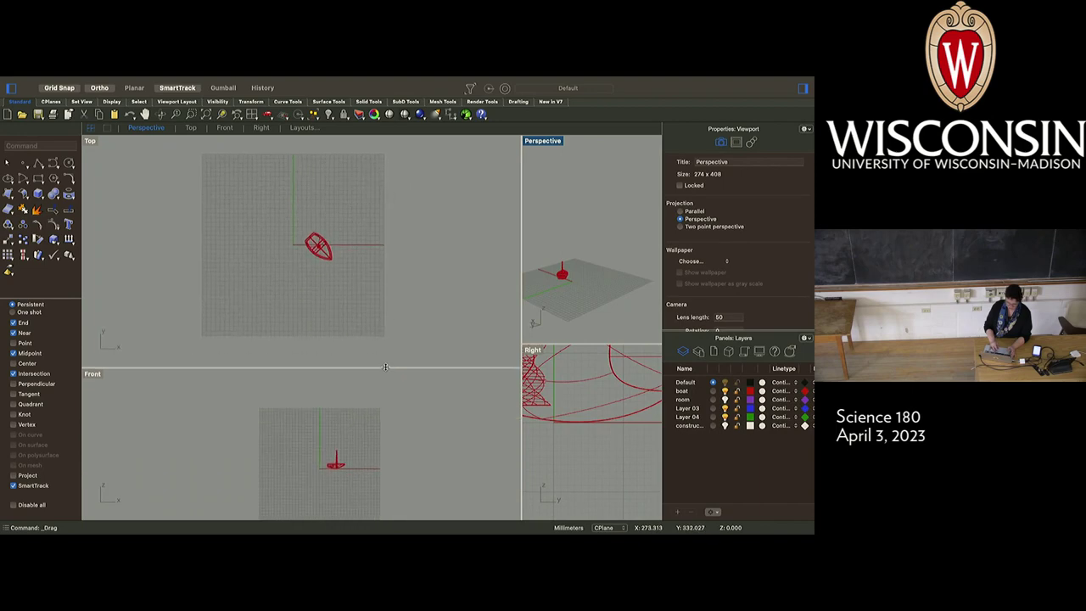
{"action": "scroll", "coordinate": [307, 249], "scroll_direction": "up", "scroll_amount": 5}
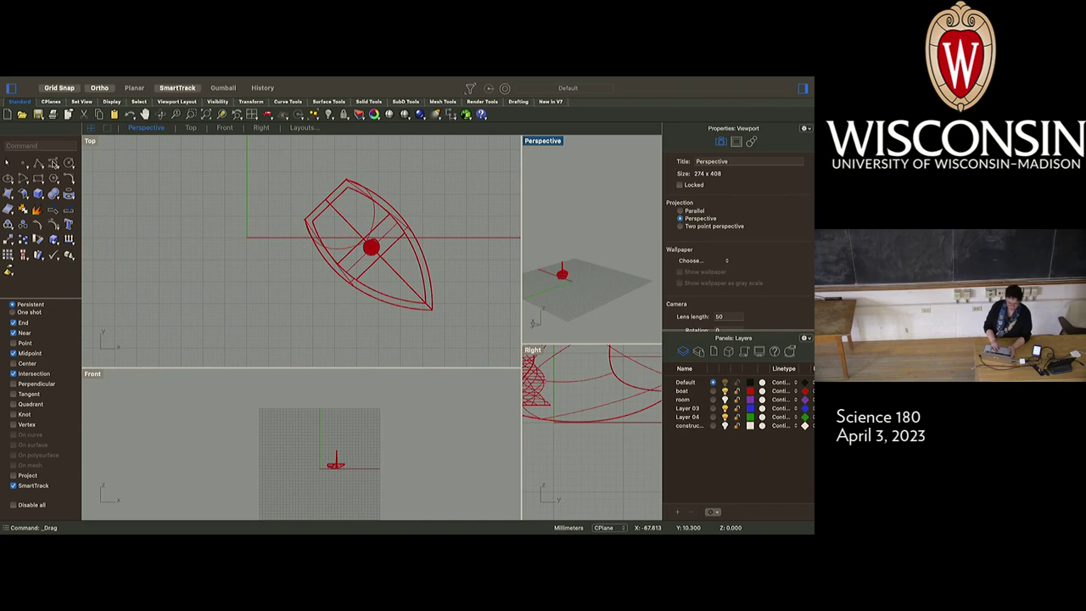
Draw a wavy degree-3 control point curve in the Top view, starting on the boat's side rim and ending away from it, with Ortho off for the last point.
{"action": "left_click", "coordinate": [53, 163]}
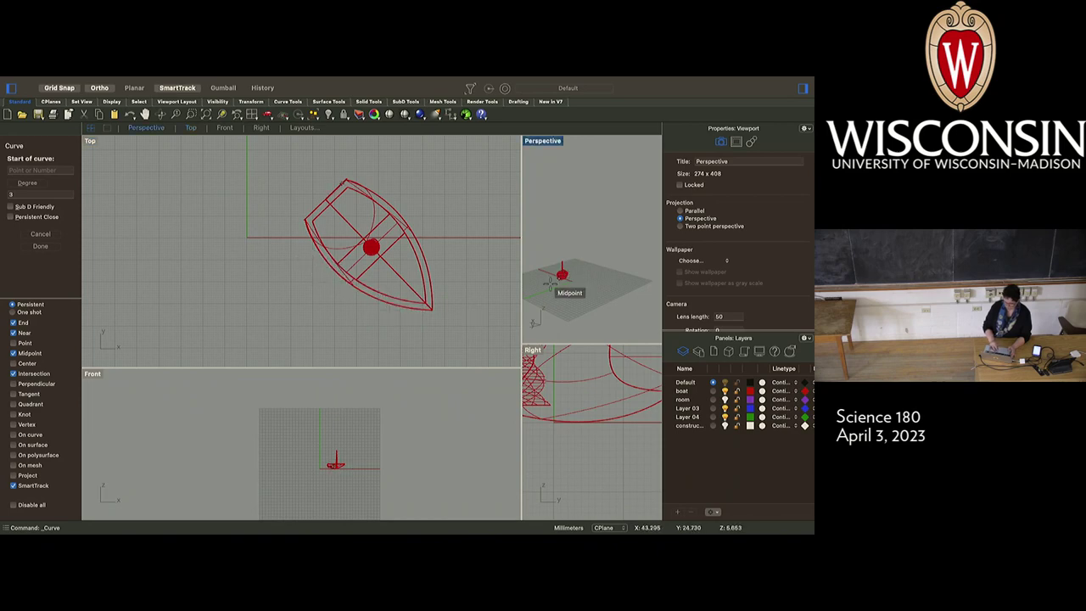
{"action": "scroll", "coordinate": [555, 277], "scroll_direction": "up", "scroll_amount": 3}
{"action": "scroll", "coordinate": [556, 277], "scroll_direction": "up", "scroll_amount": 3}
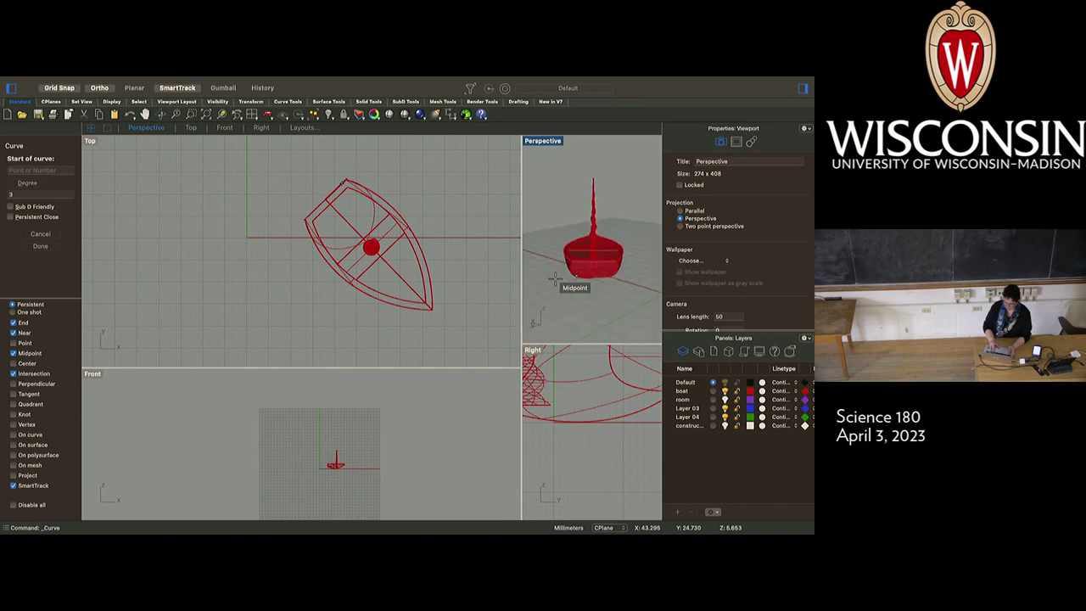
{"action": "scroll", "coordinate": [580, 389], "scroll_direction": "down", "scroll_amount": 3}
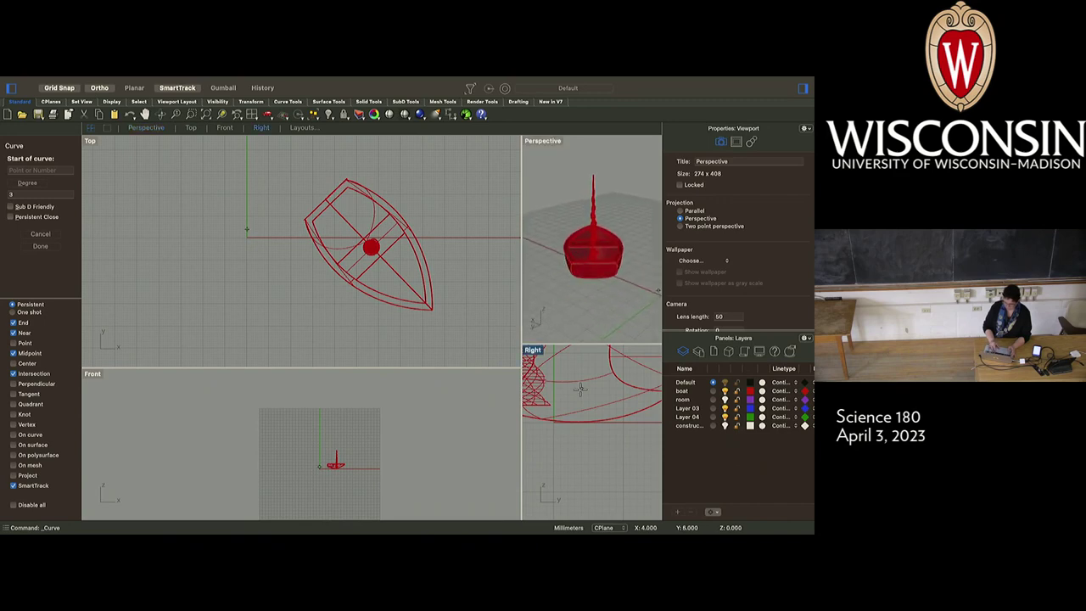
{"action": "scroll", "coordinate": [579, 388], "scroll_direction": "up", "scroll_amount": 3}
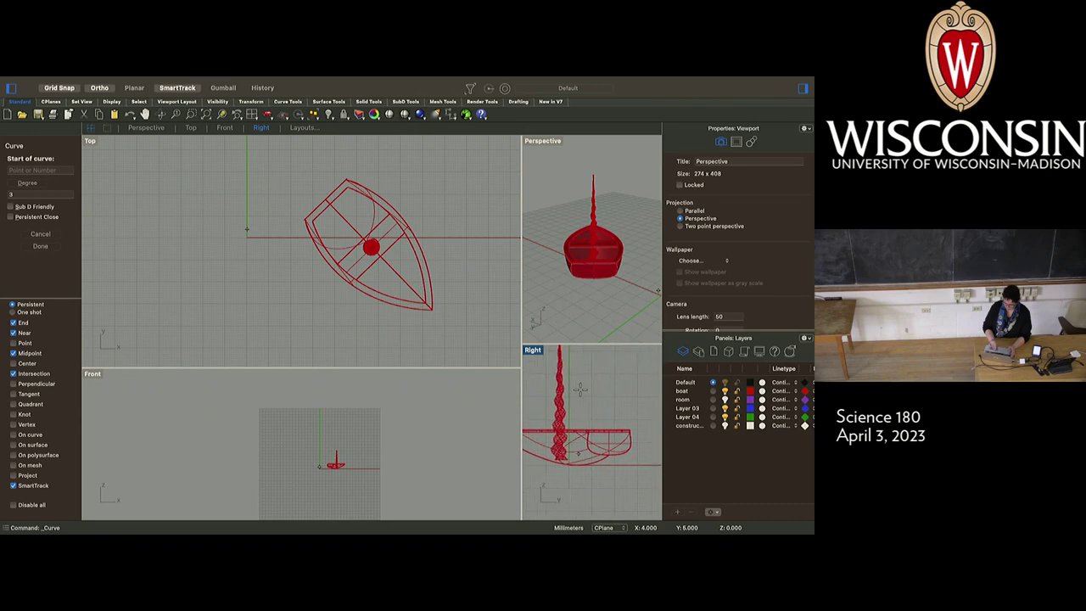
{"action": "scroll", "coordinate": [580, 389], "scroll_direction": "up", "scroll_amount": 1}
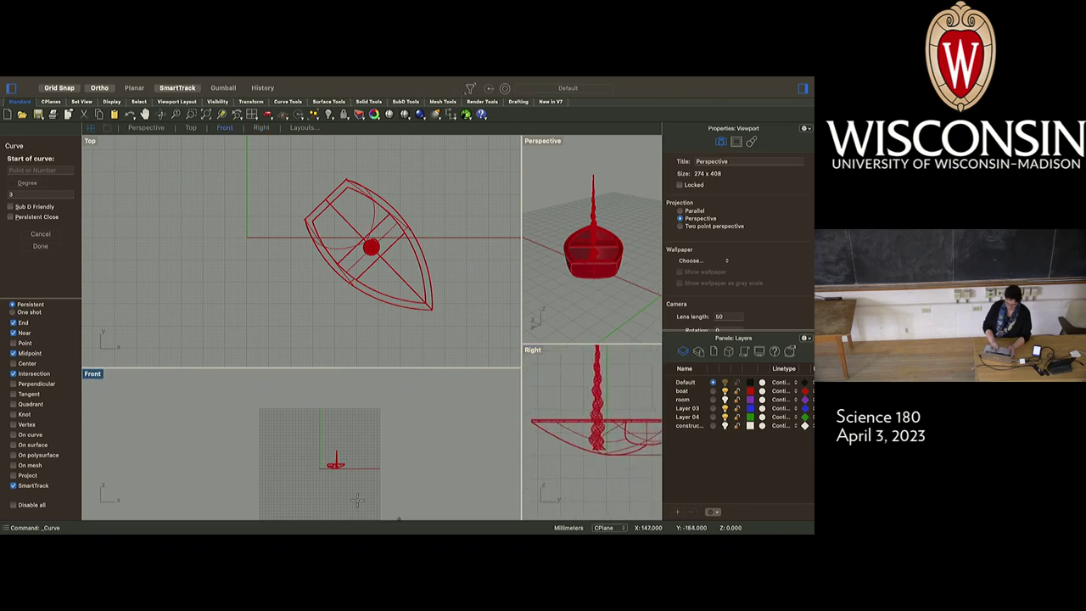
{"action": "scroll", "coordinate": [338, 464], "scroll_direction": "up", "scroll_amount": 5}
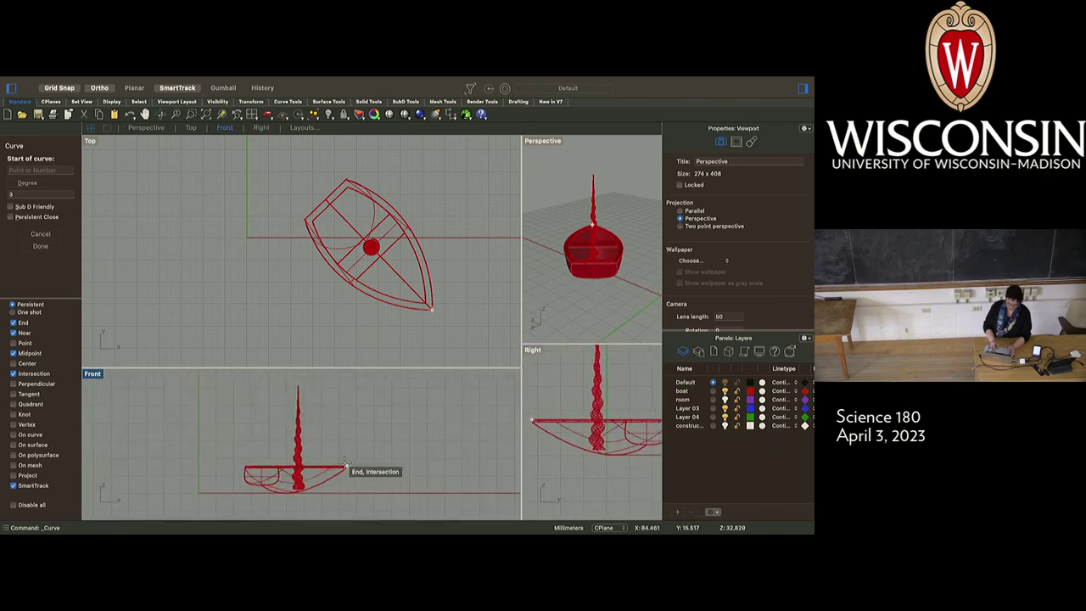
{"action": "scroll", "coordinate": [344, 463], "scroll_direction": "down", "scroll_amount": 2}
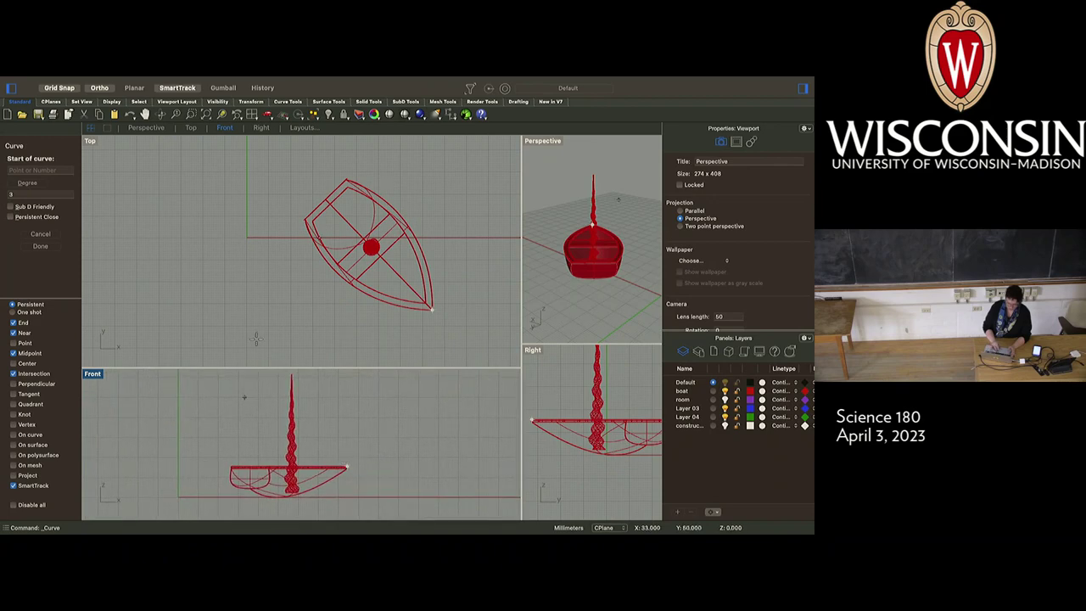
{"action": "left_click", "coordinate": [317, 256]}
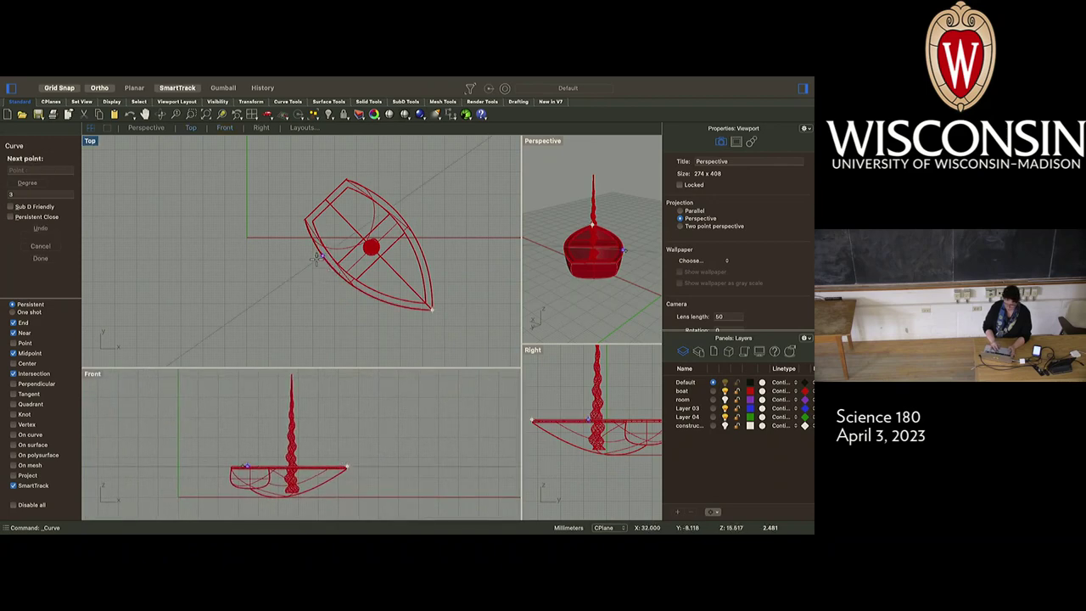
{"action": "left_click", "coordinate": [299, 308]}
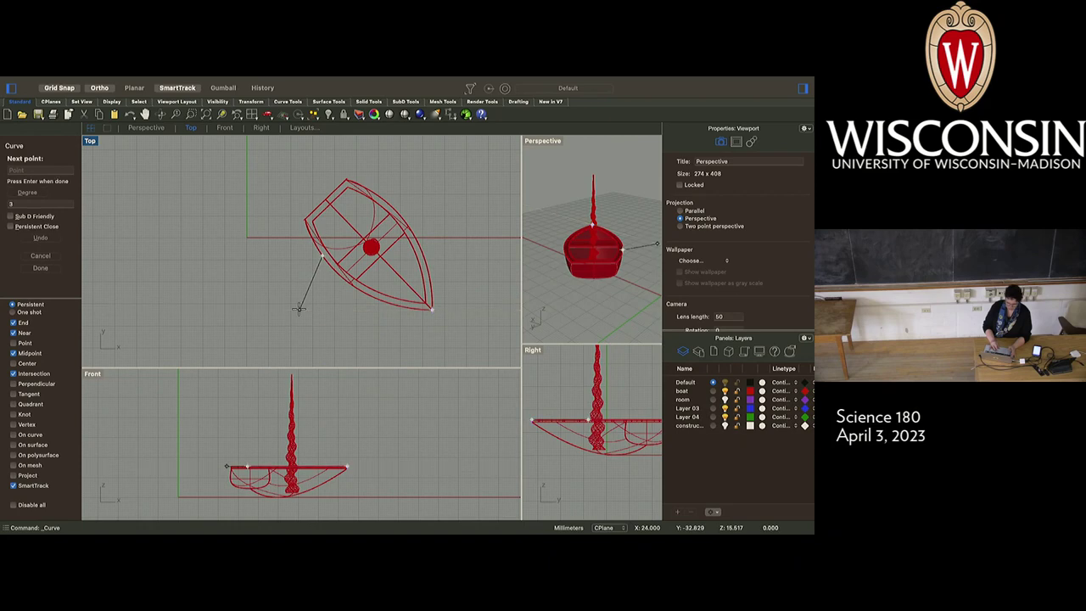
{"action": "left_click", "coordinate": [236, 282]}
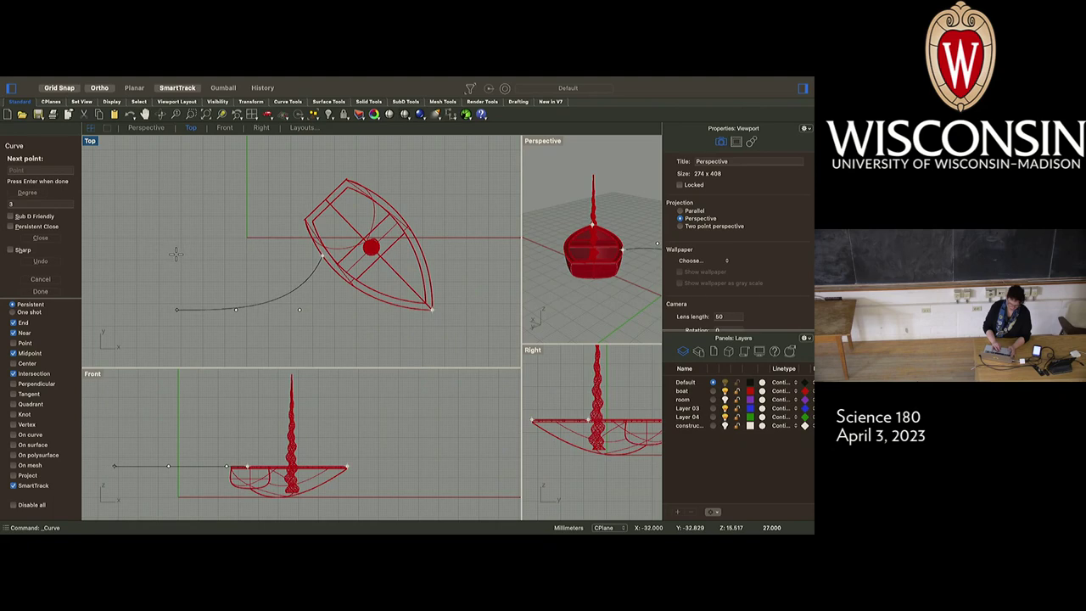
{"action": "left_click", "coordinate": [180, 235]}
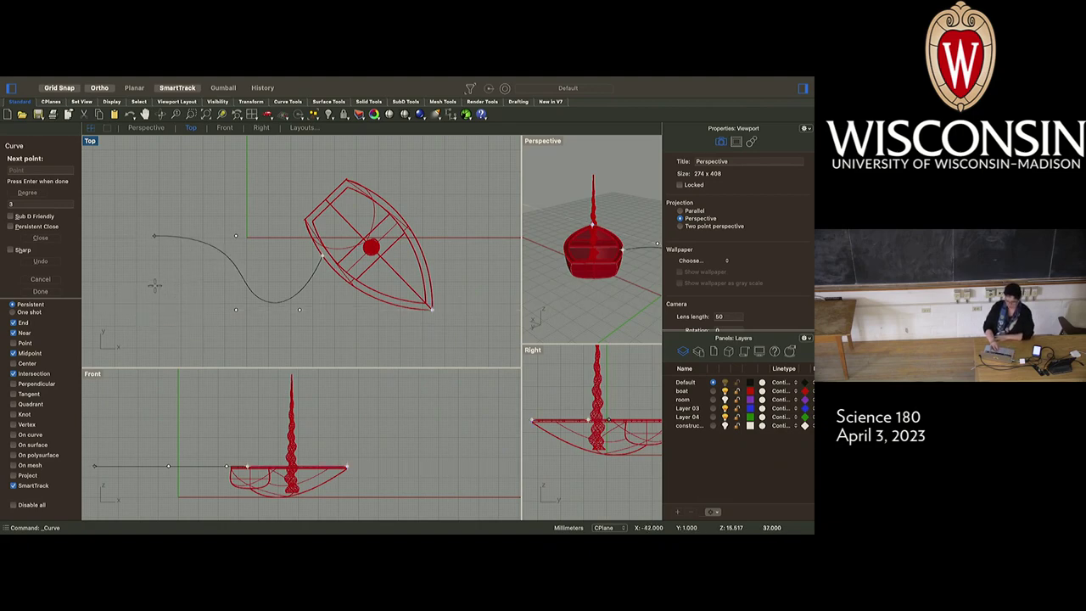
{"action": "left_click", "coordinate": [107, 89]}
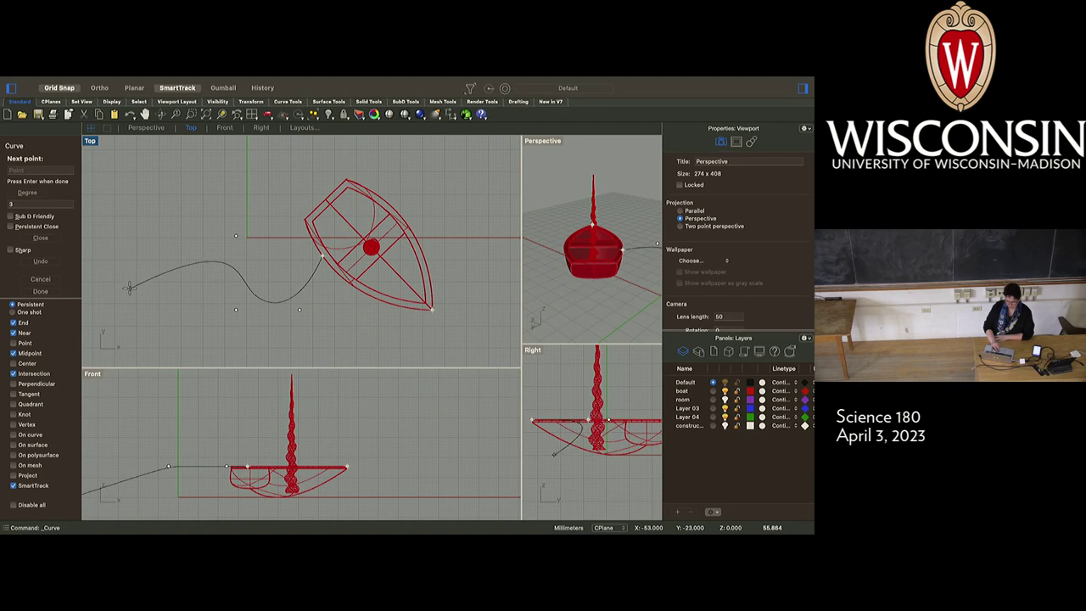
{"action": "scroll", "coordinate": [162, 327], "scroll_direction": "down", "scroll_amount": 5}
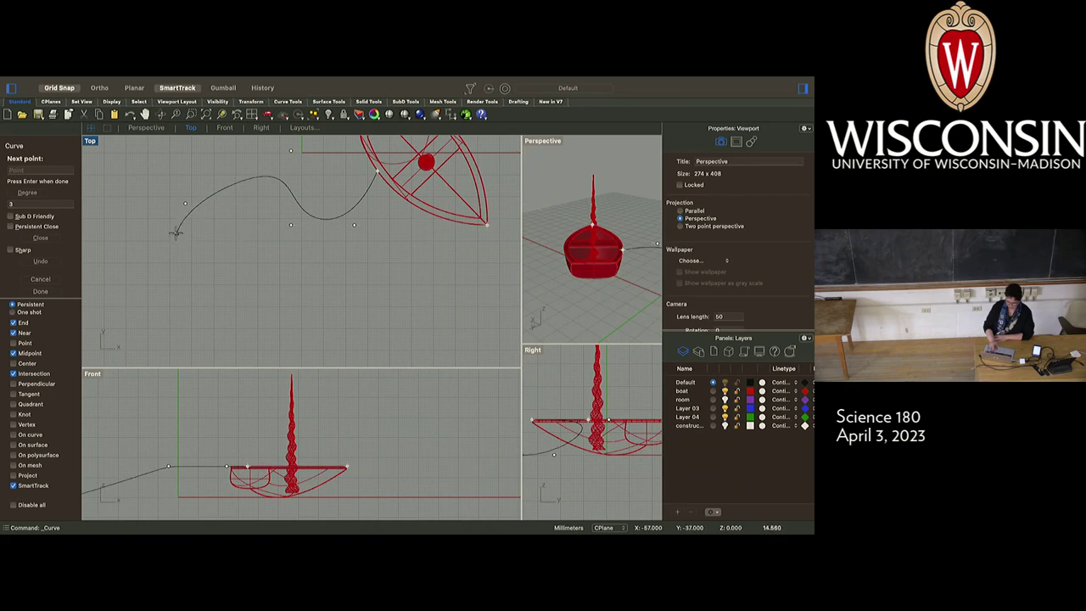
{"action": "key", "text": "Return"}
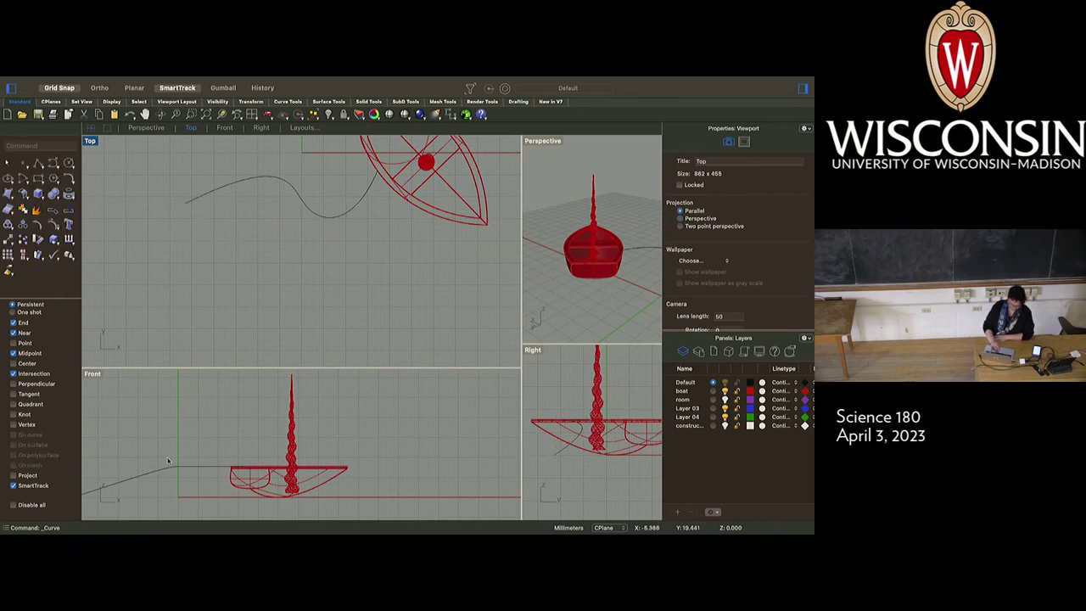
Raise the curve's free-end control point in the Front view to the height of the boat's rim, and deselect the curve.
{"action": "left_click", "coordinate": [167, 473]}
{"action": "scroll", "coordinate": [167, 477], "scroll_direction": "left", "scroll_amount": 5}
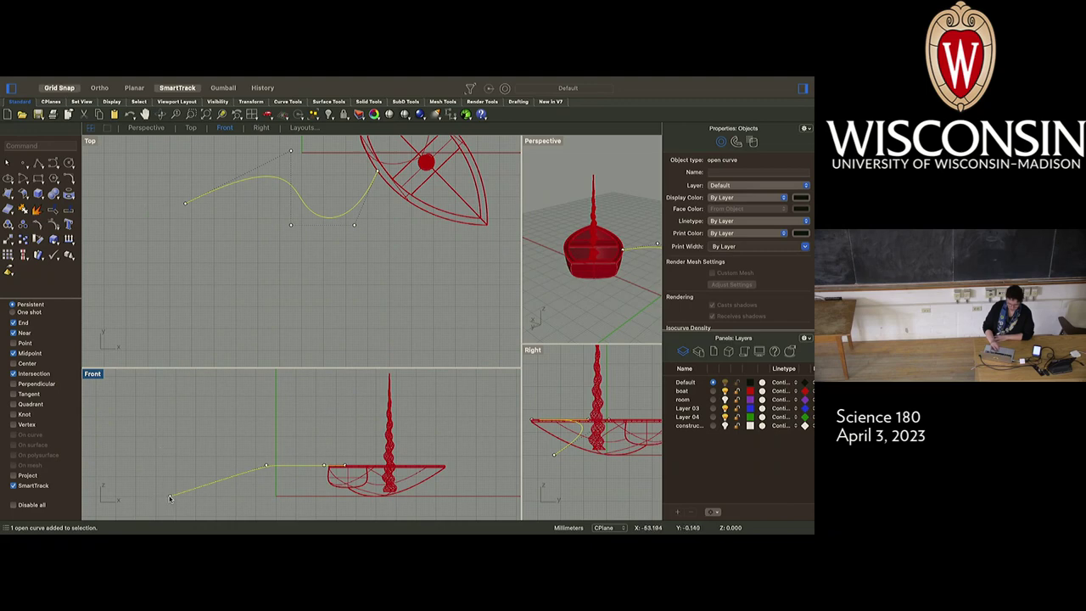
{"action": "left_click_drag", "start_coordinate": [170, 499], "coordinate": [170, 465]}
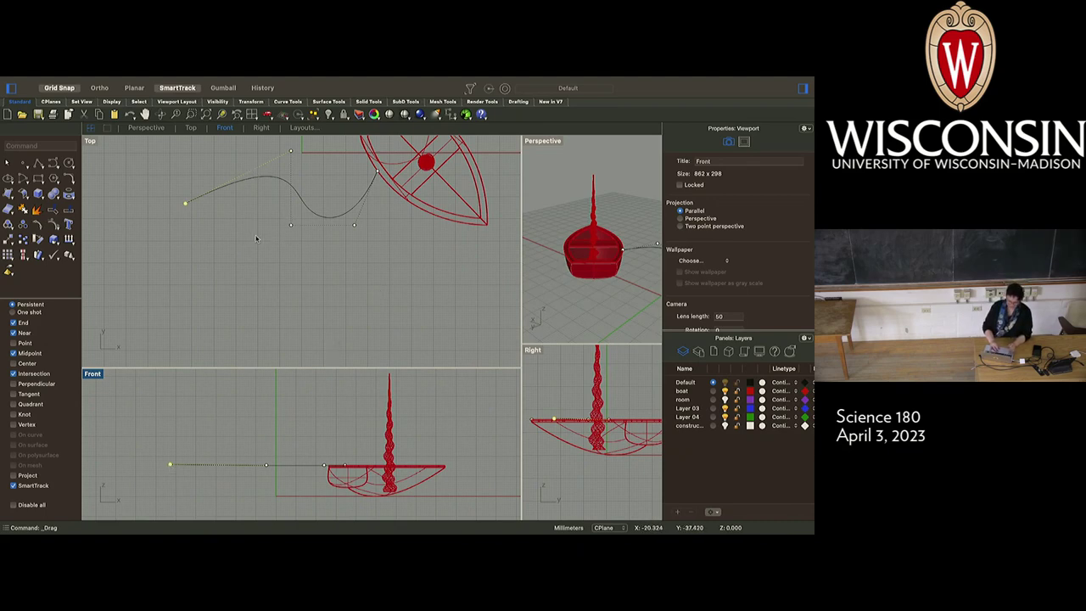
{"action": "left_click", "coordinate": [256, 239]}
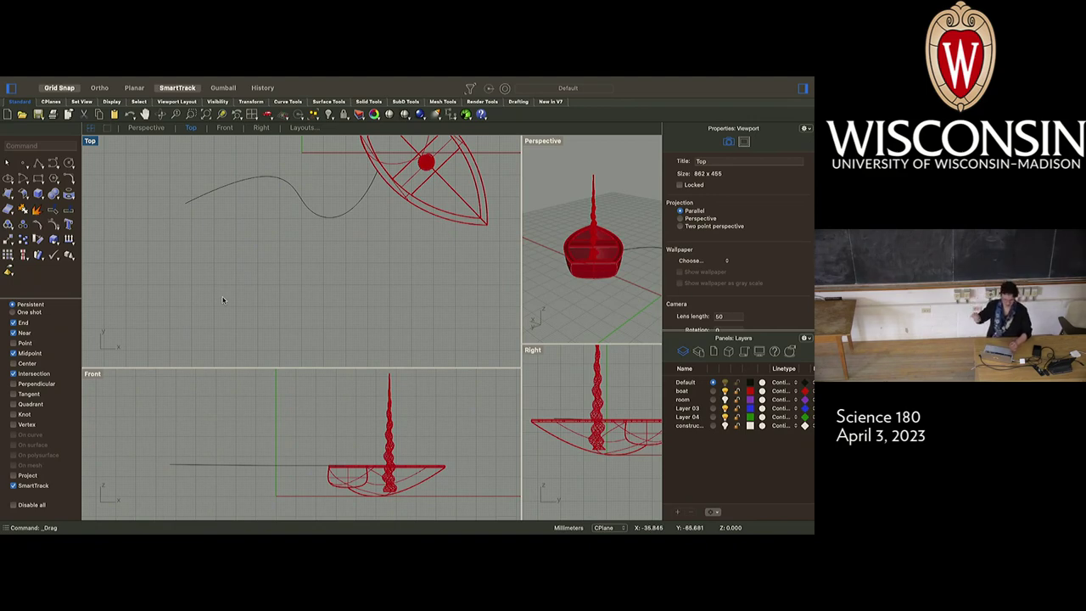
Raise the curve's middle control point in the Front view well above the boat's rim.
{"action": "left_click", "coordinate": [261, 467]}
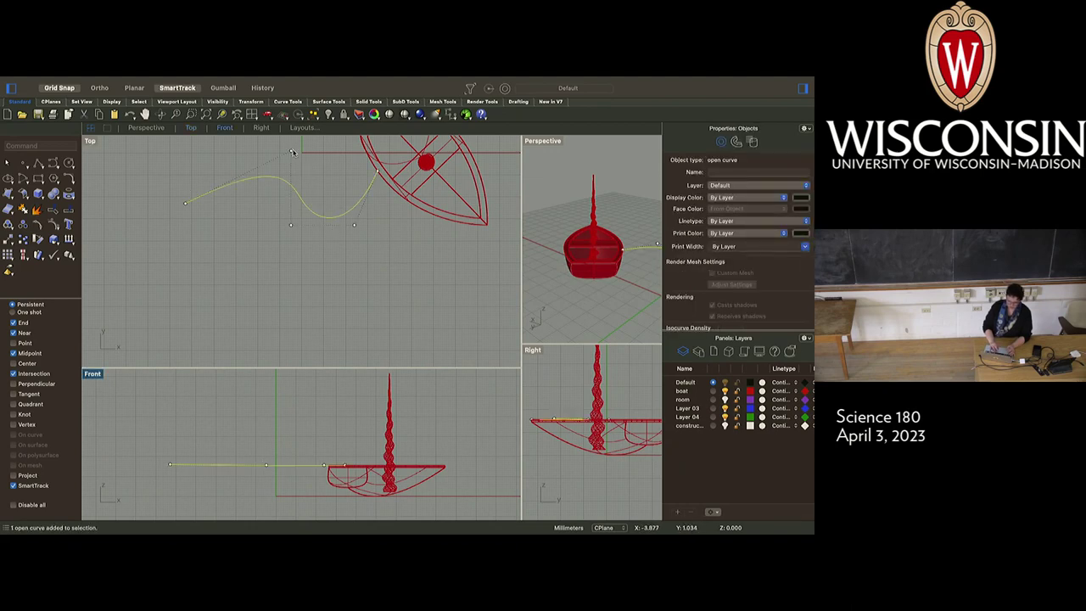
{"action": "left_click", "coordinate": [292, 153]}
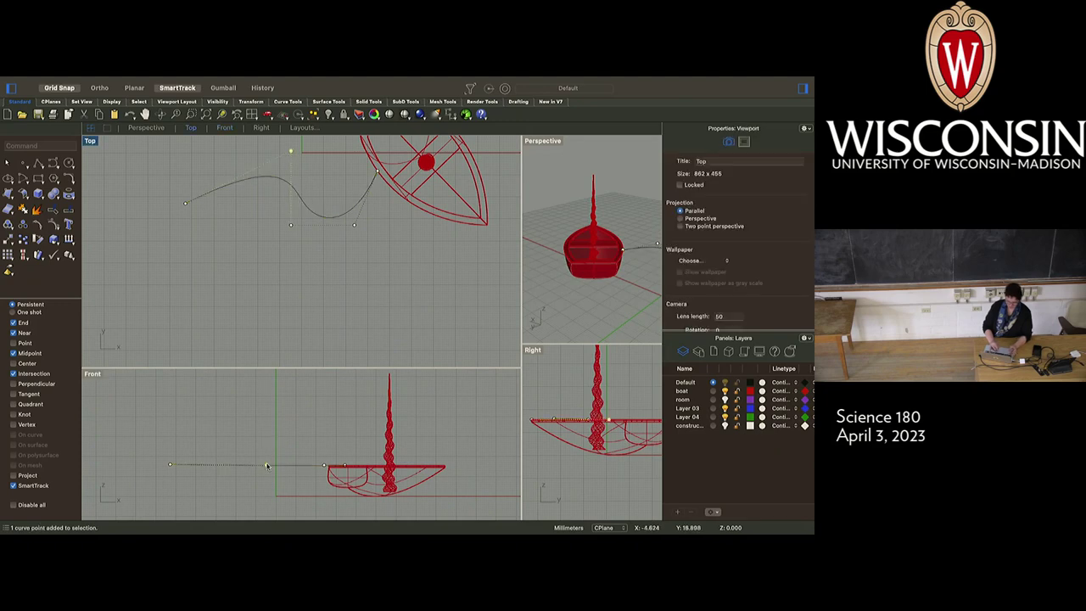
{"action": "left_click_drag", "start_coordinate": [265, 466], "coordinate": [268, 389]}
{"action": "key", "text": "Escape"}
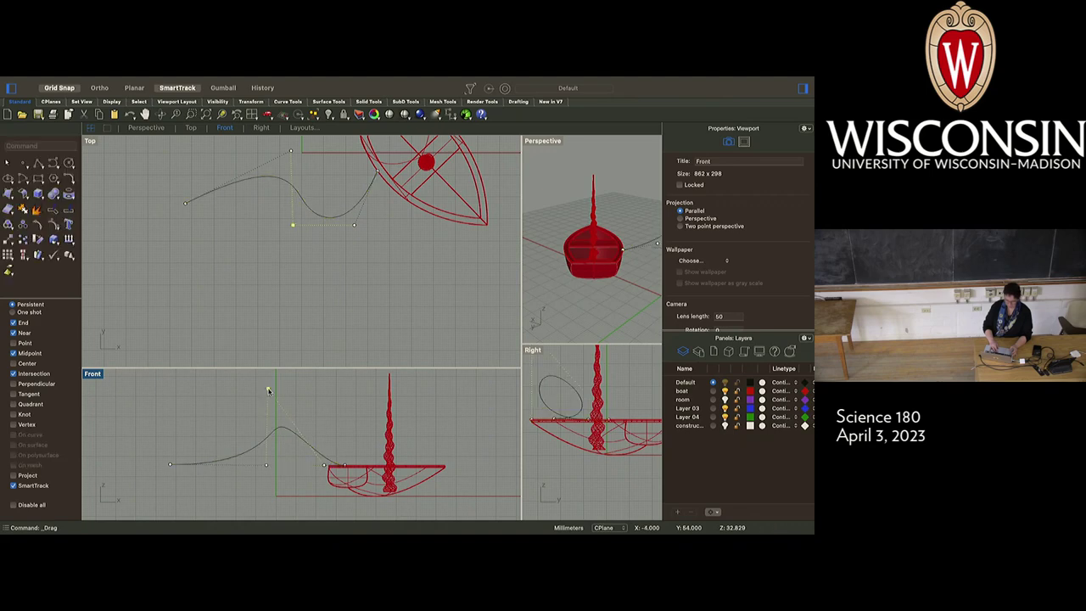
In the Front view, move the control point nearest the curve's free end slightly outward and up, and raise the one nearest the boat.
{"action": "left_click", "coordinate": [292, 153]}
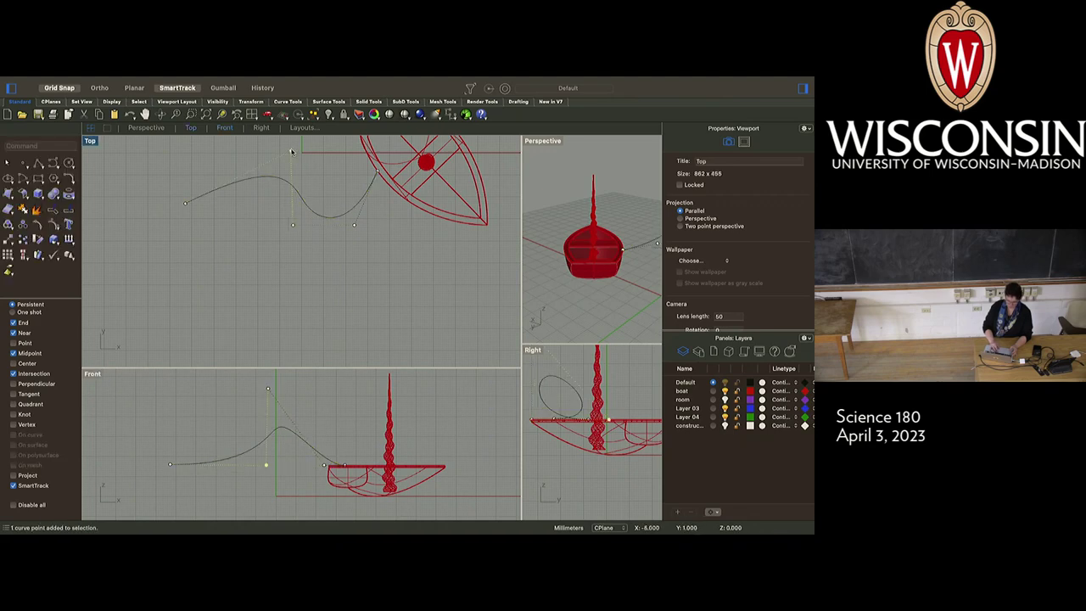
{"action": "left_click_drag", "start_coordinate": [266, 466], "coordinate": [242, 454]}
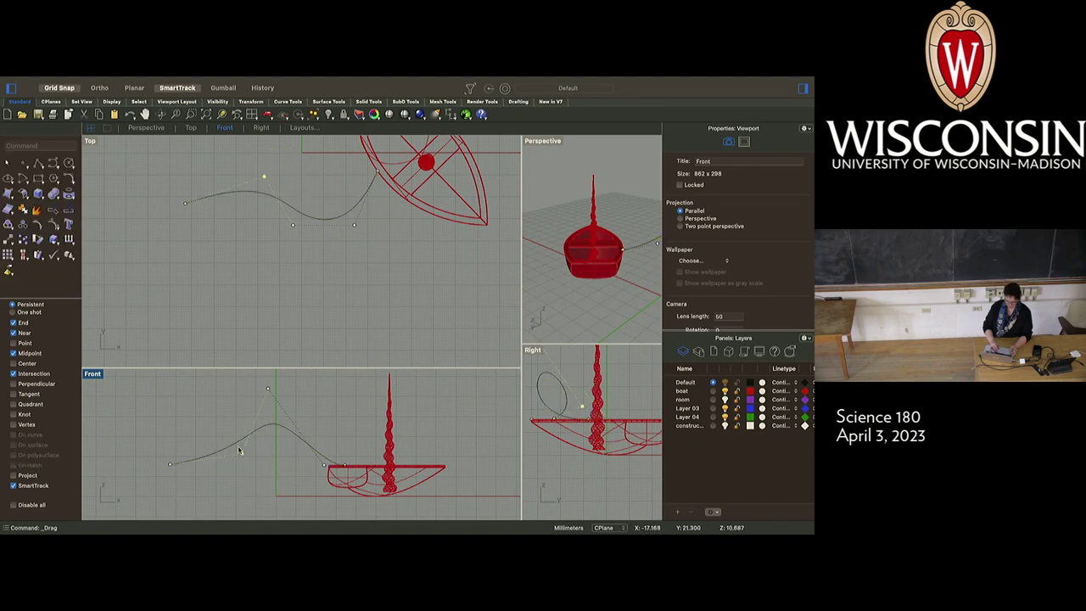
{"action": "left_click", "coordinate": [325, 465]}
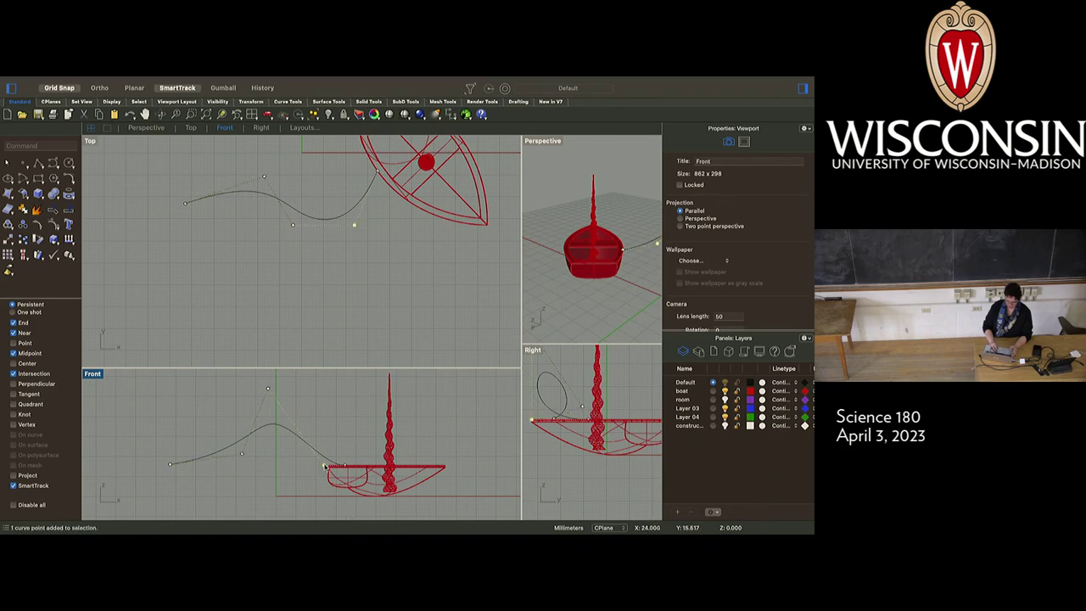
{"action": "left_click_drag", "start_coordinate": [325, 465], "coordinate": [327, 437]}
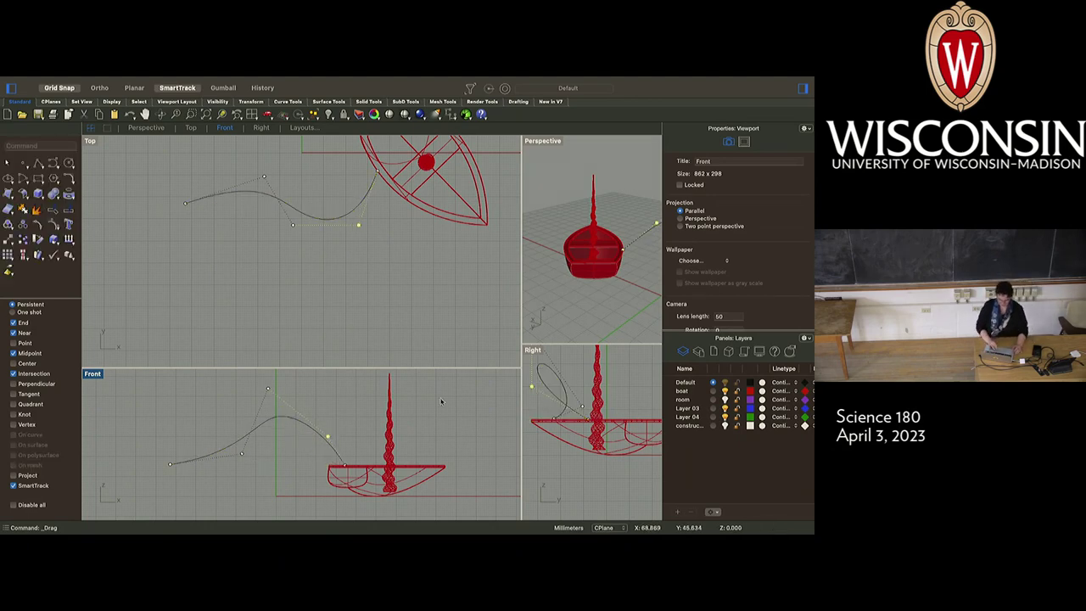
Draw a second wavy degree-3 control point curve in the Top view from the boat's side rim near the bow, with Planar on.
{"action": "scroll", "coordinate": [600, 427], "scroll_direction": "left", "scroll_amount": 5}
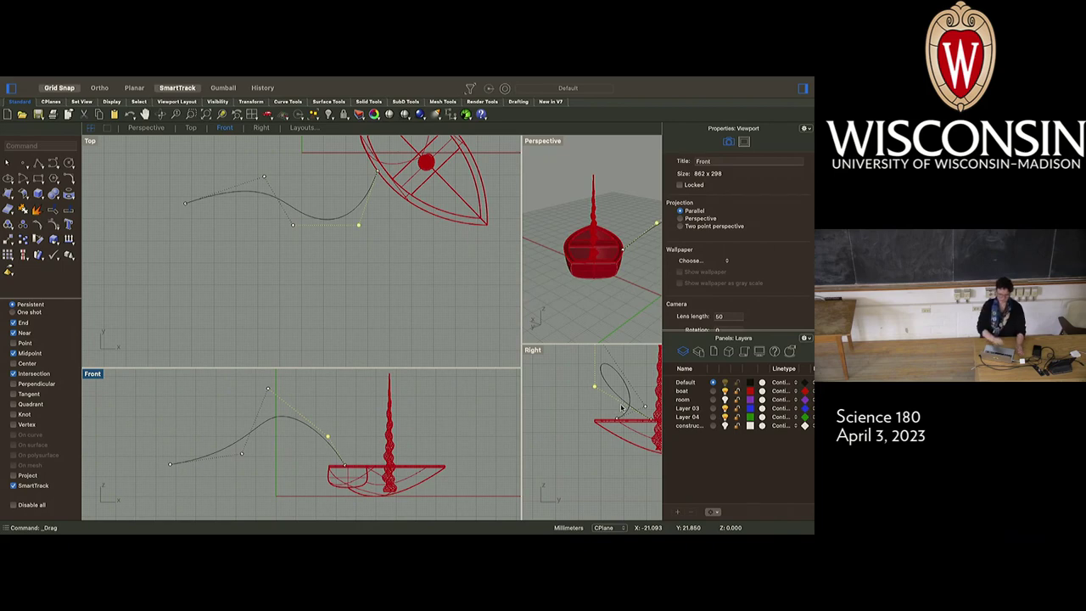
{"action": "scroll", "coordinate": [628, 242], "scroll_direction": "down", "scroll_amount": 5}
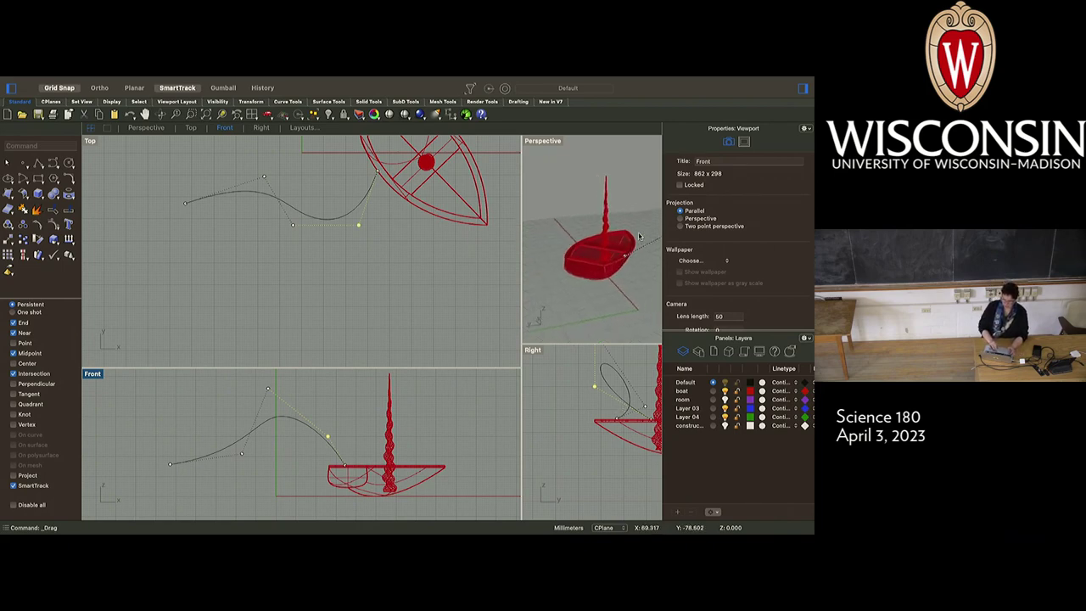
{"action": "scroll", "coordinate": [640, 237], "scroll_direction": "left", "scroll_amount": 10}
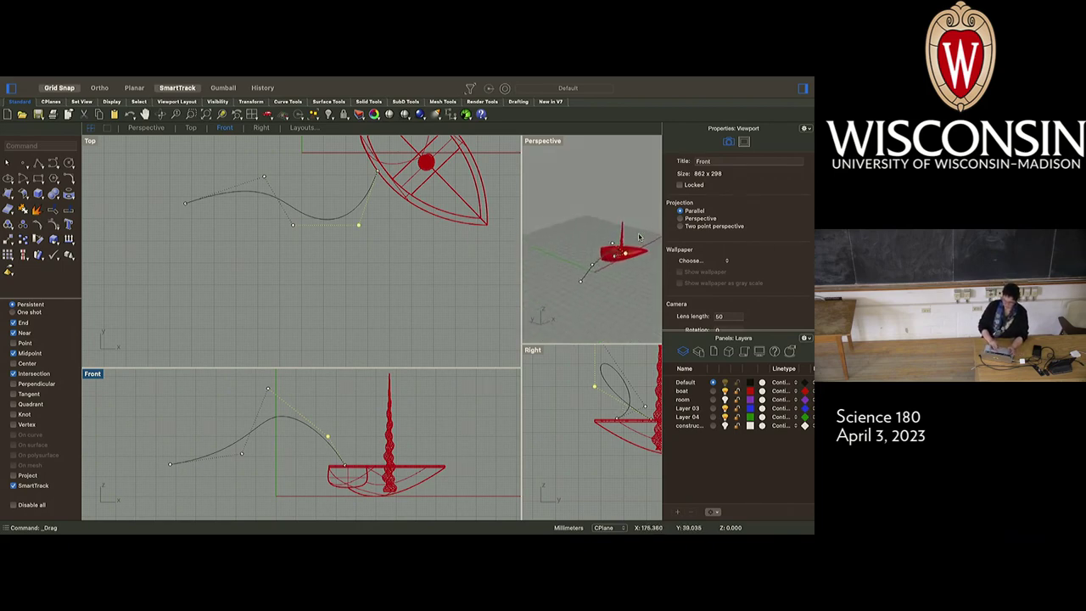
{"action": "scroll", "coordinate": [640, 237], "scroll_direction": "down", "scroll_amount": 10}
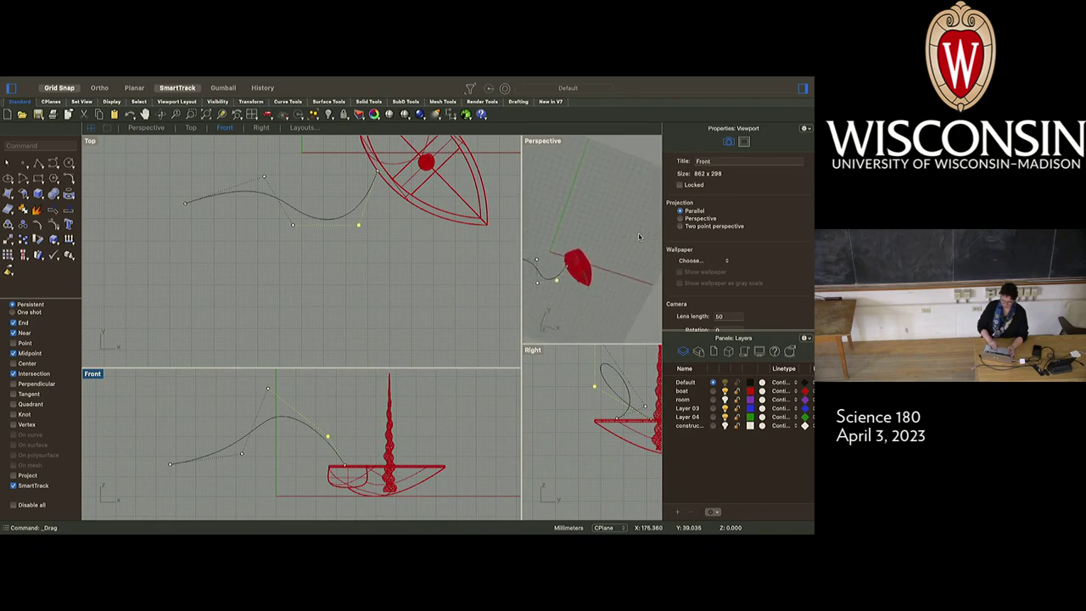
{"action": "scroll", "coordinate": [640, 236], "scroll_direction": "up", "scroll_amount": 10}
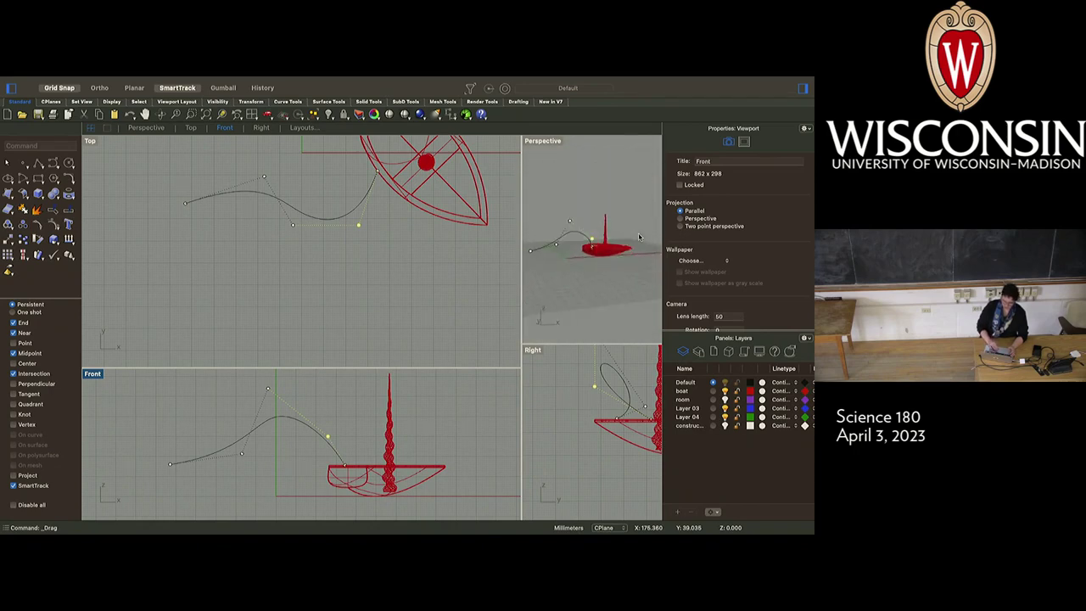
{"action": "scroll", "coordinate": [640, 237], "scroll_direction": "down", "scroll_amount": 5}
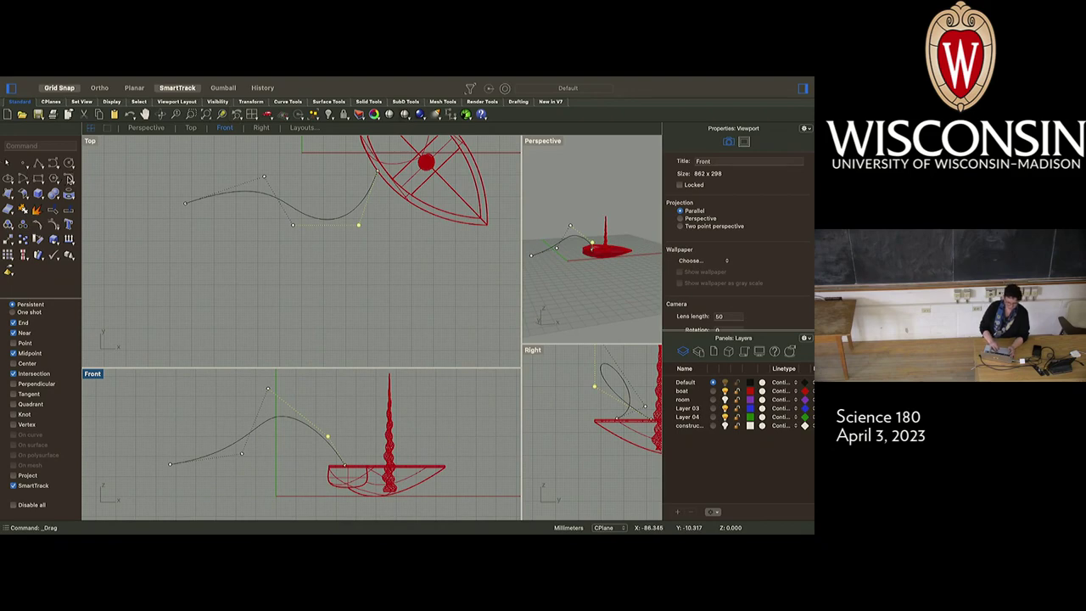
{"action": "left_click", "coordinate": [53, 163]}
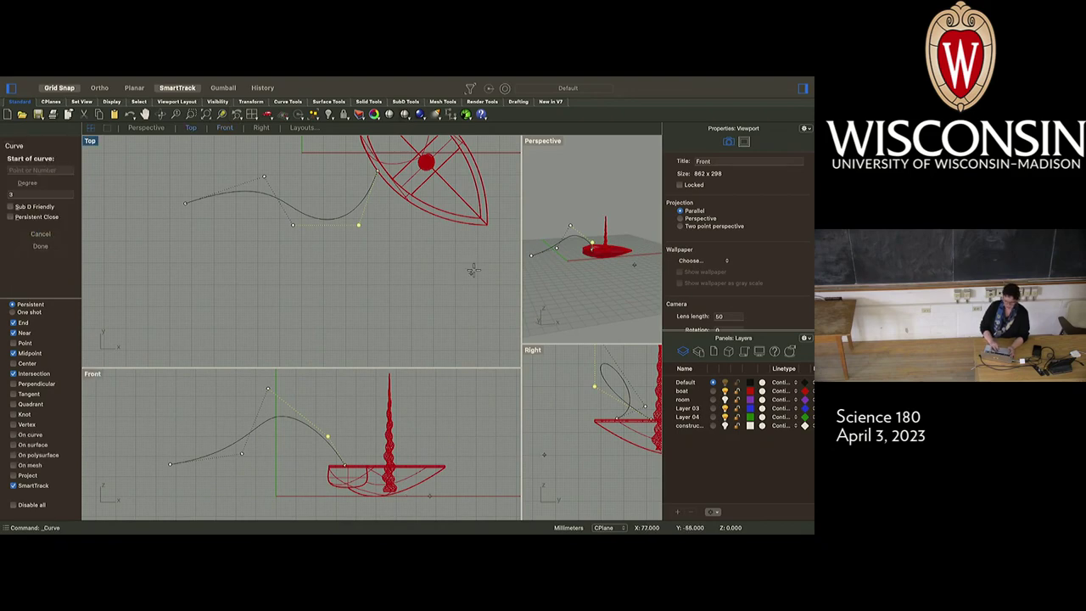
{"action": "left_click", "coordinate": [432, 217]}
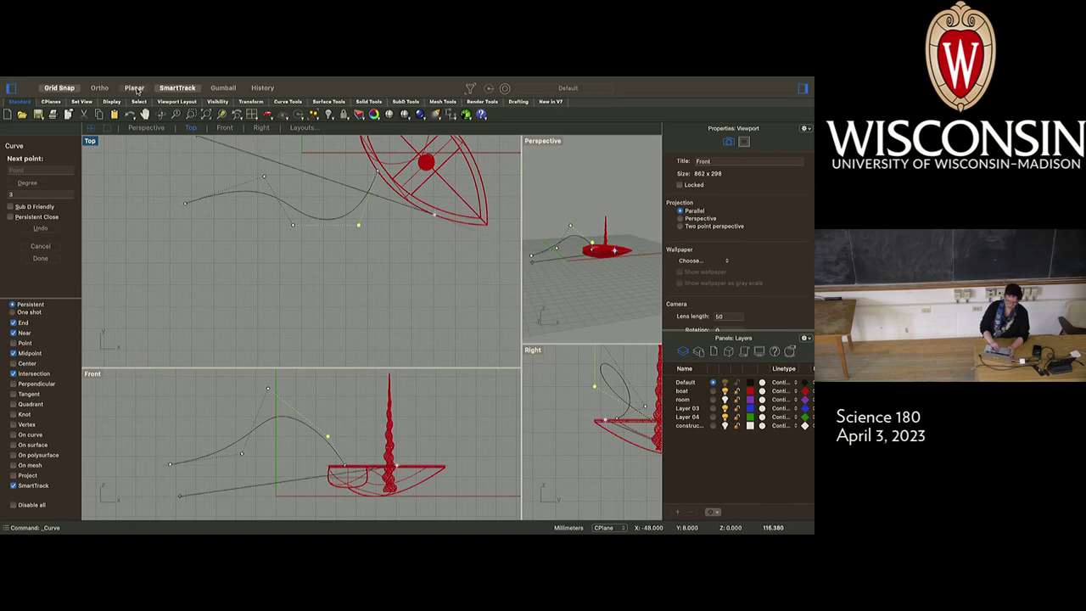
{"action": "left_click", "coordinate": [413, 291]}
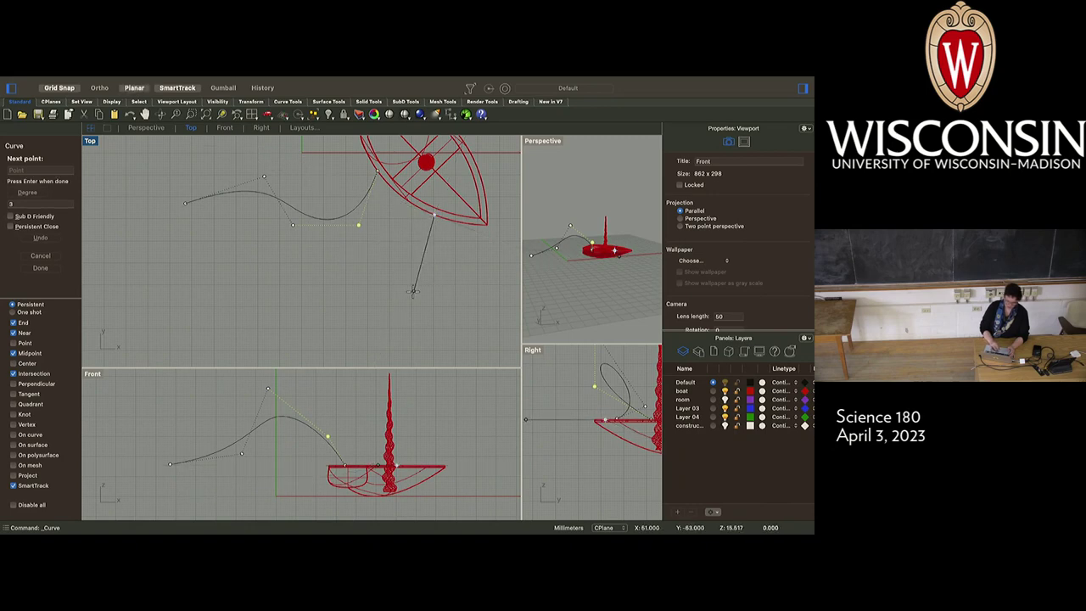
{"action": "left_click", "coordinate": [340, 299]}
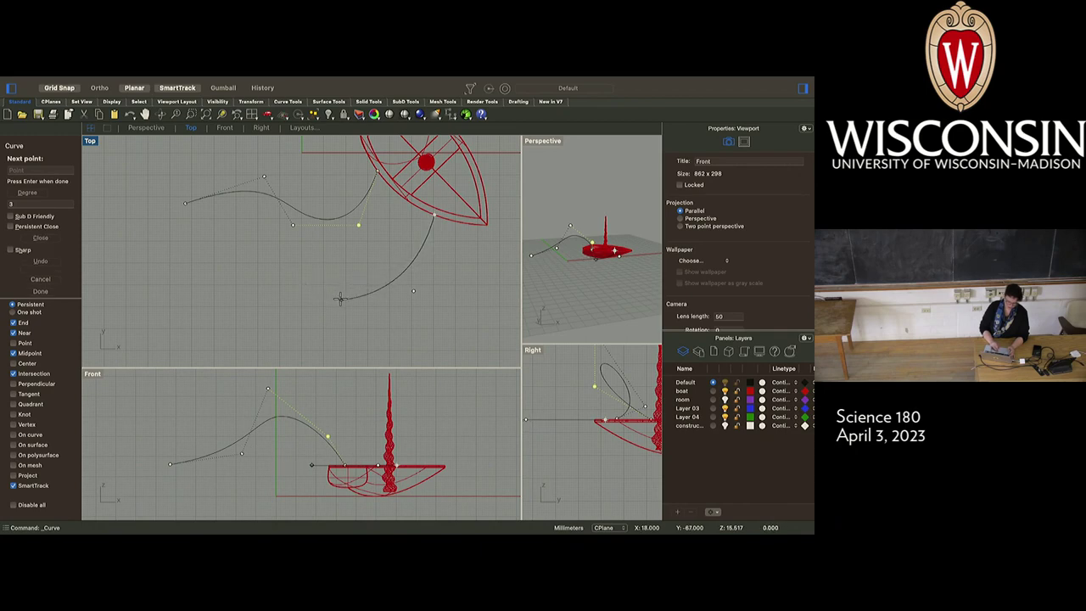
{"action": "left_click", "coordinate": [325, 345]}
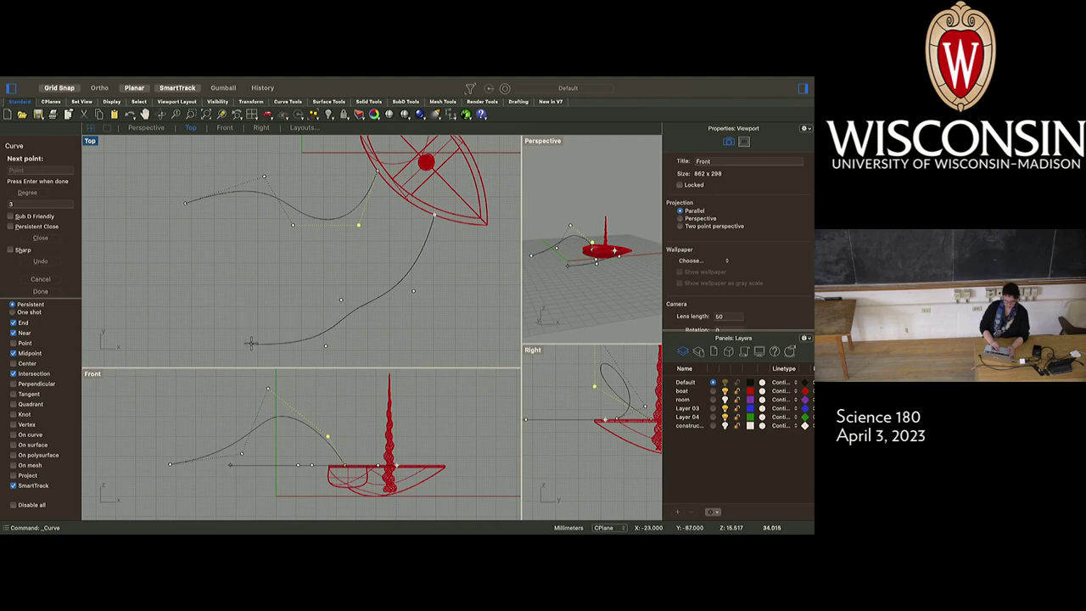
{"action": "scroll", "coordinate": [251, 343], "scroll_direction": "down", "scroll_amount": 3}
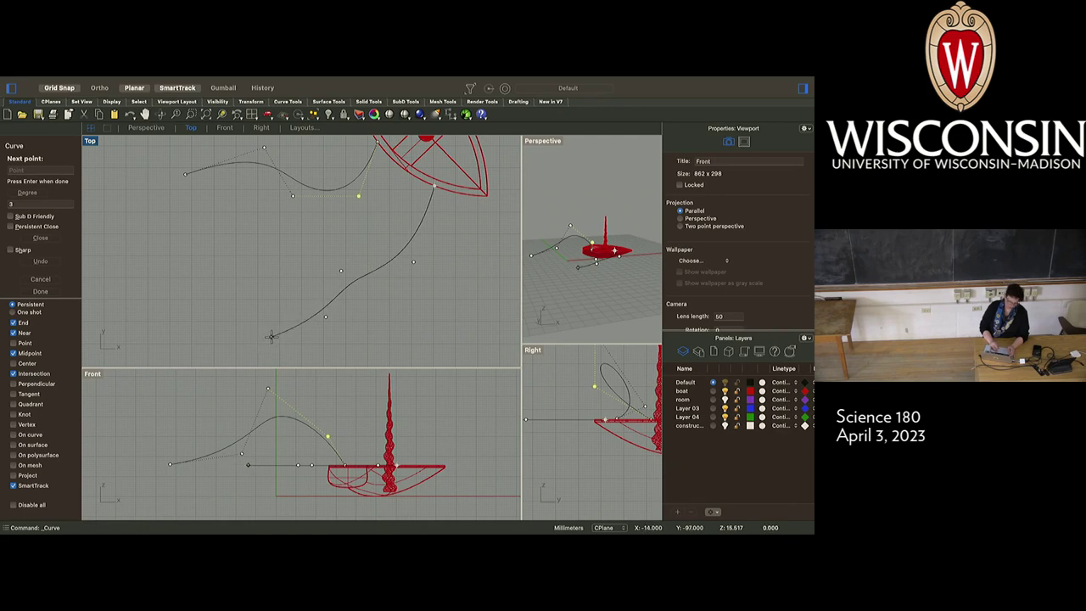
{"action": "left_click", "coordinate": [272, 337]}
{"action": "key", "text": "Return"}
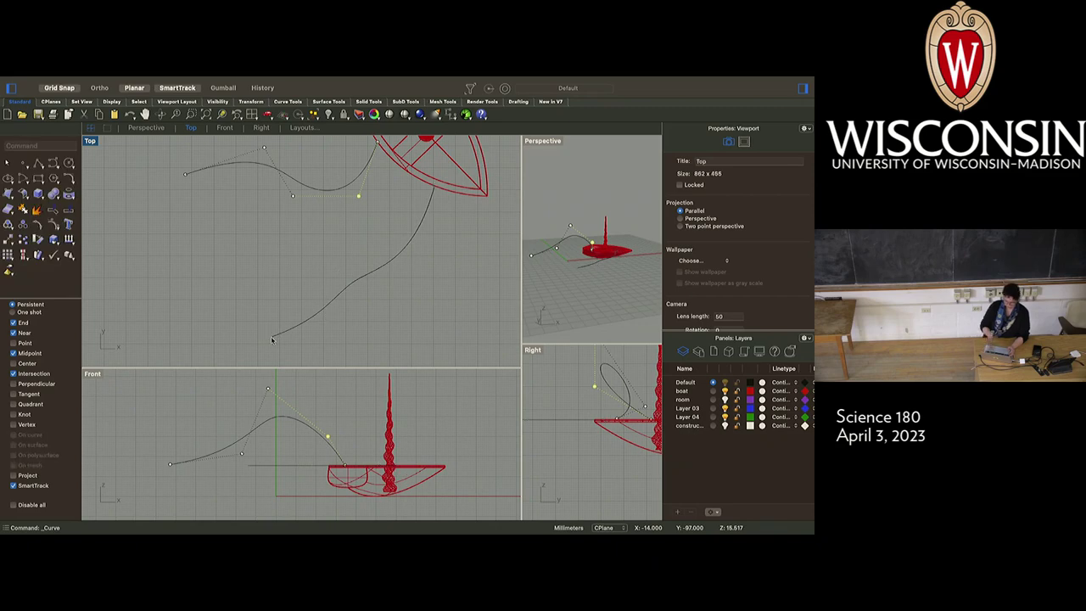
Move the second curve's middle control point toward the first curve in Top, raise its two middle outer points in Front, and deselect it.
{"action": "left_click", "coordinate": [378, 274]}
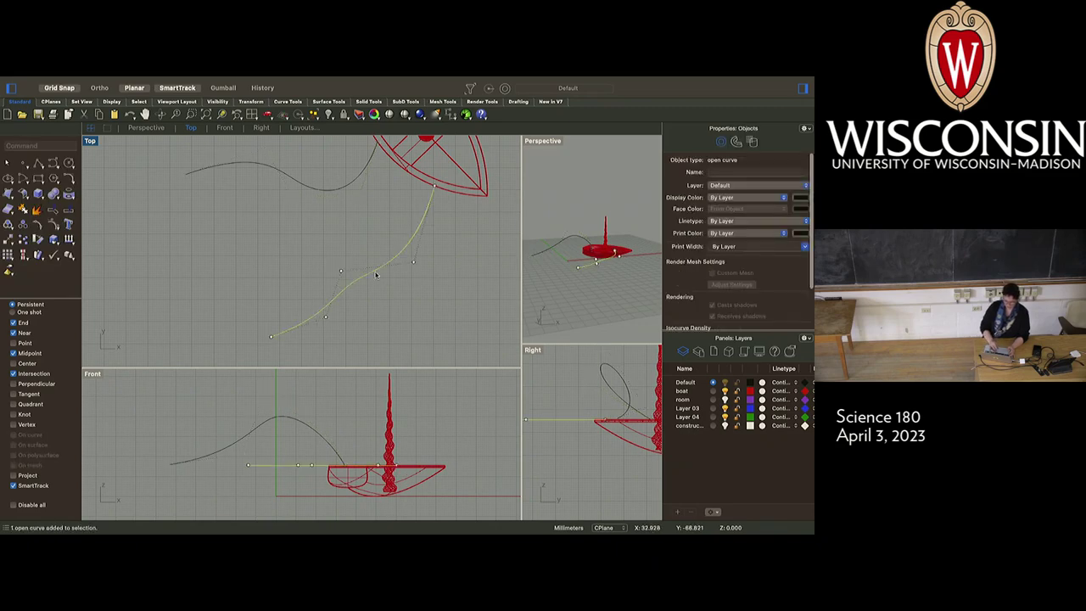
{"action": "left_click_drag", "start_coordinate": [341, 273], "coordinate": [322, 214]}
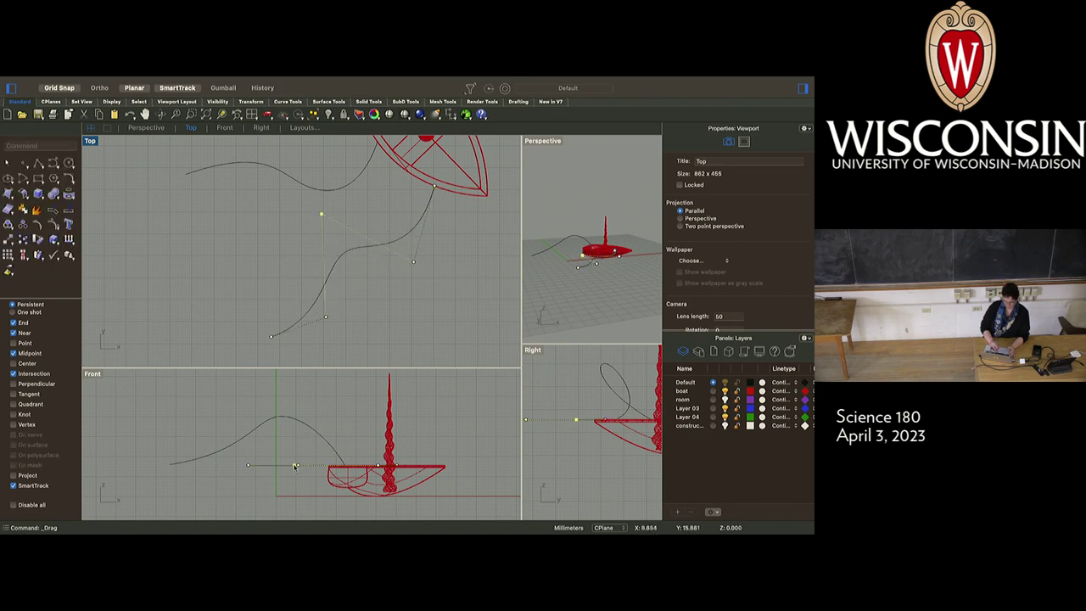
{"action": "left_click_drag", "start_coordinate": [302, 460], "coordinate": [301, 408]}
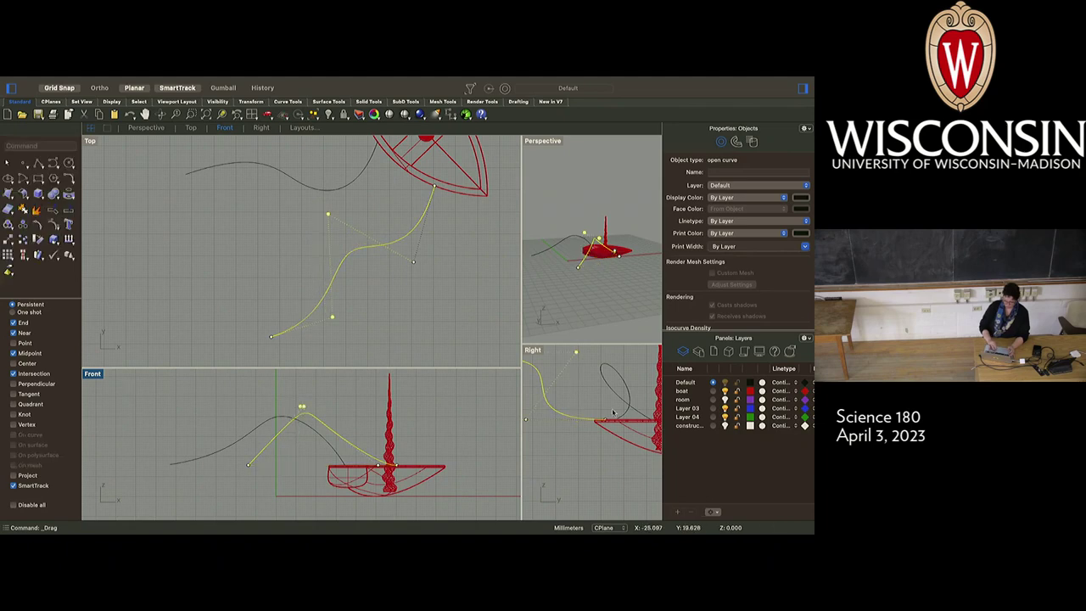
{"action": "left_click", "coordinate": [620, 293]}
Draw a bowed degree-3 control point curve in the Top view joining the free ends of the two curves, snapped to both endpoints.
{"action": "scroll", "coordinate": [621, 292], "scroll_direction": "right", "scroll_amount": 10}
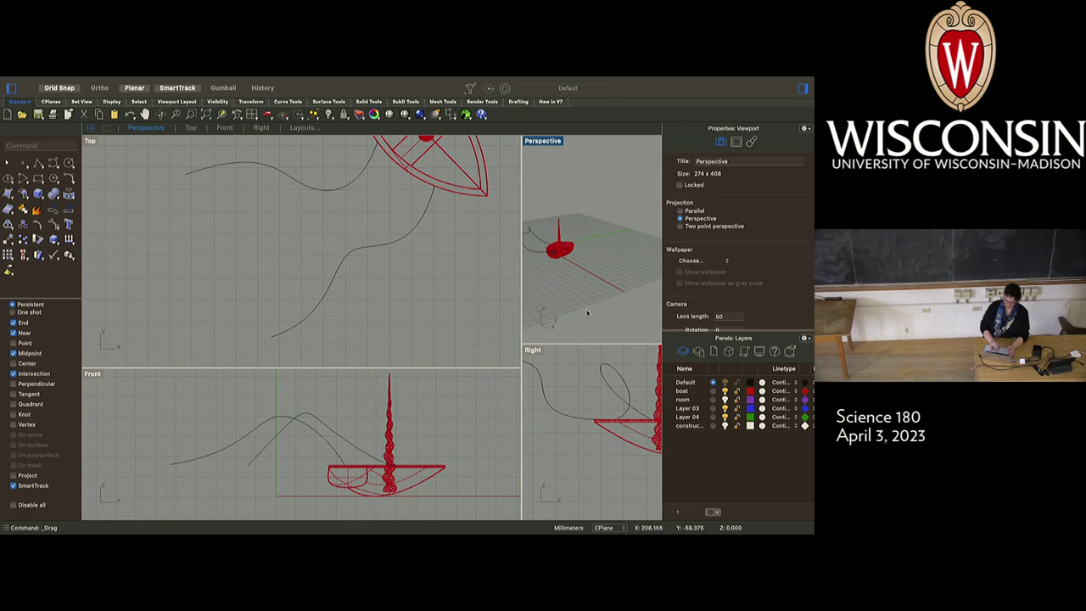
{"action": "scroll", "coordinate": [586, 311], "scroll_direction": "right", "scroll_amount": 10}
{"action": "scroll", "coordinate": [586, 311], "scroll_direction": "right", "scroll_amount": 10}
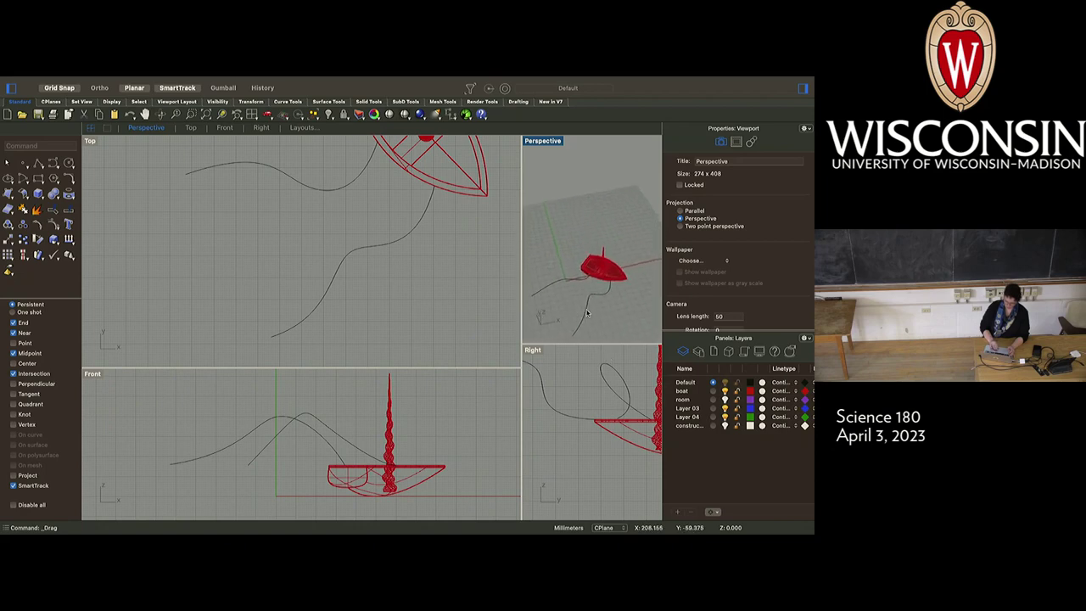
{"action": "scroll", "coordinate": [576, 308], "scroll_direction": "right", "scroll_amount": 10}
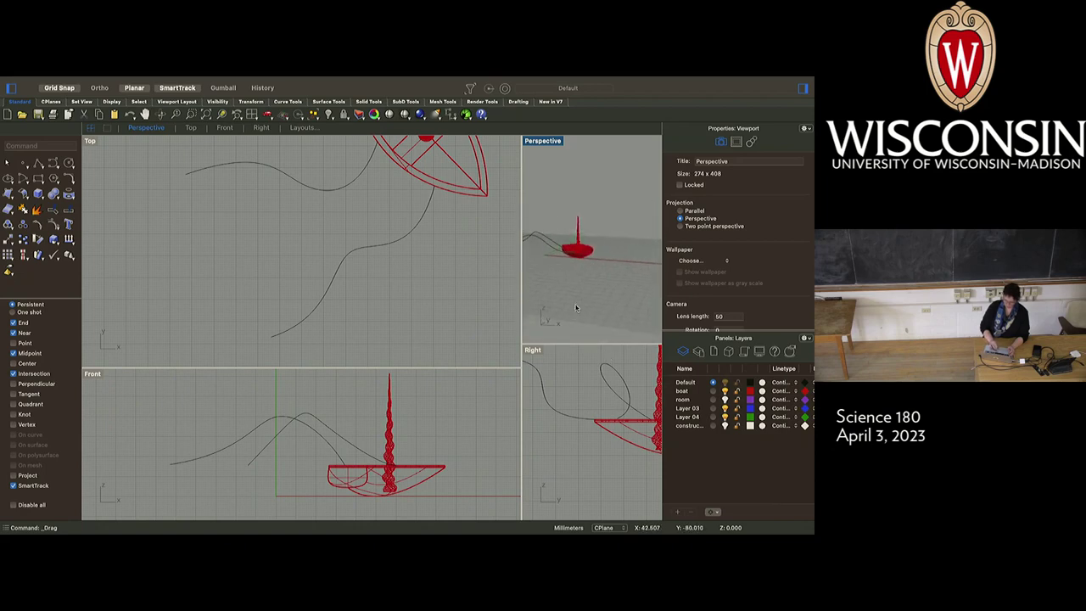
{"action": "scroll", "coordinate": [576, 308], "scroll_direction": "right", "scroll_amount": 5}
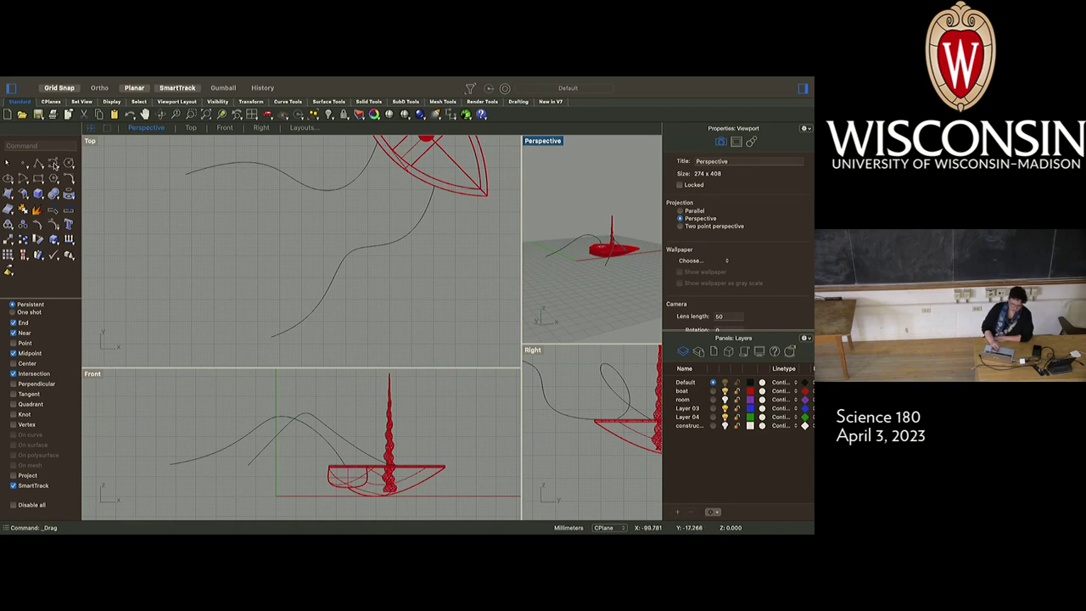
{"action": "left_click", "coordinate": [54, 164]}
{"action": "left_click", "coordinate": [187, 176]}
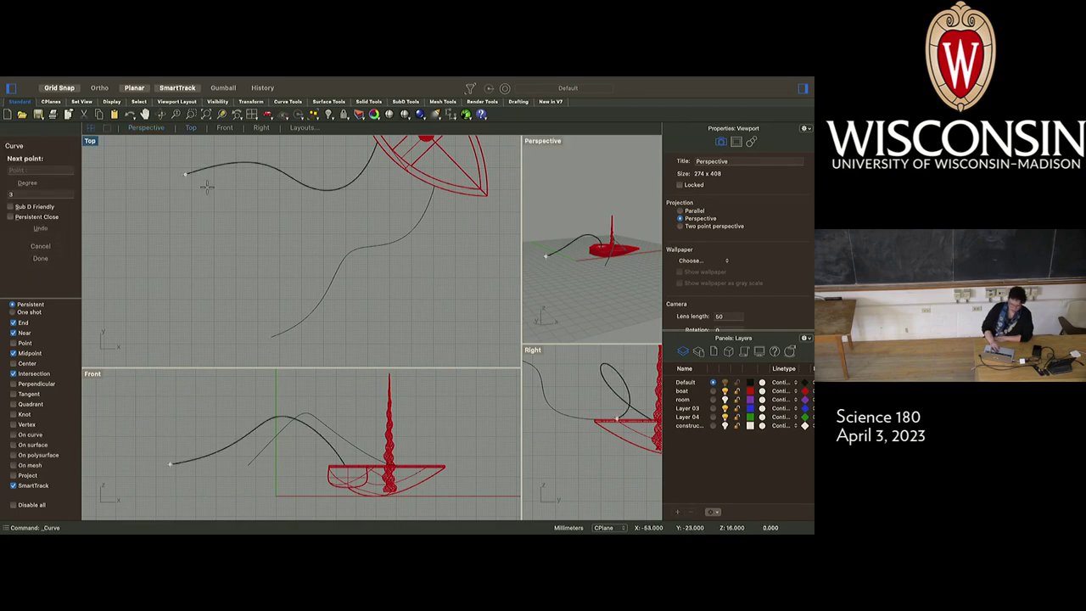
{"action": "left_click", "coordinate": [275, 229]}
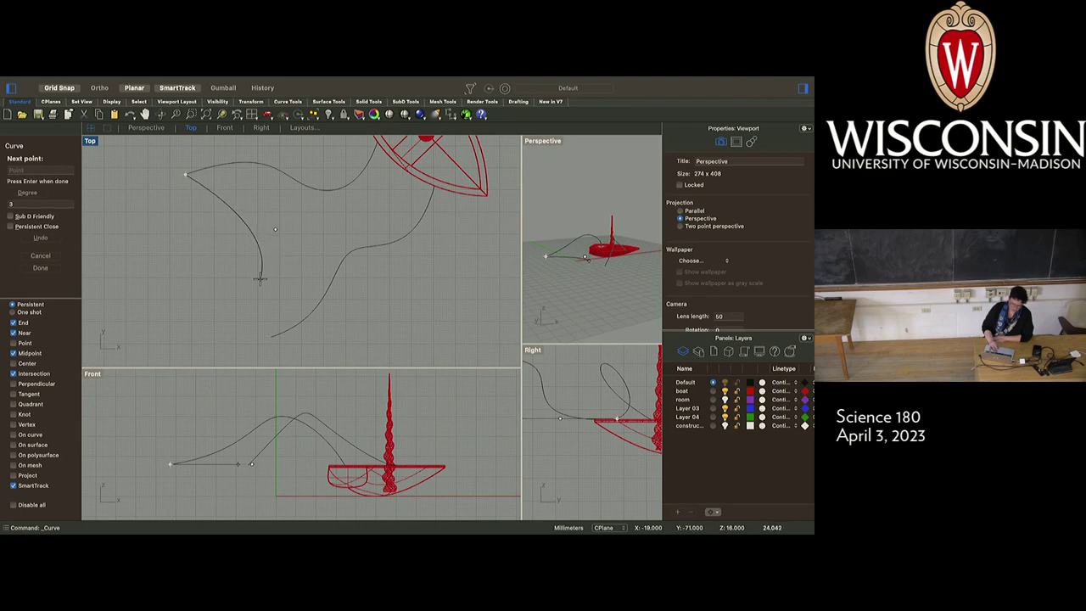
{"action": "left_click", "coordinate": [260, 278]}
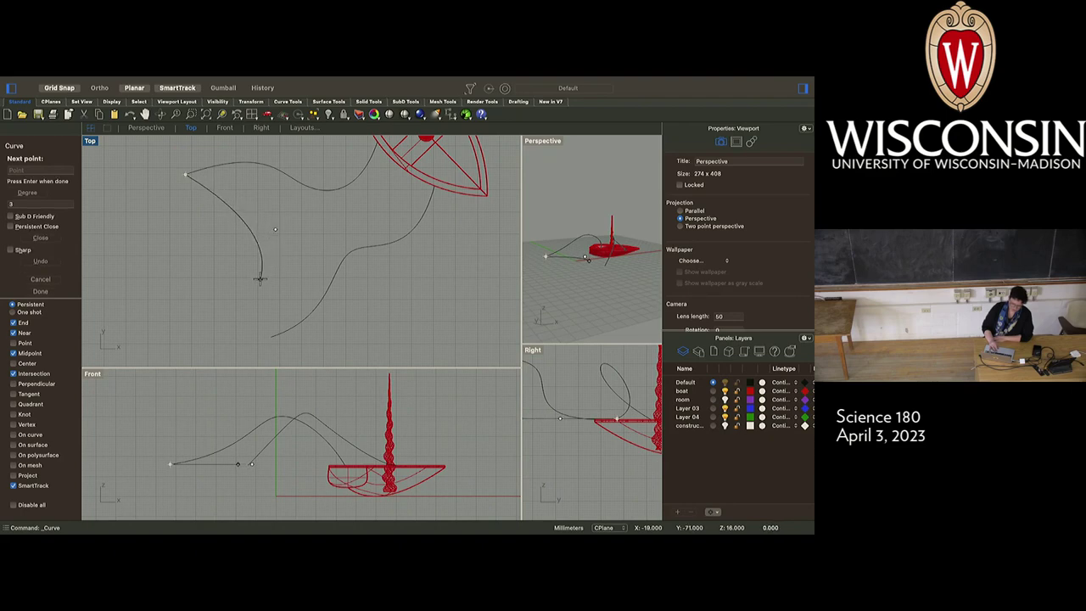
{"action": "left_click", "coordinate": [270, 337]}
{"action": "key", "text": "Return"}
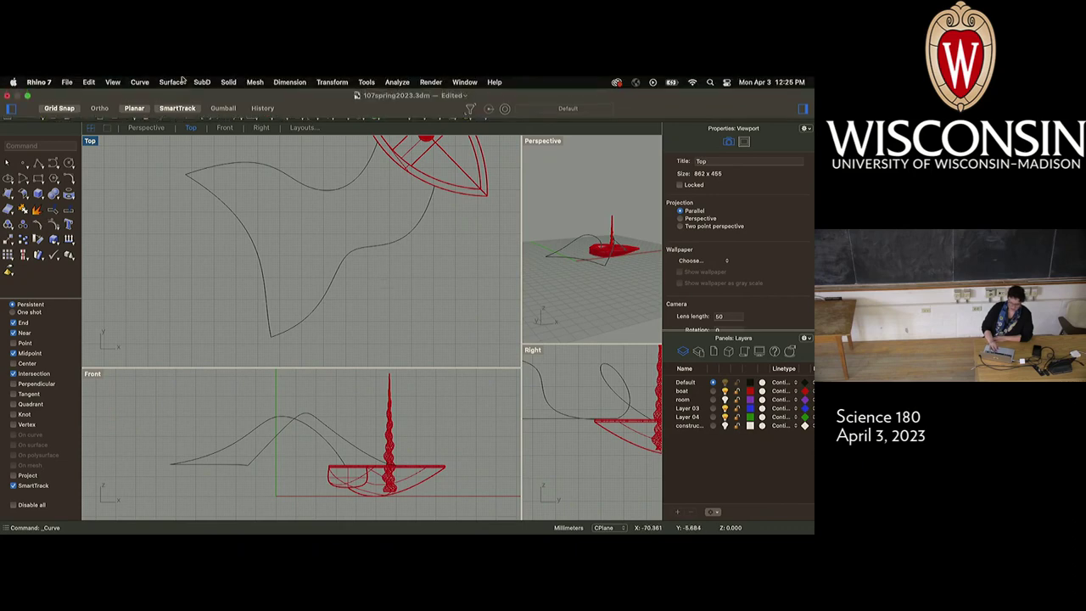
Create an Edge Curves surface from the two wavy curves, the connecting curve and the boat's rim polysurface edge, and inspect it in Perspective.
{"action": "left_click", "coordinate": [172, 82]}
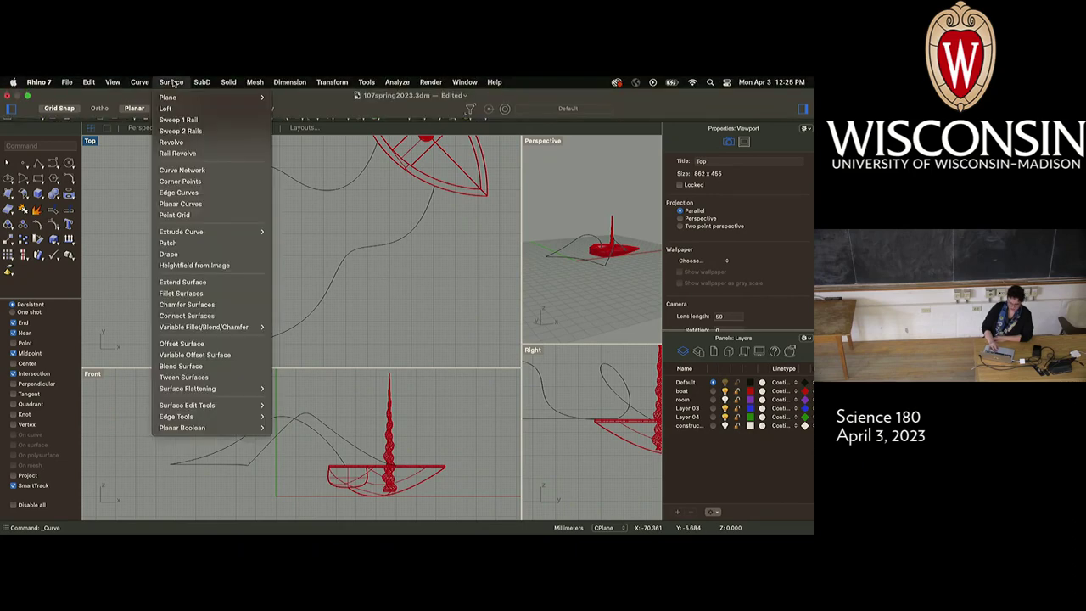
{"action": "left_click", "coordinate": [177, 192]}
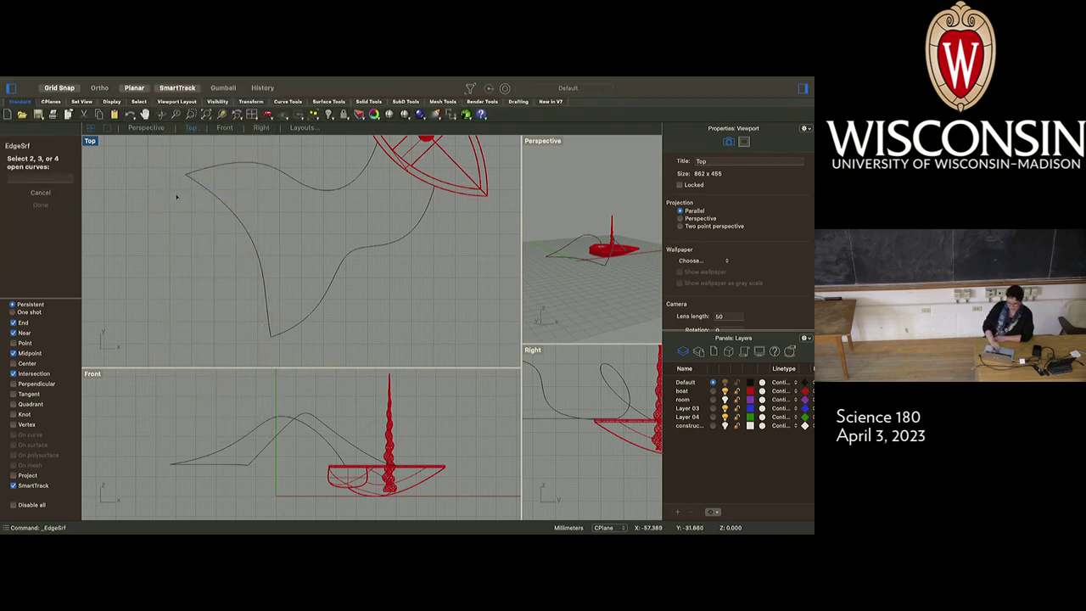
{"action": "left_click", "coordinate": [360, 249]}
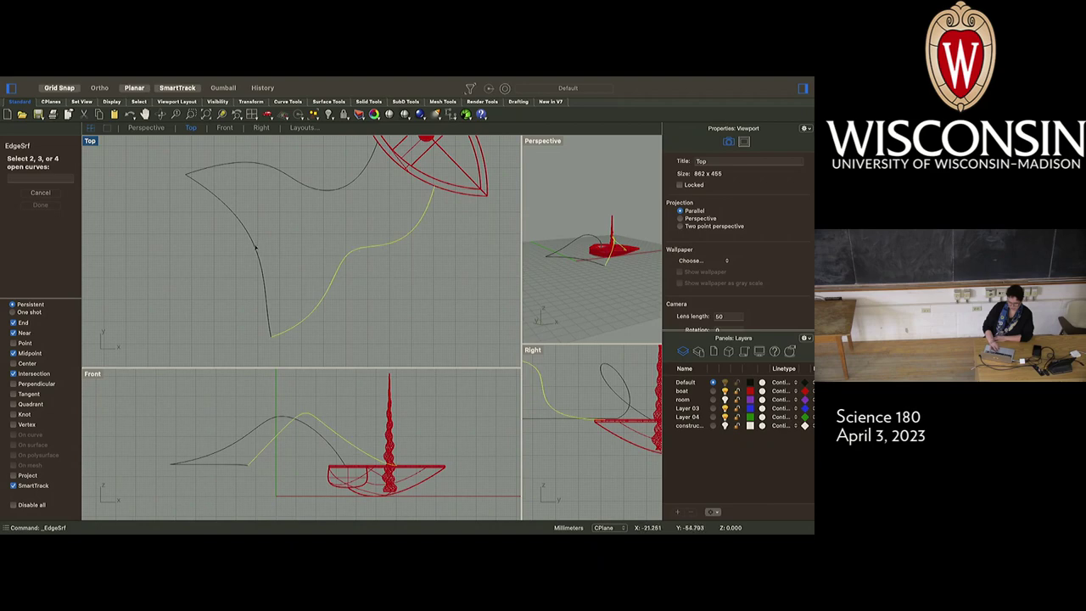
{"action": "left_click", "coordinate": [256, 247]}
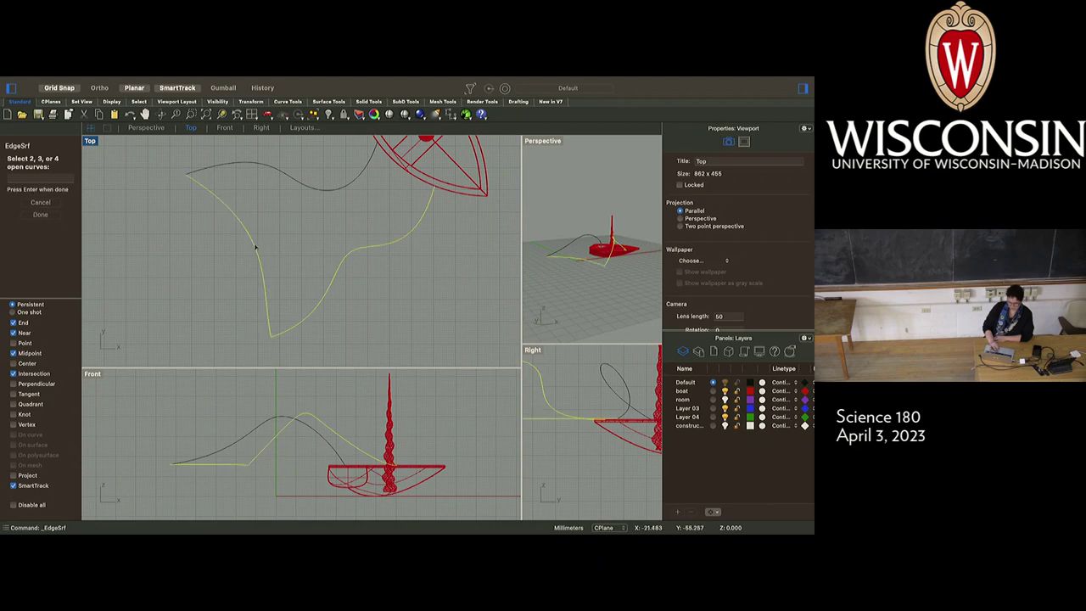
{"action": "left_click", "coordinate": [308, 189]}
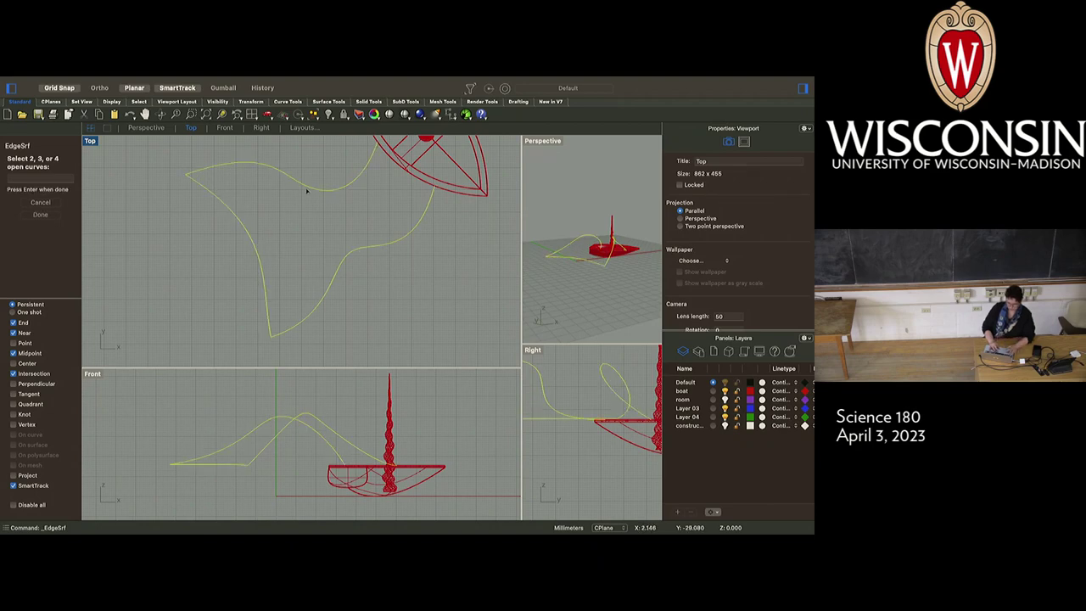
{"action": "left_click", "coordinate": [401, 169]}
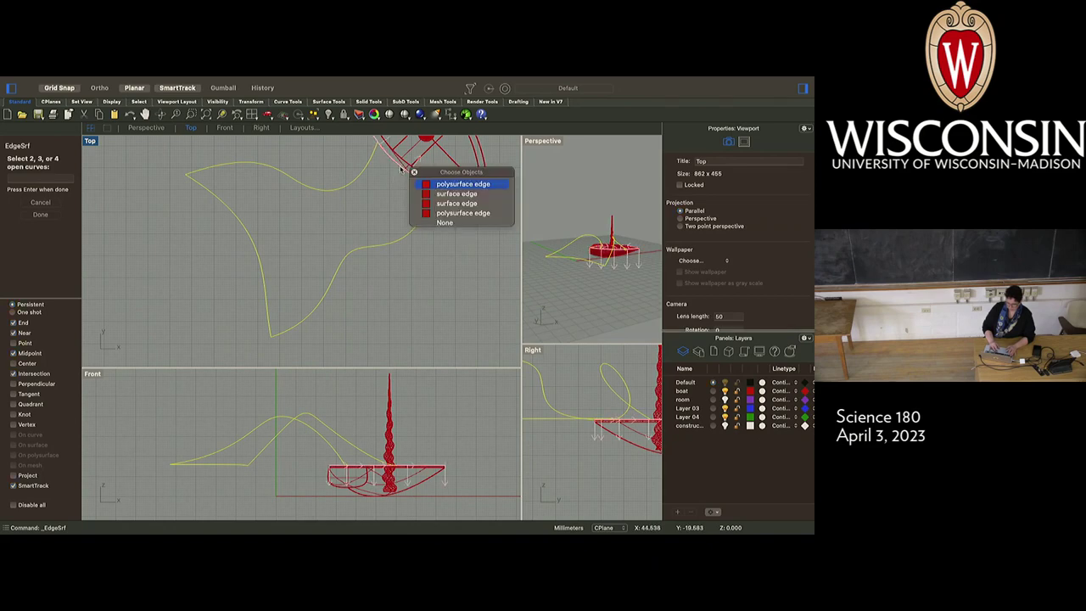
{"action": "left_click", "coordinate": [458, 185]}
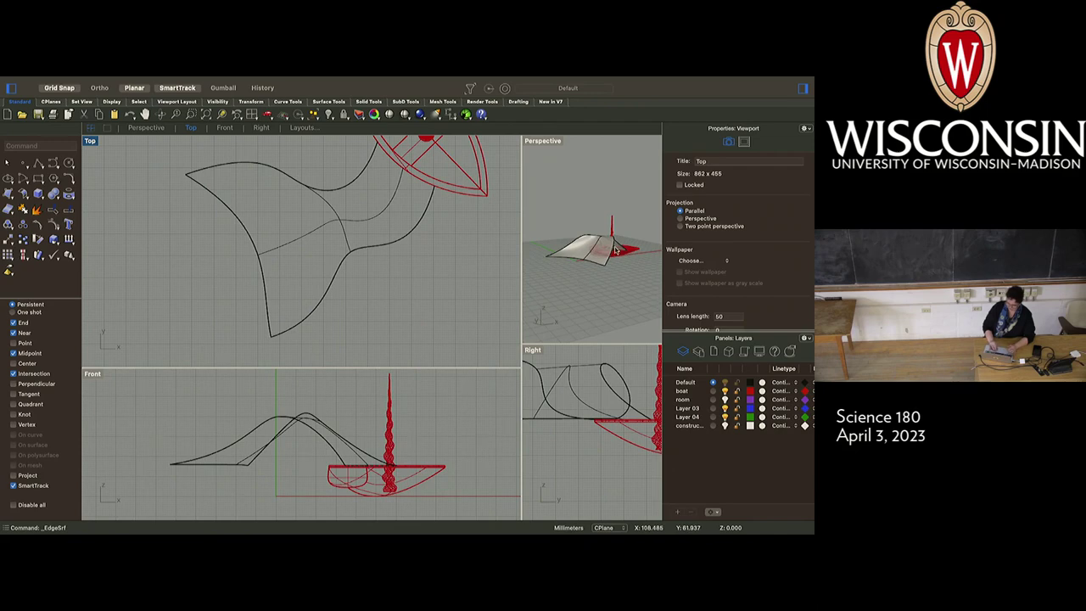
{"action": "scroll", "coordinate": [616, 251], "scroll_direction": "up", "scroll_amount": 5}
{"action": "scroll", "coordinate": [616, 251], "scroll_direction": "down", "scroll_amount": 10}
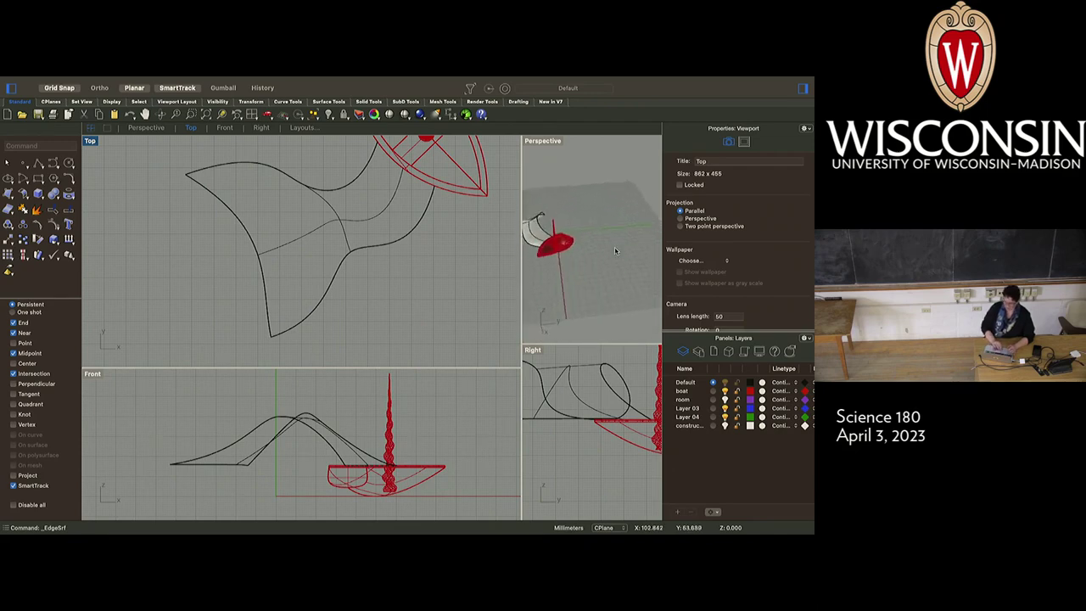
Widen the Perspective viewport and inspect the curved surface beside the red boat, leaving nothing selected.
{"action": "scroll", "coordinate": [616, 251], "scroll_direction": "right", "scroll_amount": 10}
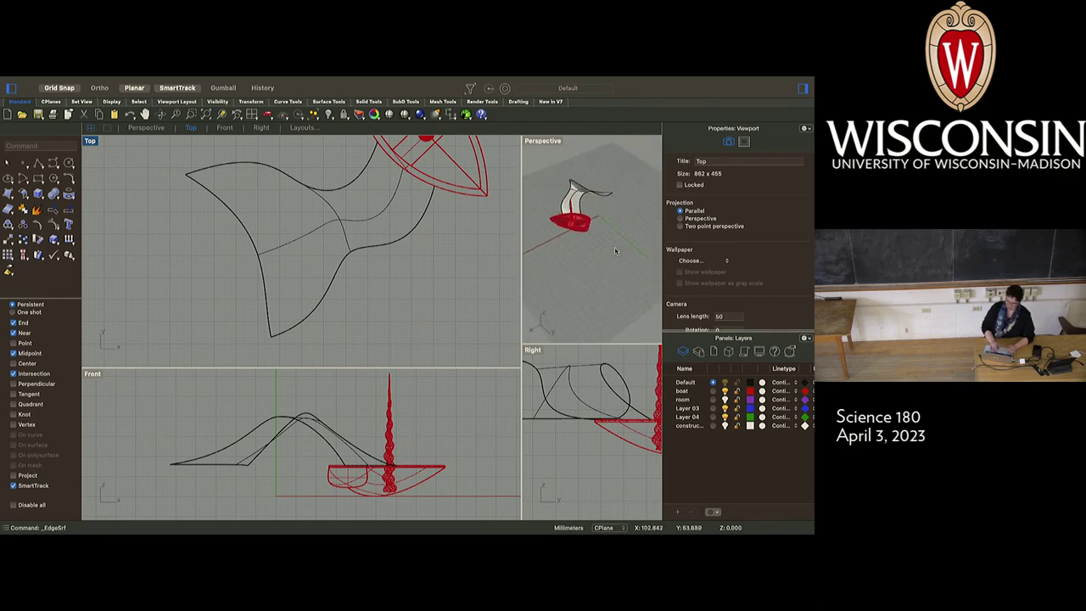
{"action": "scroll", "coordinate": [616, 251], "scroll_direction": "up", "scroll_amount": 8}
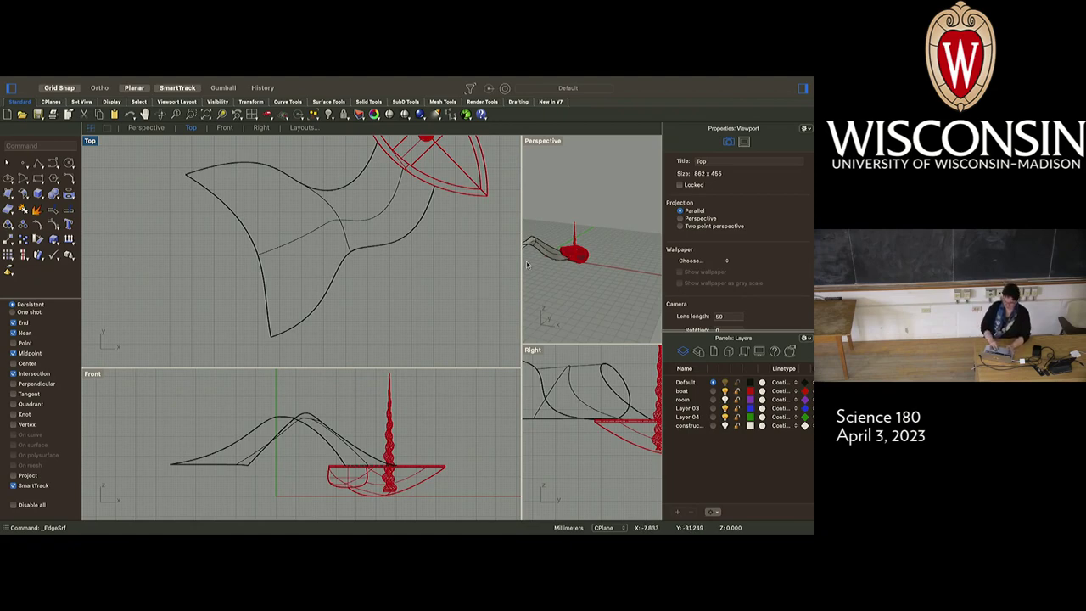
{"action": "left_click_drag", "start_coordinate": [520, 273], "coordinate": [377, 278]}
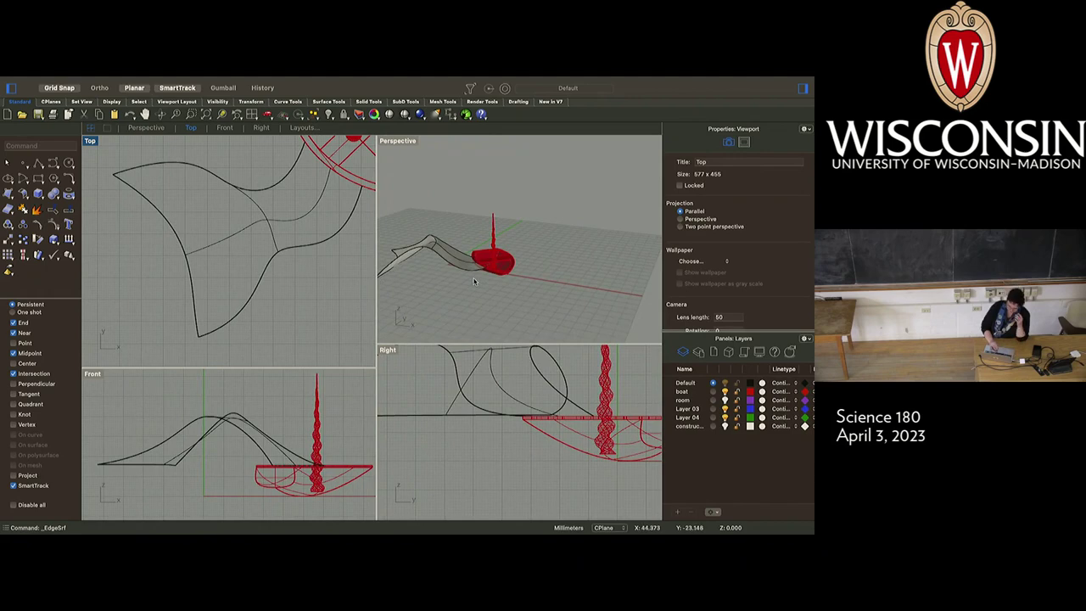
{"action": "right_click_drag", "start_coordinate": [399, 280], "coordinate": [474, 280]}
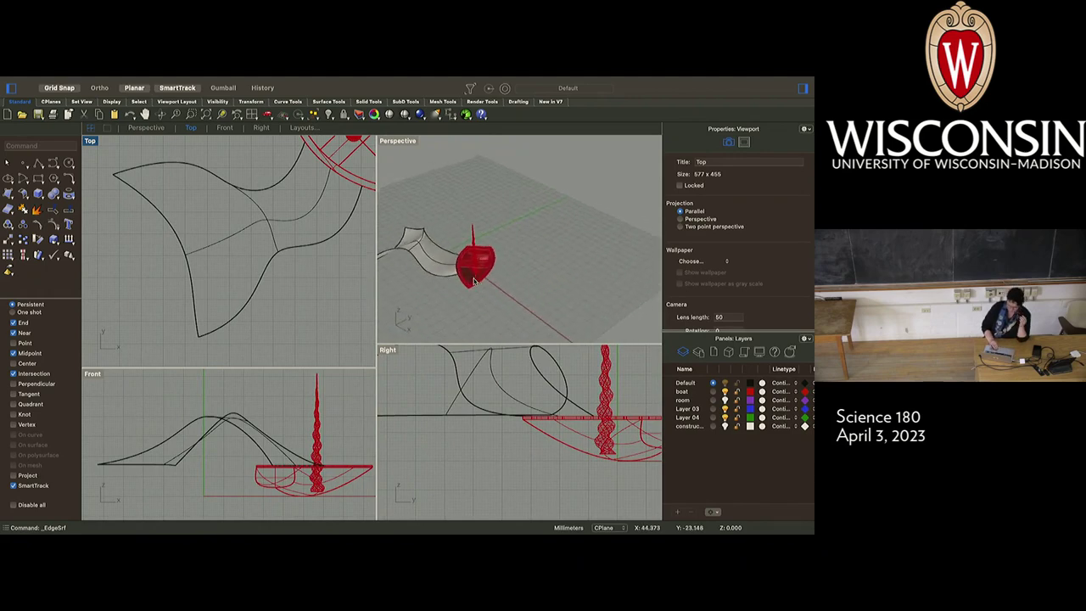
{"action": "left_click", "coordinate": [429, 263]}
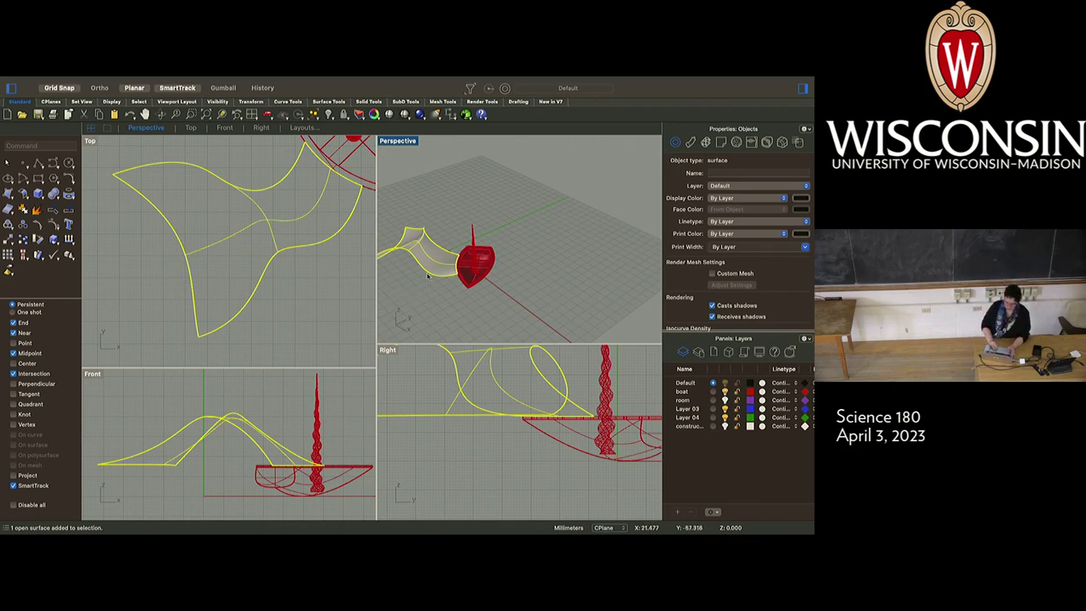
{"action": "scroll", "coordinate": [459, 263], "scroll_direction": "up", "scroll_amount": 5}
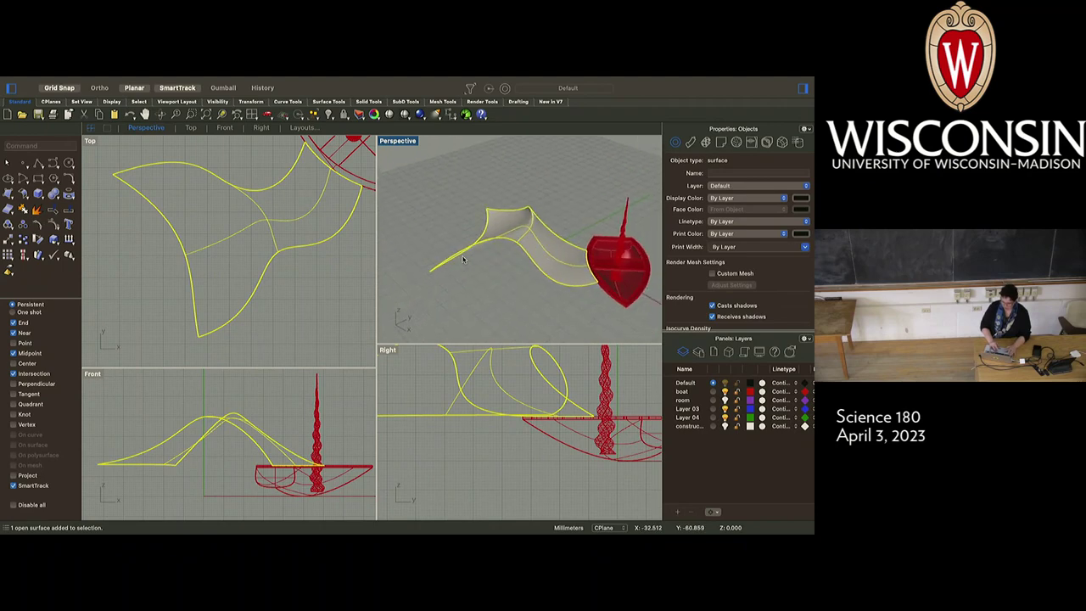
{"action": "left_click", "coordinate": [479, 292]}
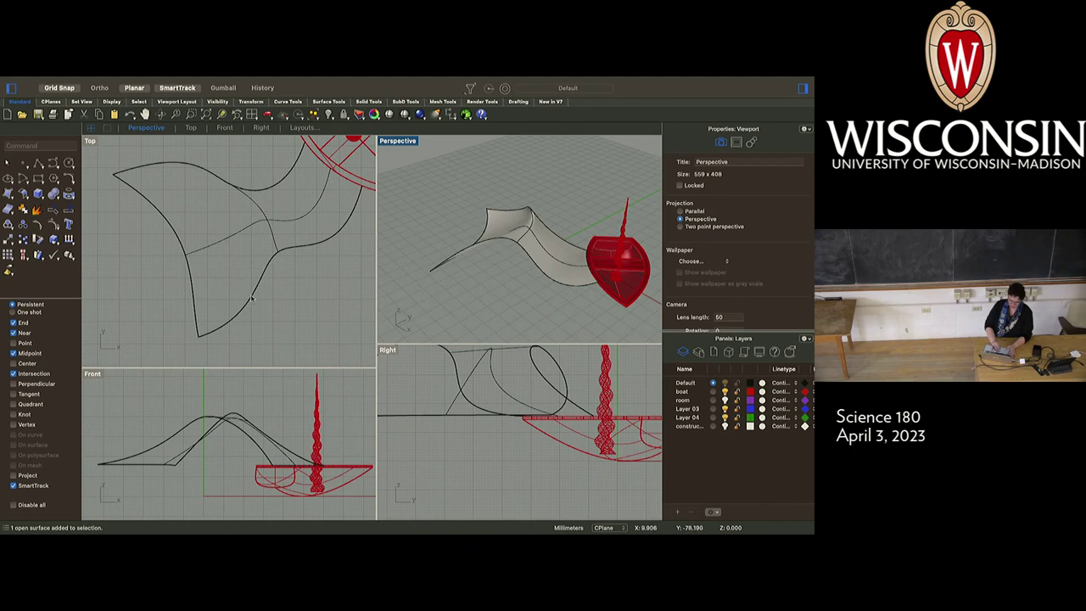
Create UV curves from the curve along the surface's lower long edge in the Top view.
{"action": "left_click", "coordinate": [226, 238]}
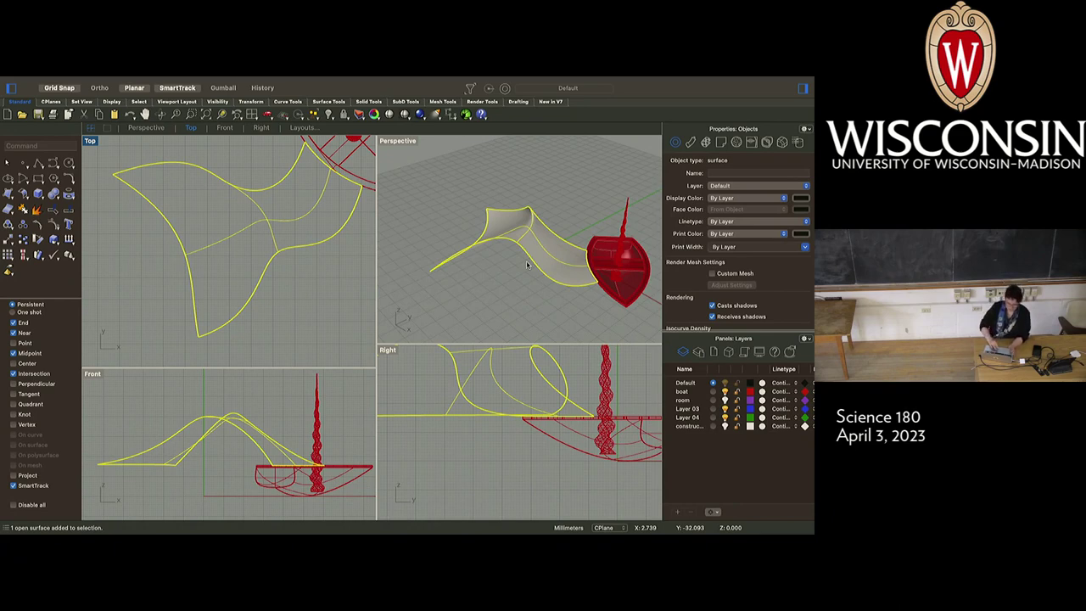
{"action": "mouse_move", "coordinate": [119, 76]}
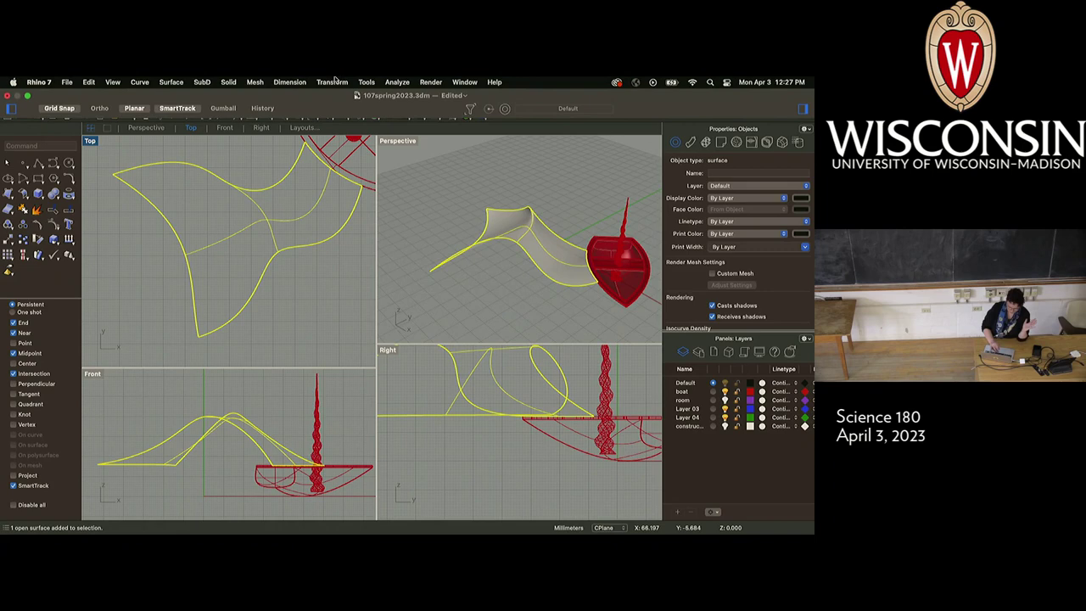
{"action": "left_click", "coordinate": [136, 82]}
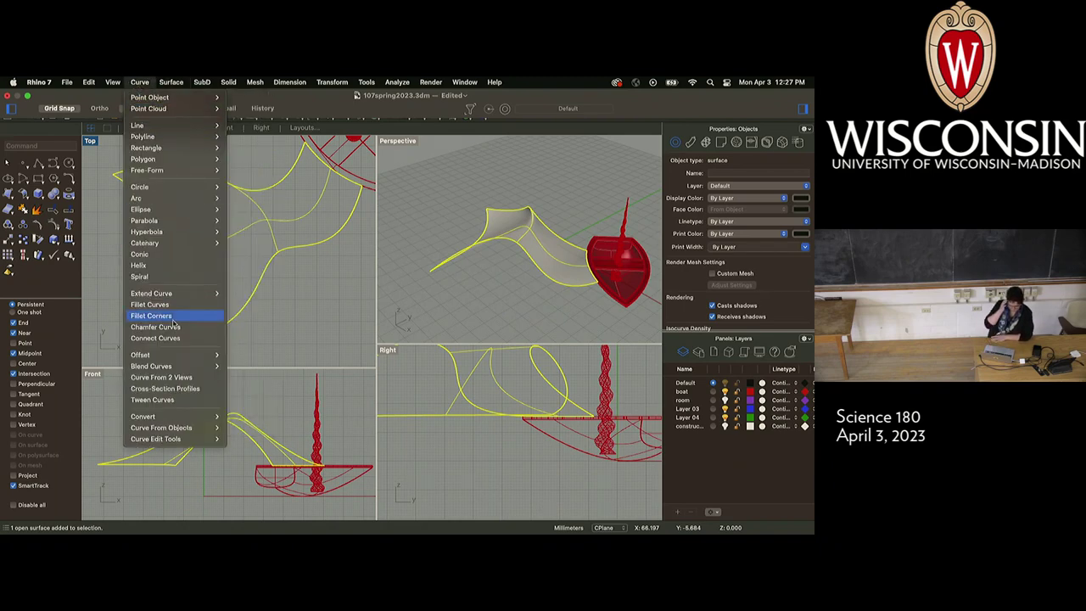
{"action": "mouse_move", "coordinate": [188, 428]}
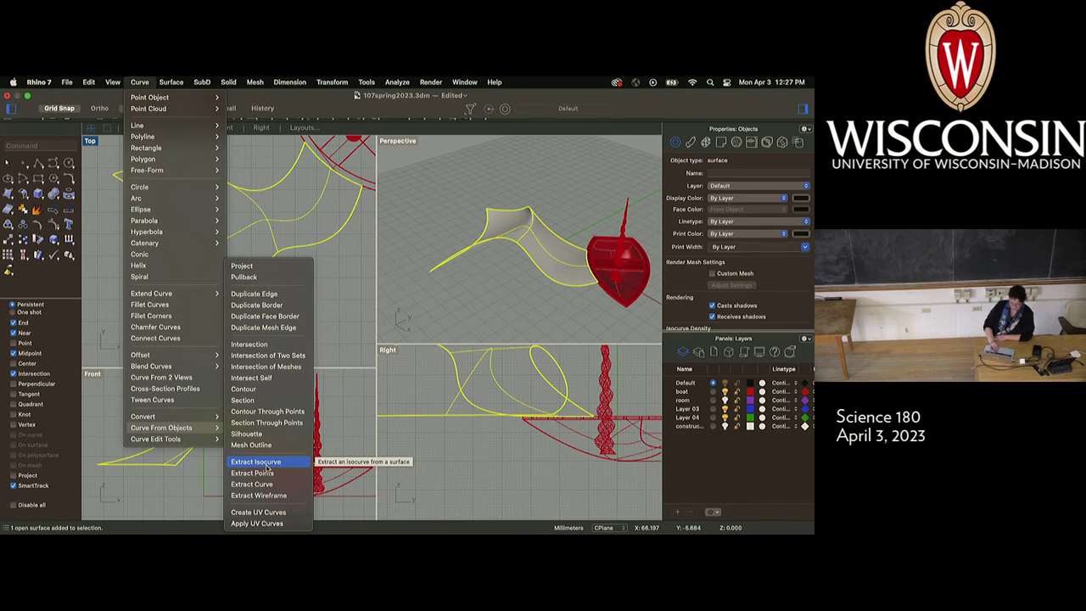
{"action": "left_click", "coordinate": [259, 512]}
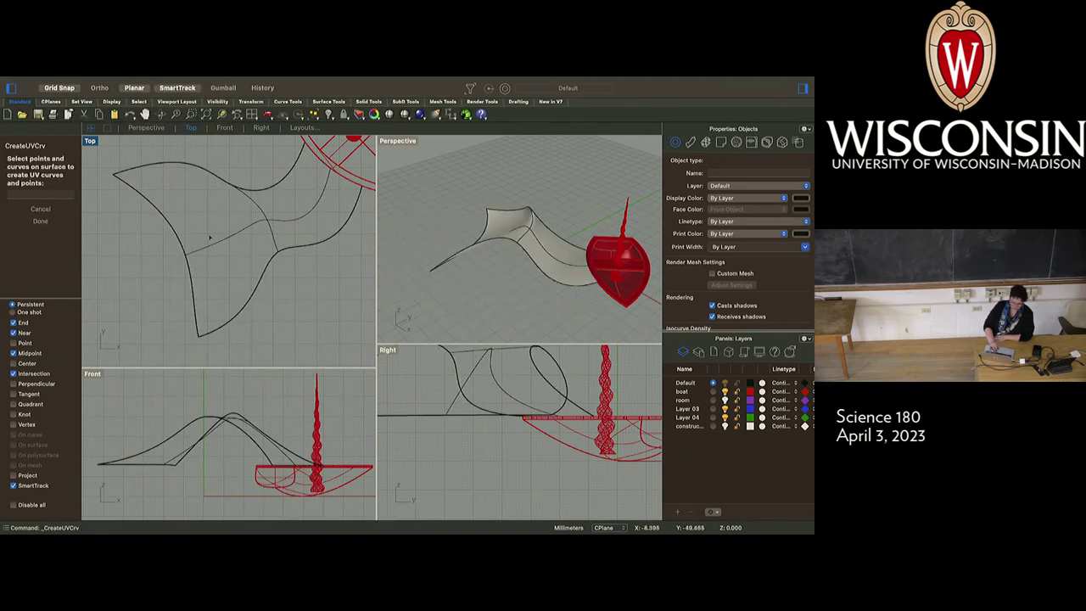
{"action": "left_click", "coordinate": [227, 322]}
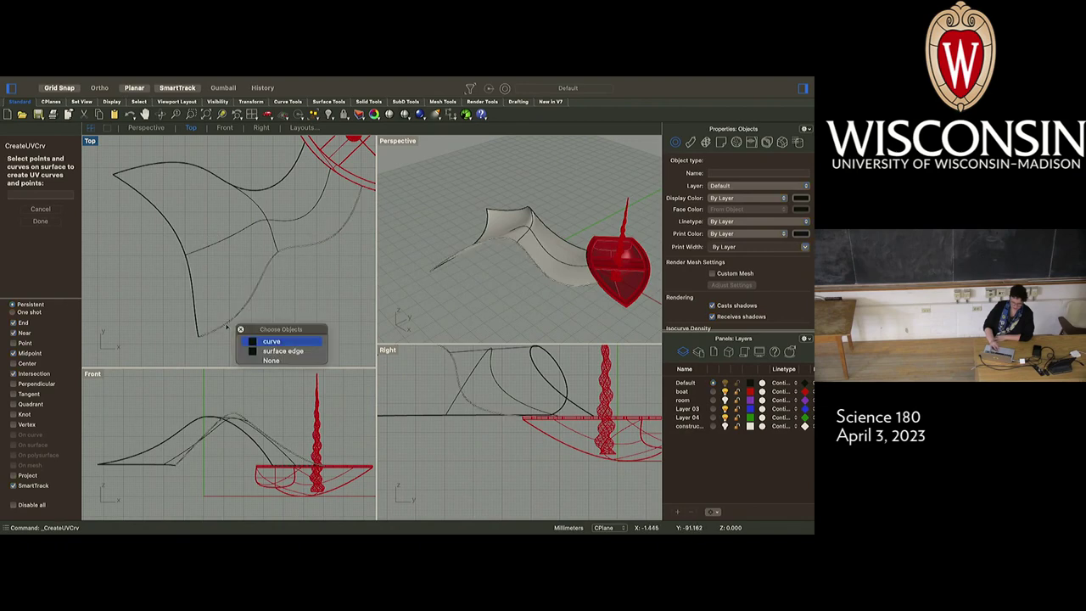
{"action": "left_click", "coordinate": [273, 342]}
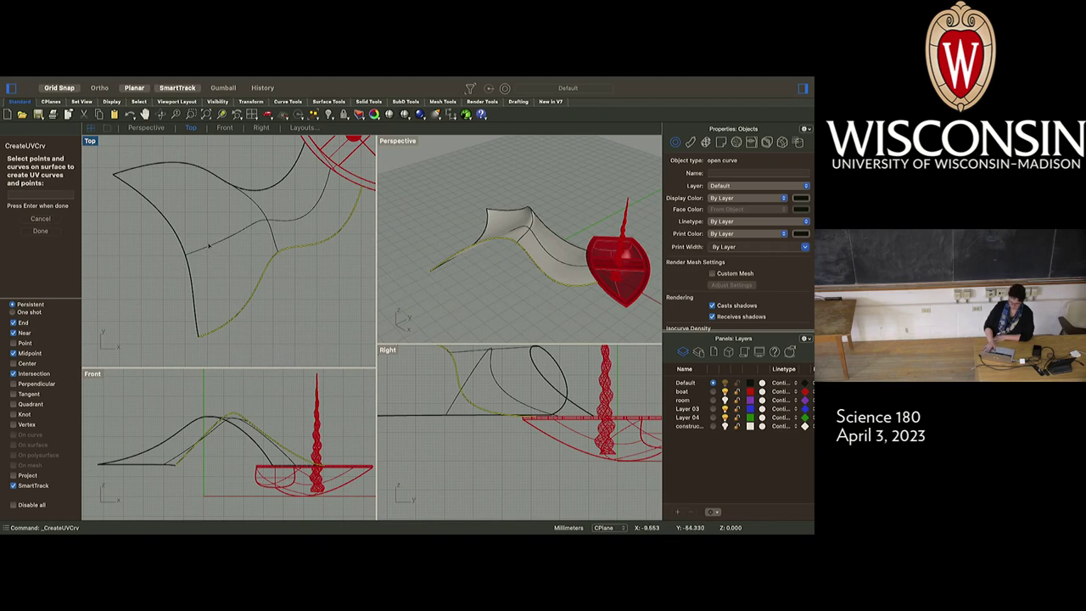
{"action": "key", "text": "Return"}
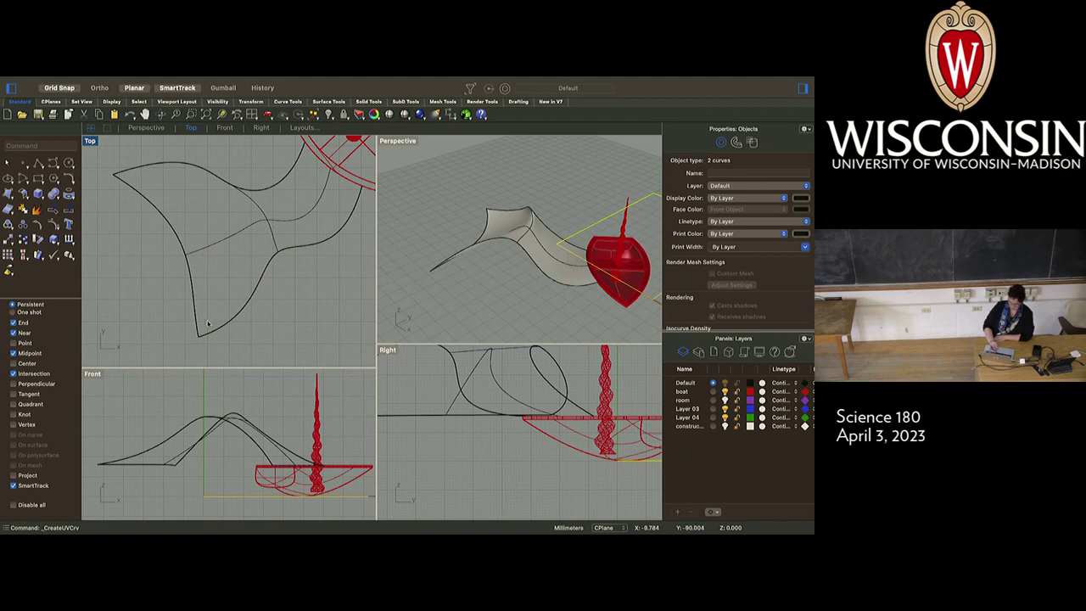
Extract six isocurves in the U direction, spaced along the length of the curved surface.
{"action": "left_click", "coordinate": [140, 82]}
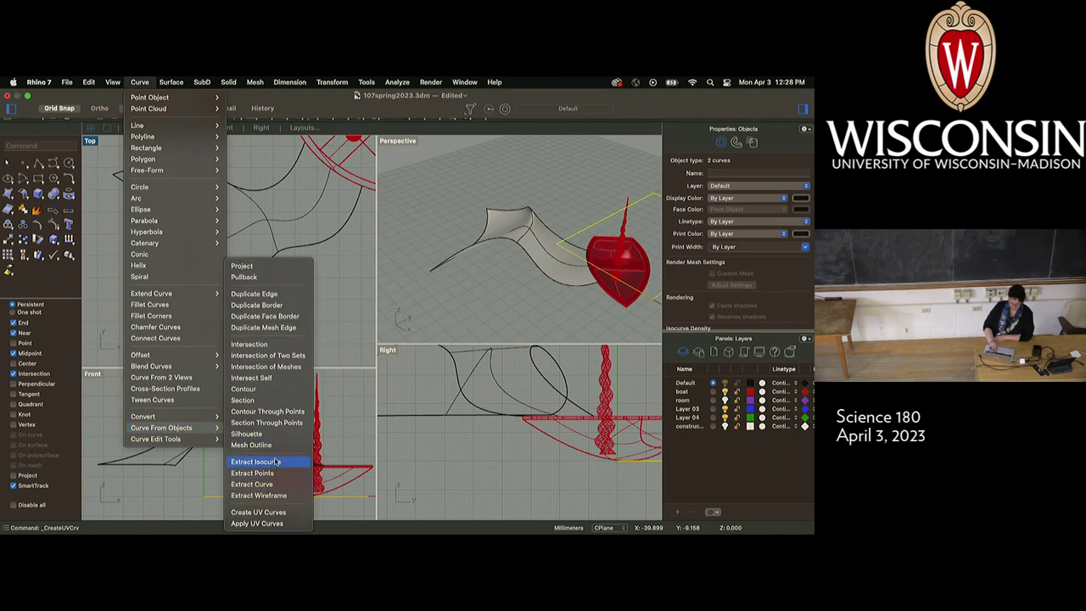
{"action": "left_click", "coordinate": [276, 463]}
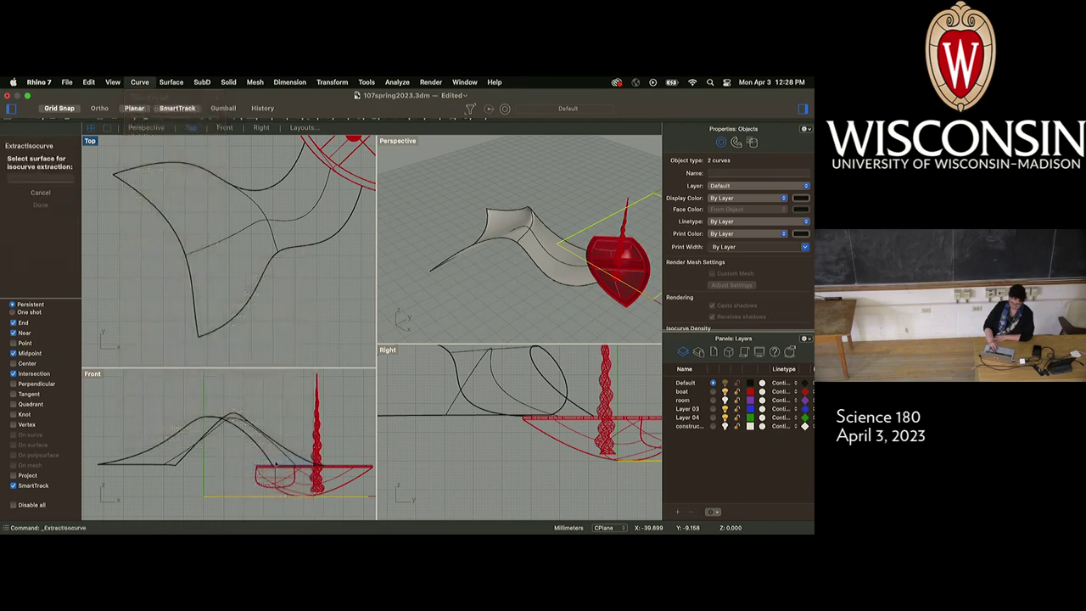
{"action": "left_click", "coordinate": [237, 257]}
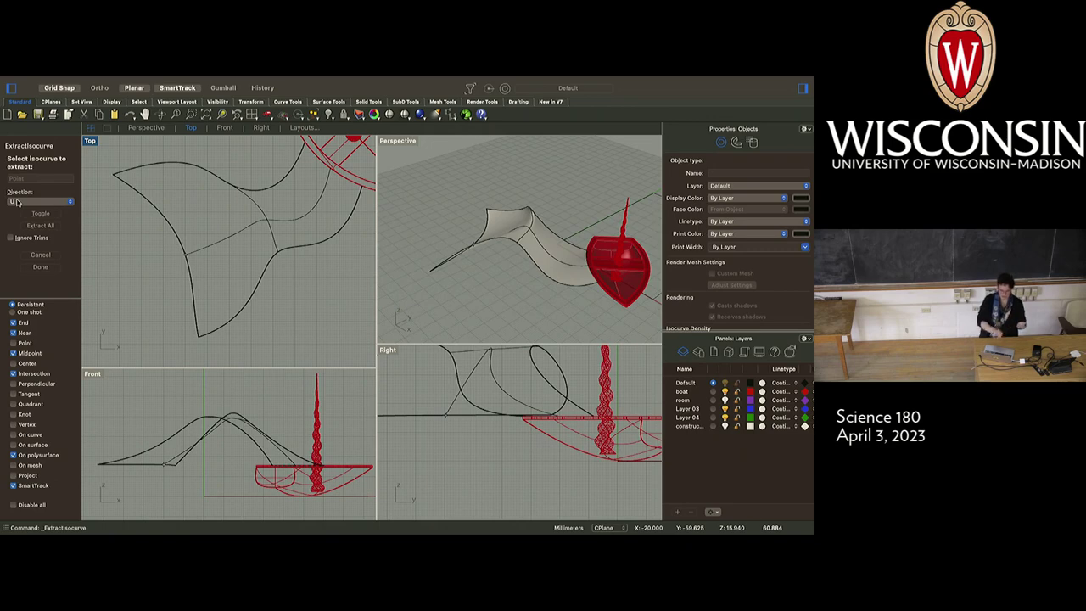
{"action": "left_click", "coordinate": [213, 243]}
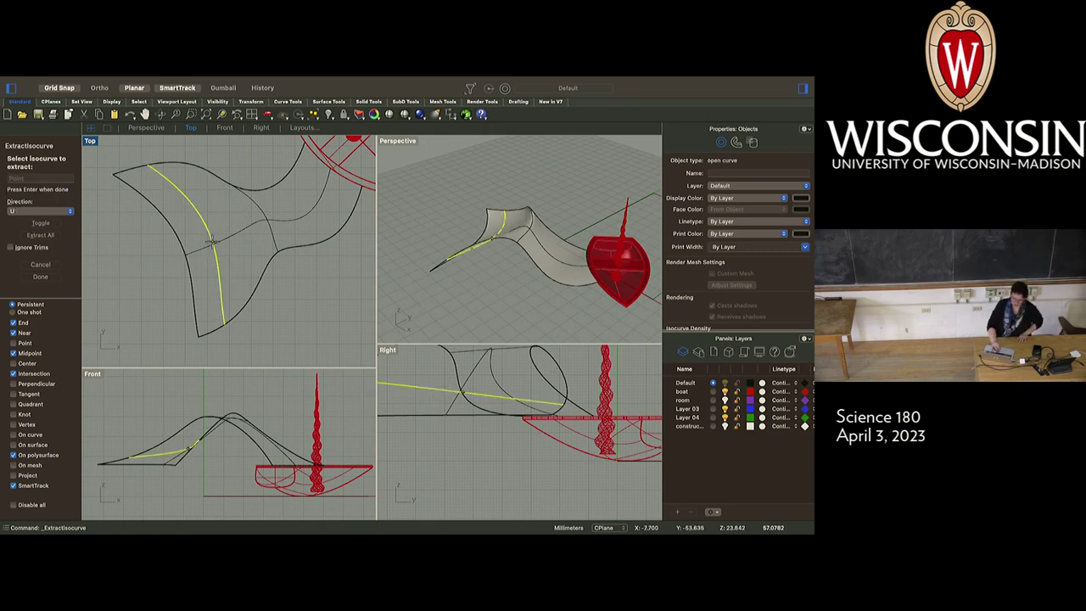
{"action": "left_click", "coordinate": [240, 232]}
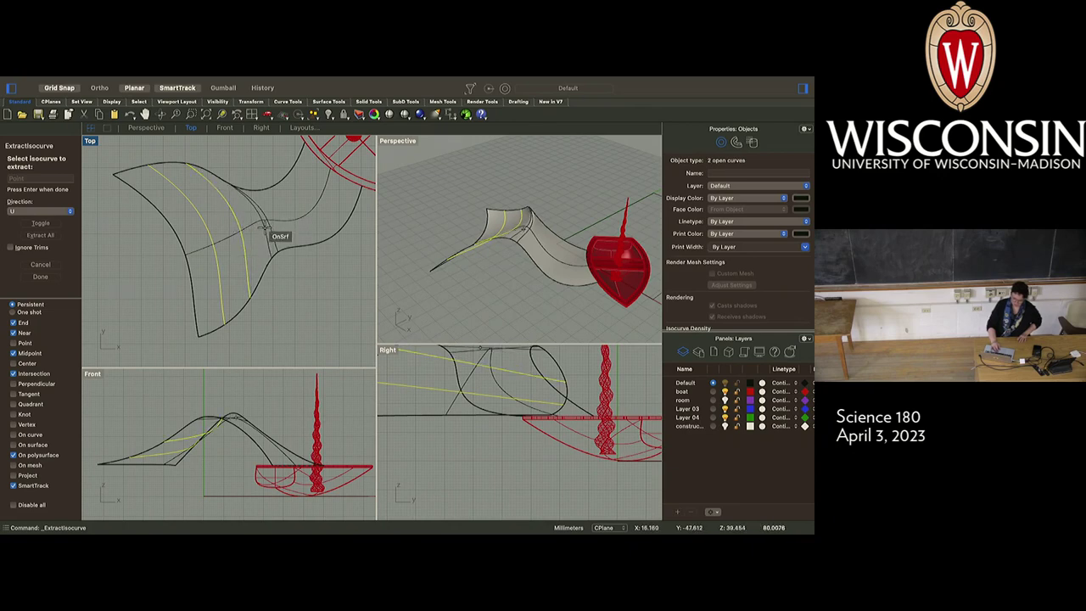
{"action": "left_click", "coordinate": [280, 221]}
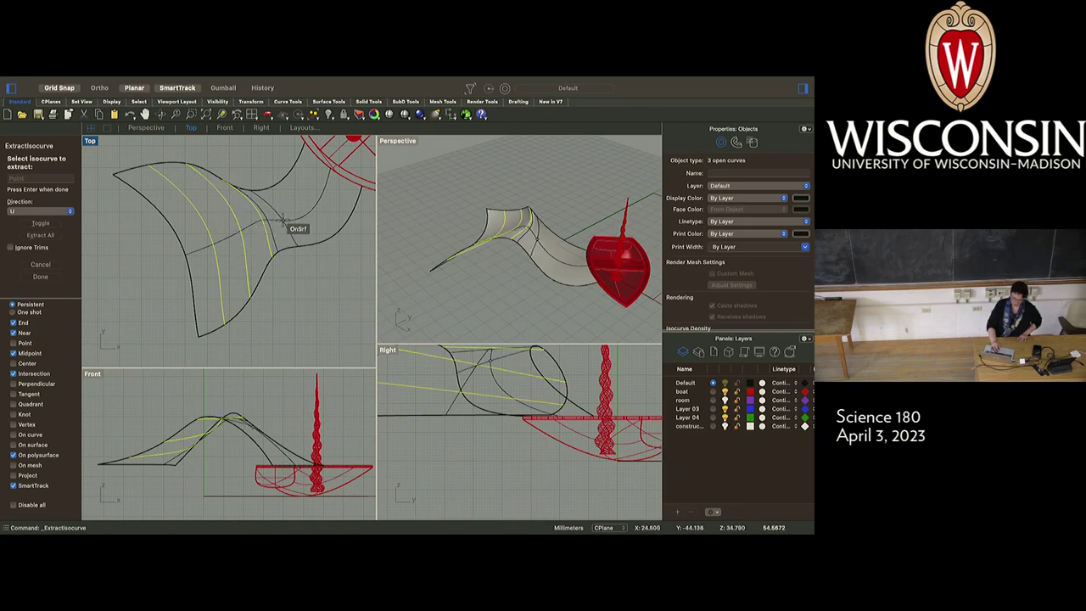
{"action": "left_click", "coordinate": [307, 209]}
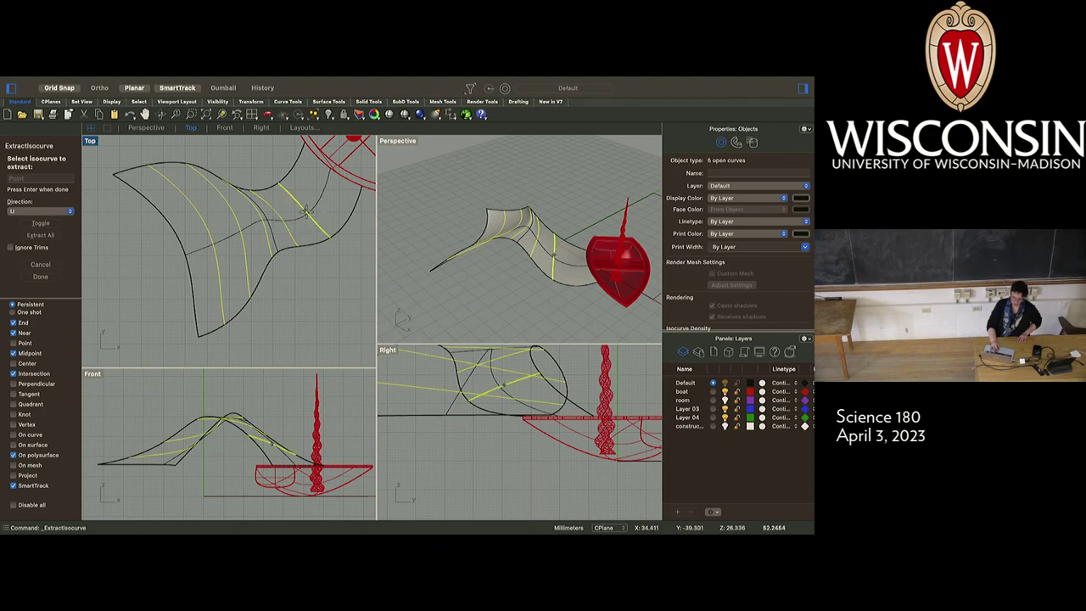
{"action": "left_click", "coordinate": [329, 195]}
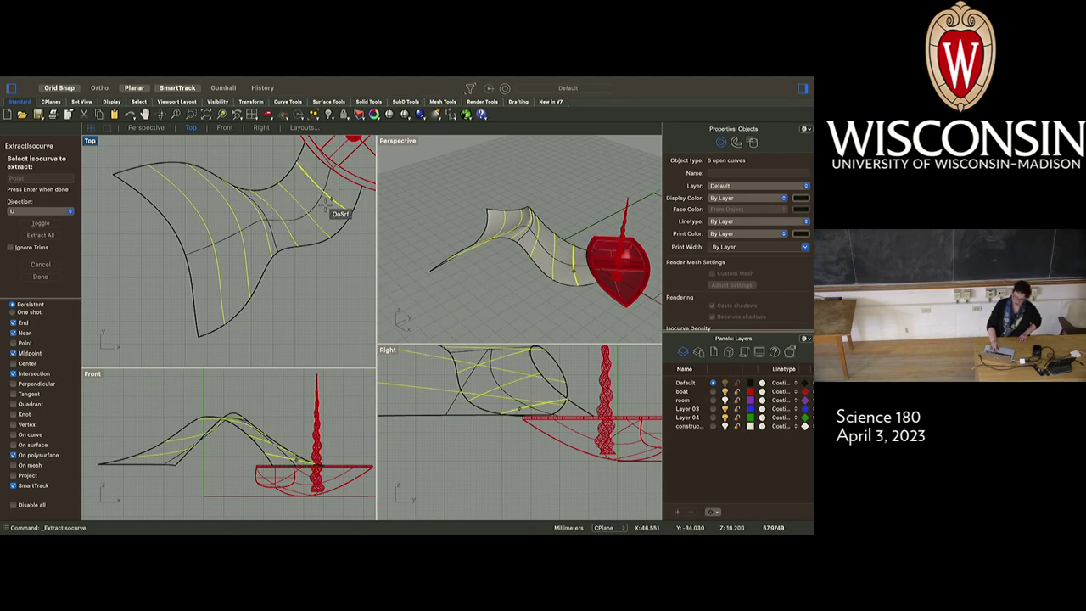
Extract three isocurves in the V direction, spread across the surface's width, and finish the extraction.
{"action": "left_click", "coordinate": [43, 212]}
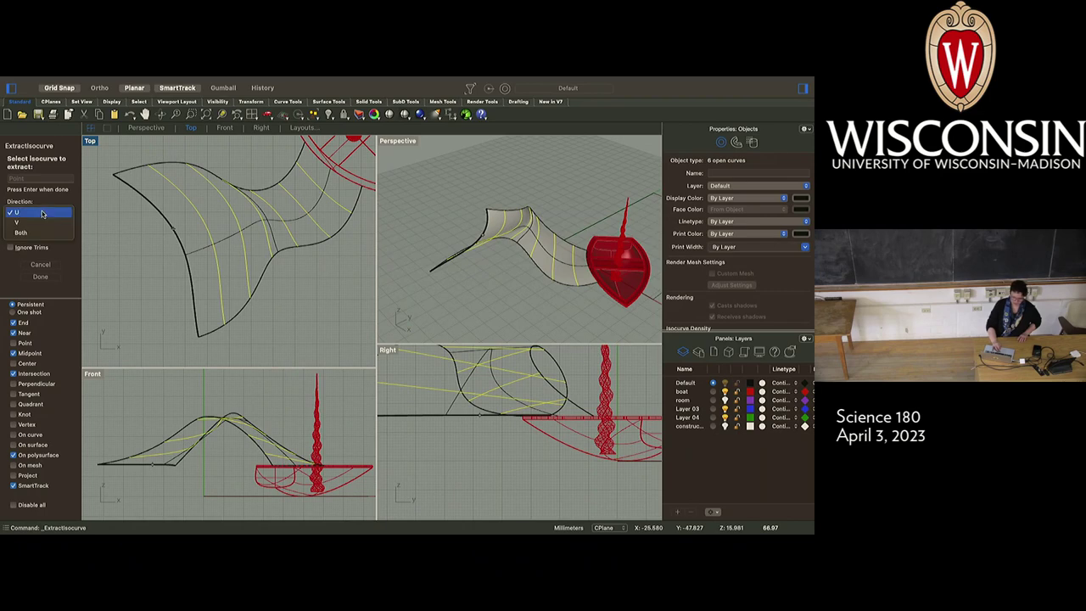
{"action": "left_click", "coordinate": [30, 225]}
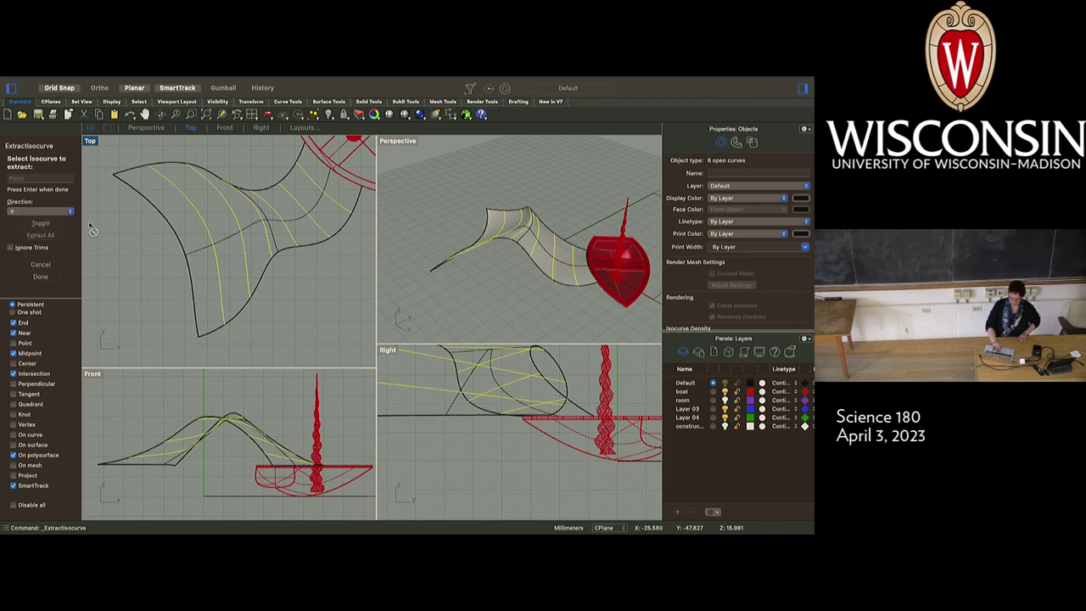
{"action": "left_click", "coordinate": [246, 265]}
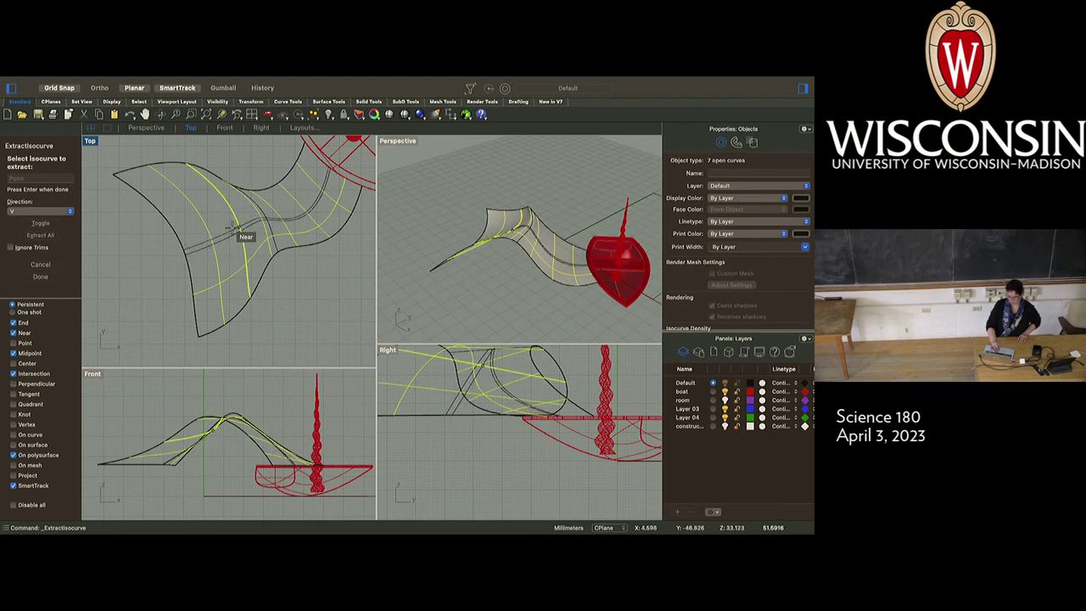
{"action": "left_click", "coordinate": [227, 233]}
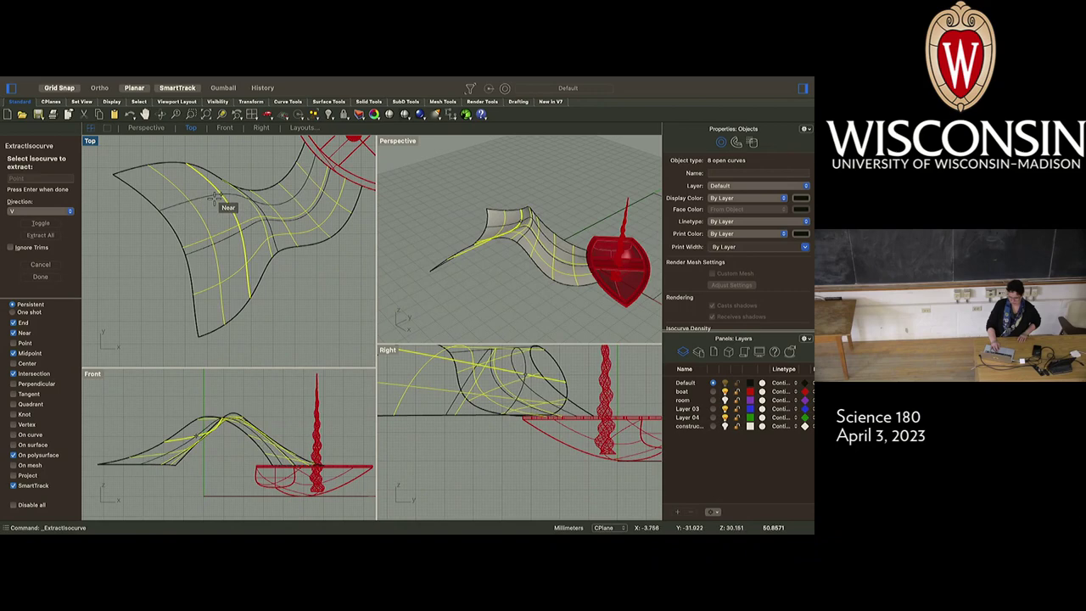
{"action": "left_click", "coordinate": [214, 196]}
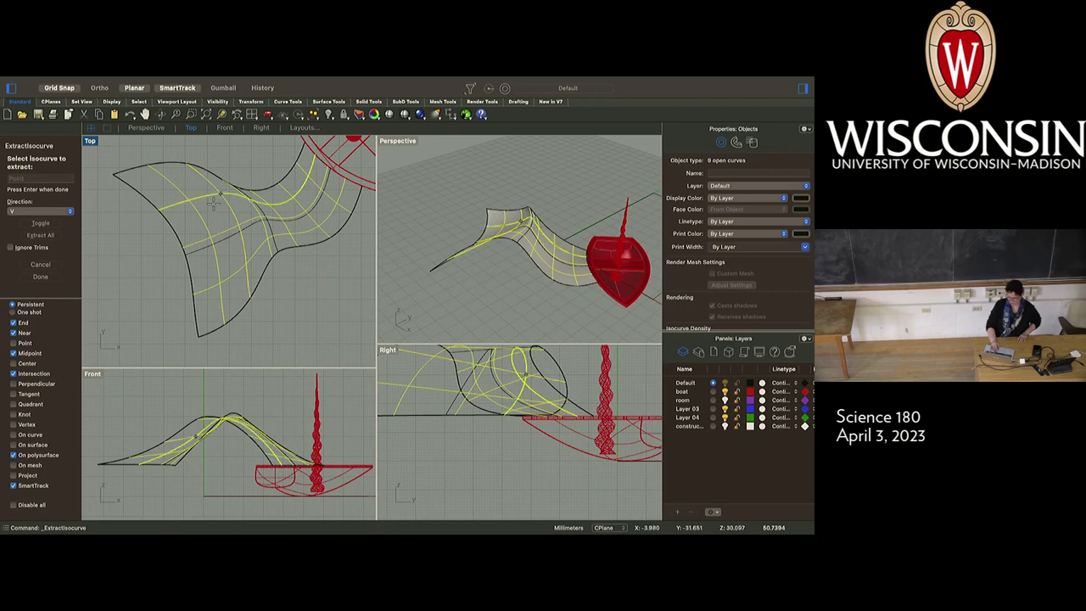
{"action": "key", "text": "Return"}
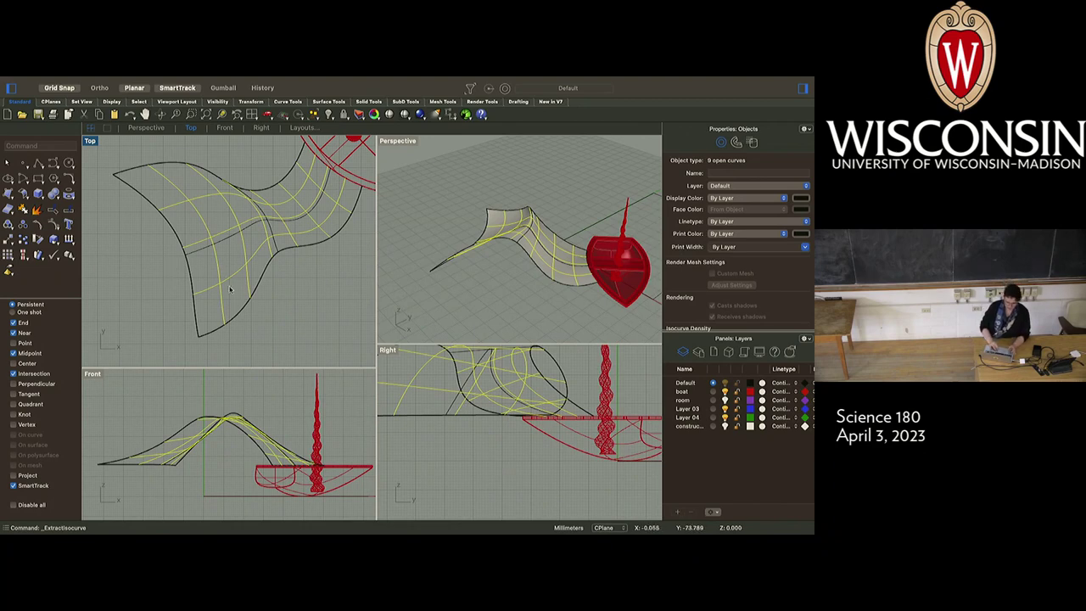
Add the surface's two long edge curves and its outer end curve to the selected isocurves in the Top view.
{"action": "left_click", "coordinate": [270, 281]}
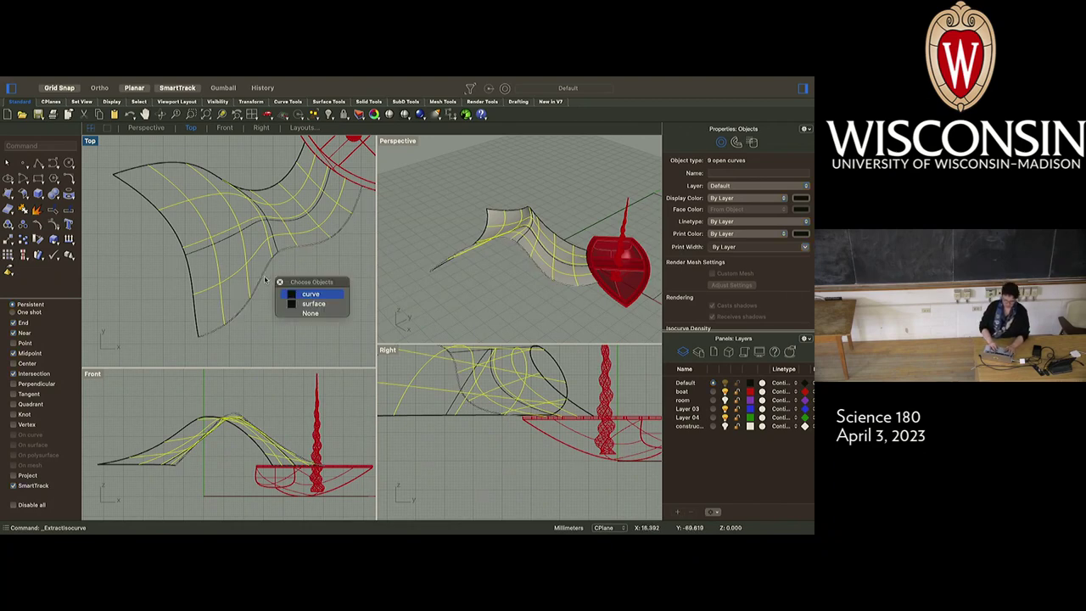
{"action": "left_click", "coordinate": [310, 294]}
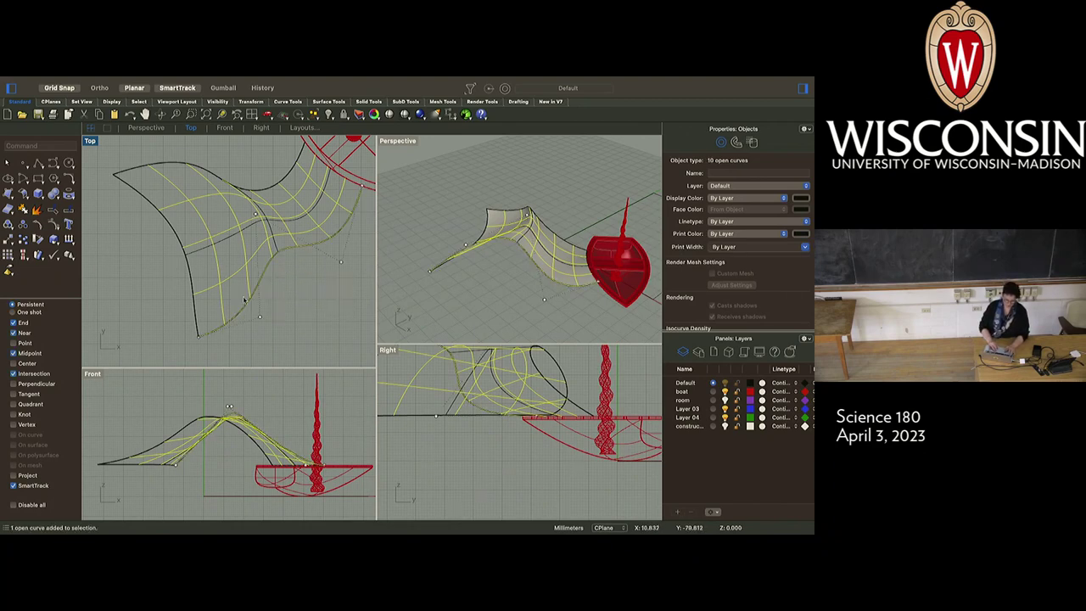
{"action": "left_click", "coordinate": [186, 275]}
{"action": "left_click", "coordinate": [232, 290]}
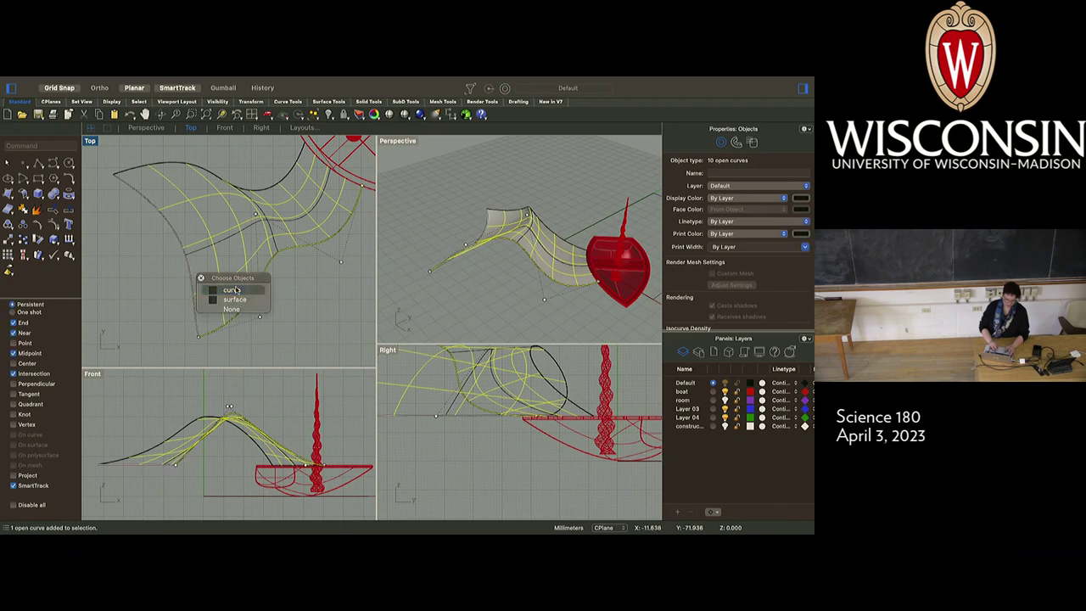
{"action": "left_click", "coordinate": [266, 188]}
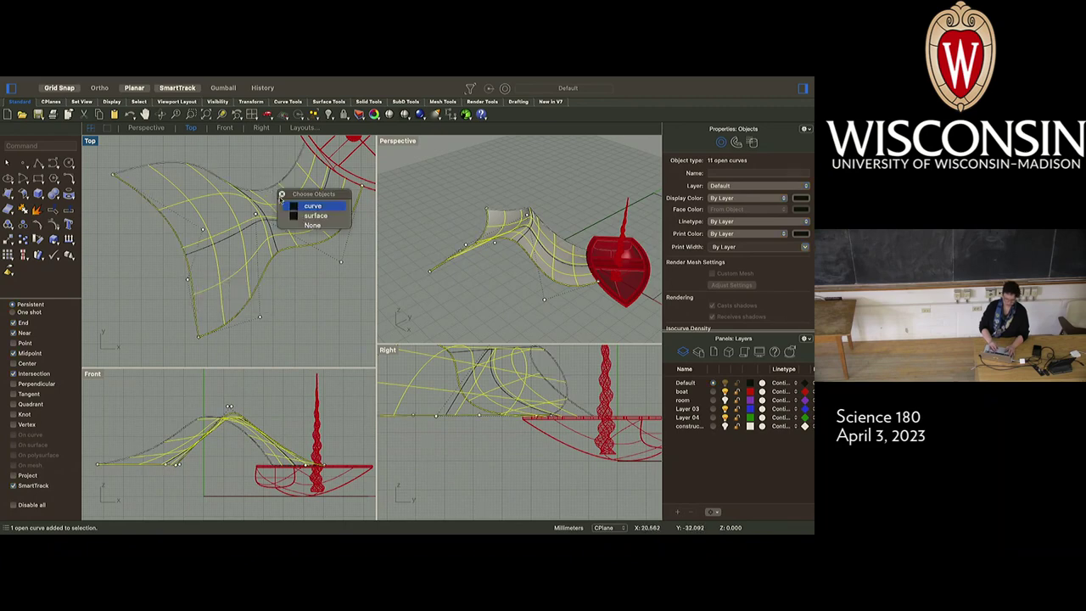
{"action": "left_click", "coordinate": [298, 205]}
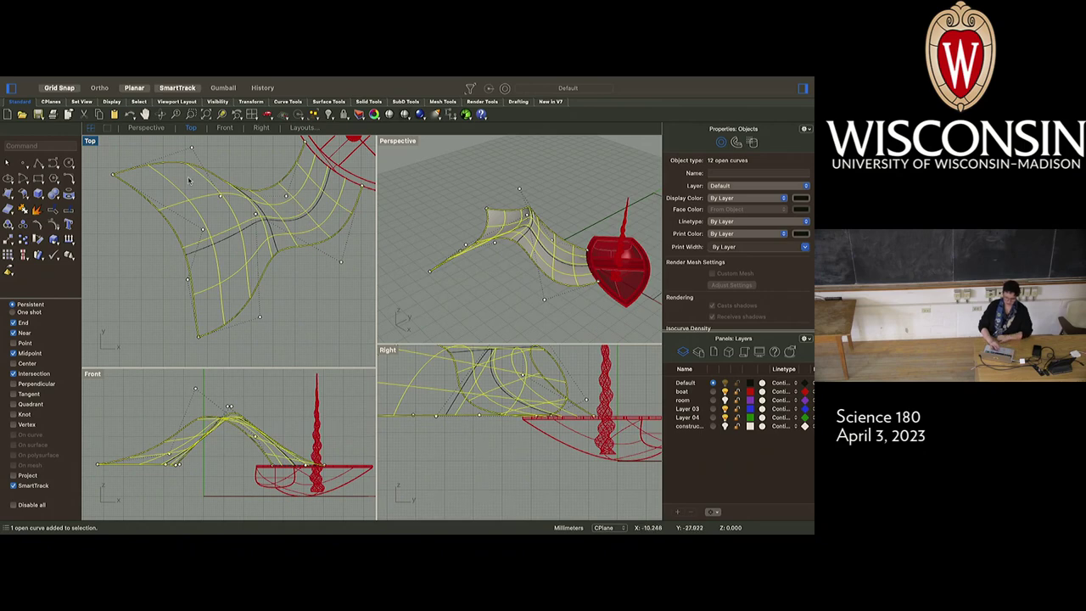
Try piping the selected curves with flat caps and a 2 mm radius, and undo the pipes.
{"action": "left_click", "coordinate": [39, 196]}
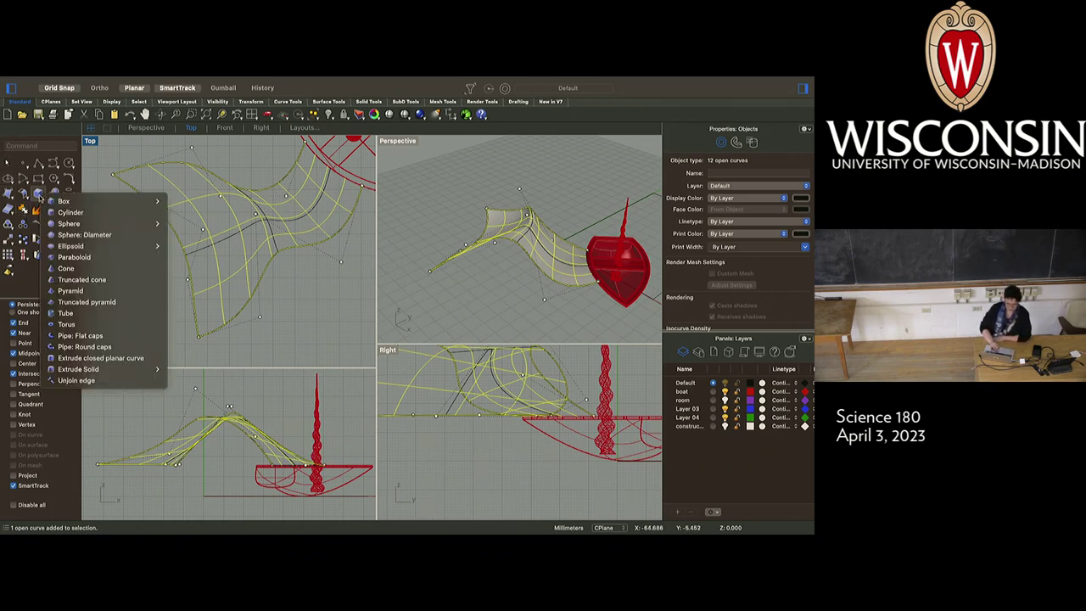
{"action": "left_click", "coordinate": [67, 336]}
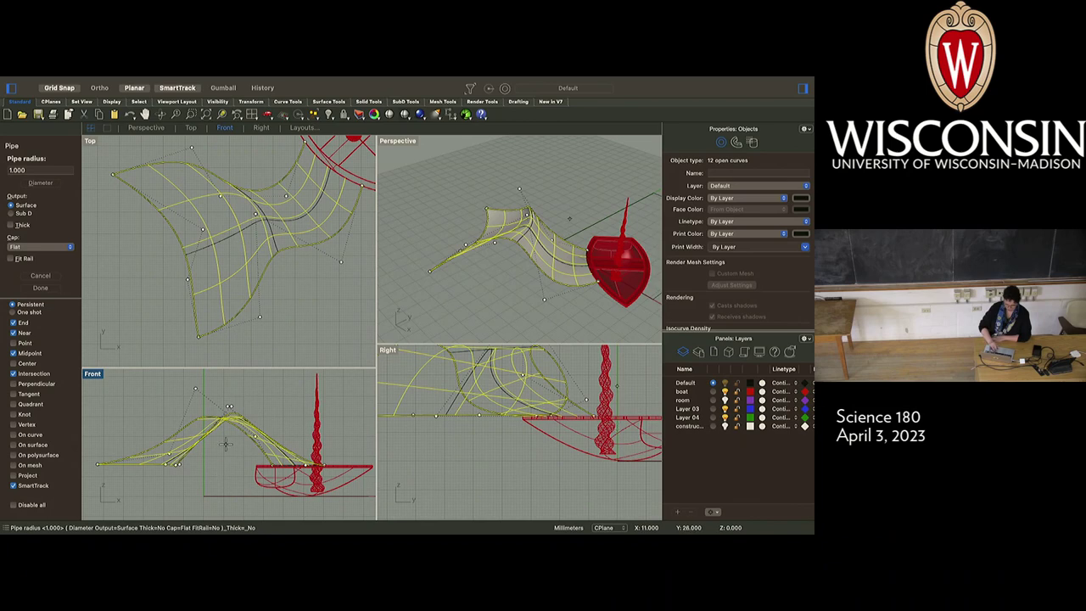
{"action": "scroll", "coordinate": [226, 443], "scroll_direction": "up", "scroll_amount": 6}
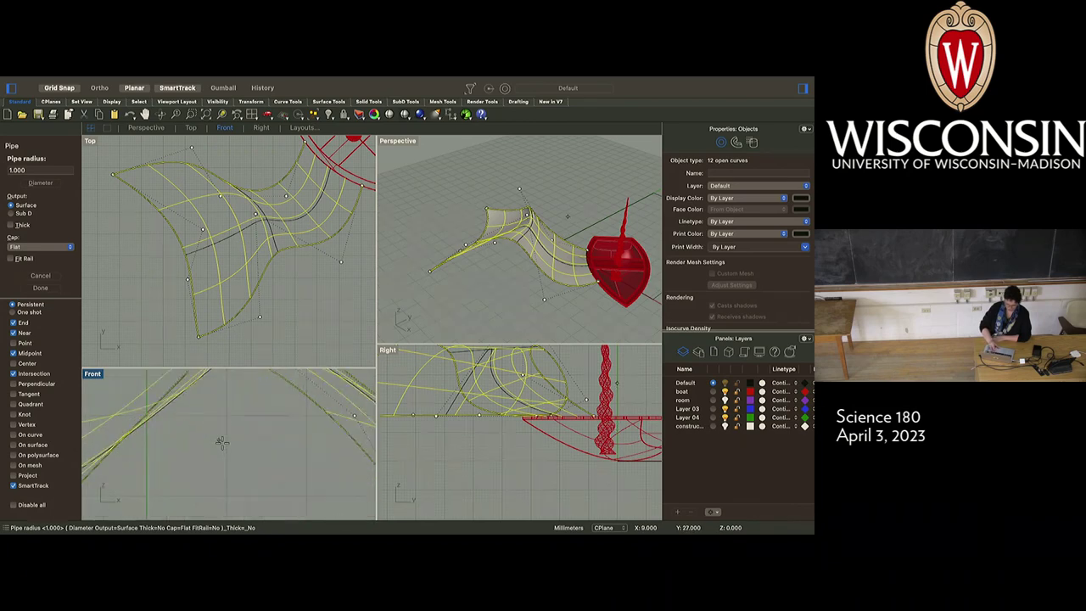
{"action": "scroll", "coordinate": [222, 442], "scroll_direction": "down", "scroll_amount": 2}
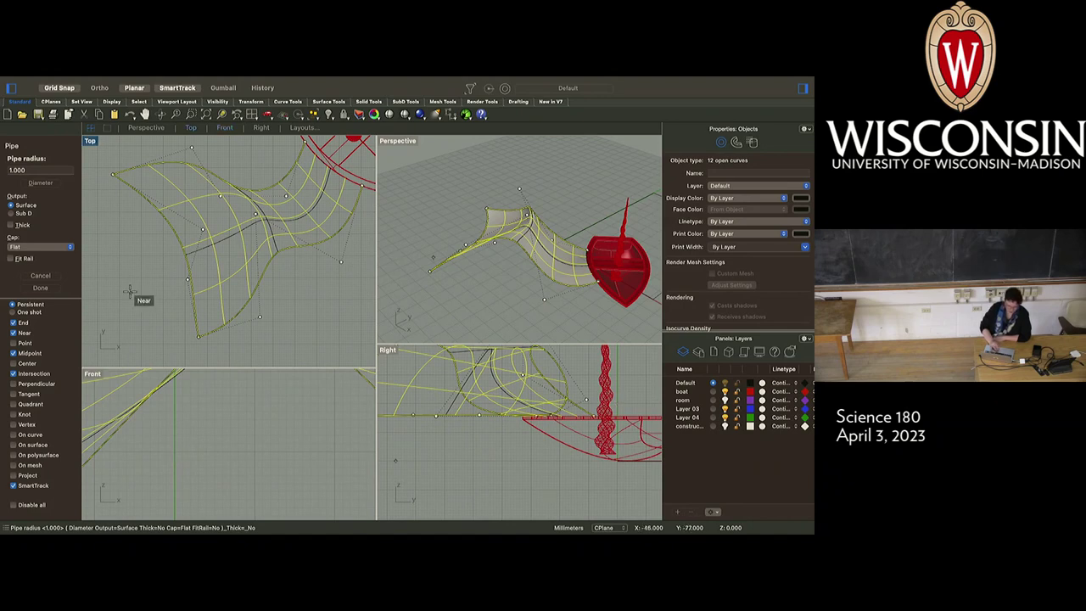
{"action": "scroll", "coordinate": [167, 280], "scroll_direction": "up", "scroll_amount": 5}
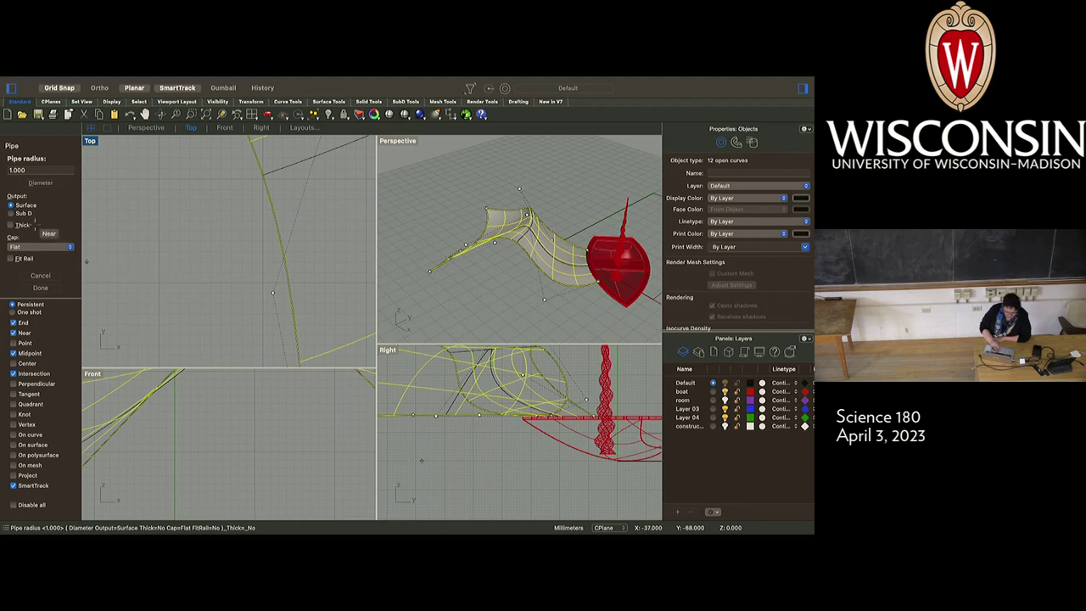
{"action": "left_click", "coordinate": [28, 169]}
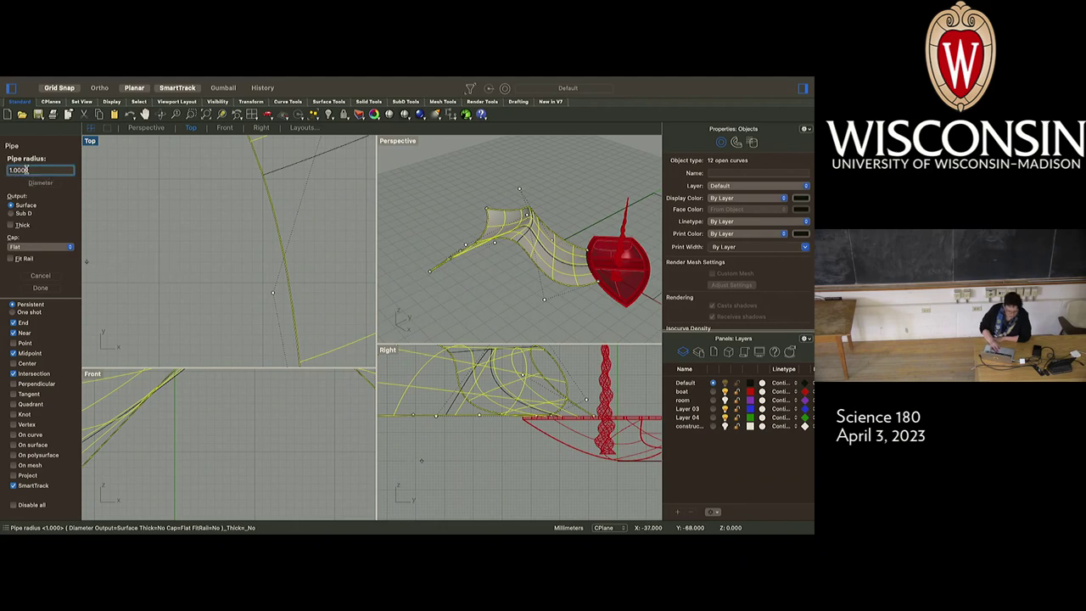
{"action": "left_click_drag", "start_coordinate": [27, 169], "coordinate": [2, 168]}
{"action": "type", "text": "2"}
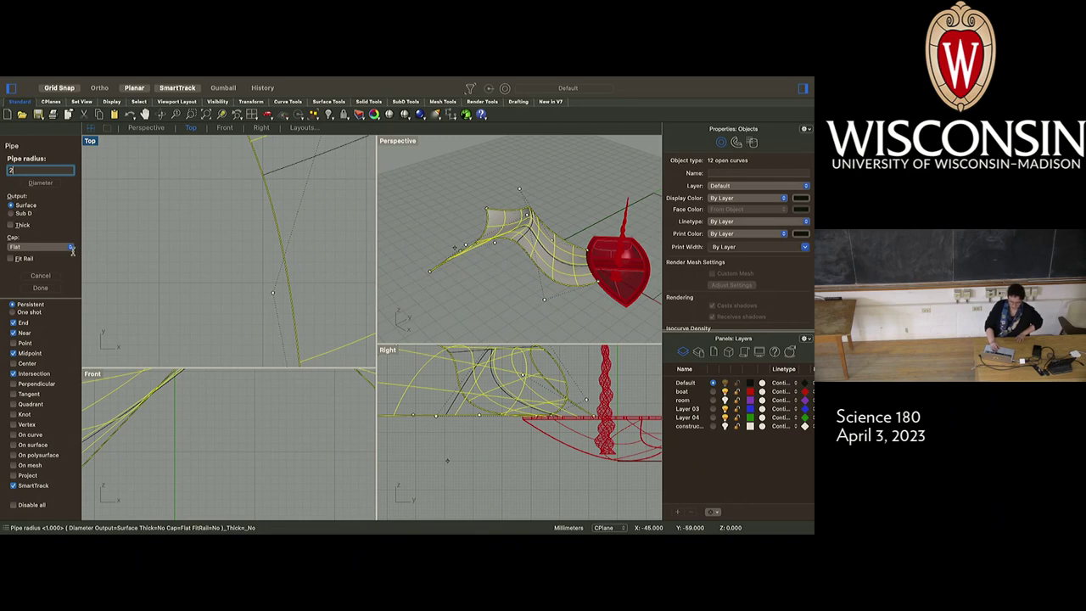
{"action": "left_click", "coordinate": [46, 290]}
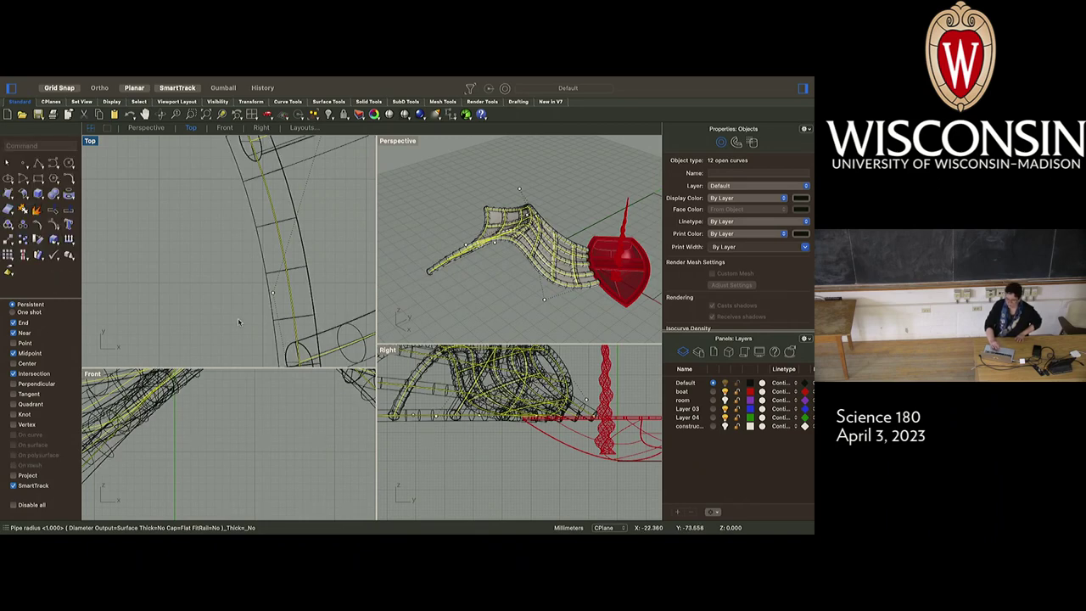
{"action": "right_click_drag", "start_coordinate": [475, 280], "coordinate": [530, 295]}
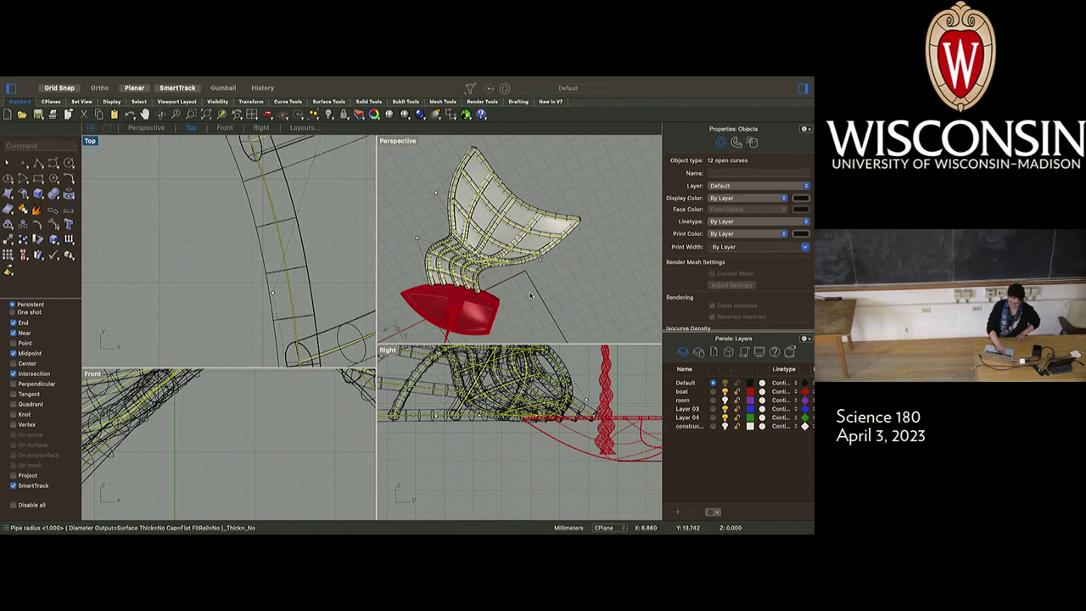
{"action": "key", "text": "super+z"}
{"action": "mouse_move", "coordinate": [5, 81]}
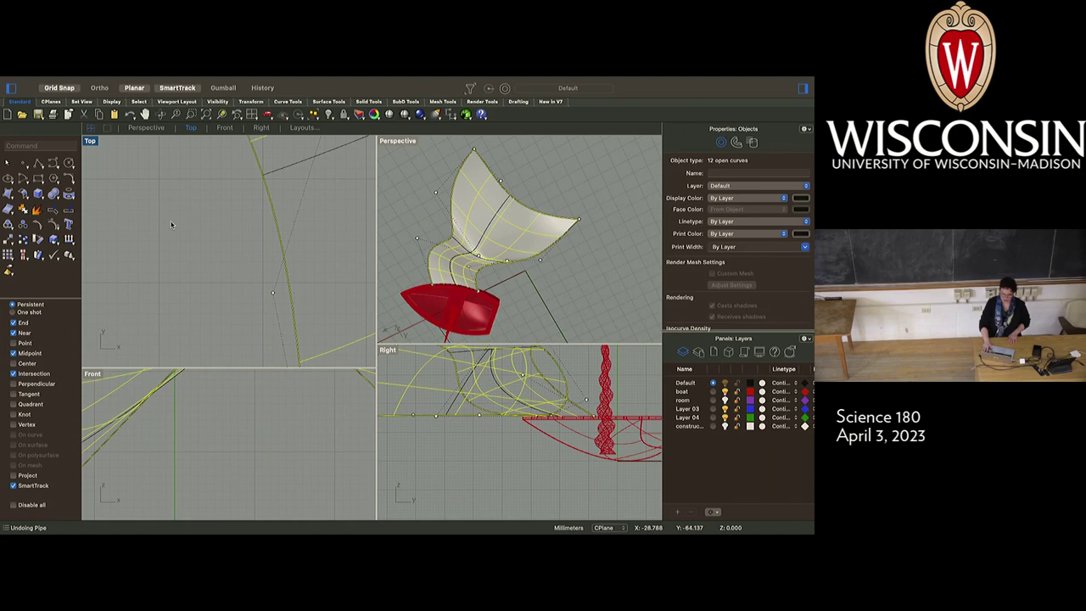
Pipe the selected curves with flat caps and a 1 mm radius, and clear the selection.
{"action": "key", "text": "Return"}
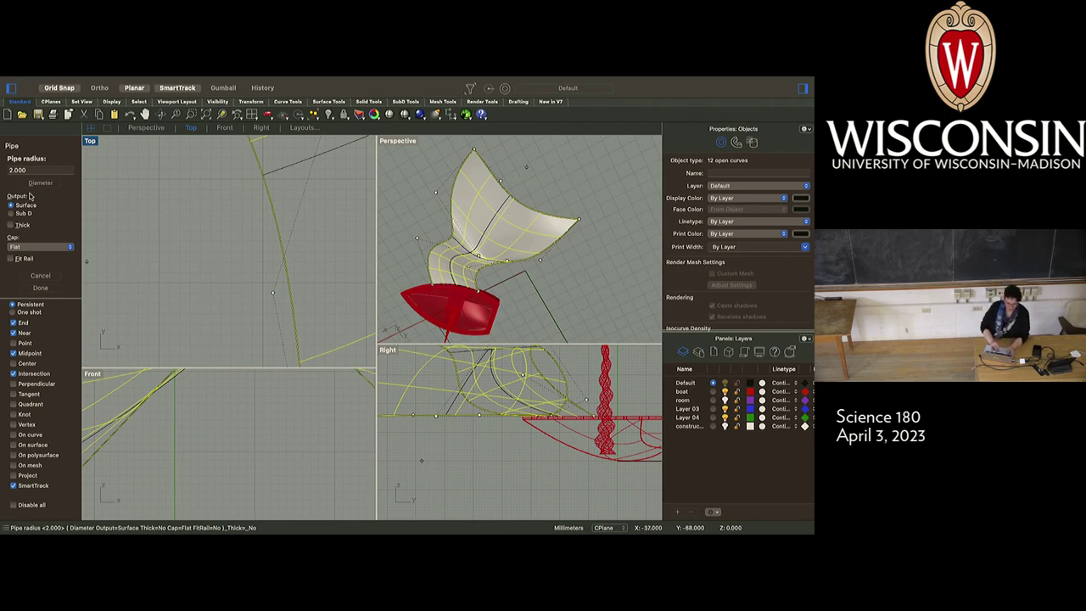
{"action": "left_click", "coordinate": [13, 170]}
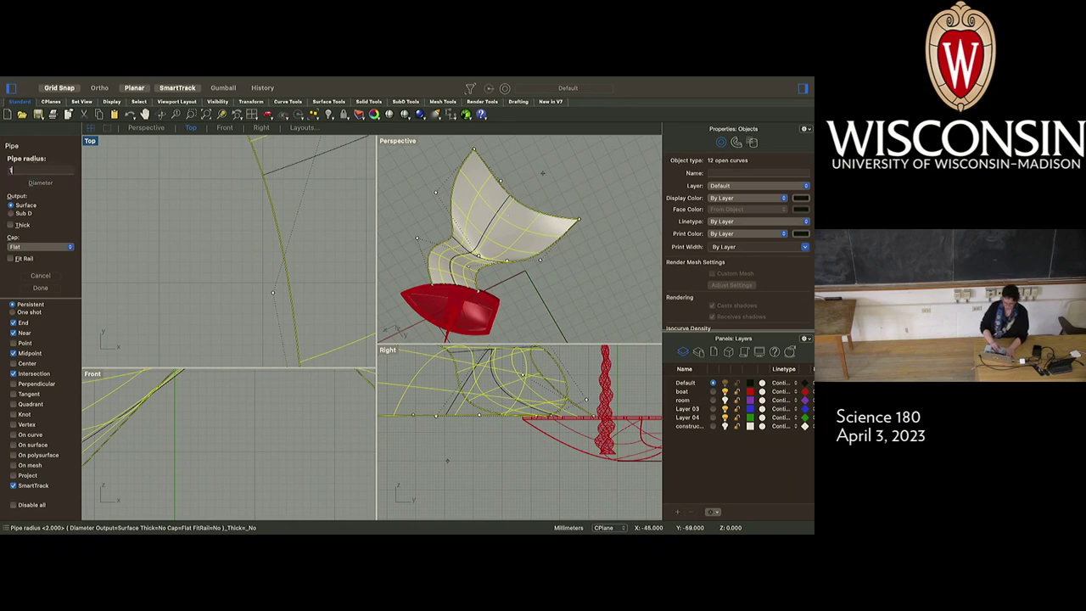
{"action": "type", "text": "1"}
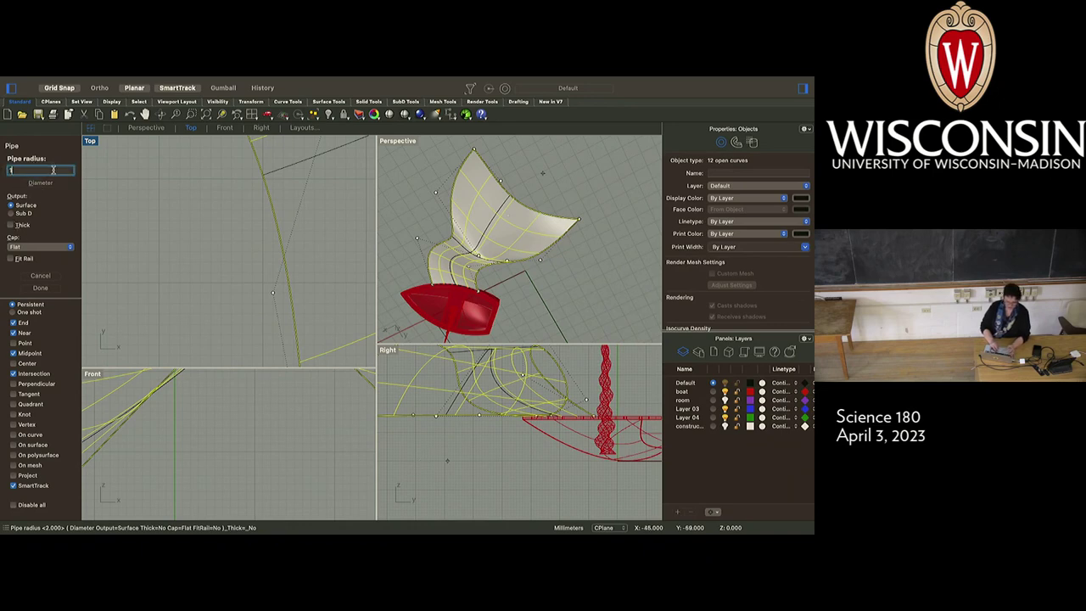
{"action": "left_click", "coordinate": [41, 287]}
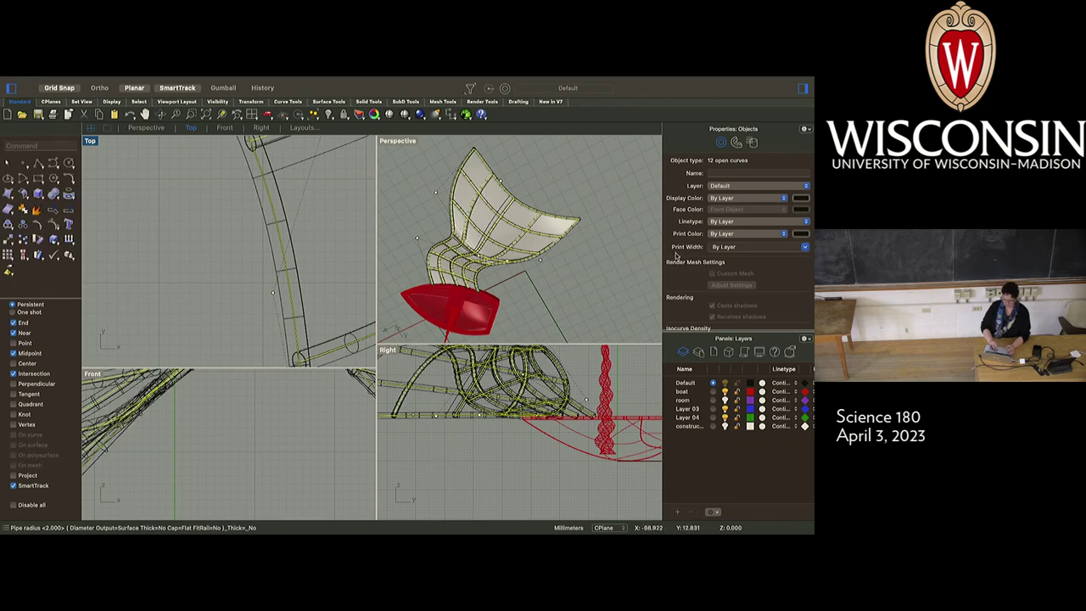
{"action": "left_click", "coordinate": [602, 285]}
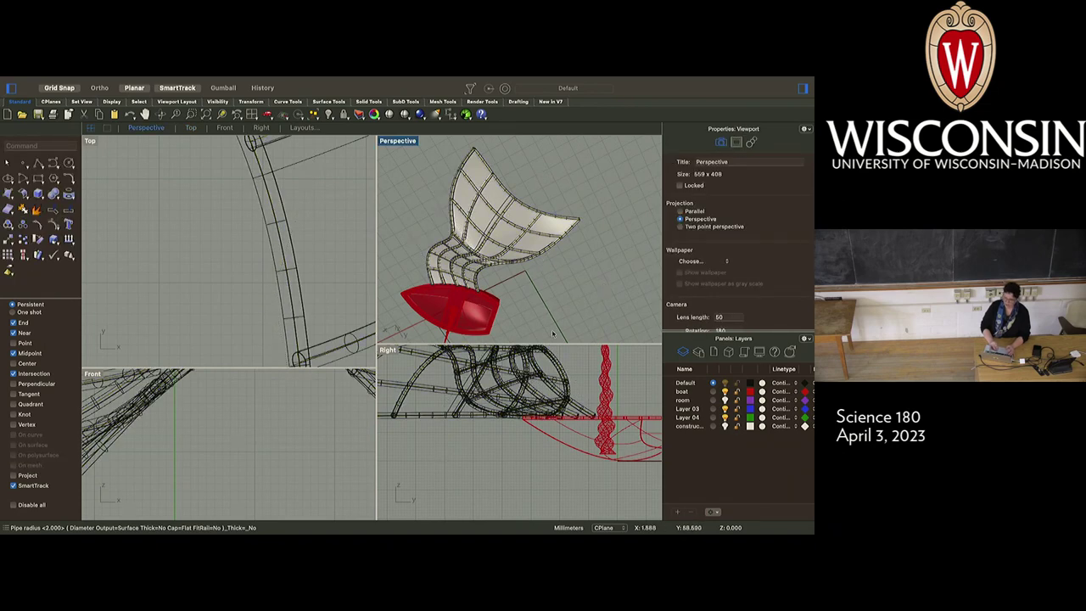
Set the Perspective viewport to Rendered display and inspect the piped grid beside the boat from above and the side.
{"action": "right_click_drag", "start_coordinate": [564, 285], "coordinate": [488, 290]}
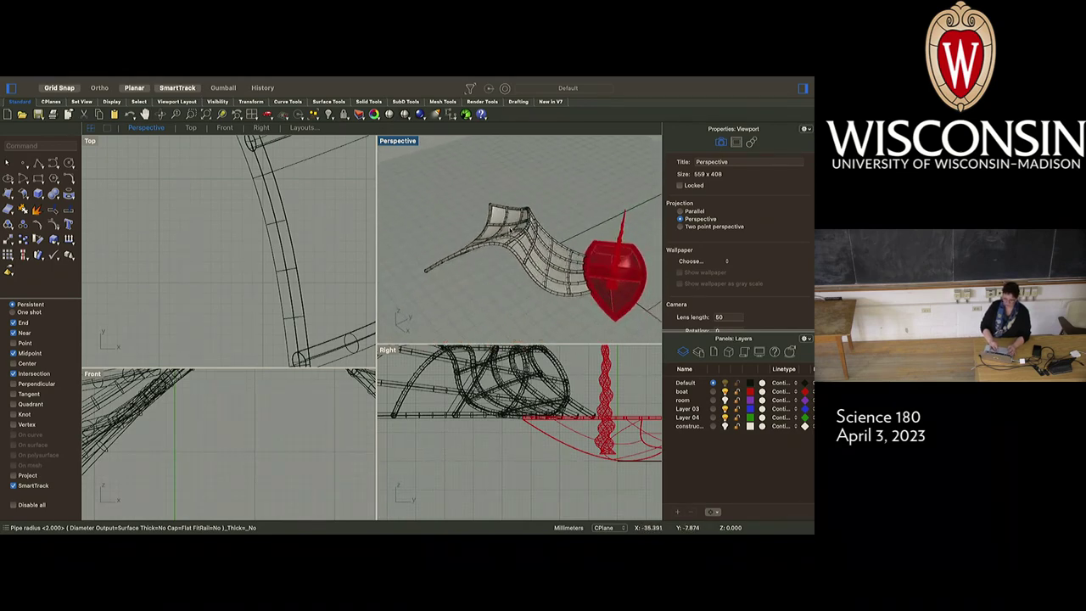
{"action": "left_click", "coordinate": [406, 116]}
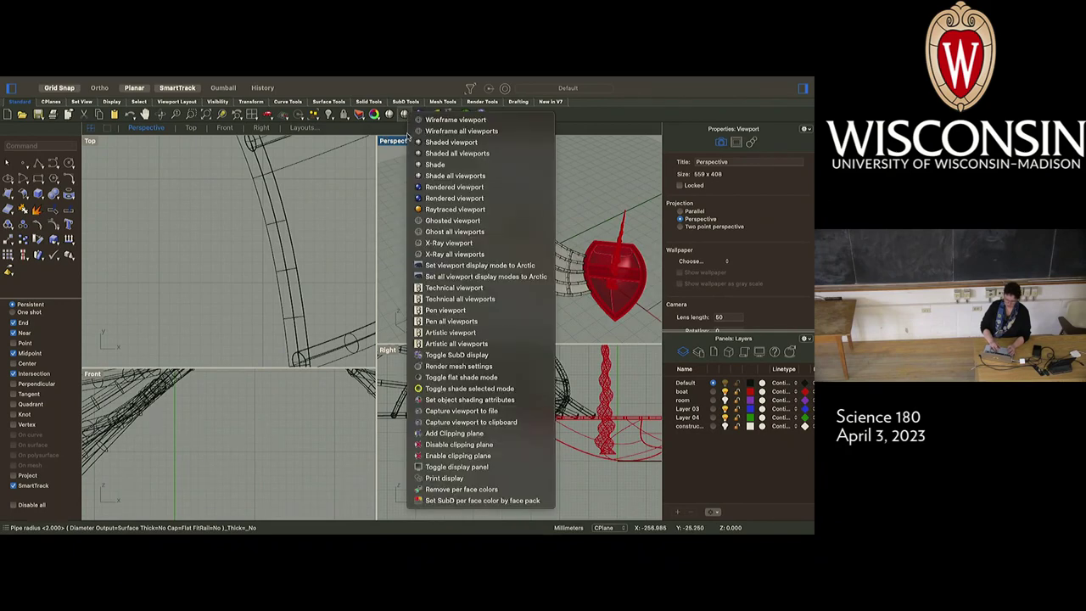
{"action": "left_click", "coordinate": [440, 188]}
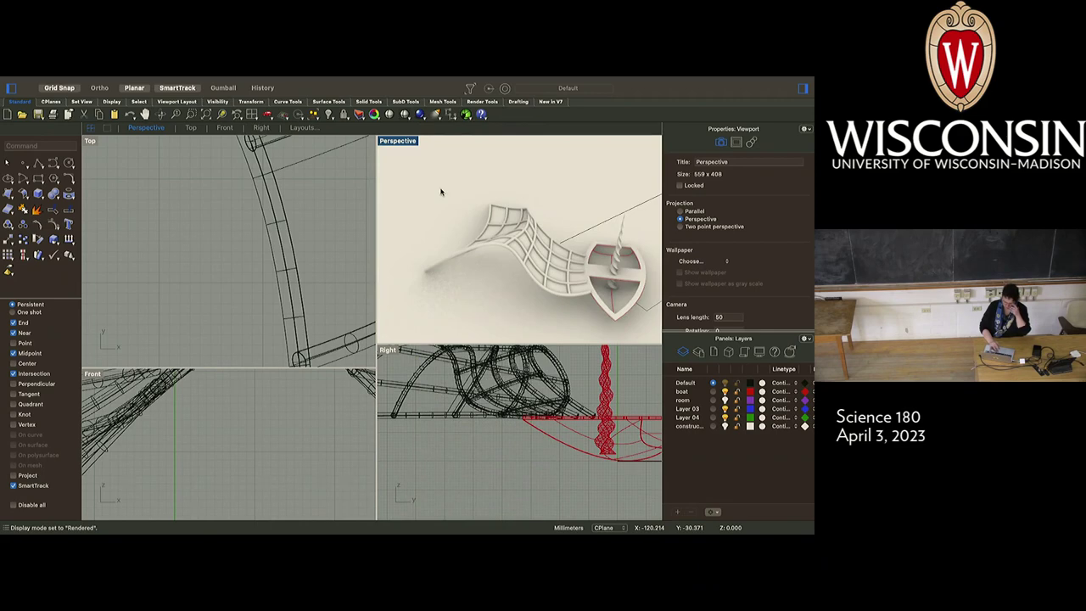
{"action": "scroll", "coordinate": [570, 235], "scroll_direction": "down", "scroll_amount": 10}
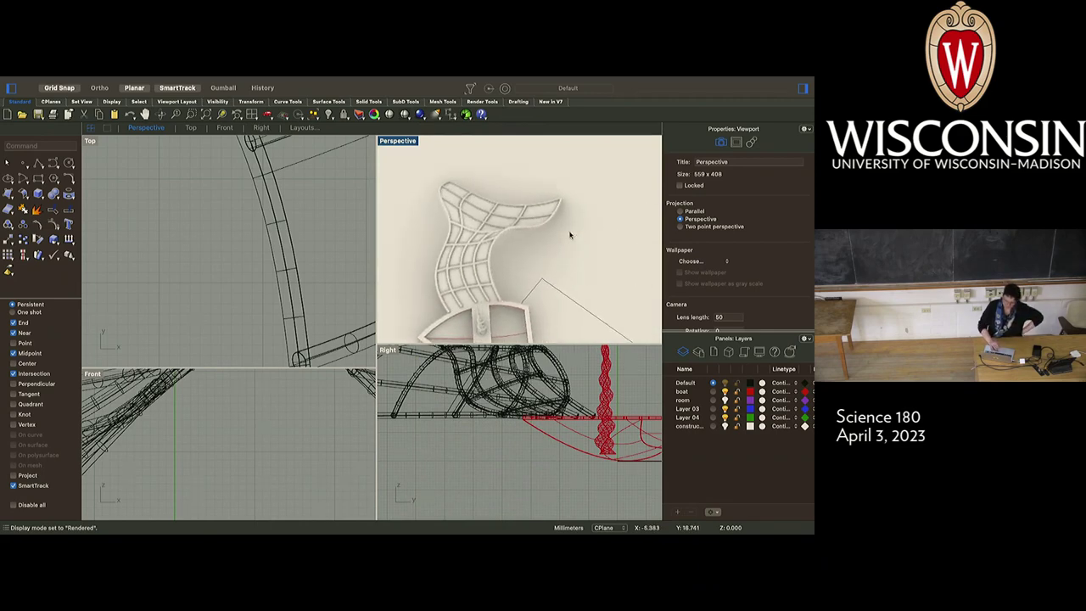
{"action": "scroll", "coordinate": [569, 236], "scroll_direction": "left", "scroll_amount": 10}
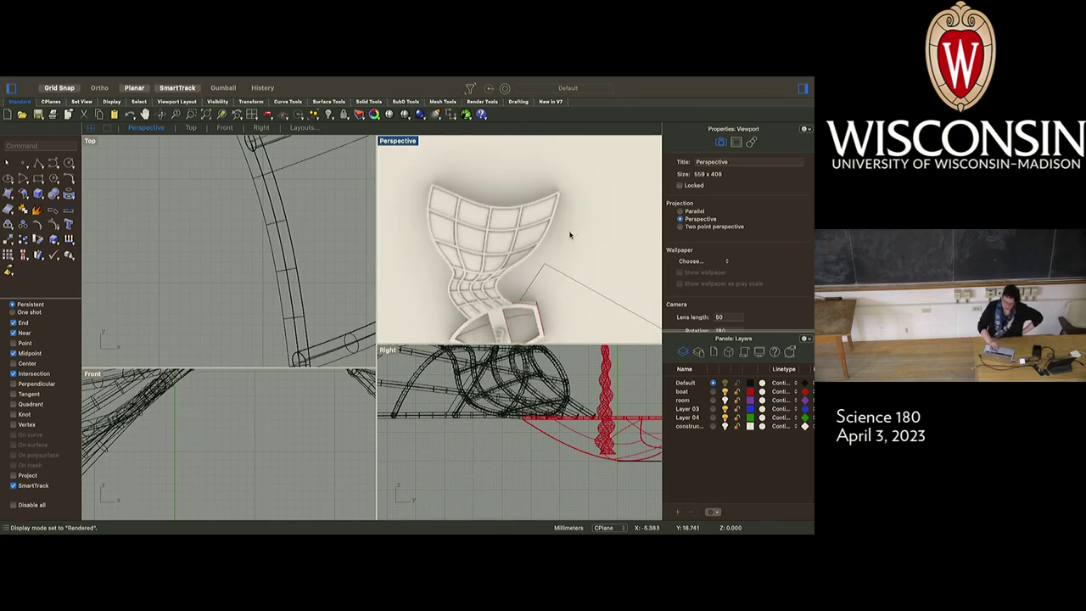
{"action": "scroll", "coordinate": [569, 235], "scroll_direction": "left", "scroll_amount": 10}
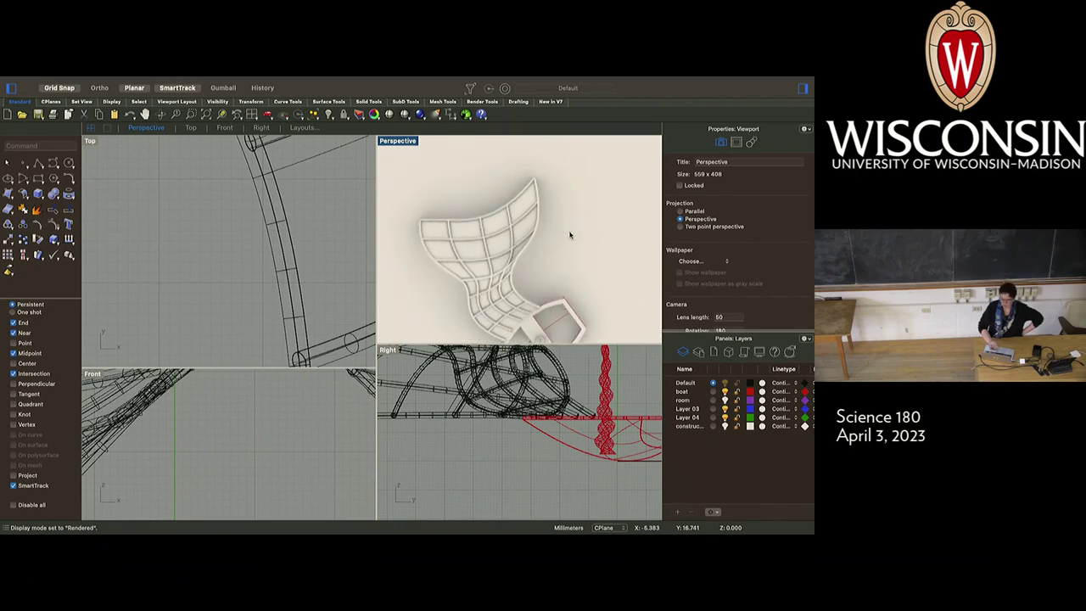
{"action": "scroll", "coordinate": [569, 235], "scroll_direction": "up", "scroll_amount": 10}
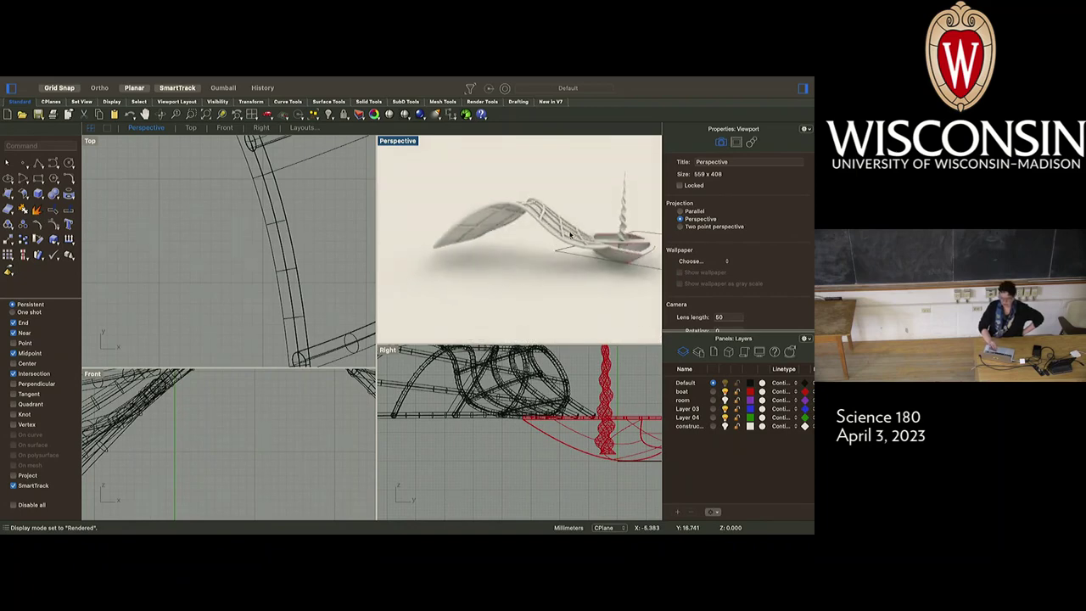
{"action": "scroll", "coordinate": [569, 235], "scroll_direction": "left", "scroll_amount": 10}
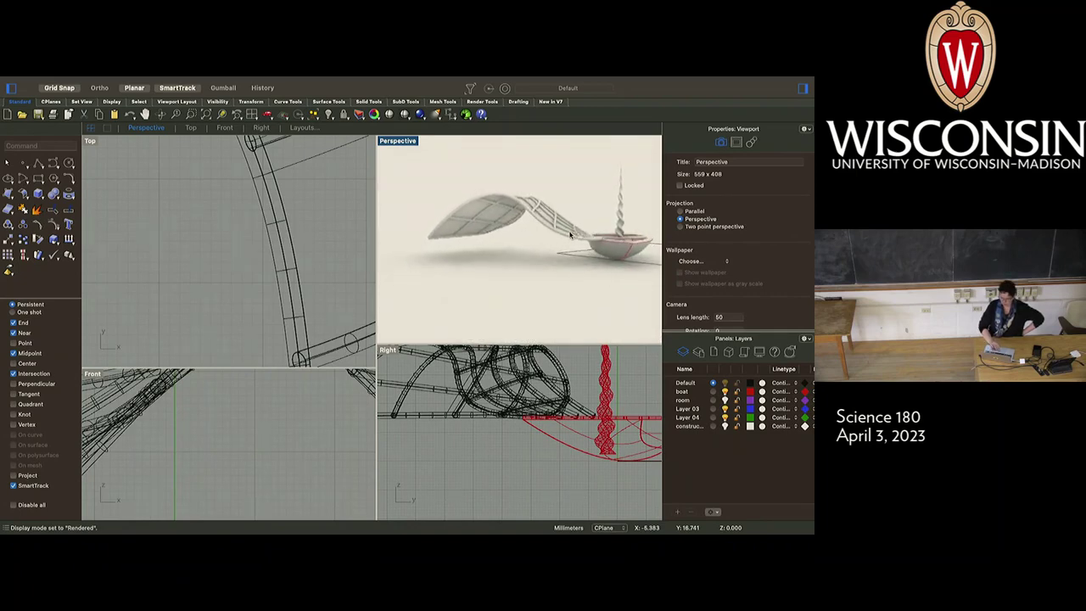
{"action": "scroll", "coordinate": [570, 235], "scroll_direction": "left", "scroll_amount": 3}
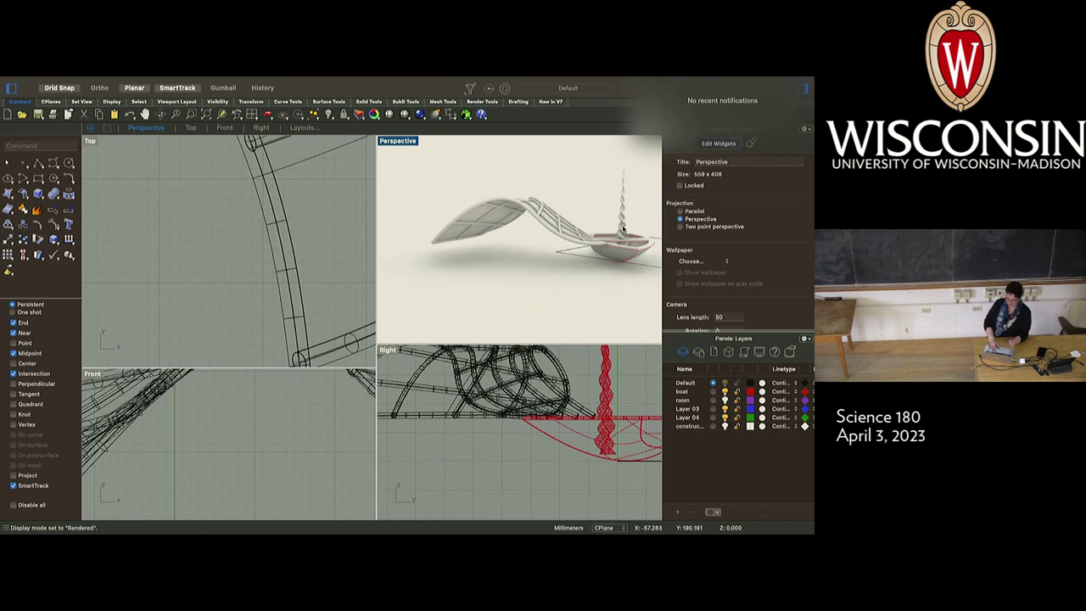
{"action": "scroll", "coordinate": [543, 263], "scroll_direction": "down", "scroll_amount": 5}
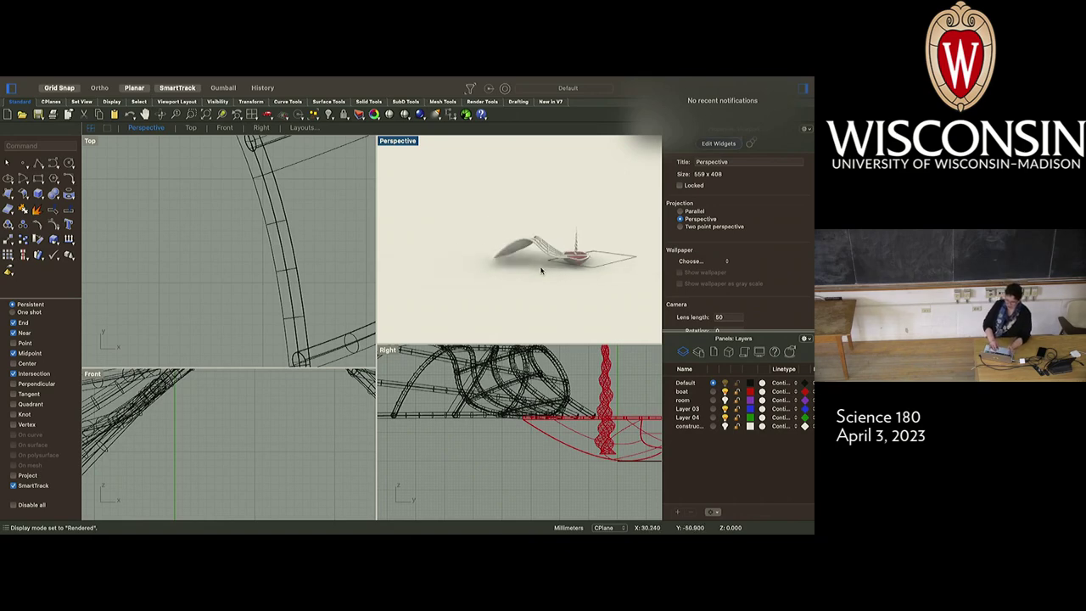
Select the whole piped lattice with its surface and curves in the Top view, adding the members missed by the selection window.
{"action": "left_click", "coordinate": [228, 255]}
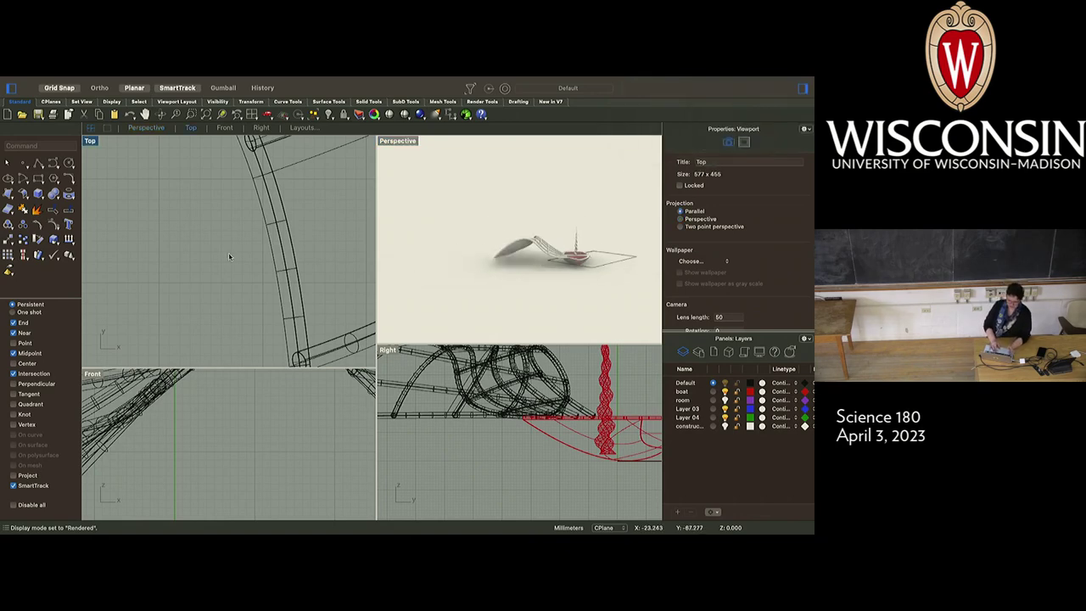
{"action": "scroll", "coordinate": [228, 254], "scroll_direction": "down", "scroll_amount": 10}
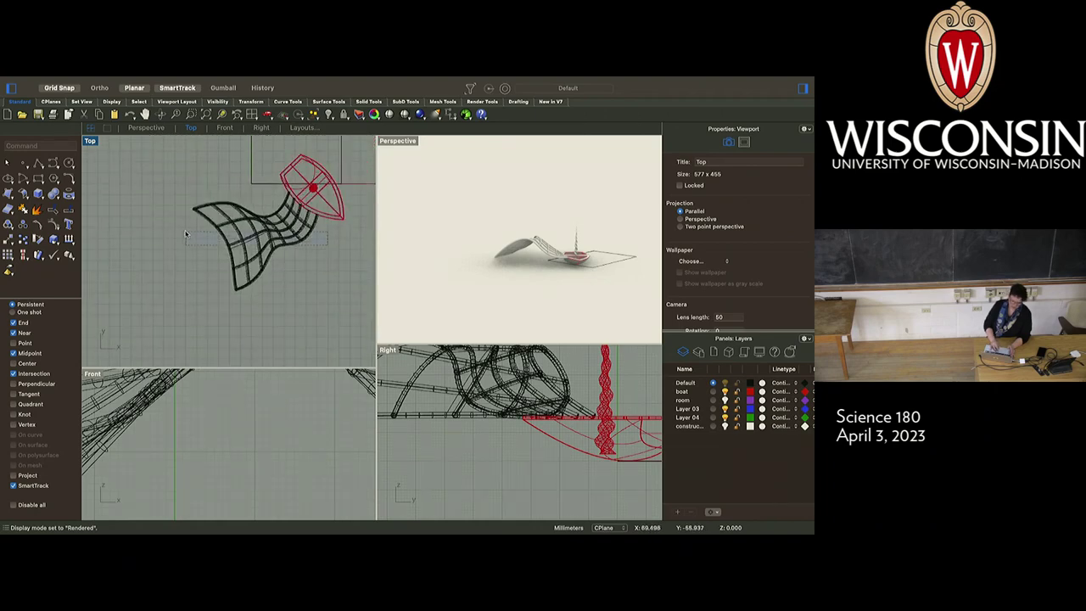
{"action": "left_click_drag", "start_coordinate": [186, 233], "coordinate": [186, 234]}
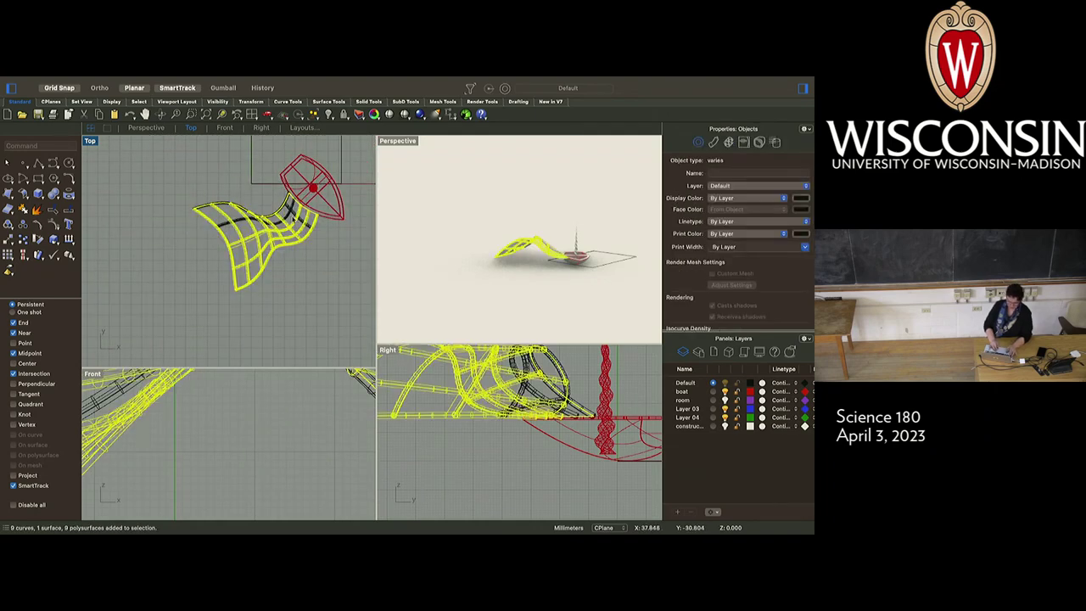
{"action": "left_click", "coordinate": [291, 218]}
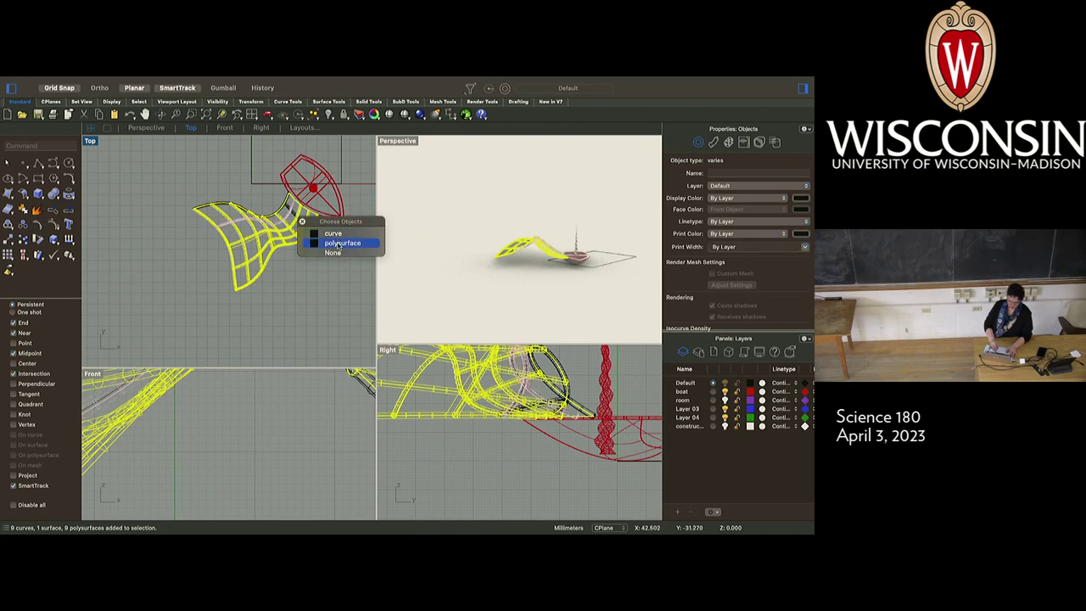
{"action": "left_click", "coordinate": [332, 234]}
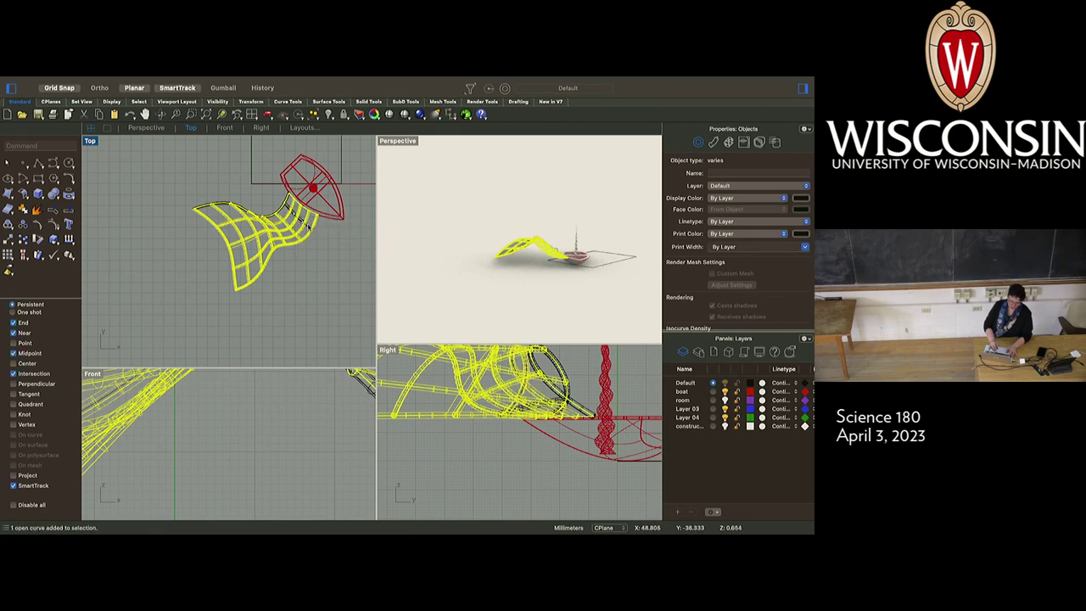
{"action": "left_click", "coordinate": [301, 221]}
{"action": "left_click", "coordinate": [302, 226], "text": "shift"}
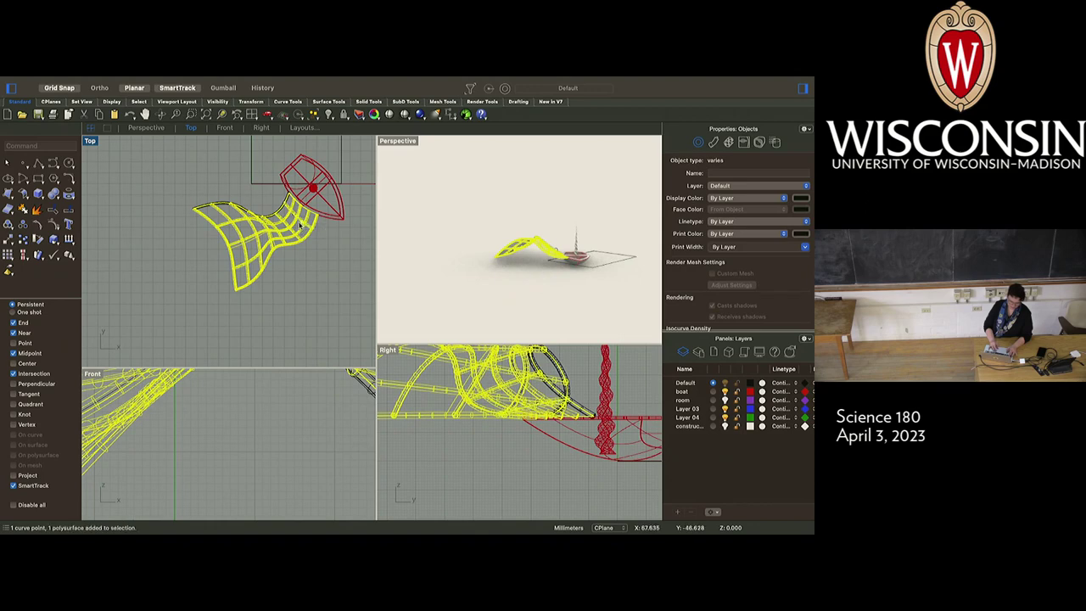
{"action": "left_click", "coordinate": [219, 212], "text": "shift"}
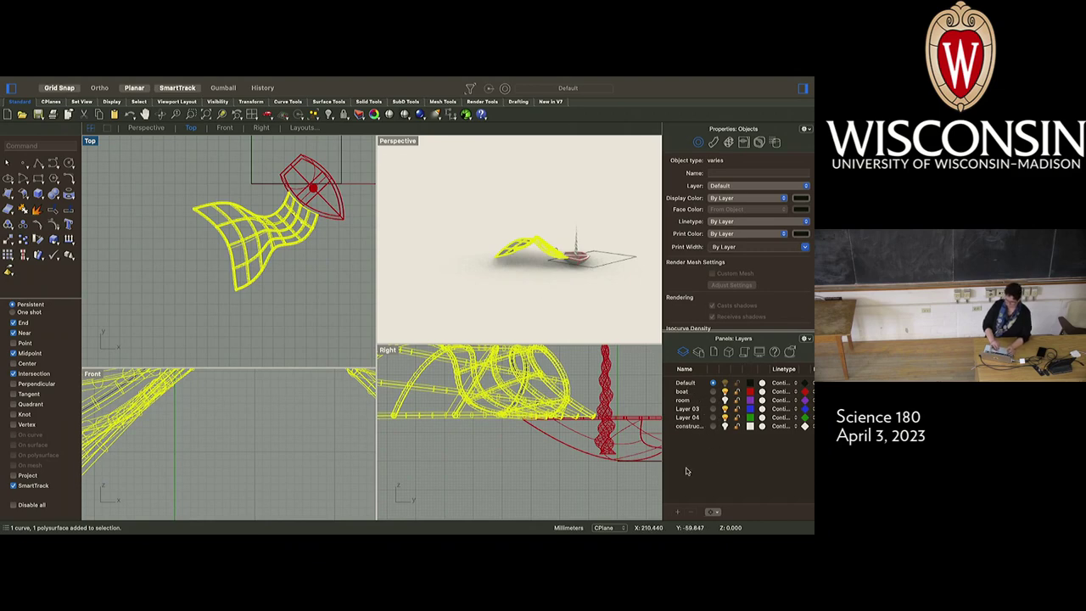
Rename Layer 03 as wings, nest it as a sublayer of boat, and expand the boat layer.
{"action": "left_click", "coordinate": [685, 410]}
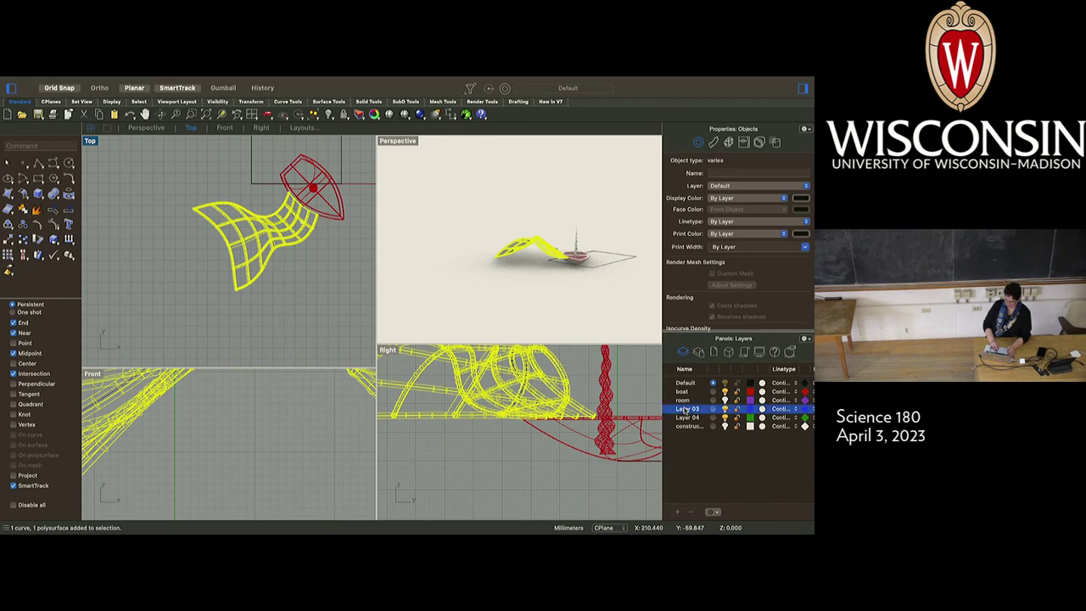
{"action": "left_click", "coordinate": [685, 410]}
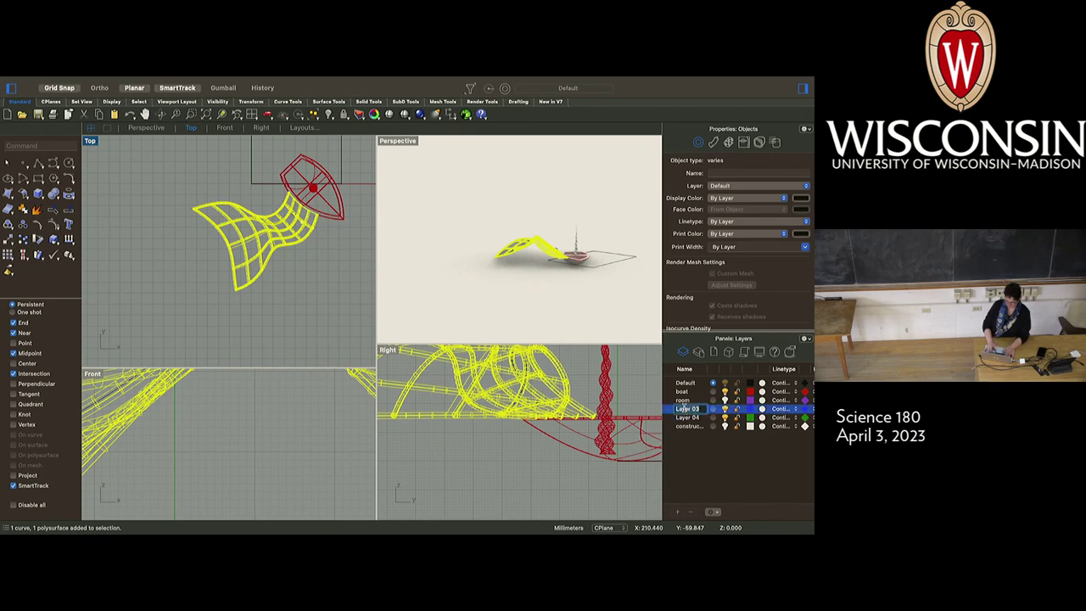
{"action": "type", "text": "wings"}
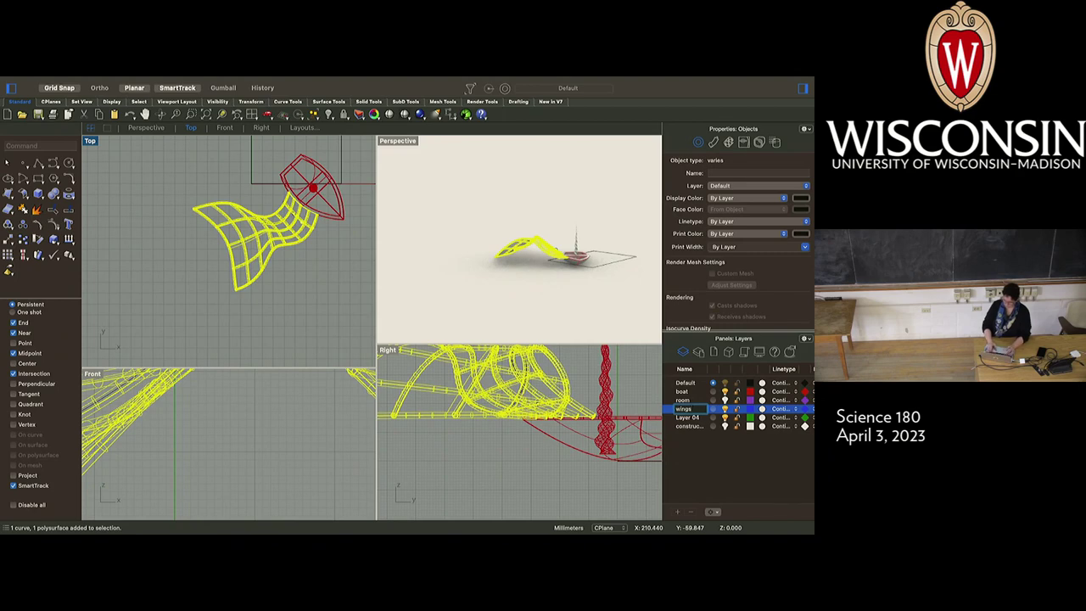
{"action": "left_click", "coordinate": [709, 471]}
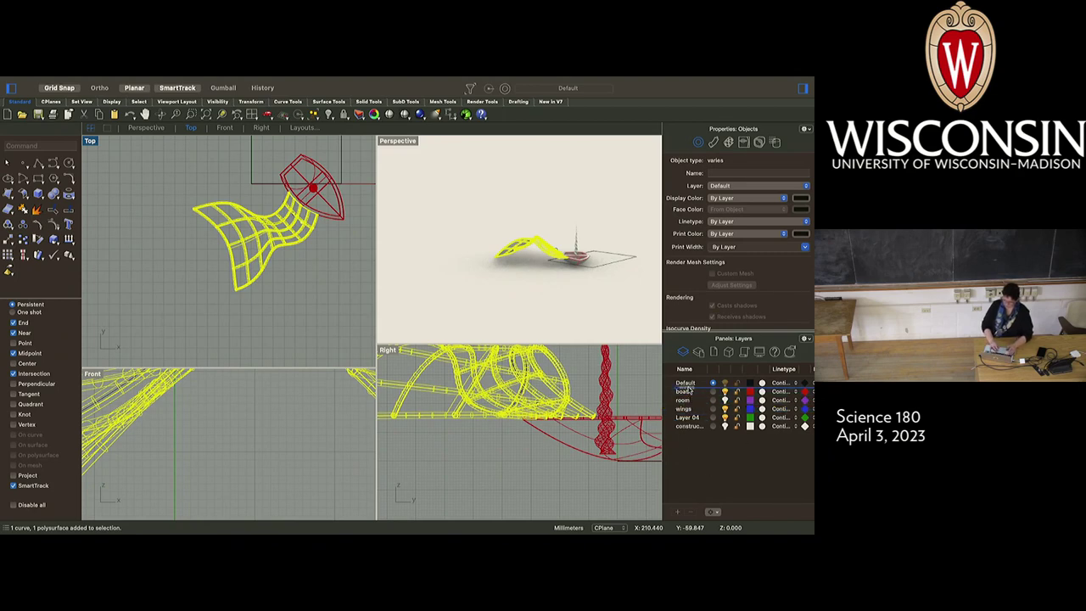
{"action": "left_click", "coordinate": [685, 392]}
{"action": "left_click_drag", "start_coordinate": [687, 393], "coordinate": [684, 393]}
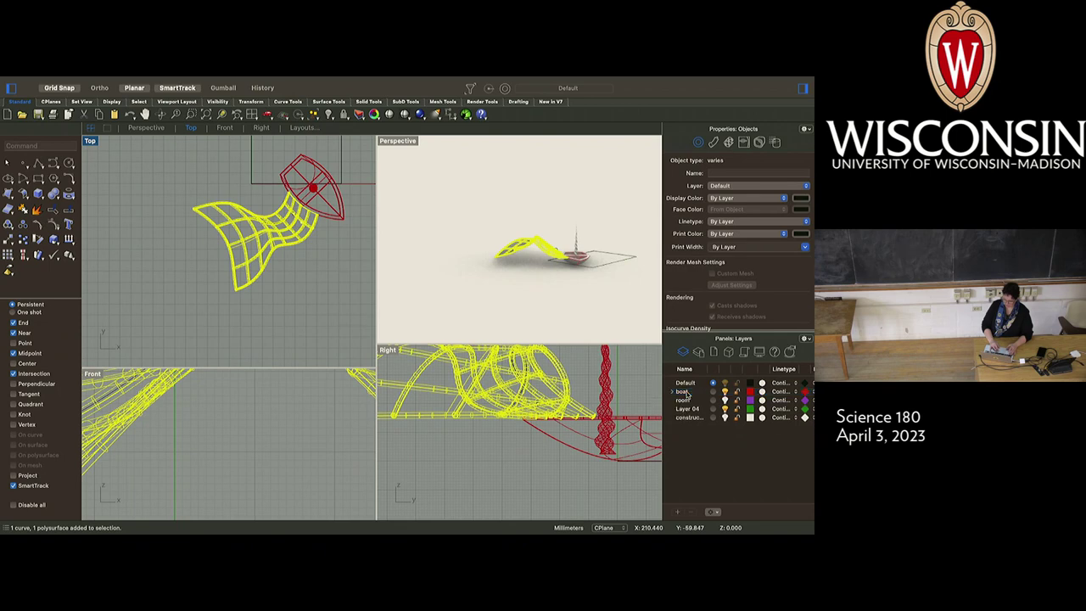
{"action": "left_click", "coordinate": [673, 391]}
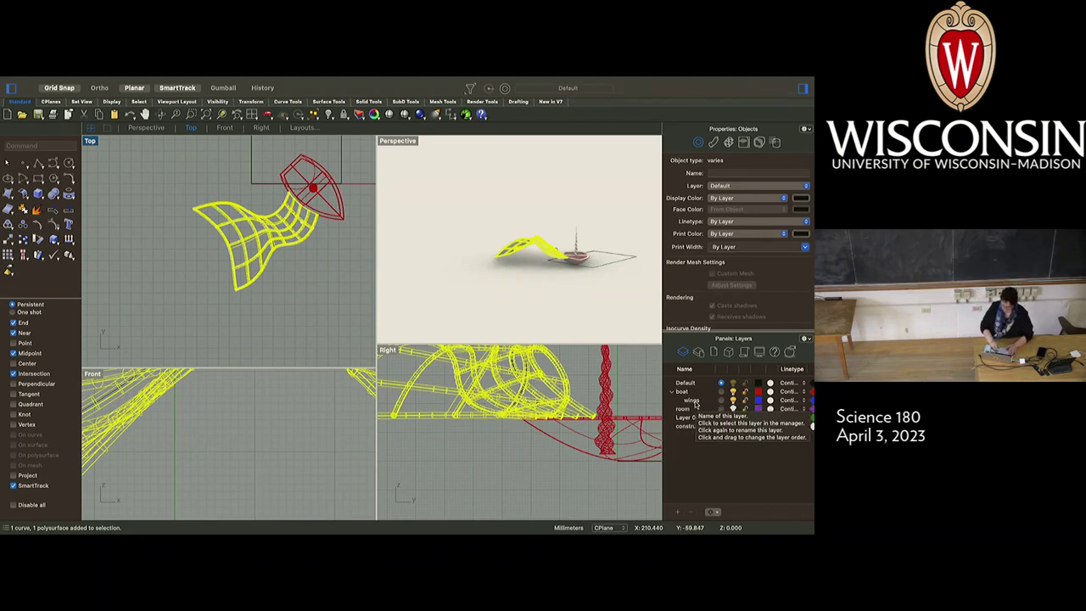
Move the selected lattice geometry to the wings layer and clear the selection.
{"action": "right_click", "coordinate": [695, 404]}
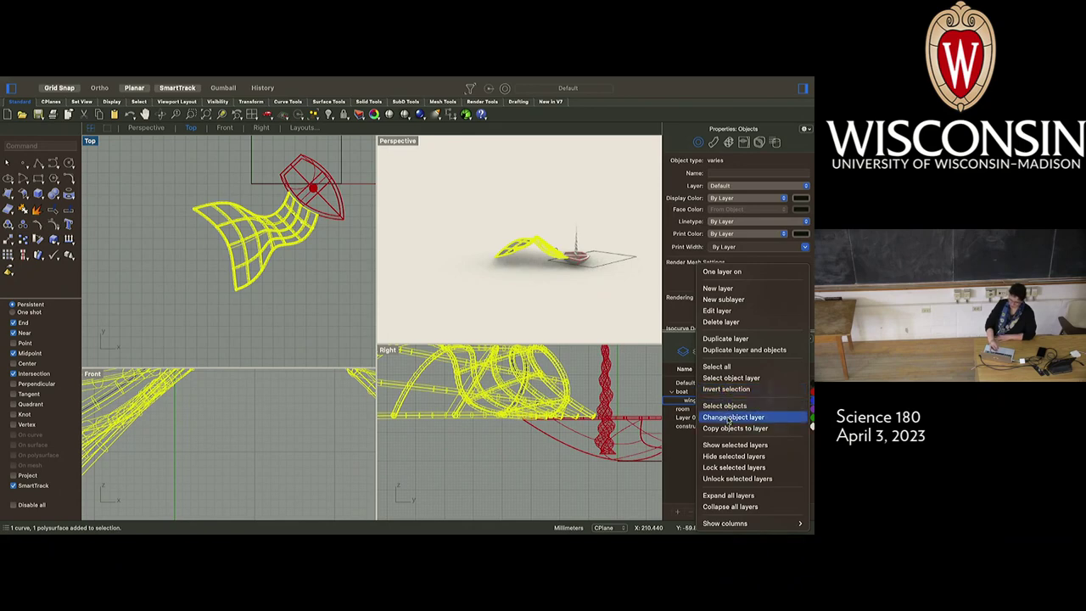
{"action": "left_click", "coordinate": [730, 417]}
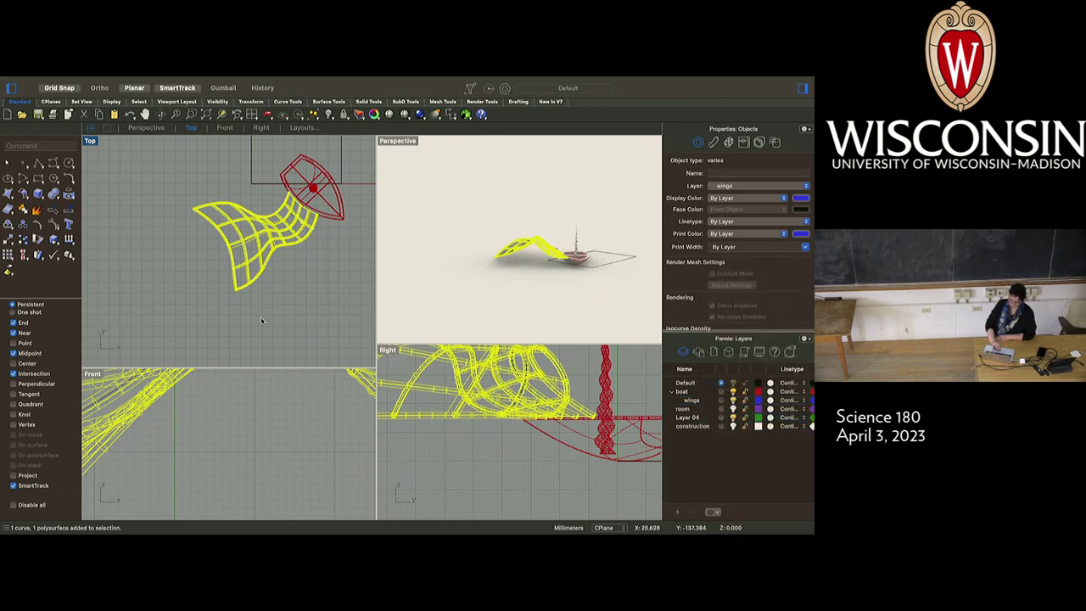
{"action": "left_click", "coordinate": [298, 307]}
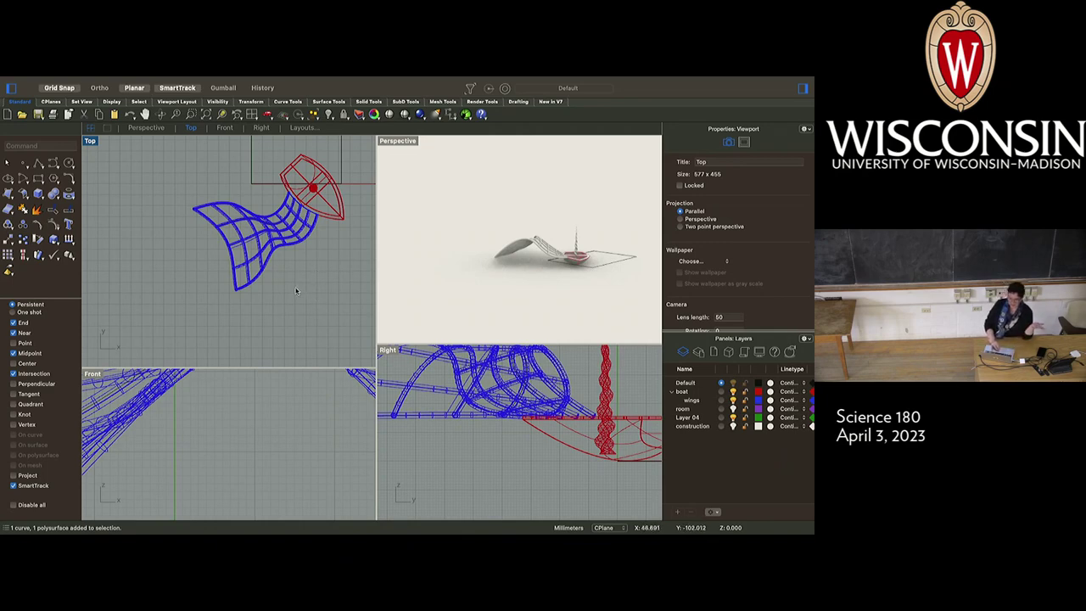
Select all objects on the wings layer and group them.
{"action": "left_click", "coordinate": [242, 229]}
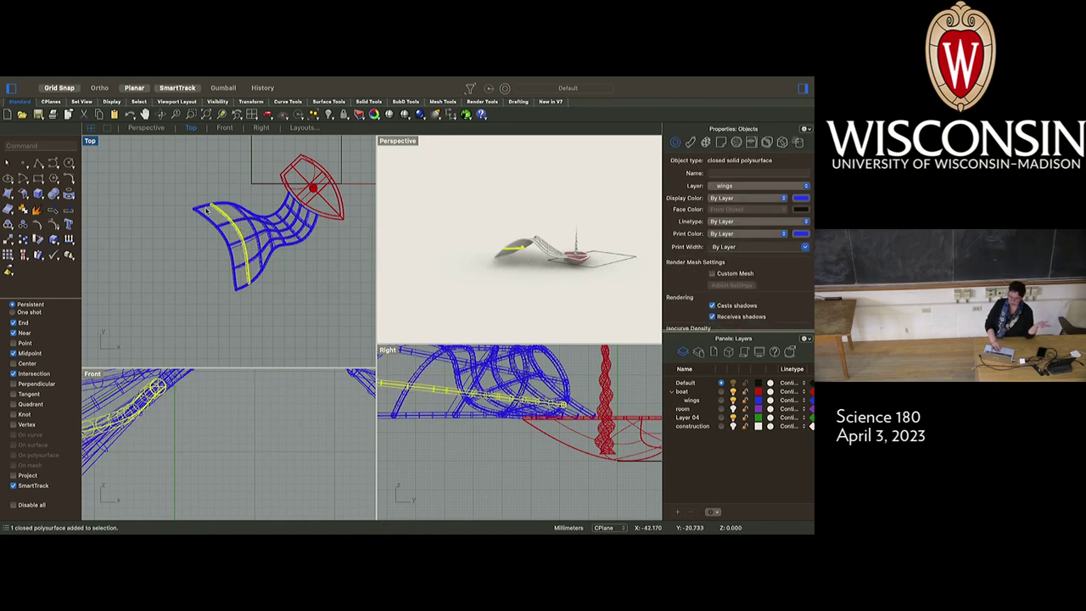
{"action": "left_click", "coordinate": [241, 211]}
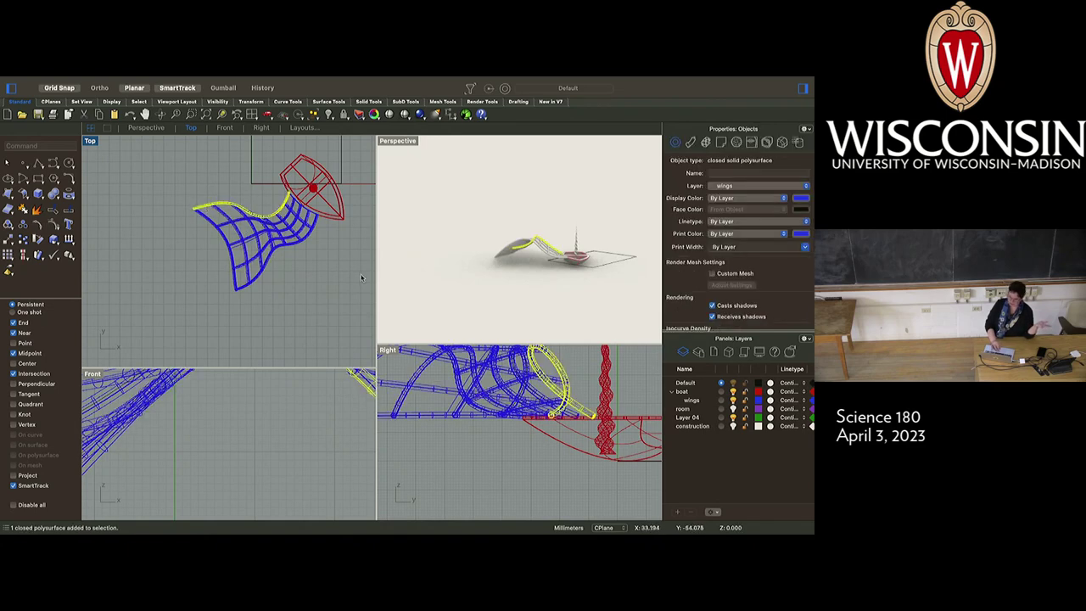
{"action": "right_click", "coordinate": [698, 403]}
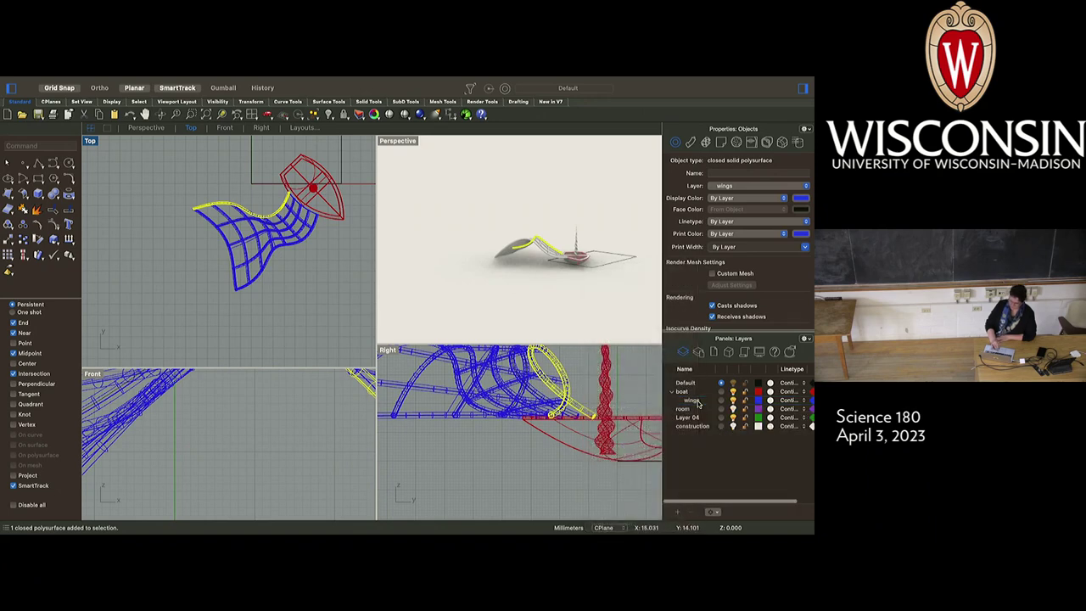
{"action": "right_click", "coordinate": [698, 404]}
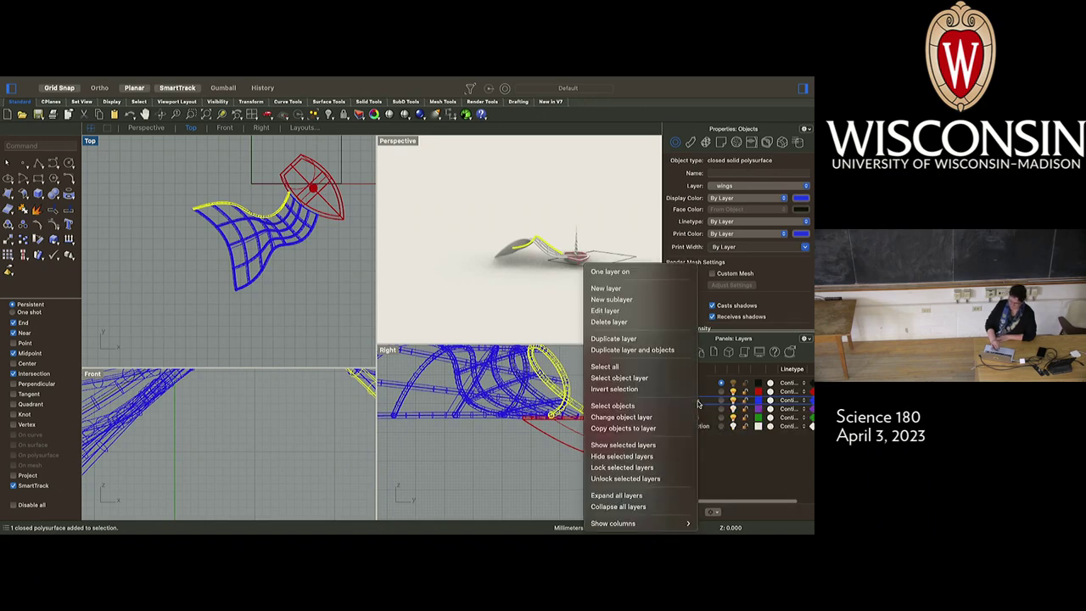
{"action": "left_click", "coordinate": [611, 406]}
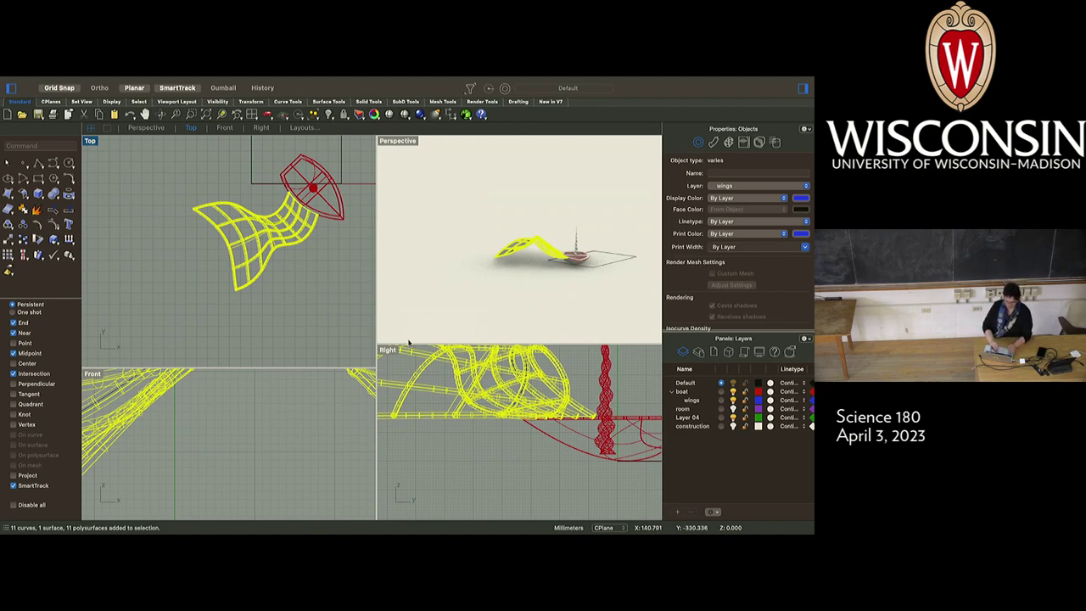
{"action": "key", "text": "super+g"}
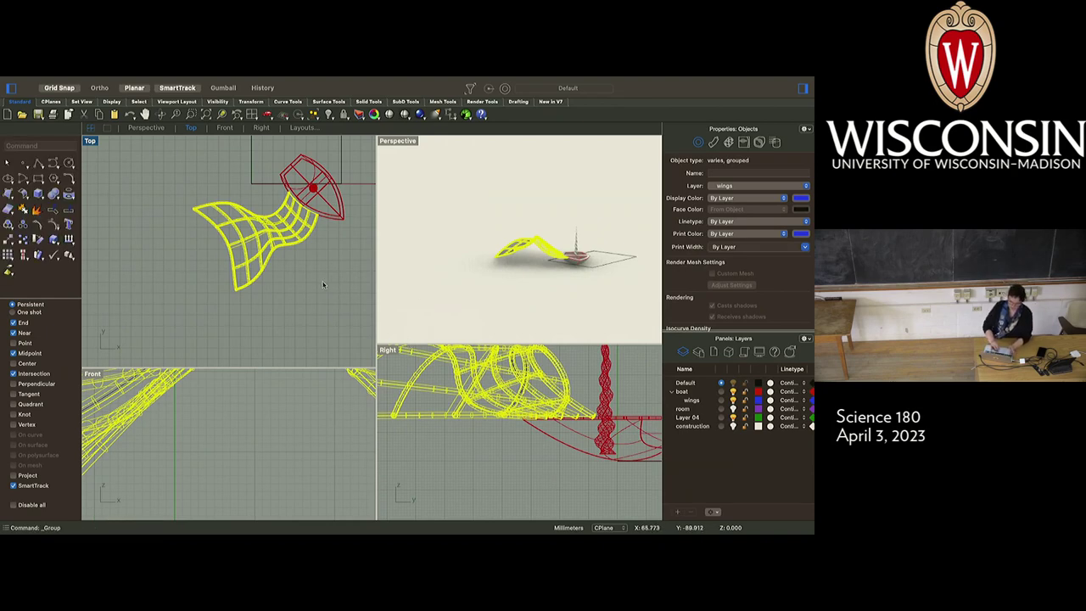
Mirror a copy of the grouped wing across the boat's lengthwise centreline in the Top view.
{"action": "scroll", "coordinate": [308, 221], "scroll_direction": "up", "scroll_amount": 5}
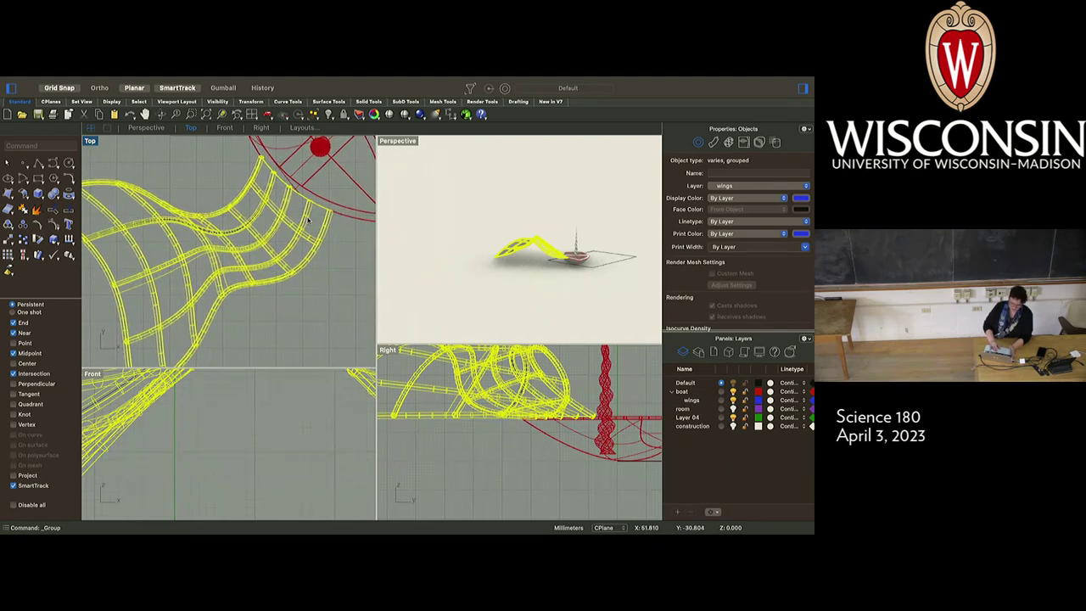
{"action": "scroll", "coordinate": [308, 221], "scroll_direction": "down", "scroll_amount": 6}
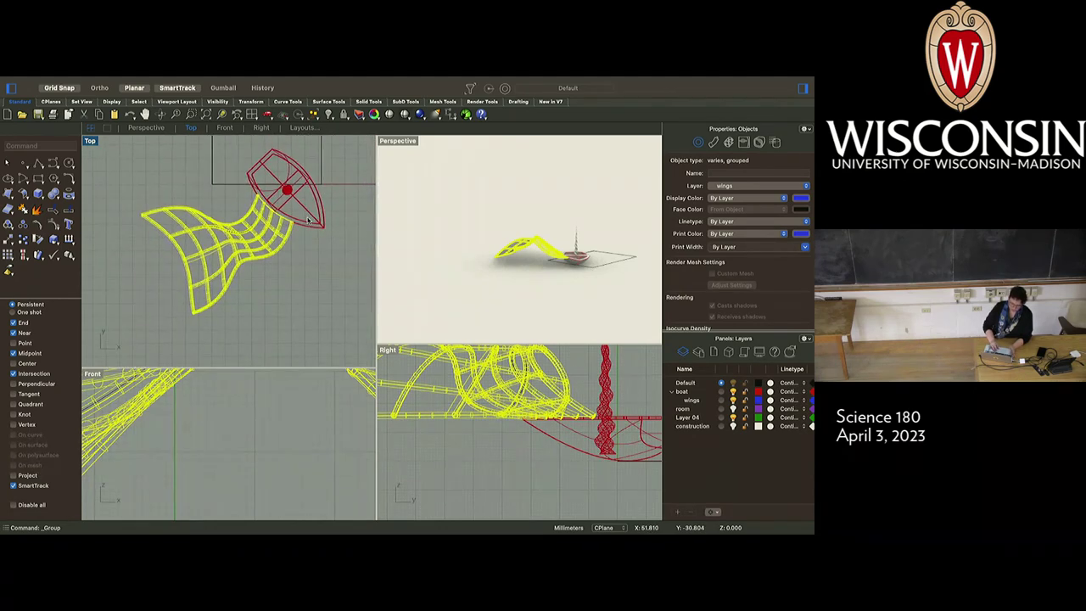
{"action": "mouse_move", "coordinate": [286, 79]}
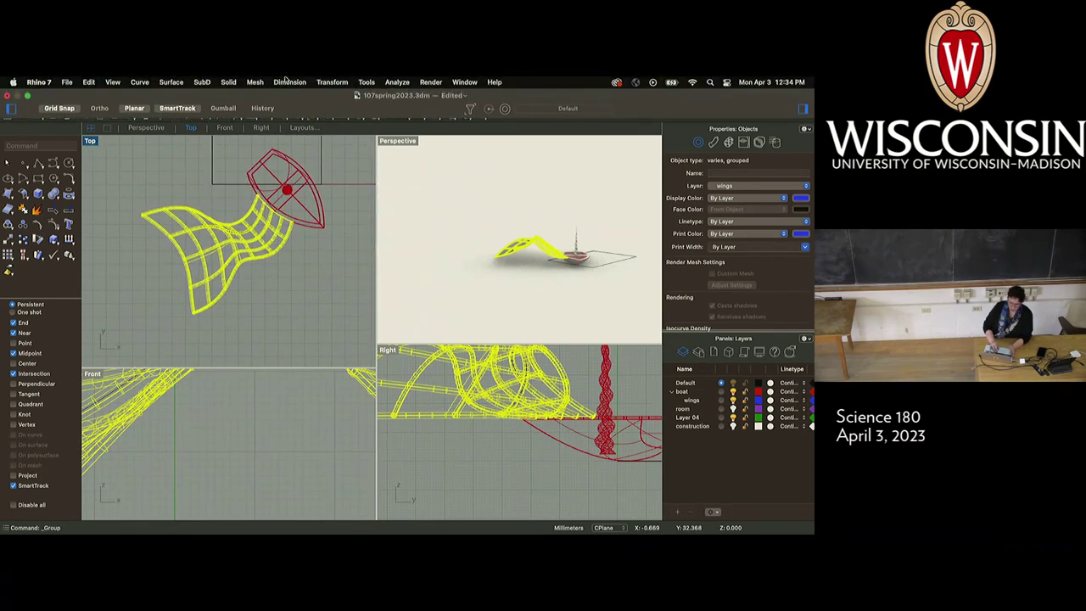
{"action": "left_click", "coordinate": [333, 83]}
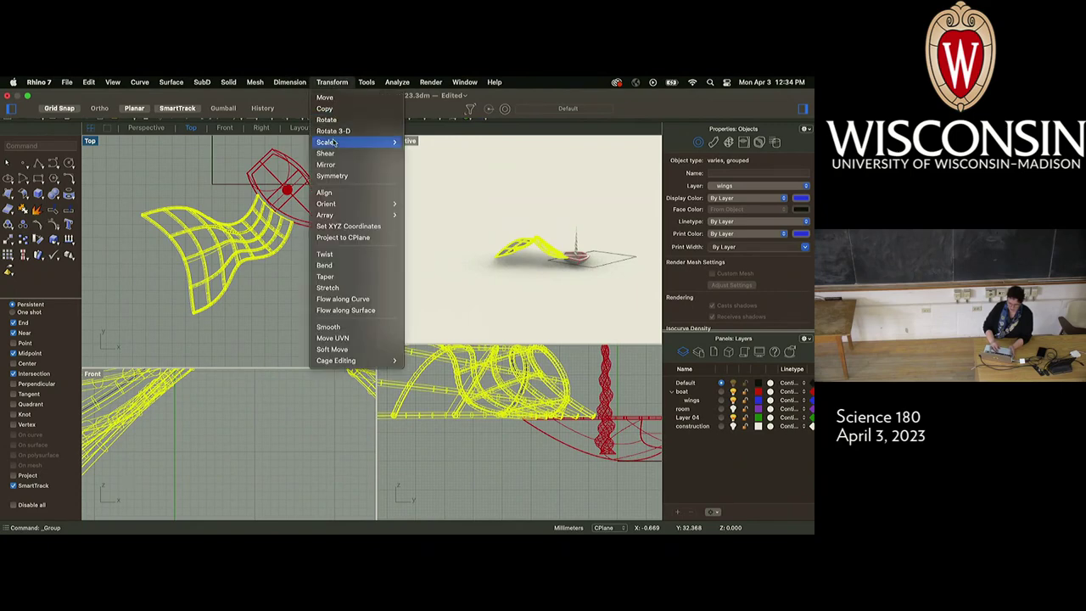
{"action": "left_click", "coordinate": [327, 166]}
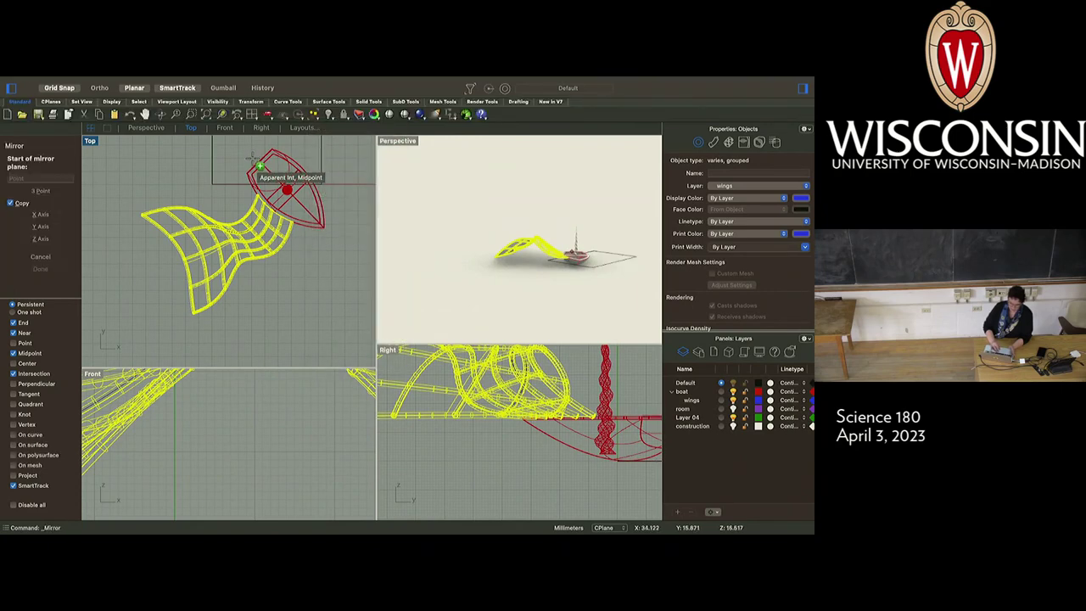
{"action": "left_click", "coordinate": [265, 169]}
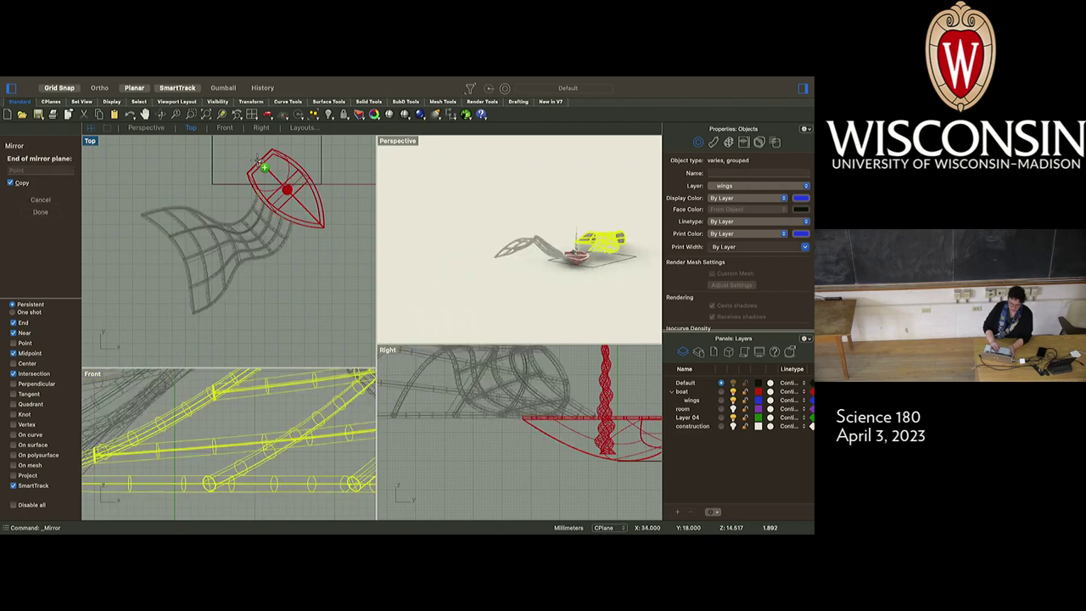
{"action": "left_click", "coordinate": [322, 229]}
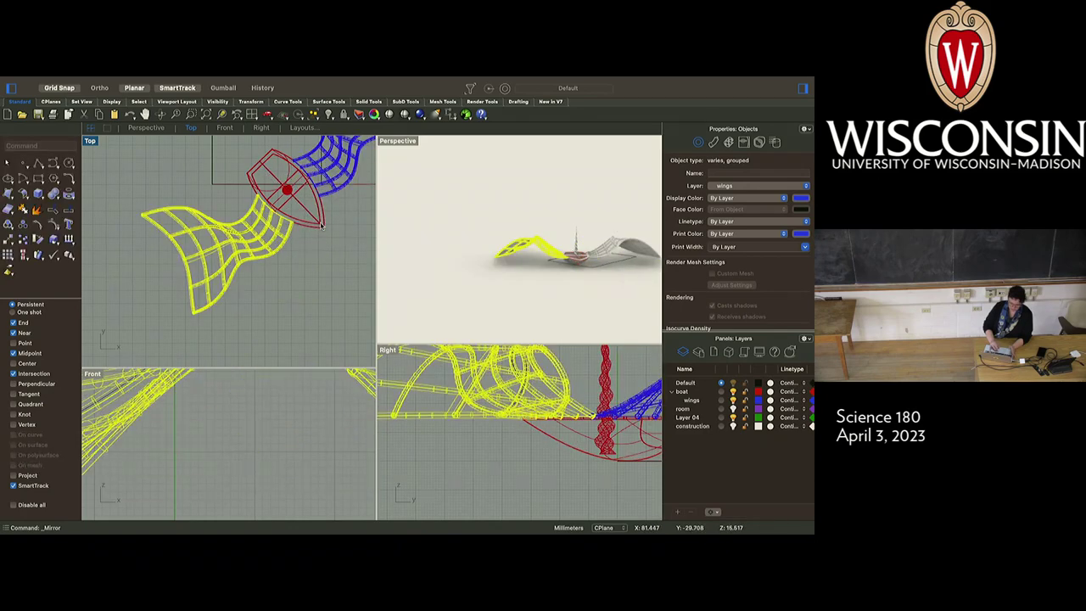
Show the room layer and view the boat with both wings against the room in the Perspective and Right views.
{"action": "right_click_drag", "start_coordinate": [526, 271], "coordinate": [594, 247]}
{"action": "scroll", "coordinate": [593, 247], "scroll_direction": "left", "scroll_amount": 10}
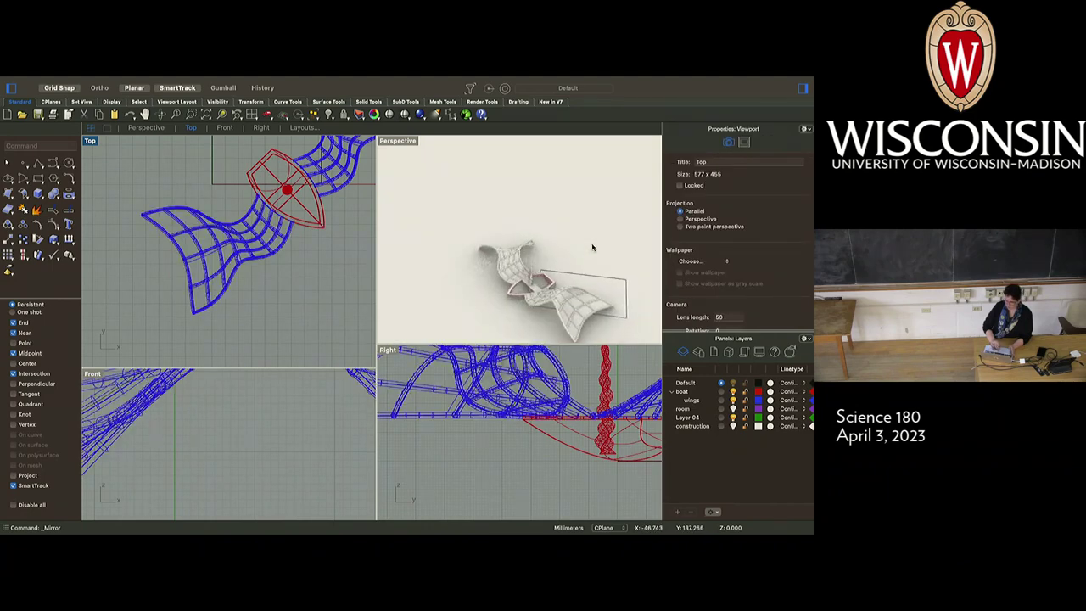
{"action": "scroll", "coordinate": [593, 247], "scroll_direction": "left", "scroll_amount": 1}
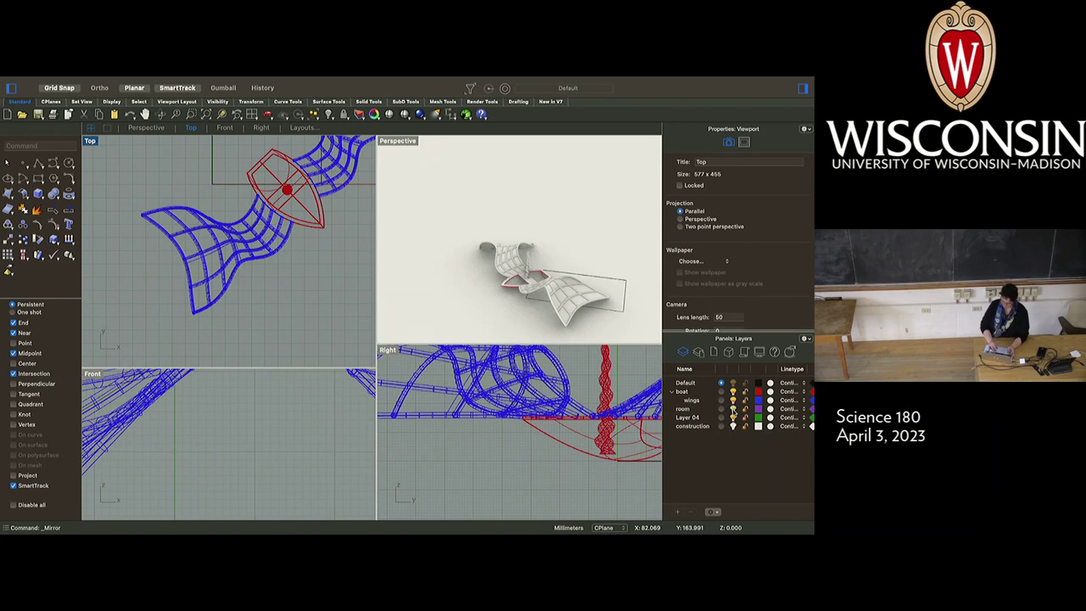
{"action": "left_click", "coordinate": [733, 408]}
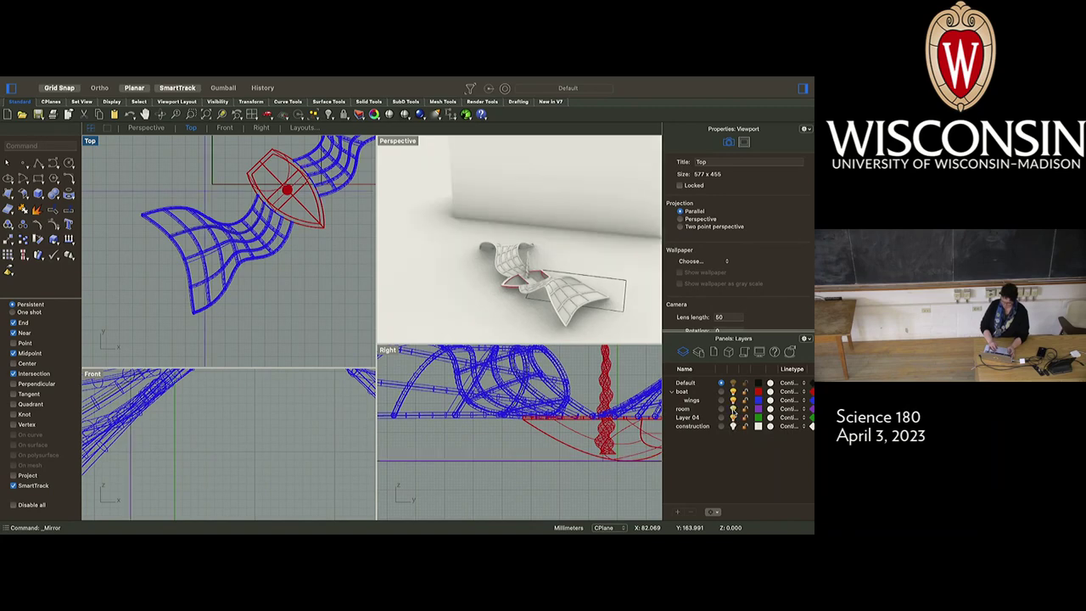
{"action": "left_click", "coordinate": [431, 237]}
{"action": "scroll", "coordinate": [471, 306], "scroll_direction": "down", "scroll_amount": 5}
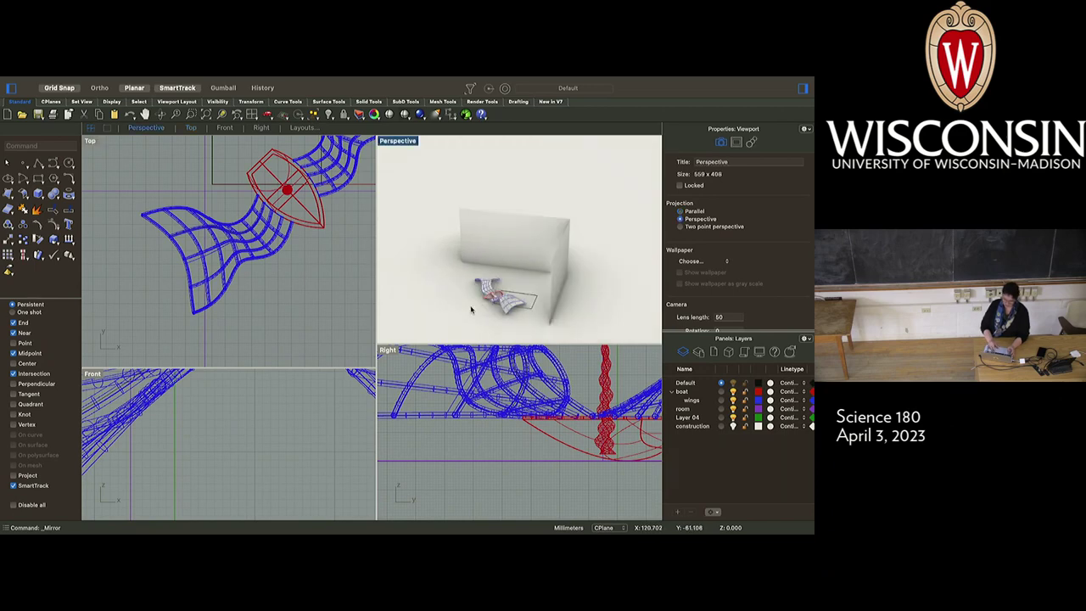
{"action": "scroll", "coordinate": [472, 309], "scroll_direction": "left", "scroll_amount": 5}
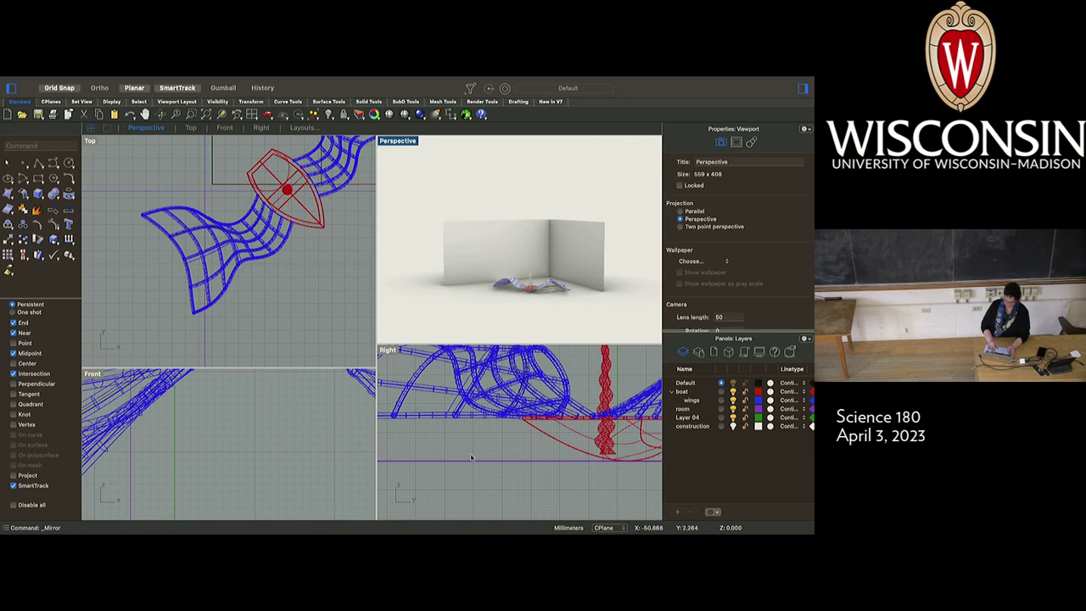
{"action": "scroll", "coordinate": [471, 459], "scroll_direction": "down", "scroll_amount": 5}
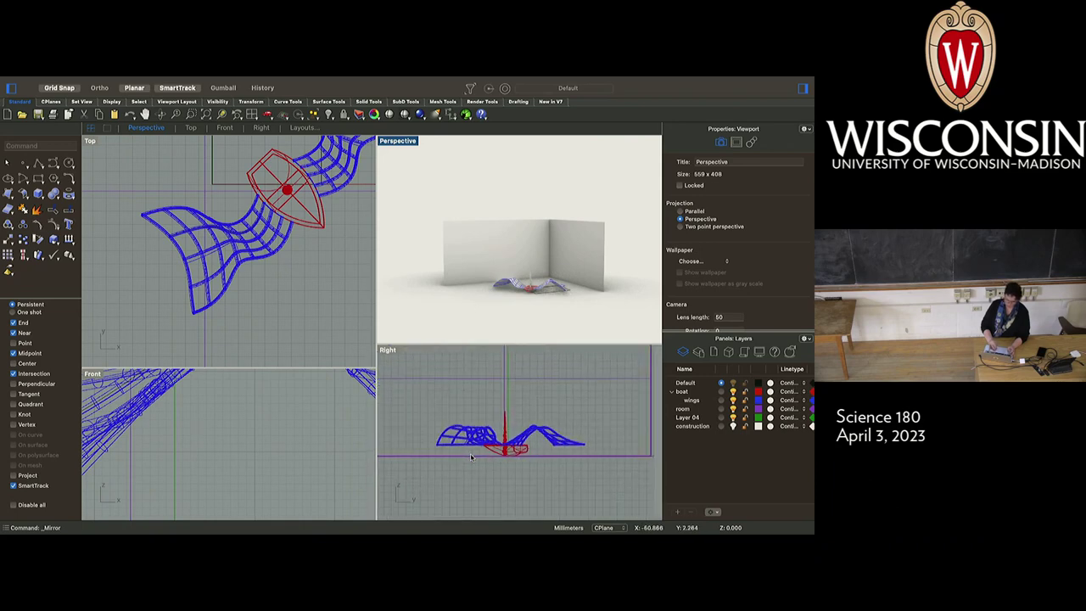
Bring the whole winged boat into the Front view and widen the Top and Front viewports.
{"action": "scroll", "coordinate": [263, 424], "scroll_direction": "down", "scroll_amount": 3}
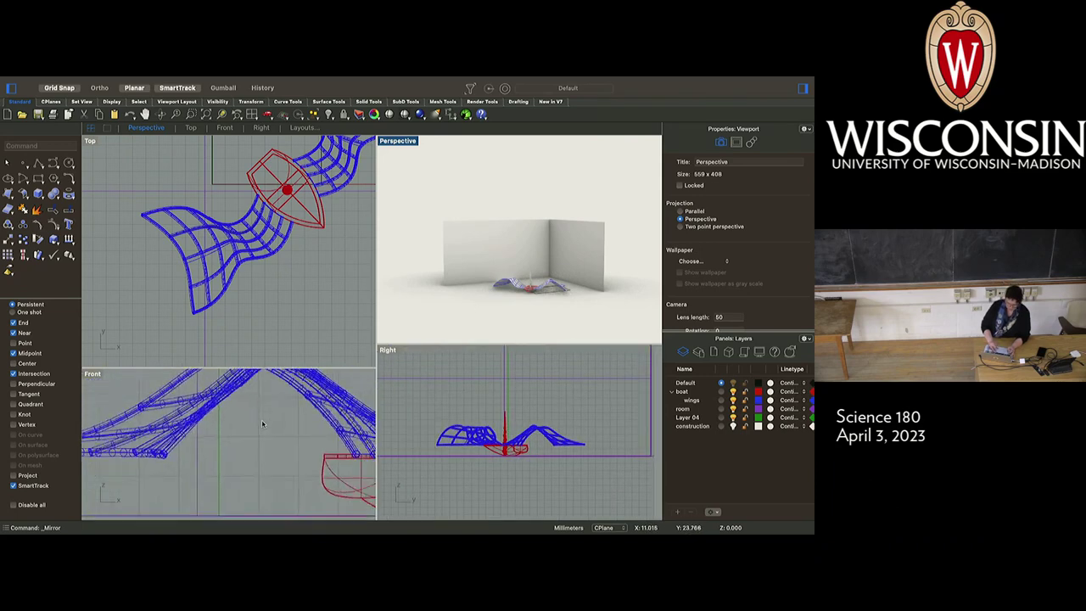
{"action": "scroll", "coordinate": [262, 423], "scroll_direction": "down", "scroll_amount": 5}
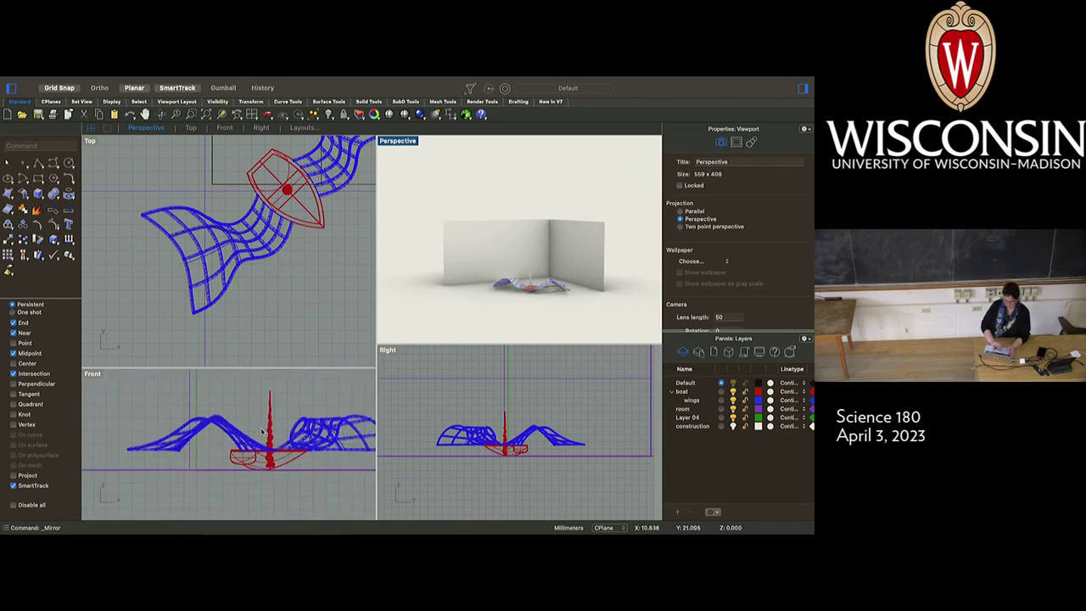
{"action": "scroll", "coordinate": [262, 431], "scroll_direction": "right", "scroll_amount": 5}
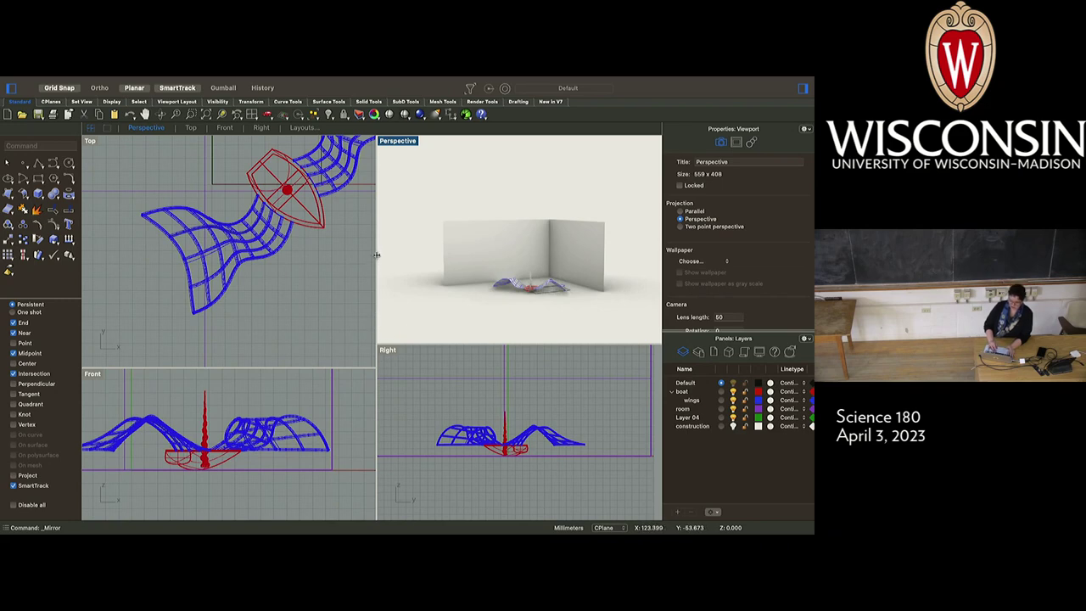
{"action": "left_click_drag", "start_coordinate": [376, 254], "coordinate": [526, 255]}
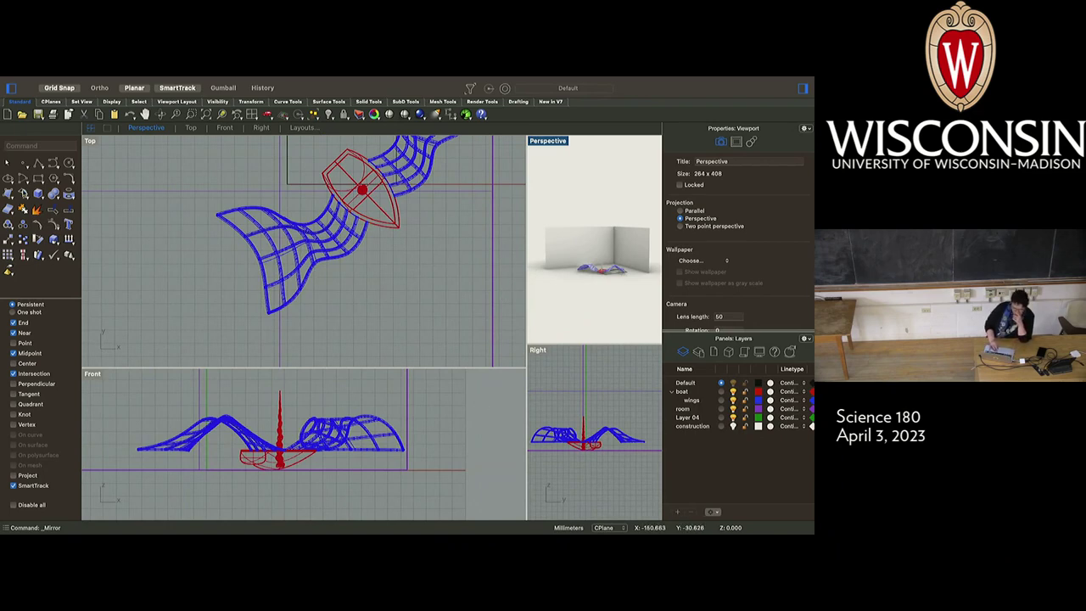
Draw a sphere by center and radius in the Top view, centred at about X 102, Y -133, beside the boat.
{"action": "left_click", "coordinate": [38, 193]}
{"action": "mouse_move", "coordinate": [59, 220]}
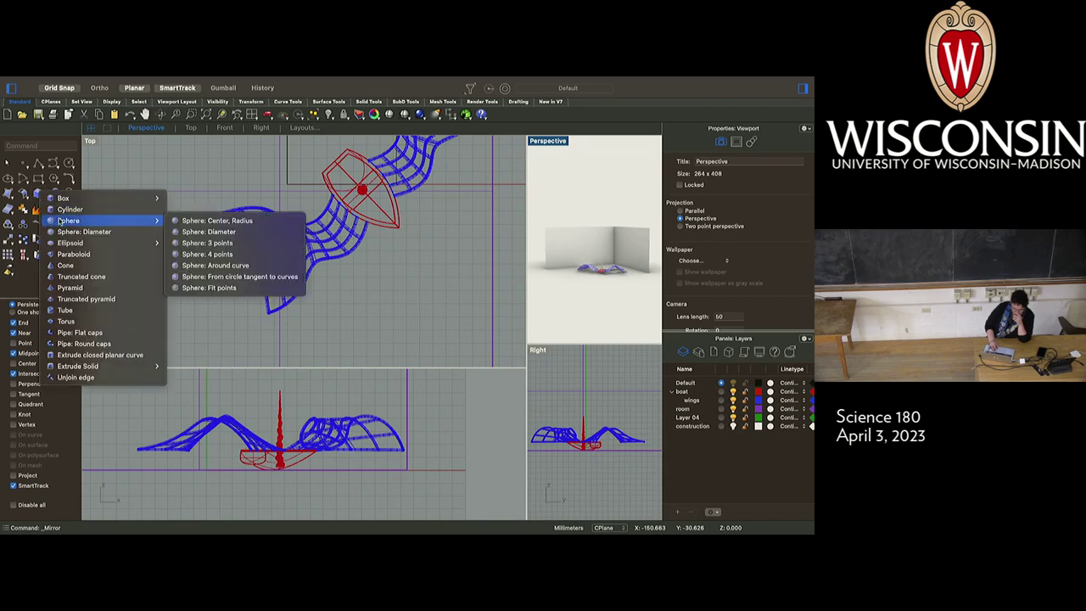
{"action": "left_click", "coordinate": [192, 222]}
{"action": "scroll", "coordinate": [192, 223], "scroll_direction": "down", "scroll_amount": 5}
{"action": "scroll", "coordinate": [232, 197], "scroll_direction": "up", "scroll_amount": 3}
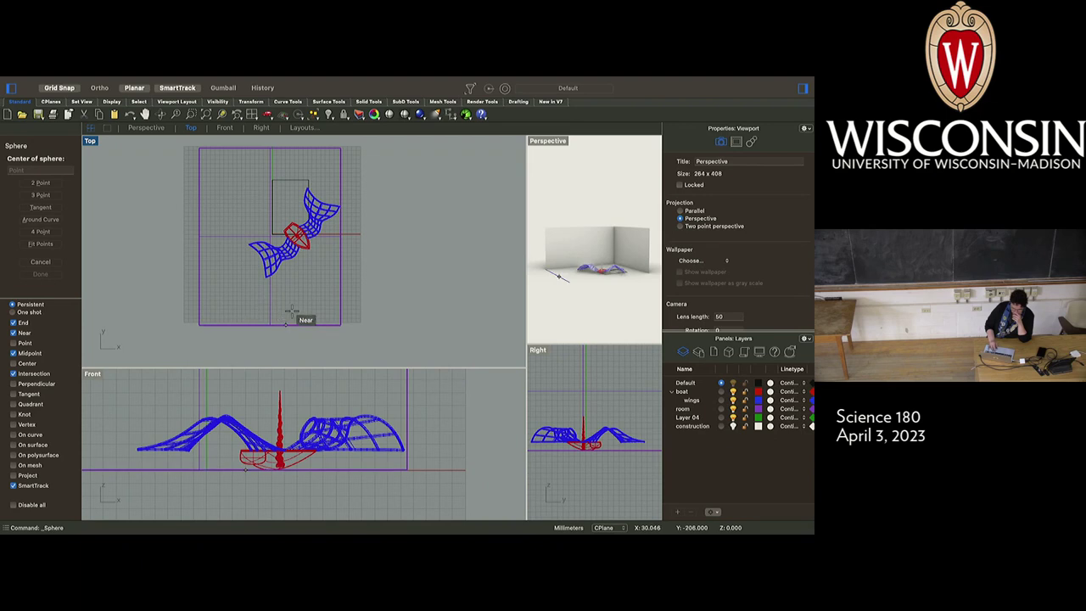
{"action": "left_click", "coordinate": [317, 291]}
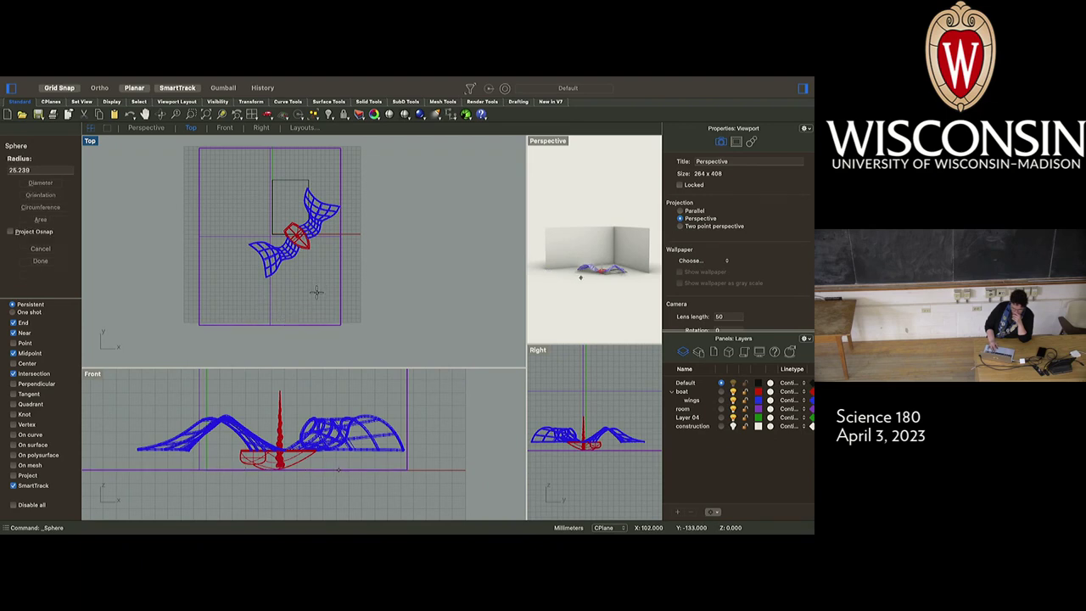
{"action": "left_click", "coordinate": [349, 304]}
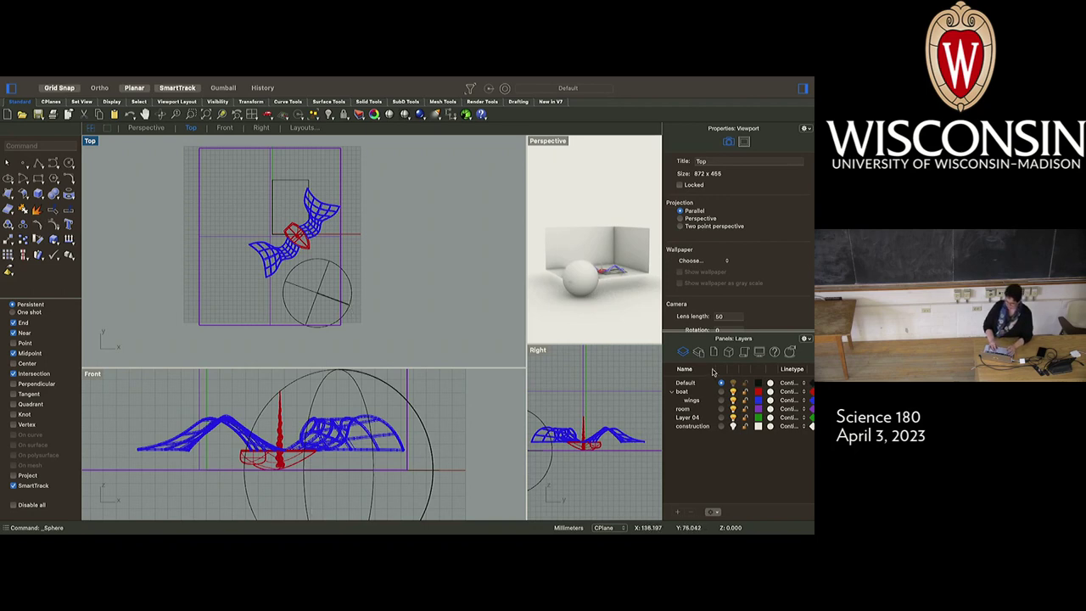
Hide the boat and room layers and move the leftover open curve to the construction layer.
{"action": "left_click", "coordinate": [733, 391]}
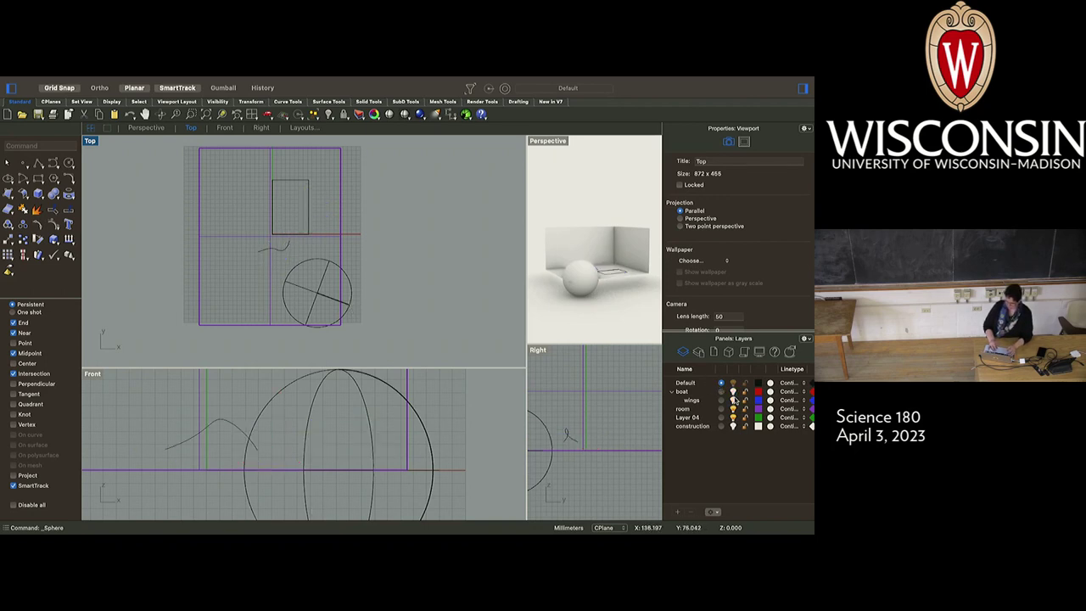
{"action": "left_click", "coordinate": [733, 409]}
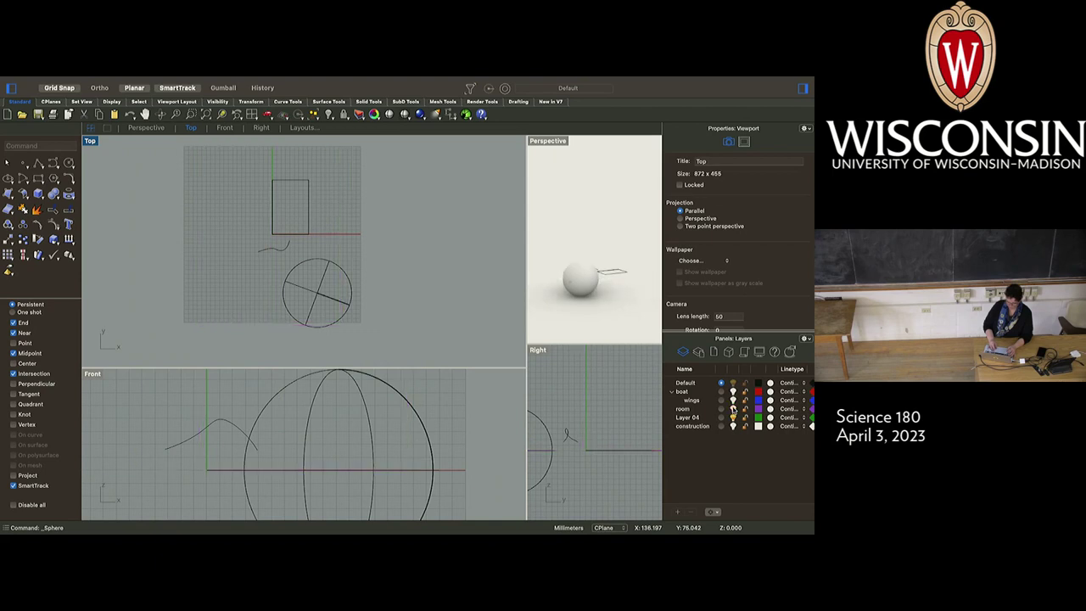
{"action": "left_click", "coordinate": [209, 428]}
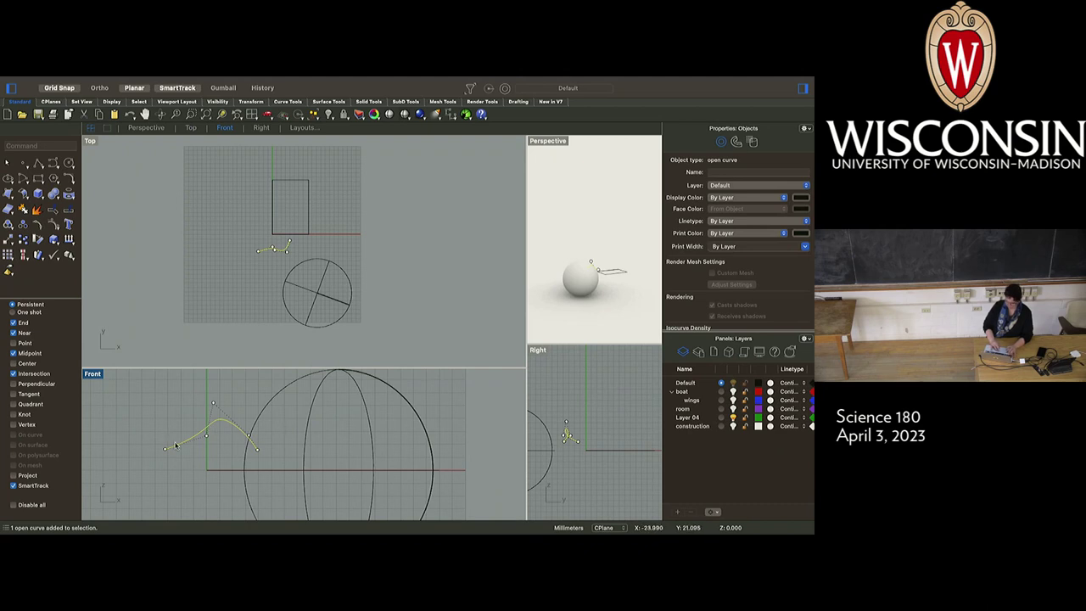
{"action": "right_click", "coordinate": [692, 427]}
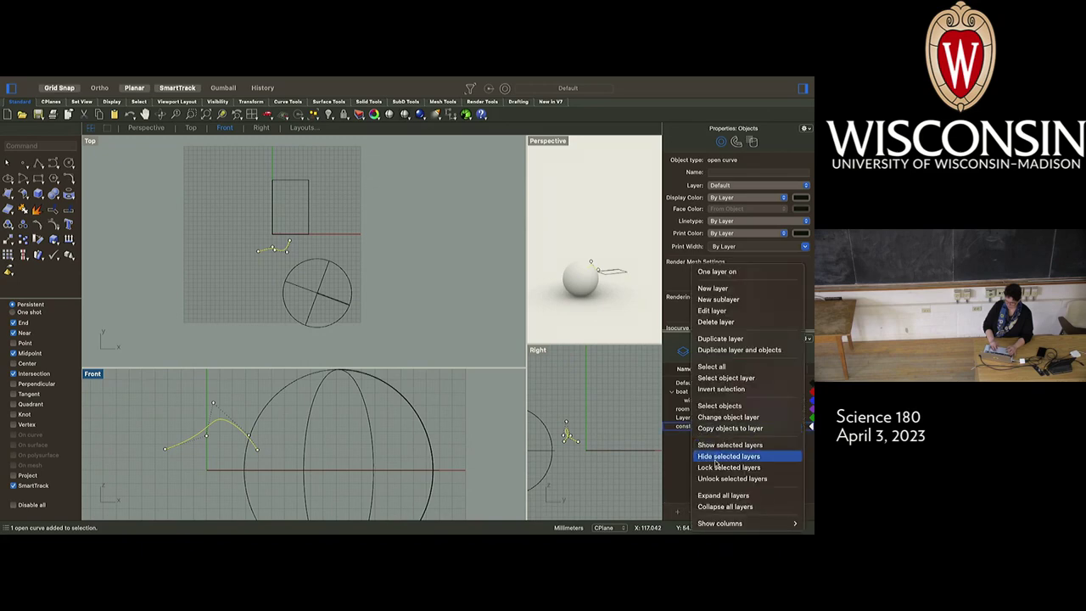
{"action": "left_click", "coordinate": [720, 417]}
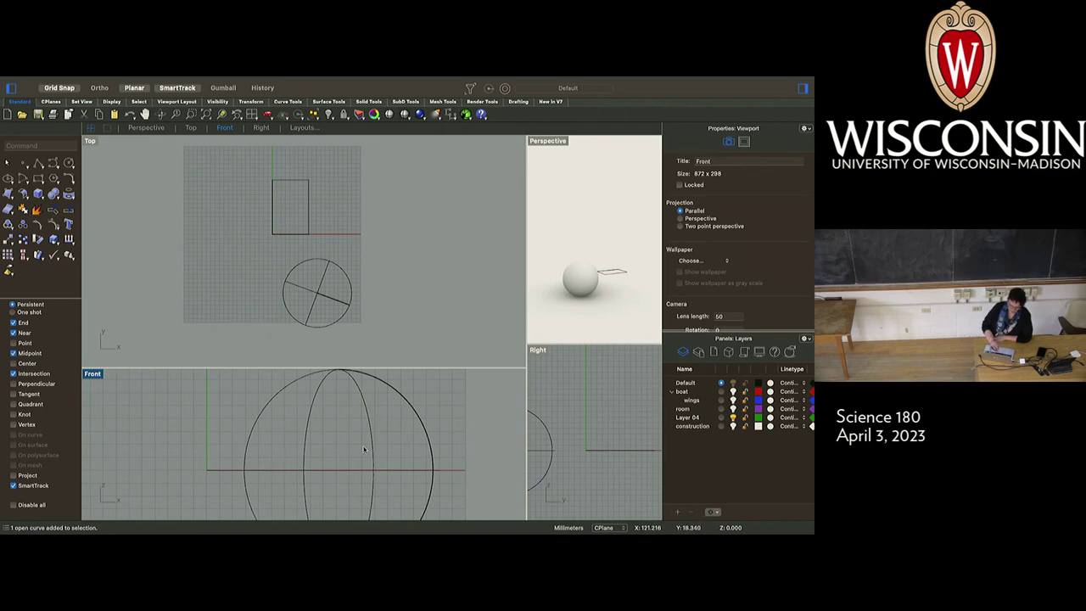
Delete the leftover rectangle at the origin in the Top view, keeping the sphere.
{"action": "left_click", "coordinate": [375, 450]}
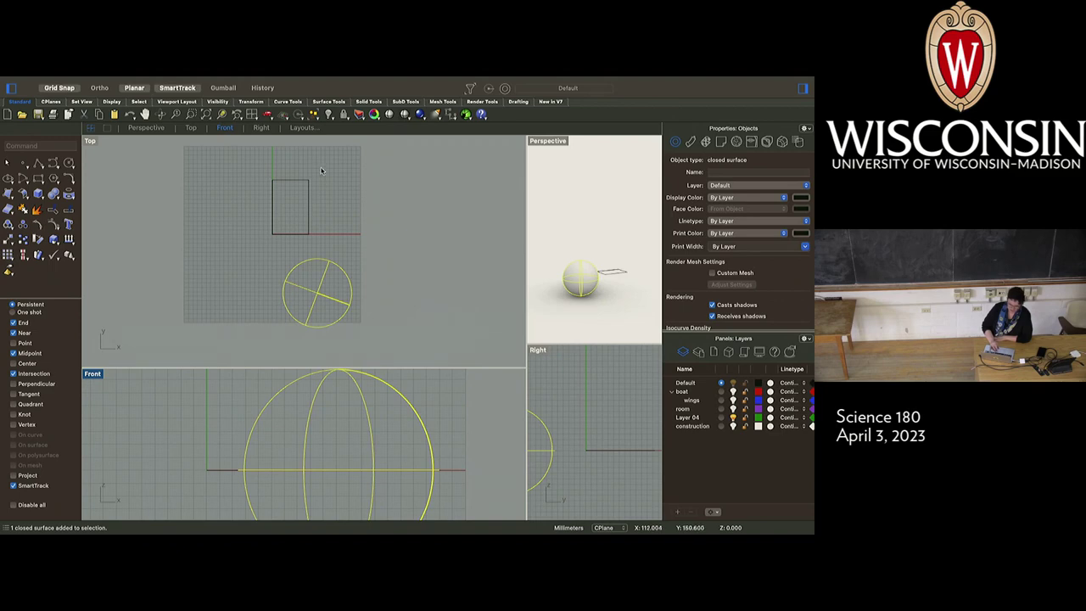
{"action": "left_click_drag", "start_coordinate": [322, 169], "coordinate": [248, 245]}
{"action": "key", "text": "Delete"}
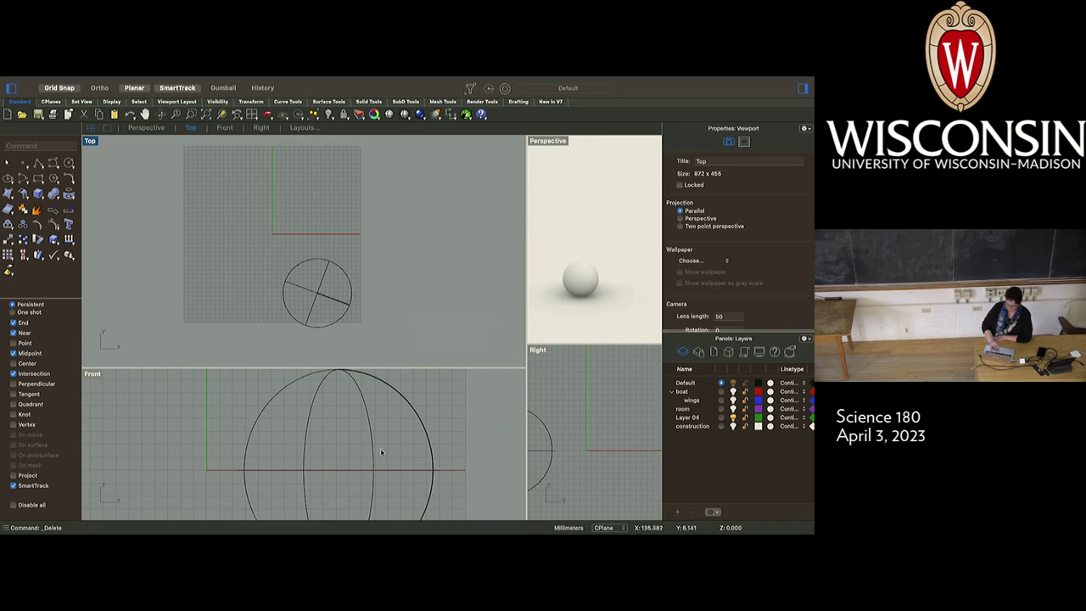
Draw a box cage enclosing the sphere, with a base about 200 by 183 mm in the Front view and its depth set in the Top view.
{"action": "scroll", "coordinate": [318, 478], "scroll_direction": "down", "scroll_amount": 5}
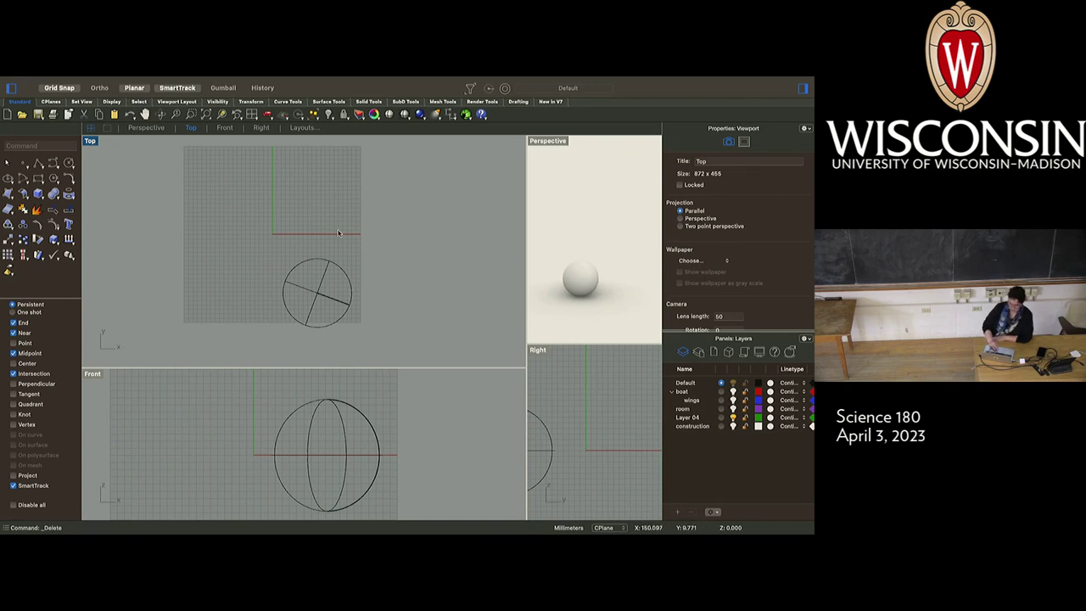
{"action": "scroll", "coordinate": [343, 229], "scroll_direction": "down", "scroll_amount": 3}
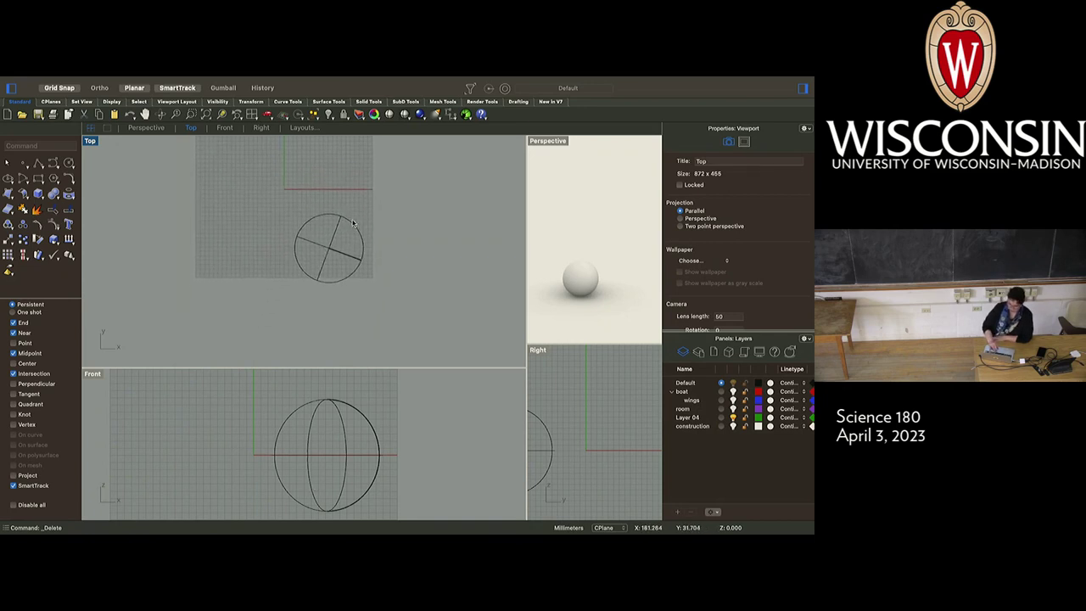
{"action": "scroll", "coordinate": [353, 223], "scroll_direction": "right", "scroll_amount": 1}
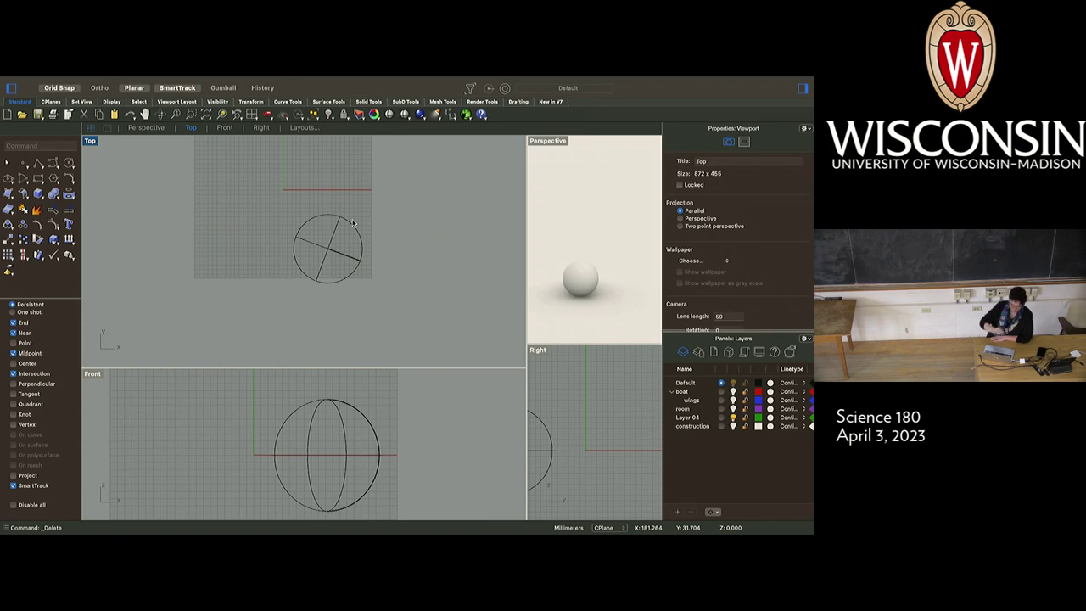
{"action": "mouse_move", "coordinate": [290, 79]}
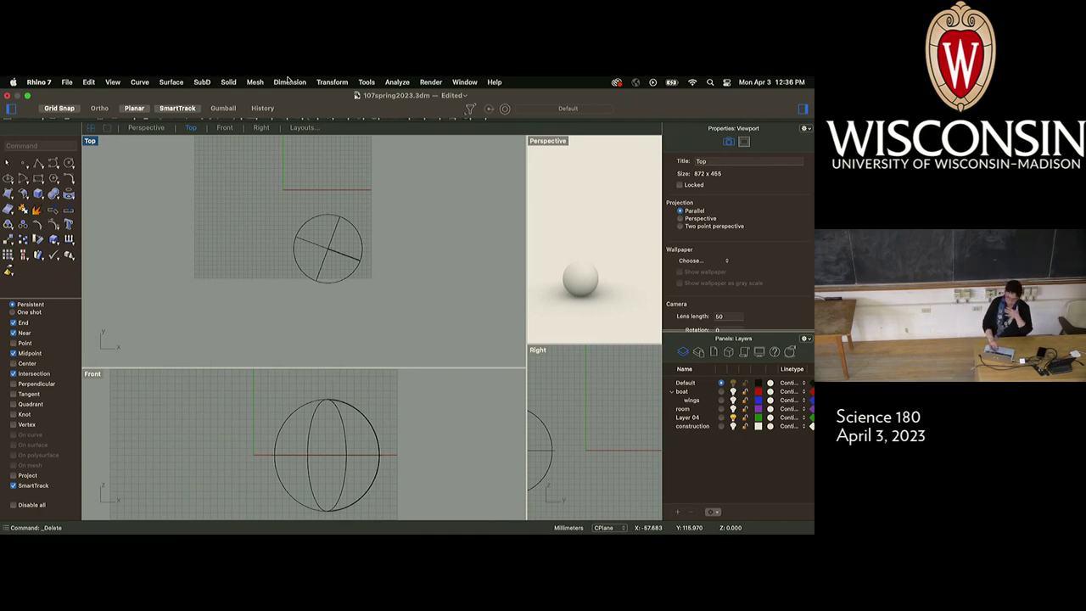
{"action": "left_click", "coordinate": [333, 82]}
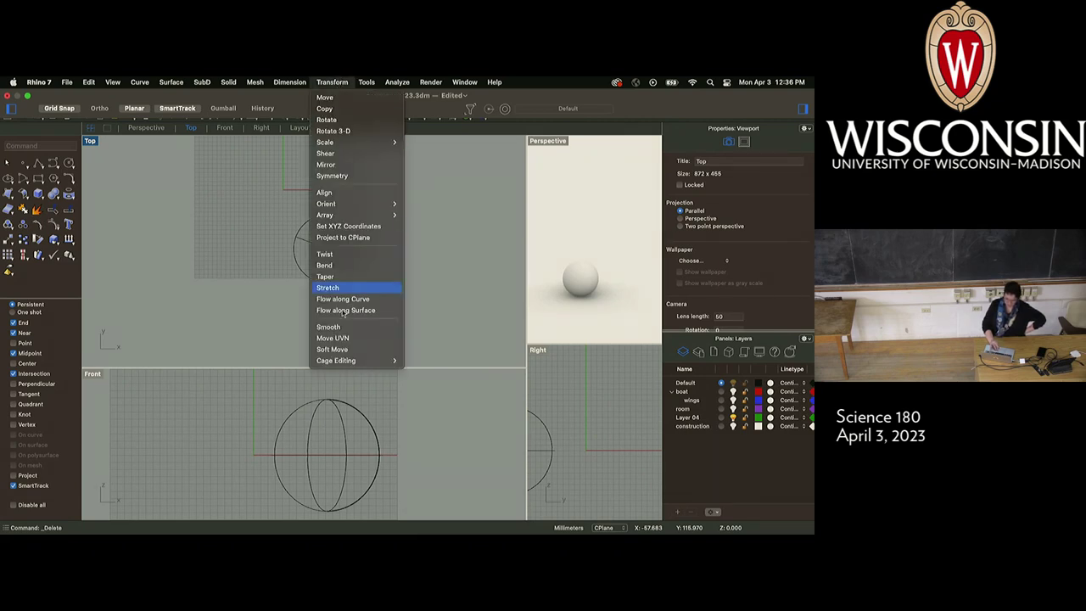
{"action": "mouse_move", "coordinate": [348, 365]}
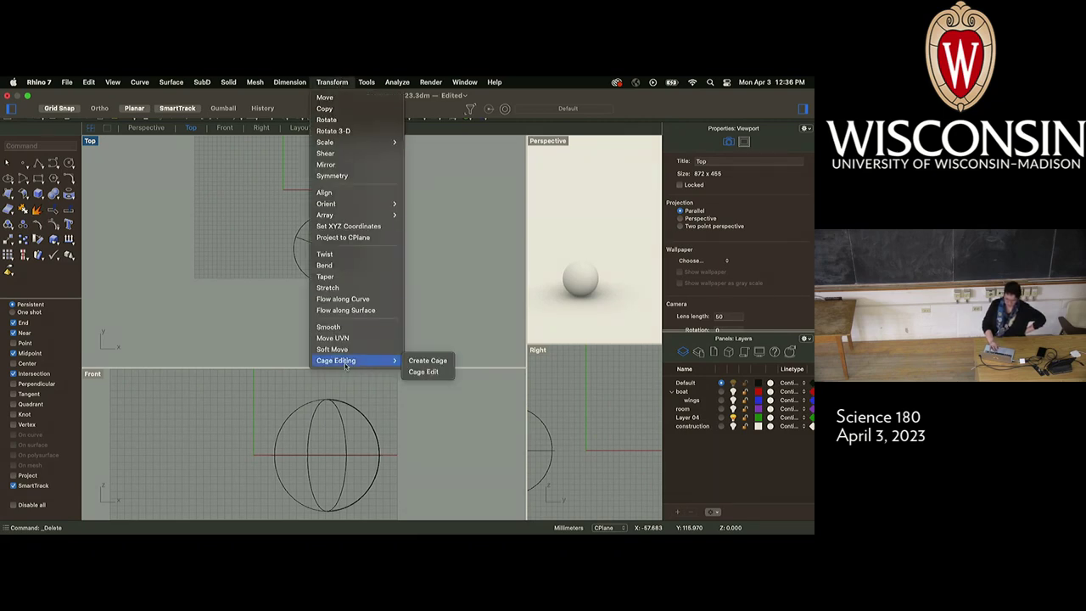
{"action": "left_click", "coordinate": [427, 361]}
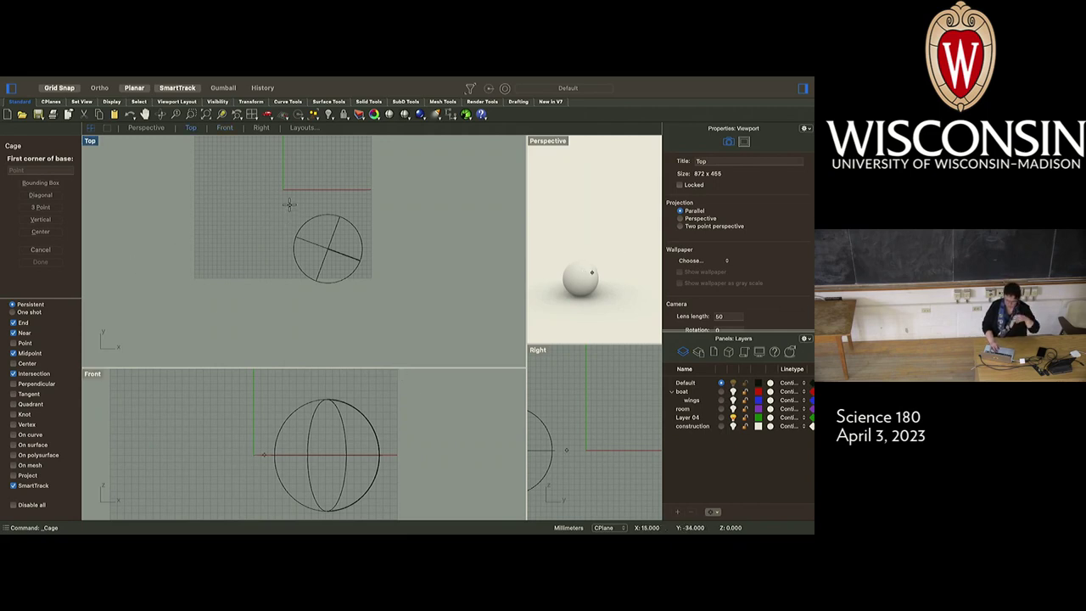
{"action": "left_click", "coordinate": [251, 515]}
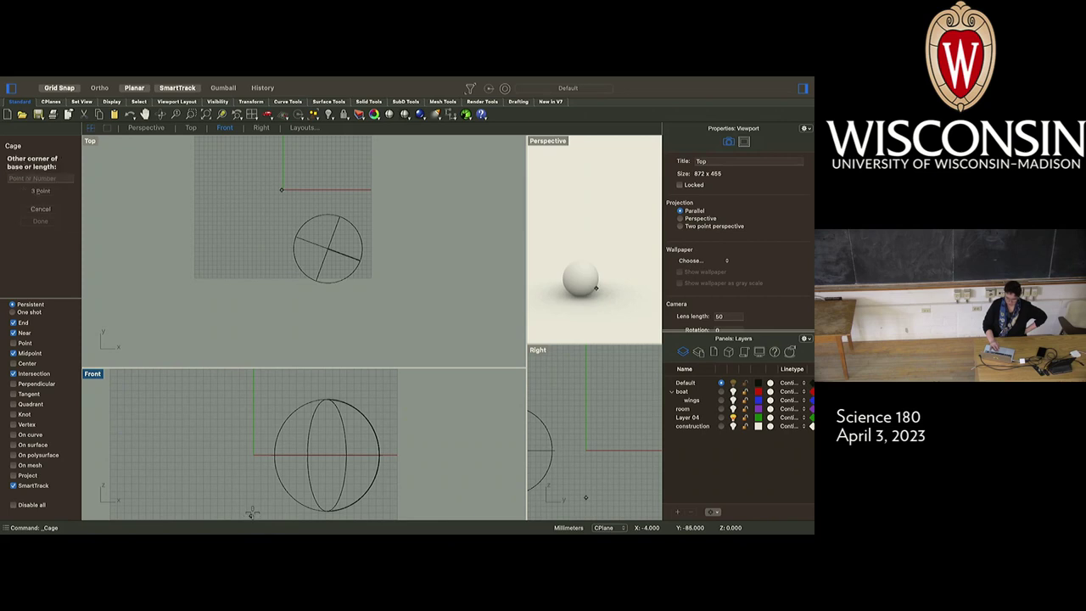
{"action": "left_click", "coordinate": [394, 386]}
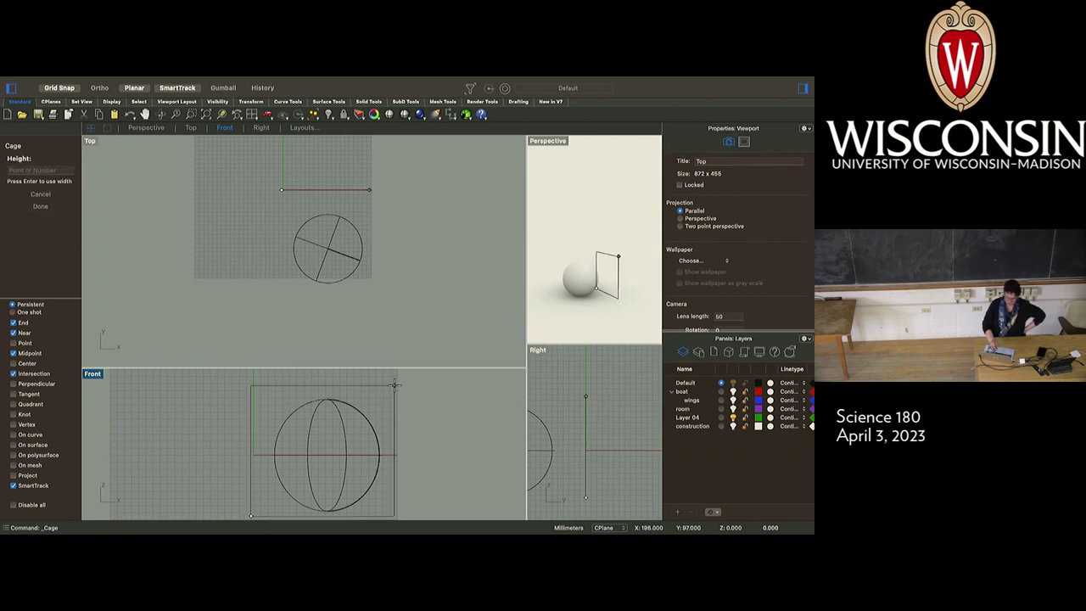
{"action": "left_click", "coordinate": [373, 295]}
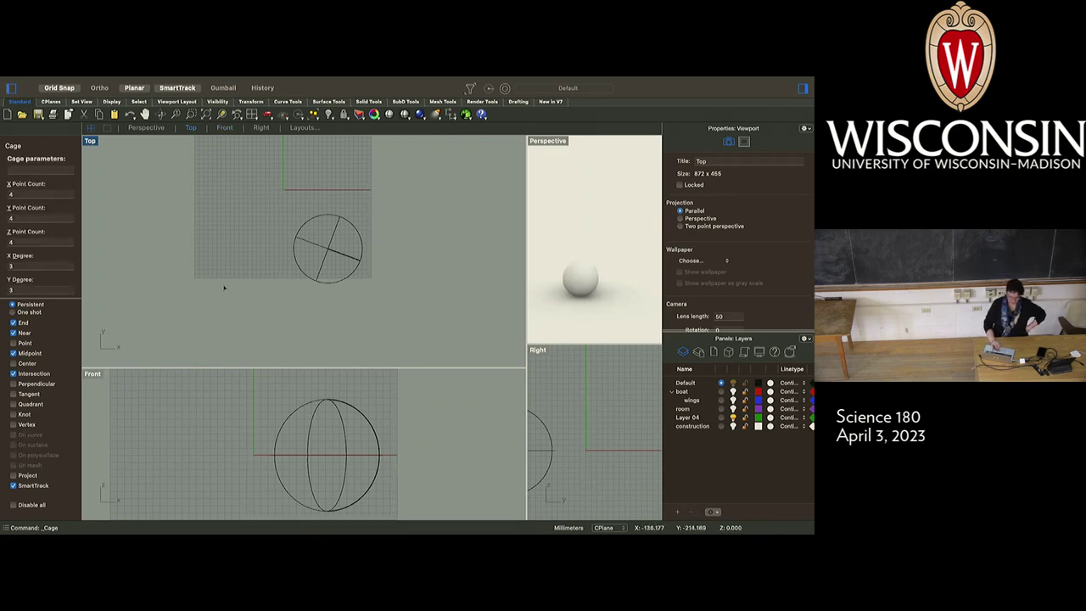
Reveal all the cage parameters and create the cage with point counts of 4 and degrees of 3 in X, Y and Z.
{"action": "scroll", "coordinate": [34, 211], "scroll_direction": "up", "scroll_amount": 2}
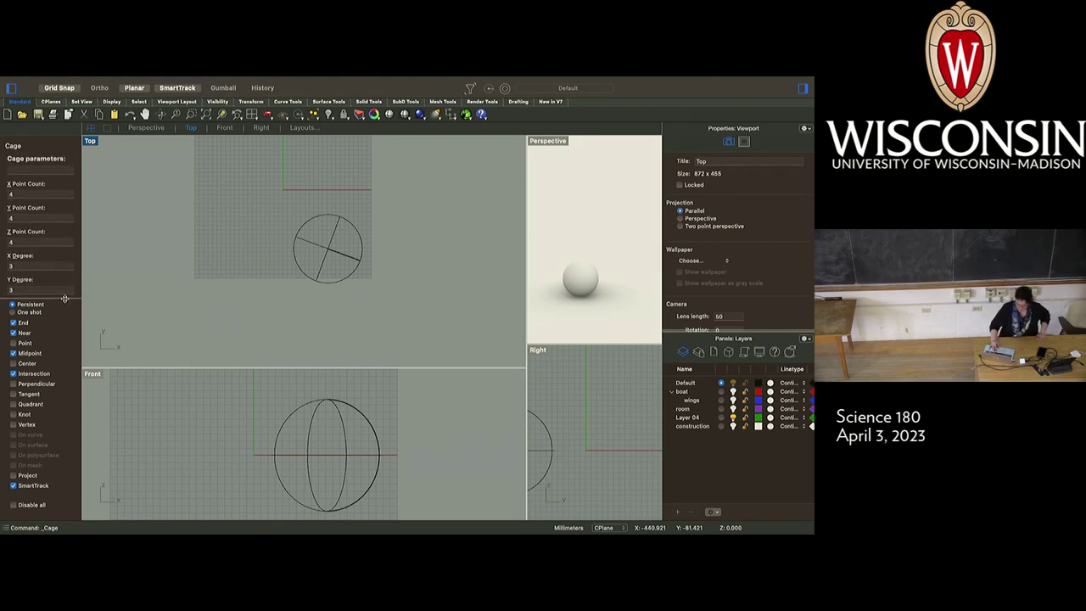
{"action": "left_click_drag", "start_coordinate": [64, 299], "coordinate": [48, 395]}
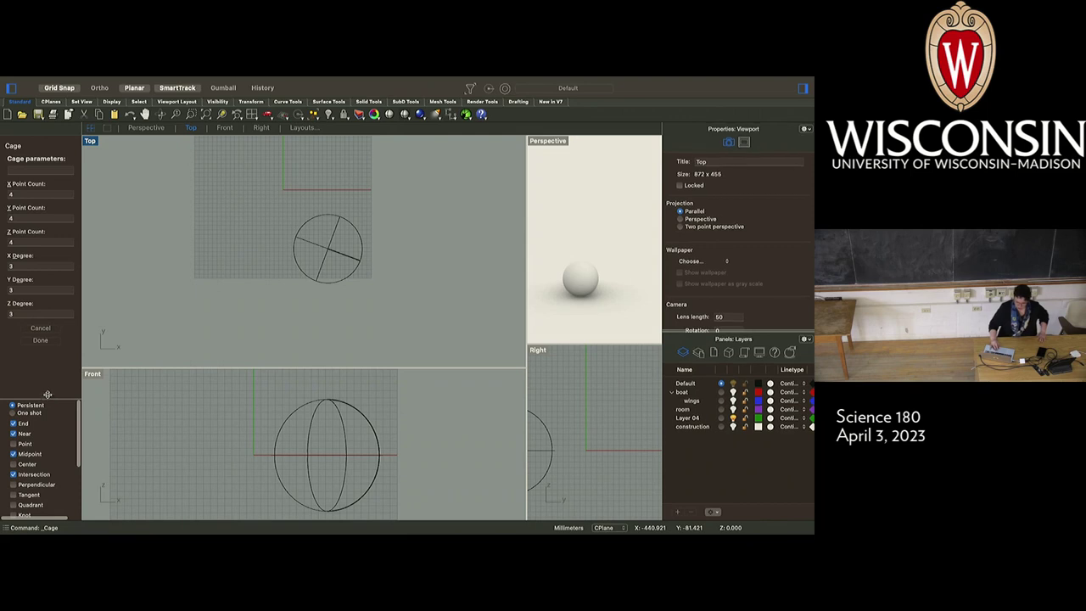
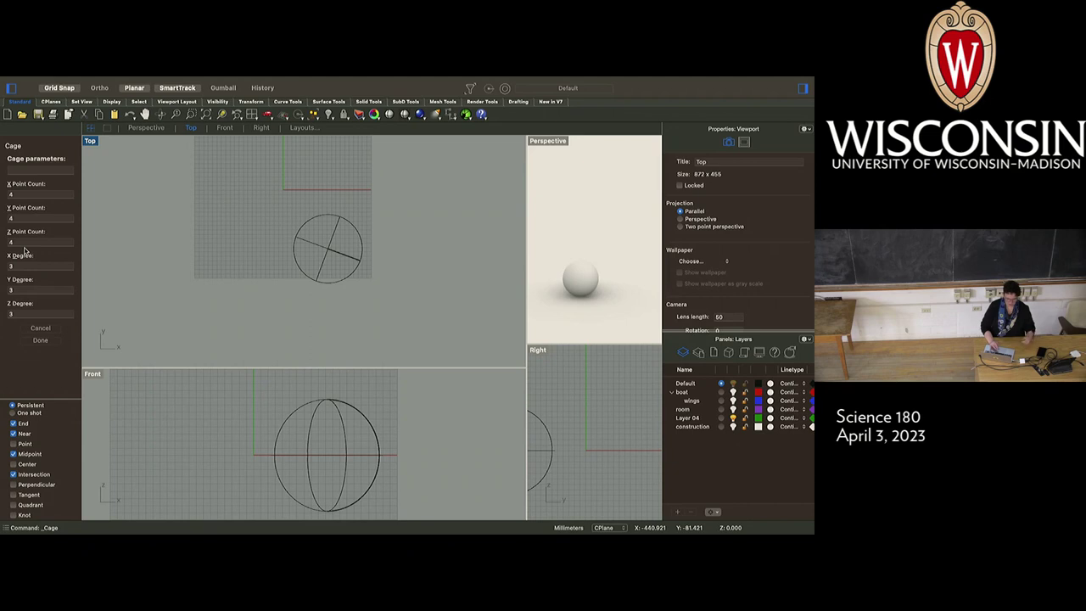
{"action": "left_click", "coordinate": [41, 341]}
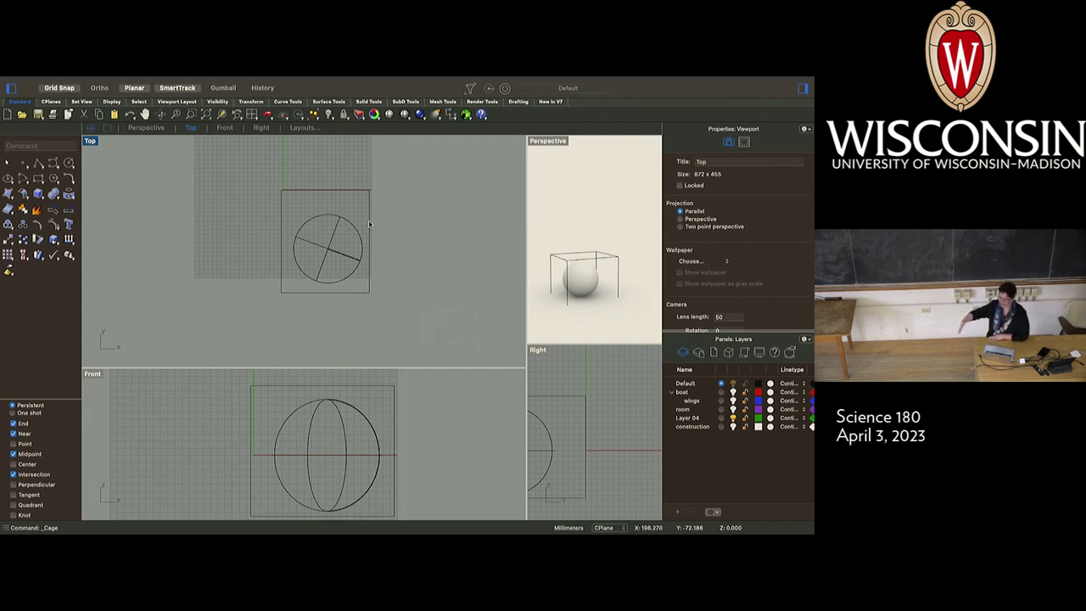
Apply Cage Edit with the sphere as the captive object, the box cage as the control object, and Global as the region to edit.
{"action": "mouse_move", "coordinate": [470, 79]}
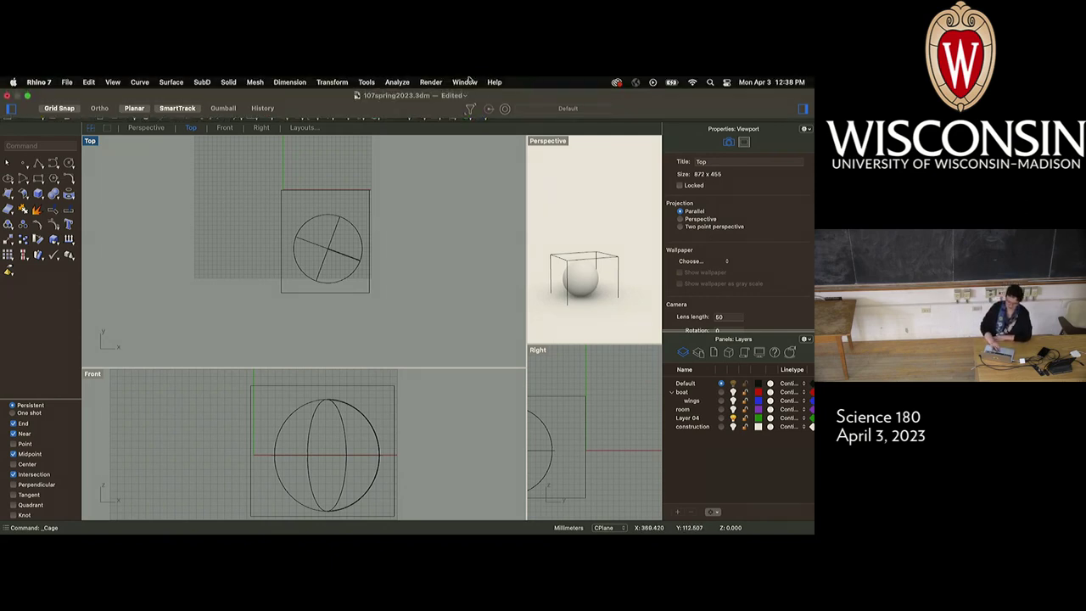
{"action": "left_click", "coordinate": [332, 82]}
{"action": "mouse_move", "coordinate": [370, 367]}
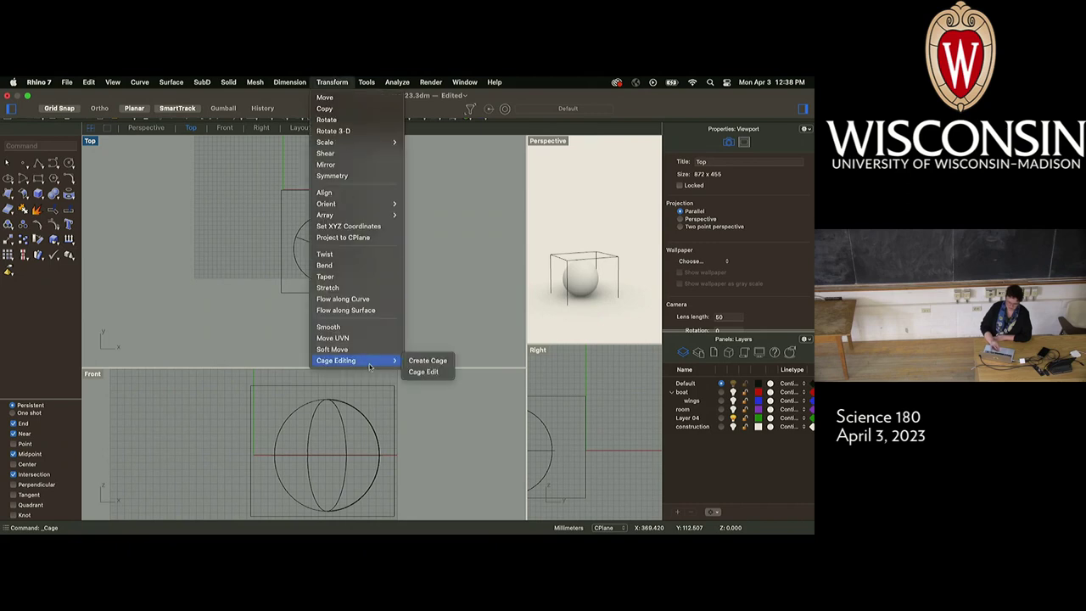
{"action": "left_click", "coordinate": [437, 373]}
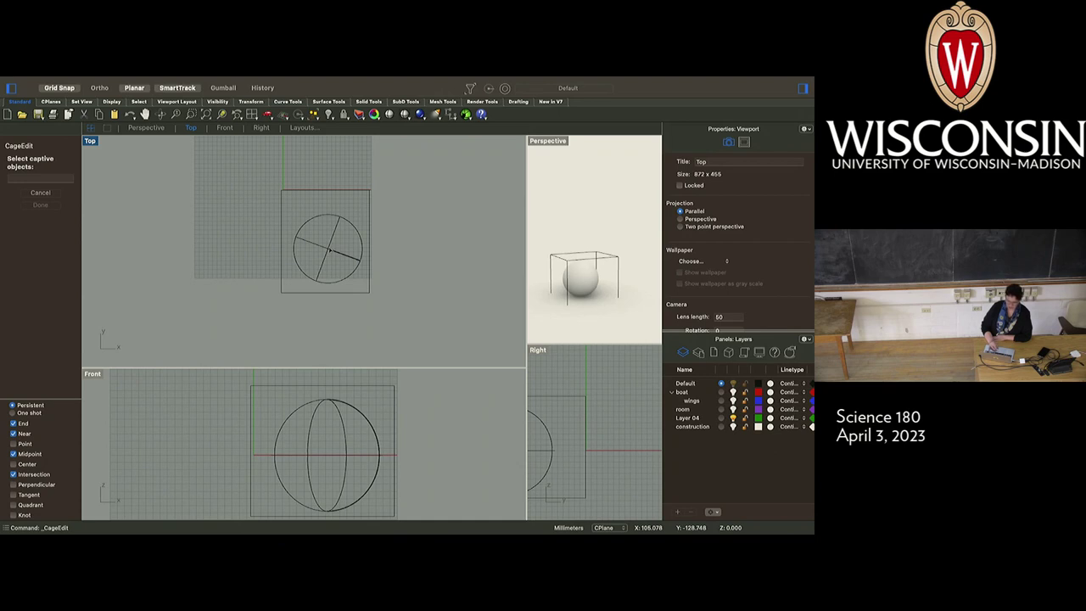
{"action": "left_click", "coordinate": [330, 249]}
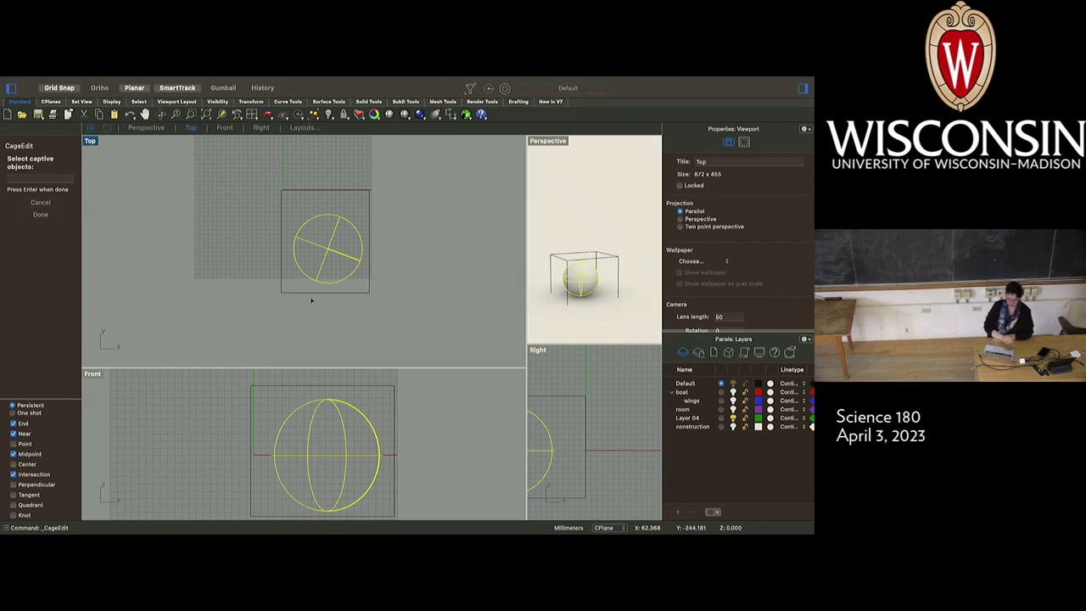
{"action": "key", "text": "Return"}
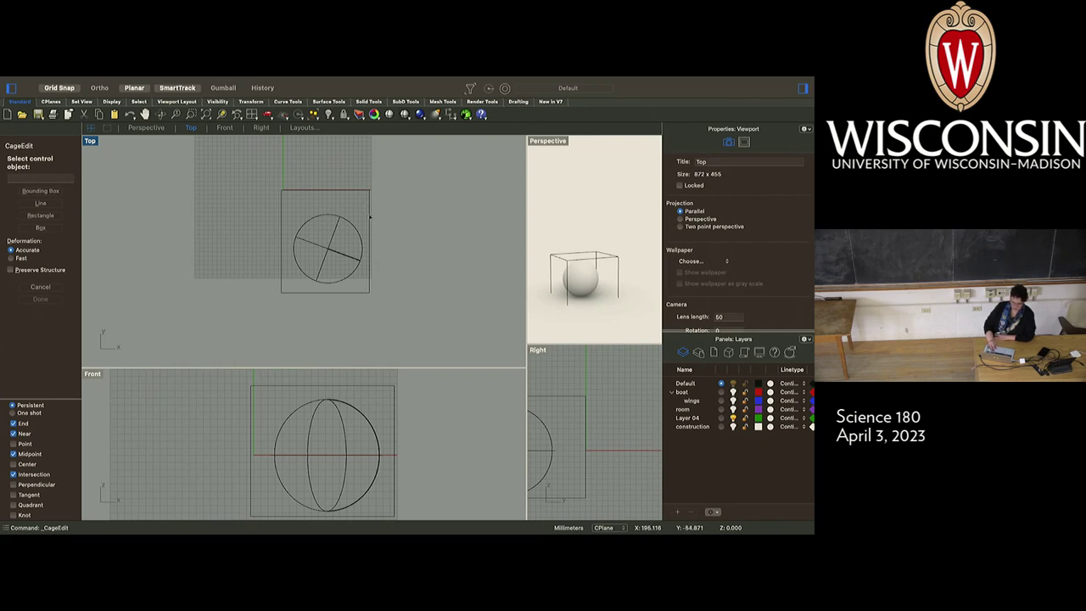
{"action": "left_click", "coordinate": [370, 217]}
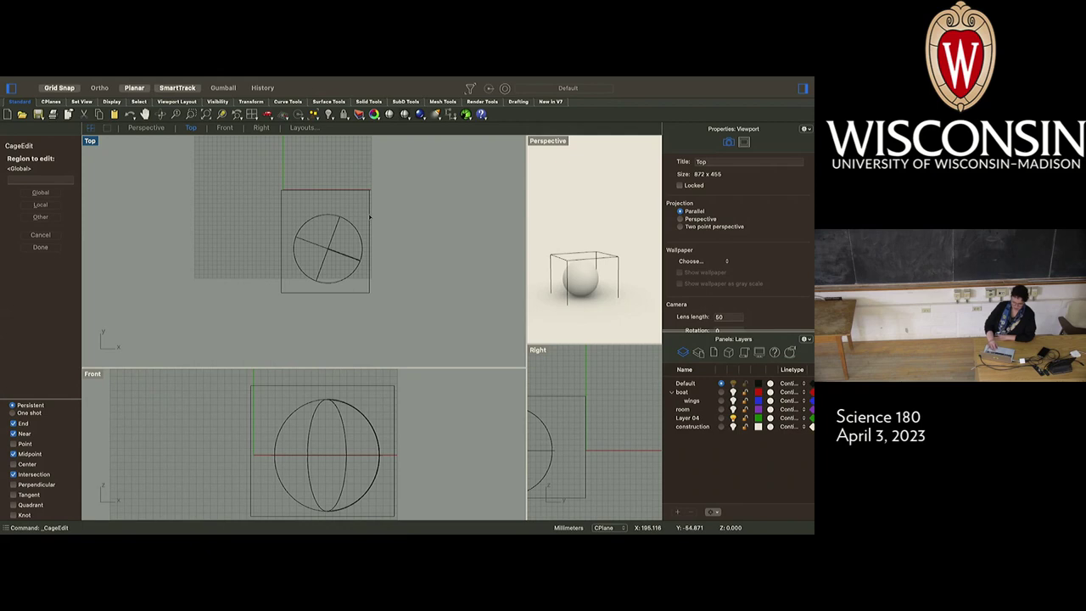
{"action": "left_click", "coordinate": [25, 189]}
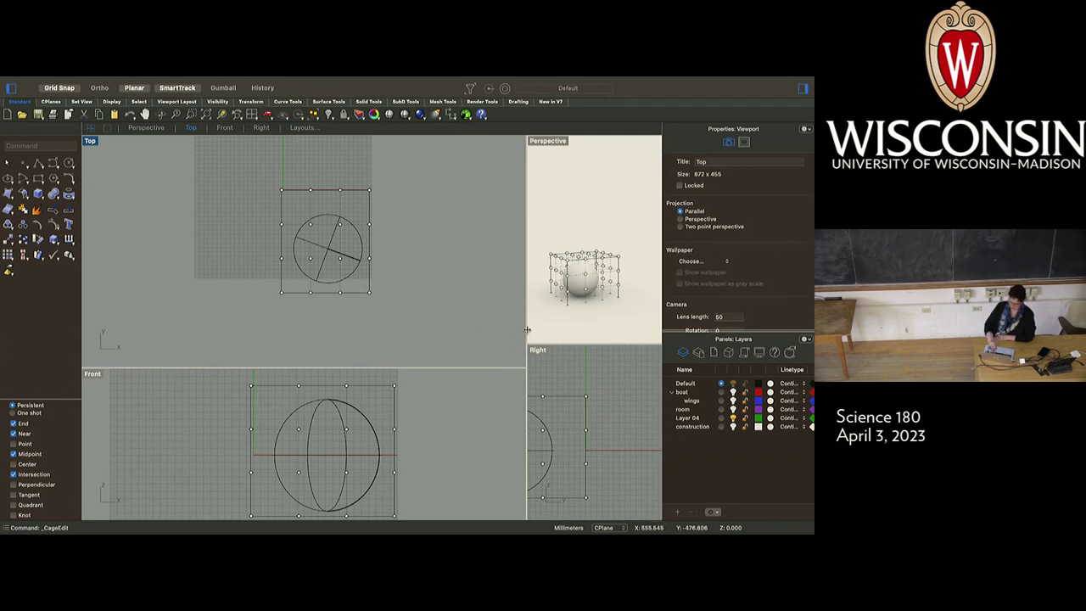
Enlarge the Perspective and Right views, then stretch the cage's upper rear row of control points backward and upward in the Right view.
{"action": "left_click_drag", "start_coordinate": [527, 329], "coordinate": [390, 331]}
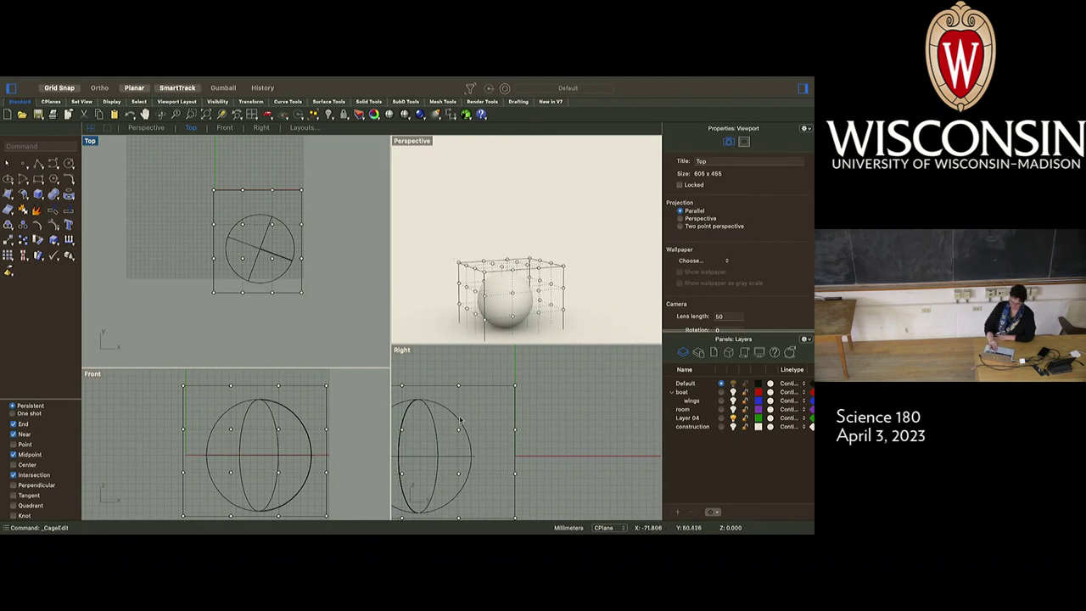
{"action": "left_click", "coordinate": [532, 374]}
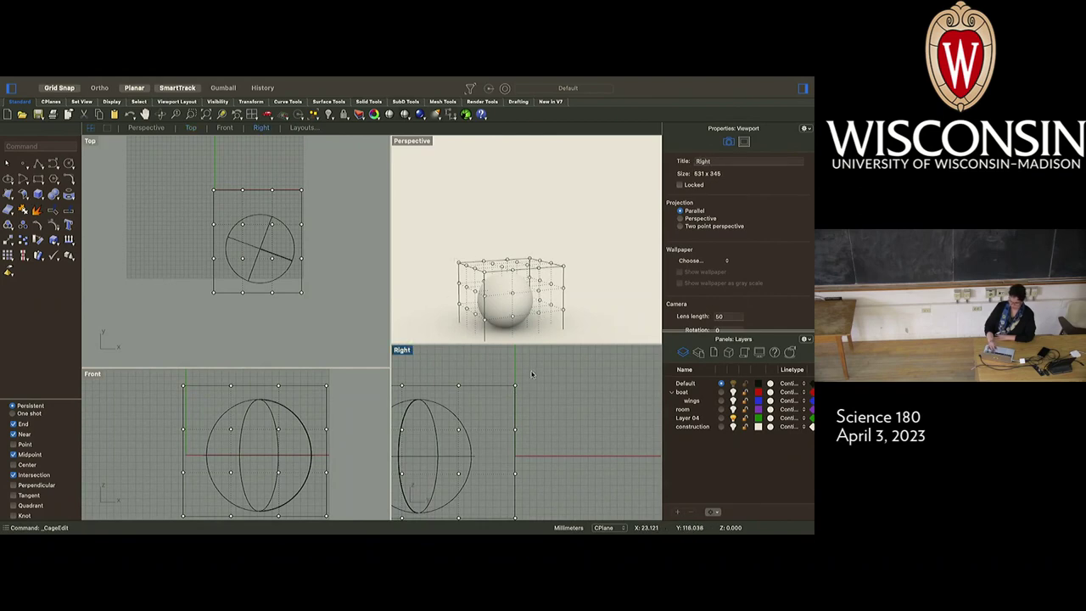
{"action": "left_click_drag", "start_coordinate": [492, 401], "coordinate": [492, 400]}
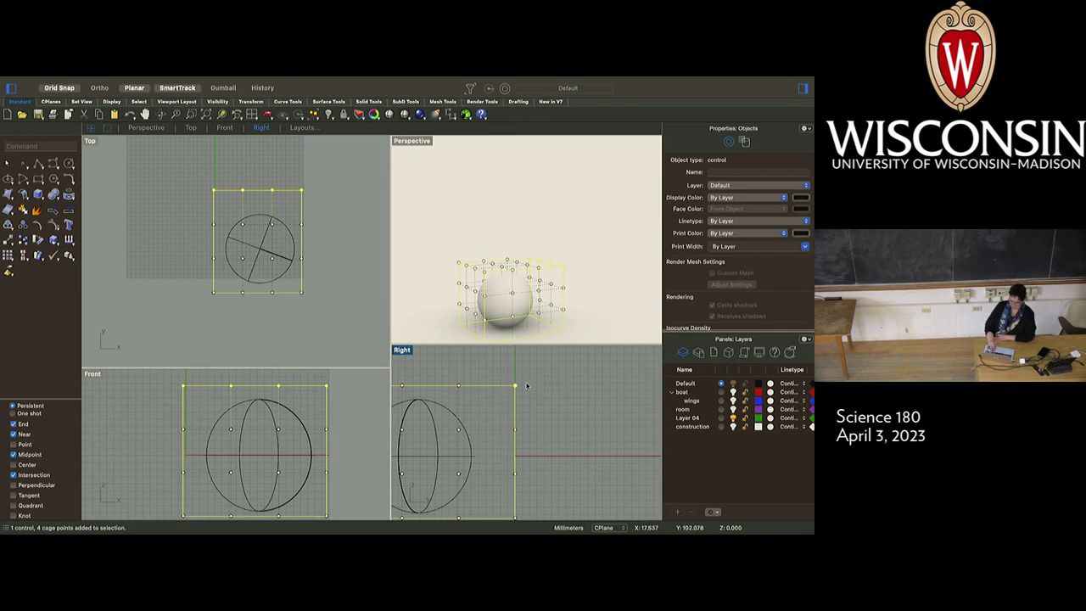
{"action": "left_click_drag", "start_coordinate": [515, 387], "coordinate": [609, 350]}
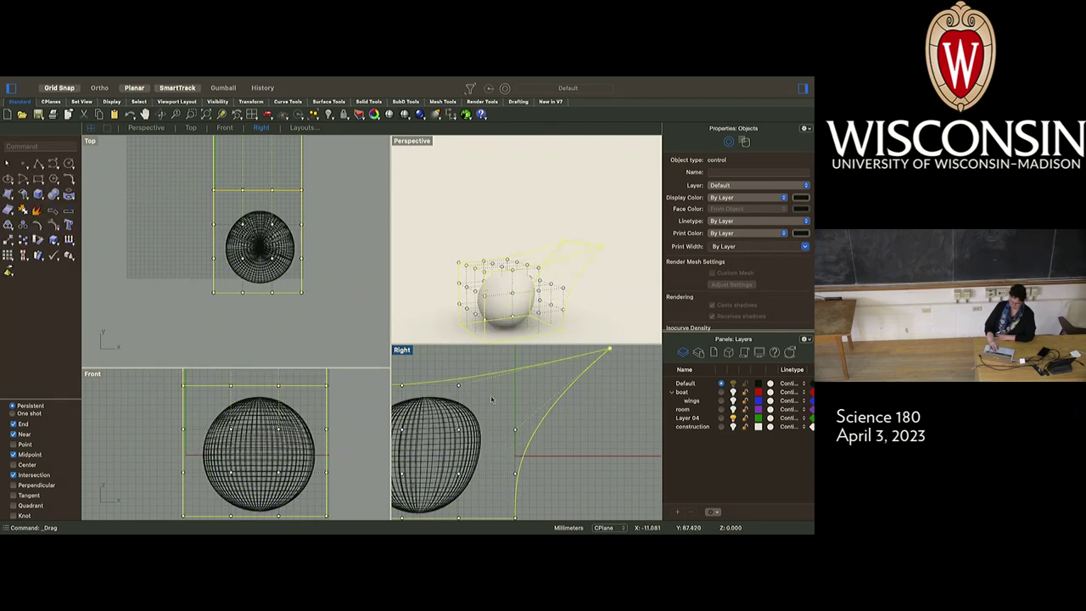
In the Top view, shift the cage's front row of points toward the left and slightly forward, and move a left-side point column inward.
{"action": "scroll", "coordinate": [168, 496], "scroll_direction": "down", "scroll_amount": 3}
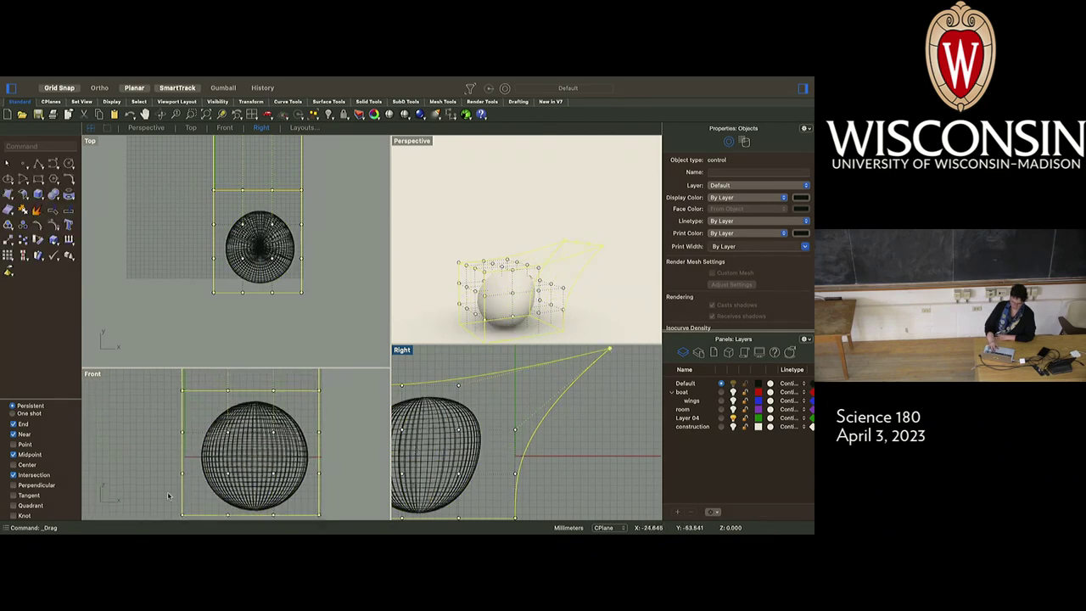
{"action": "scroll", "coordinate": [257, 288], "scroll_direction": "down", "scroll_amount": 2}
{"action": "scroll", "coordinate": [257, 289], "scroll_direction": "down", "scroll_amount": 2}
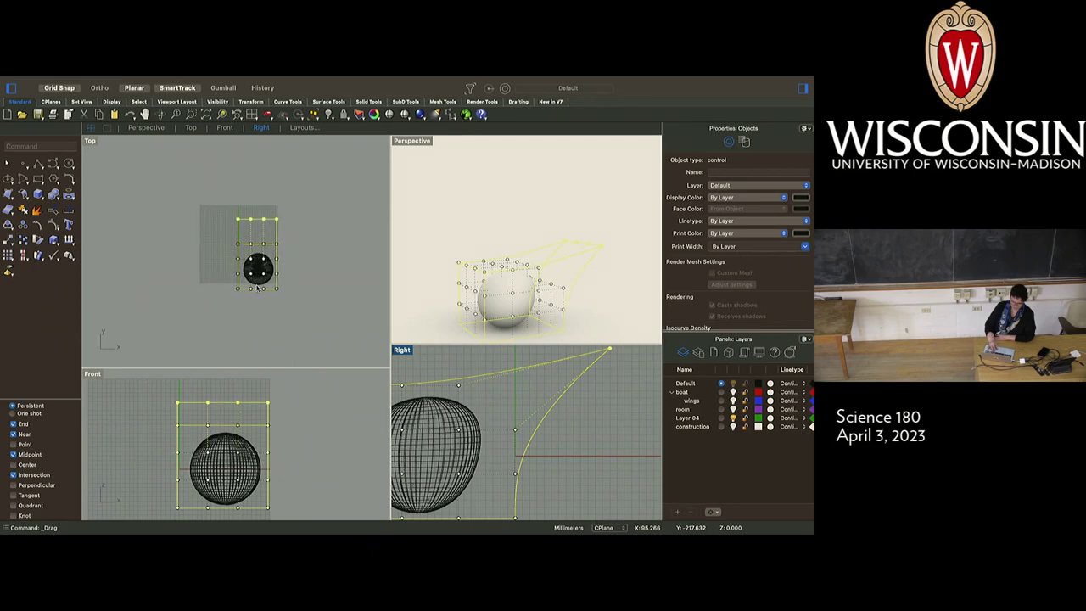
{"action": "left_click", "coordinate": [290, 305]}
{"action": "left_click_drag", "start_coordinate": [290, 304], "coordinate": [251, 294]}
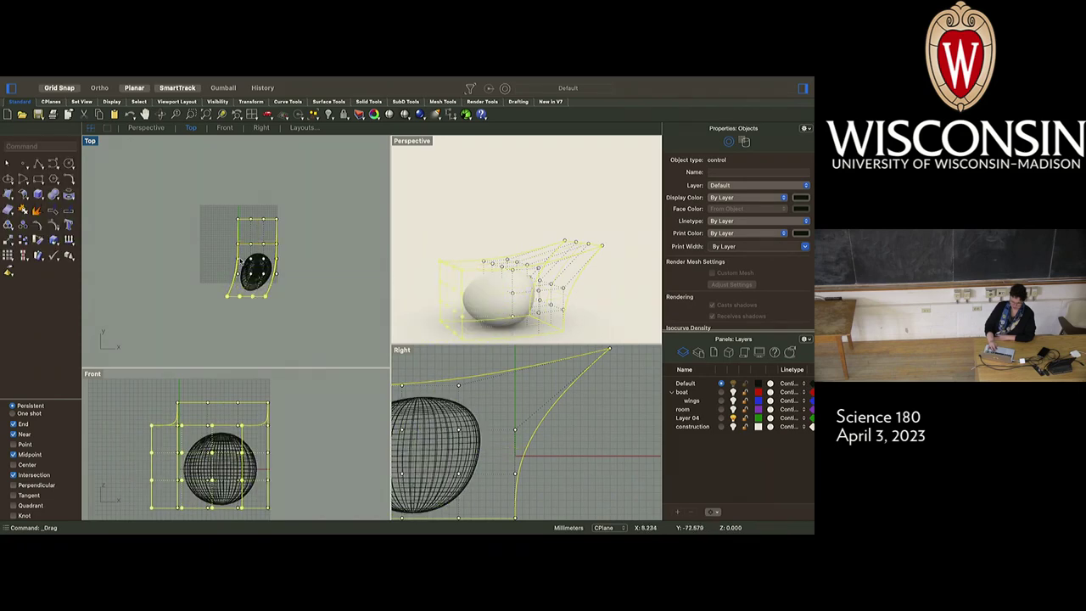
{"action": "left_click", "coordinate": [245, 256]}
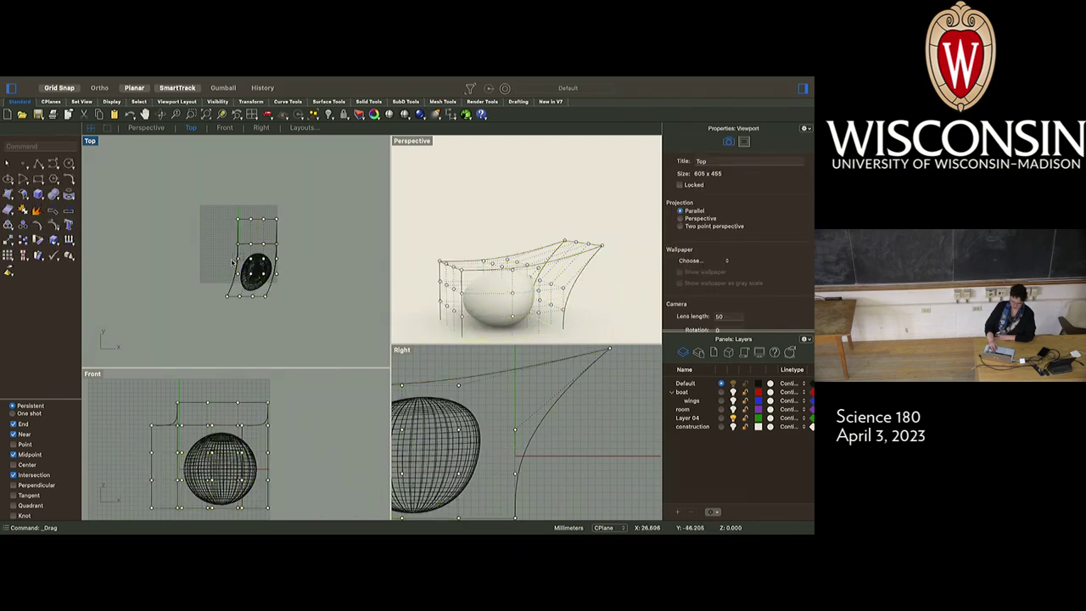
{"action": "left_click", "coordinate": [233, 263]}
{"action": "left_click_drag", "start_coordinate": [234, 263], "coordinate": [261, 270]}
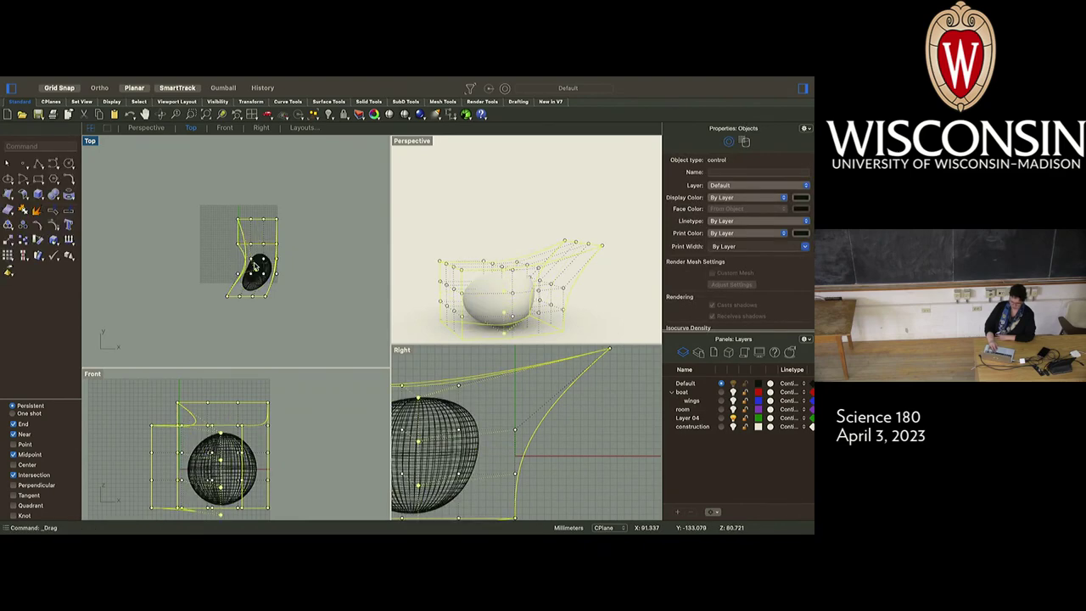
In the Front view, pull a single upper-middle cage point on the right side far outward and up to make the sphere bulge.
{"action": "left_click", "coordinate": [504, 231]}
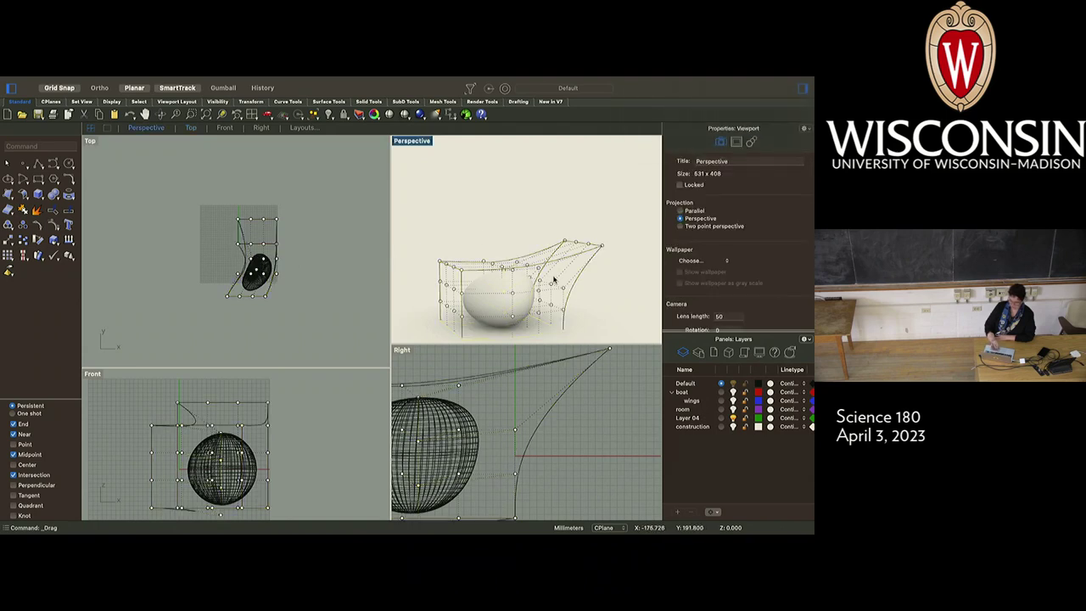
{"action": "scroll", "coordinate": [554, 277], "scroll_direction": "down", "scroll_amount": 5}
{"action": "scroll", "coordinate": [556, 272], "scroll_direction": "down", "scroll_amount": 10}
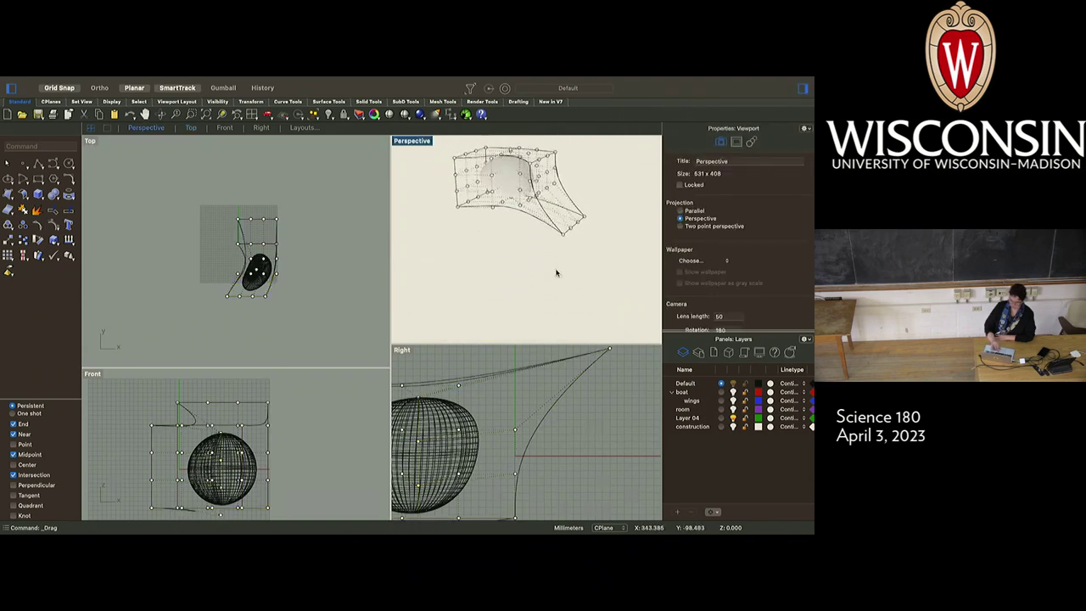
{"action": "scroll", "coordinate": [555, 272], "scroll_direction": "down", "scroll_amount": 10}
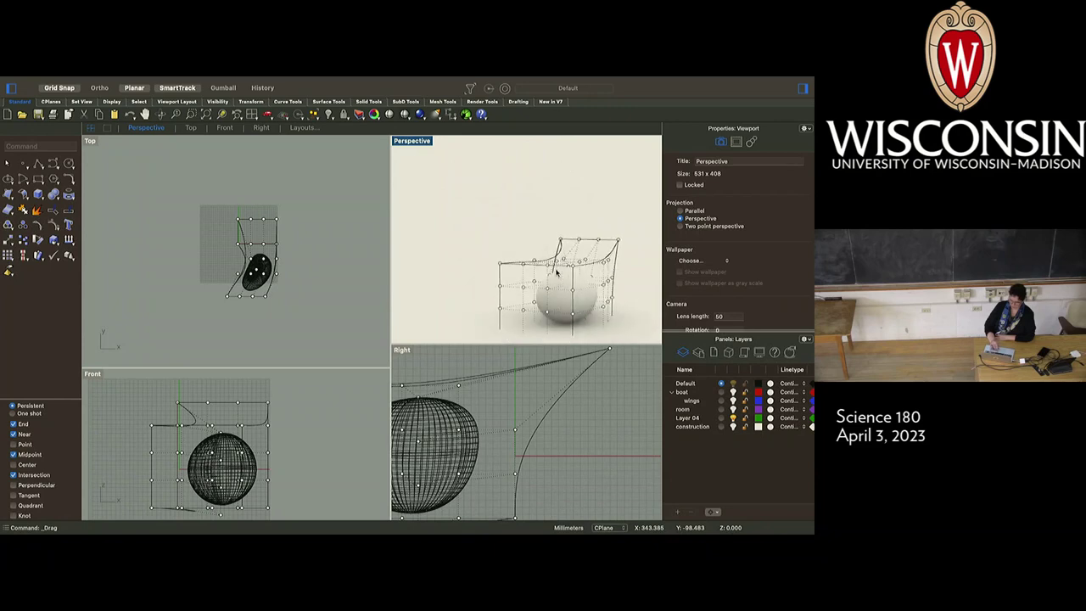
{"action": "scroll", "coordinate": [556, 271], "scroll_direction": "down", "scroll_amount": 10}
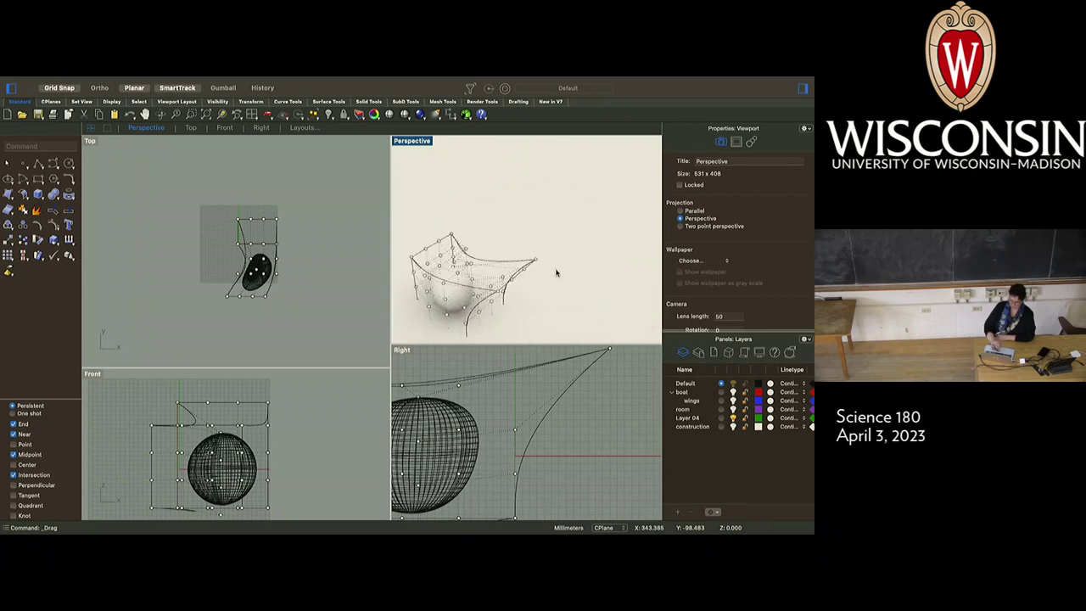
{"action": "scroll", "coordinate": [556, 272], "scroll_direction": "down", "scroll_amount": 5}
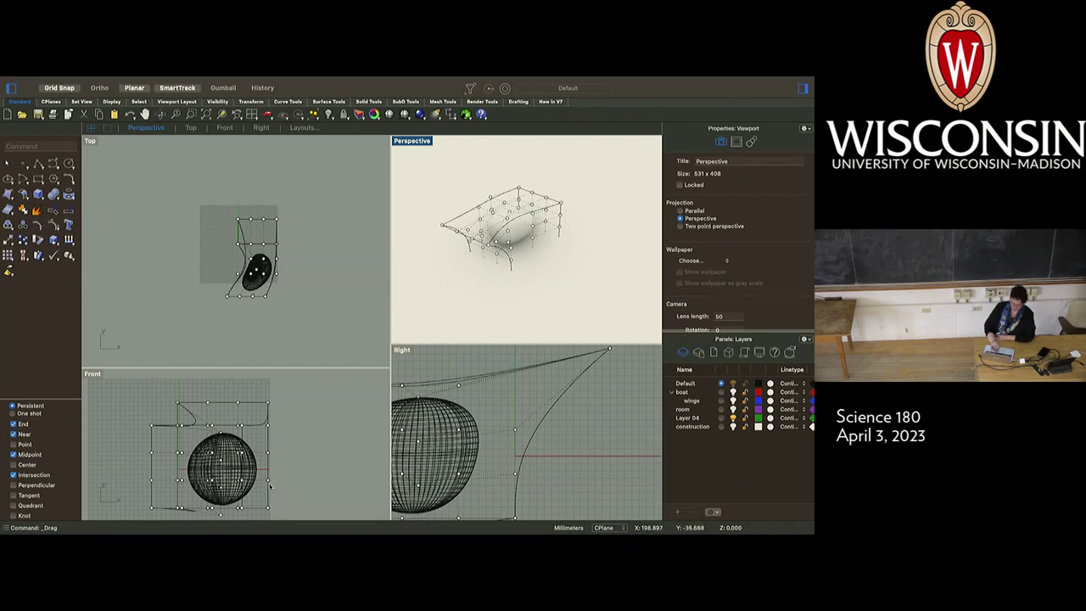
{"action": "left_click", "coordinate": [268, 455]}
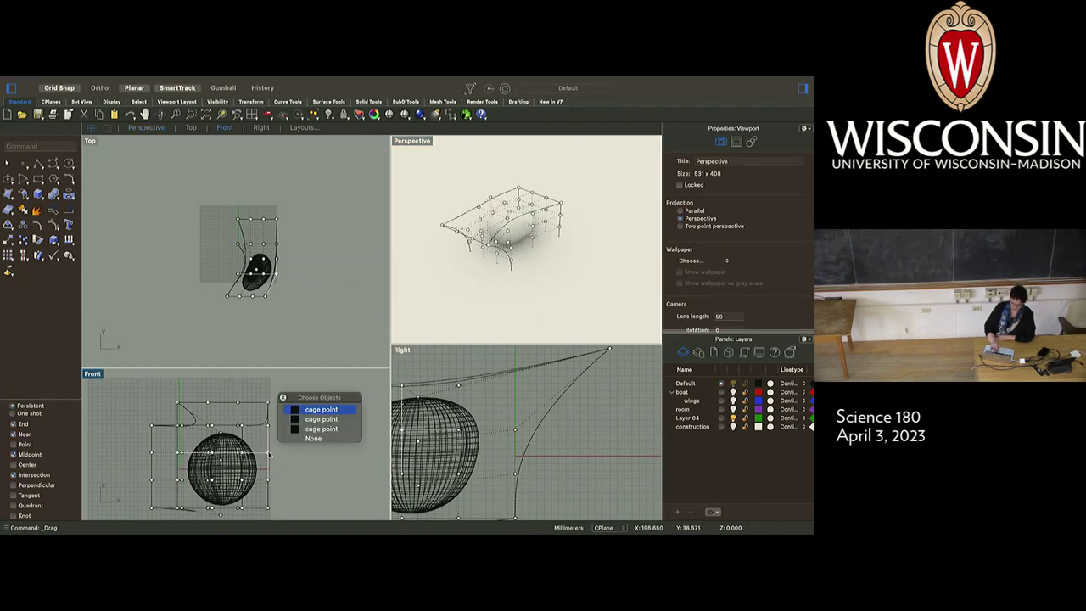
{"action": "left_click", "coordinate": [321, 411]}
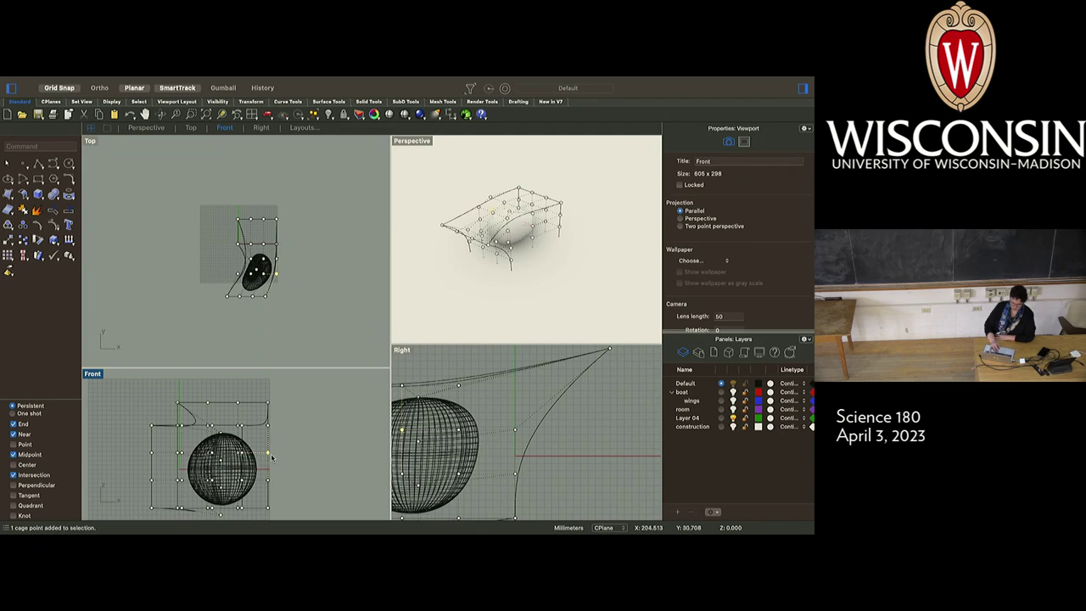
{"action": "left_click_drag", "start_coordinate": [277, 450], "coordinate": [367, 424]}
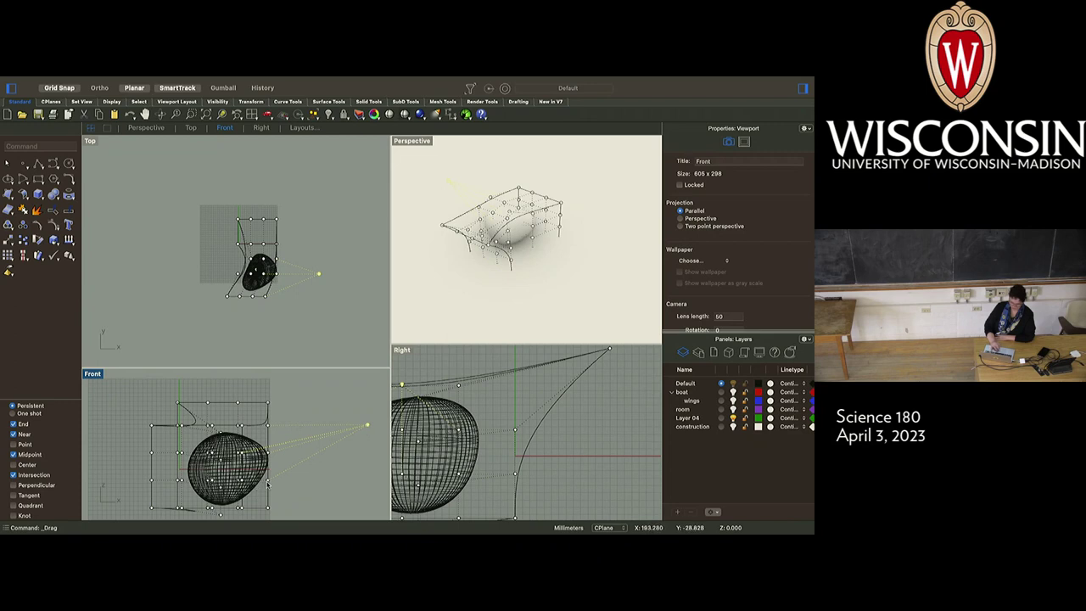
Pull a second cage point at the same height on the right side outward and slightly up, by less than the first.
{"action": "left_click", "coordinate": [269, 456]}
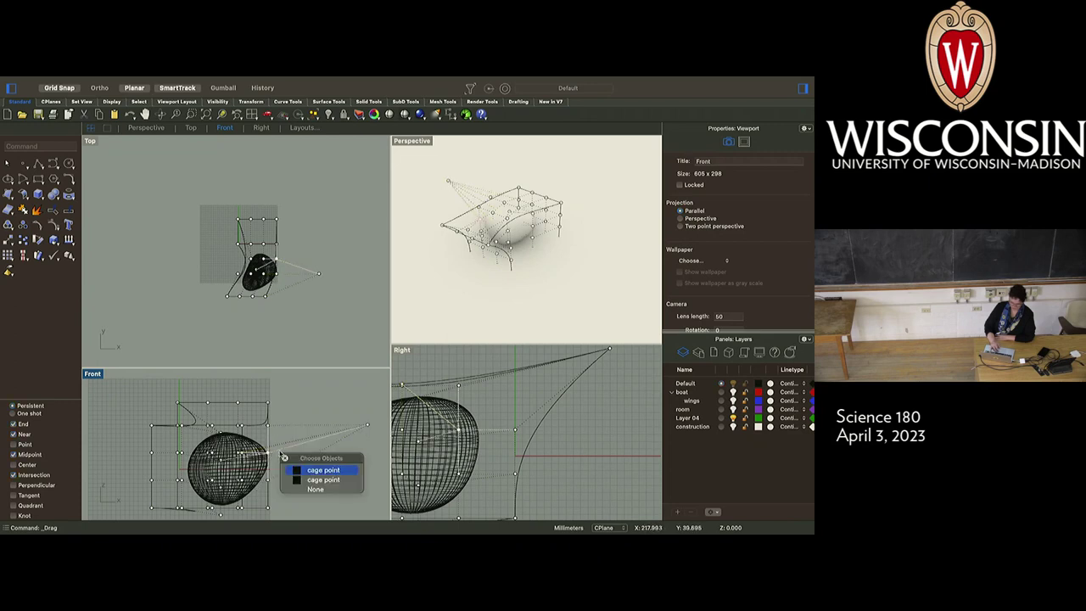
{"action": "left_click", "coordinate": [322, 470]}
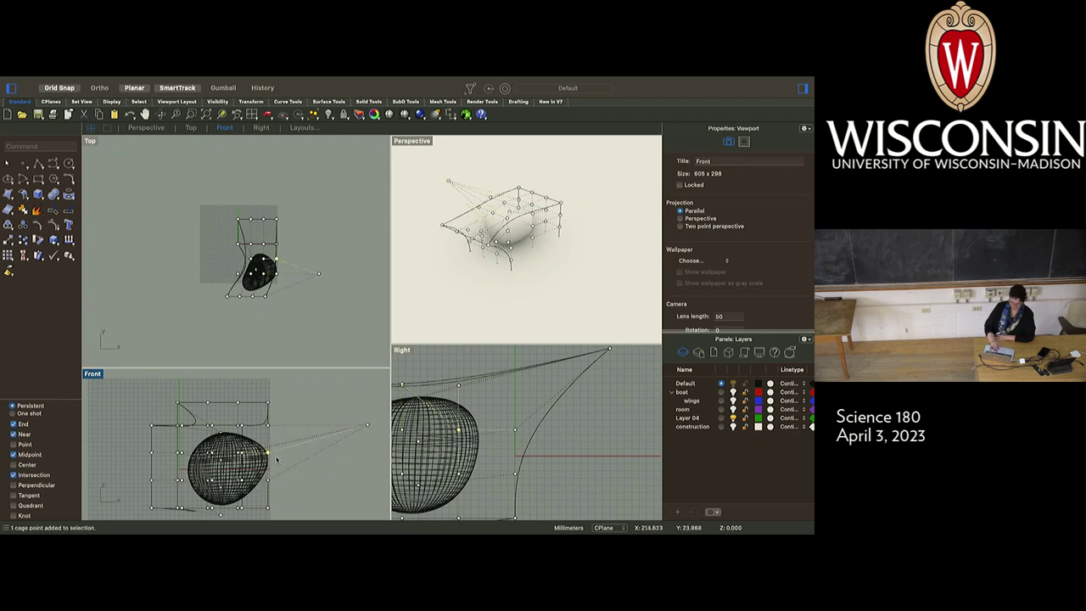
{"action": "left_click_drag", "start_coordinate": [267, 456], "coordinate": [327, 444]}
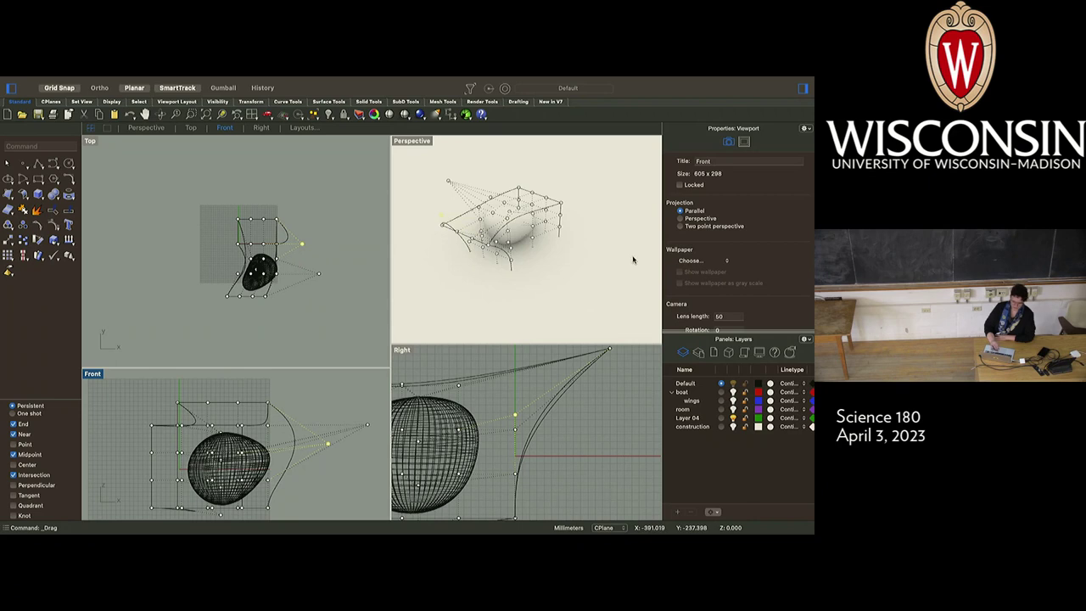
Select control points at the front of the cage in the Perspective view, reposition them to deform the sphere further, and clear the selection.
{"action": "right_click_drag", "start_coordinate": [638, 262], "coordinate": [633, 259]}
{"action": "scroll", "coordinate": [633, 260], "scroll_direction": "right", "scroll_amount": 10}
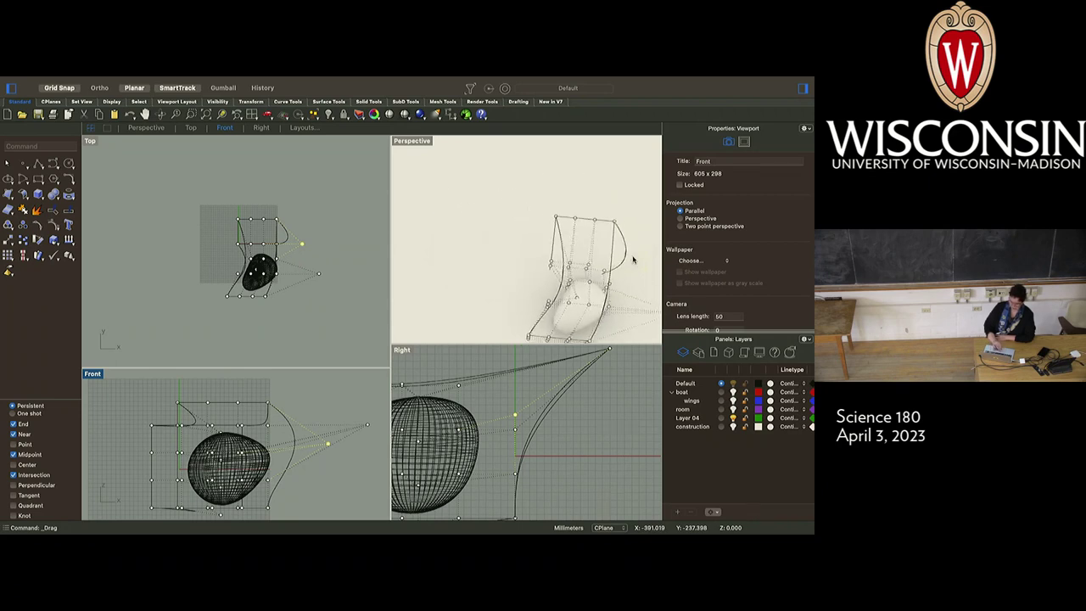
{"action": "scroll", "coordinate": [633, 260], "scroll_direction": "right", "scroll_amount": 10}
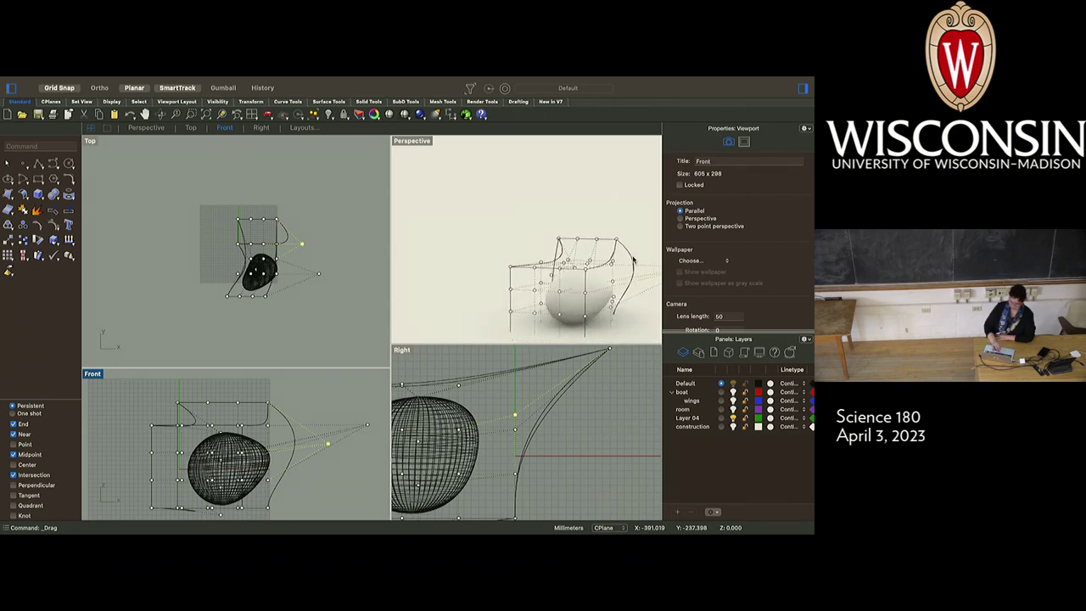
{"action": "scroll", "coordinate": [633, 260], "scroll_direction": "right", "scroll_amount": 10}
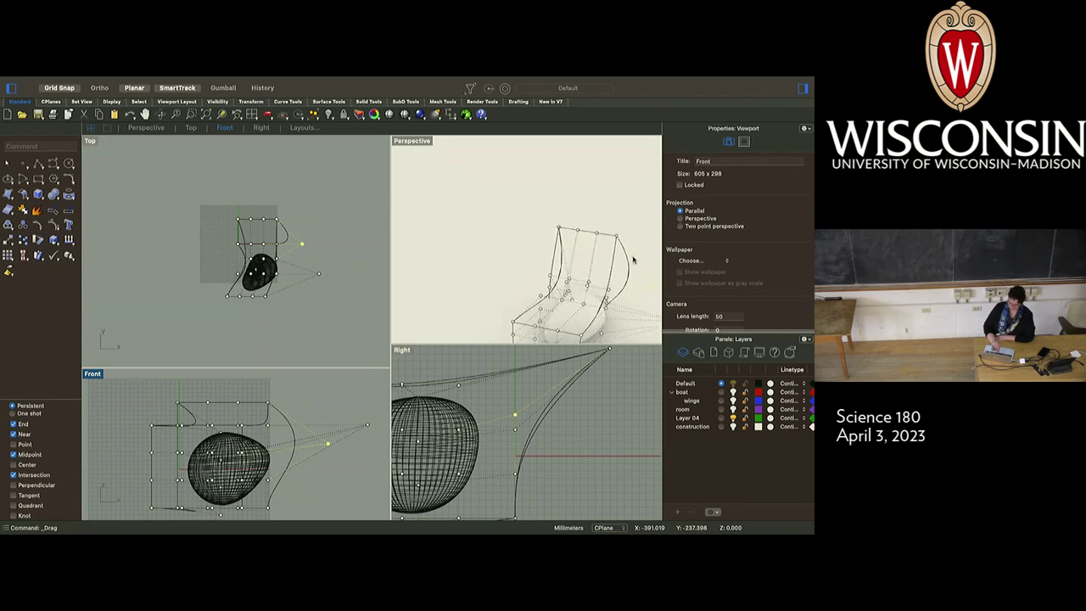
{"action": "scroll", "coordinate": [633, 260], "scroll_direction": "right", "scroll_amount": 5}
{"action": "scroll", "coordinate": [628, 280], "scroll_direction": "down", "scroll_amount": 5}
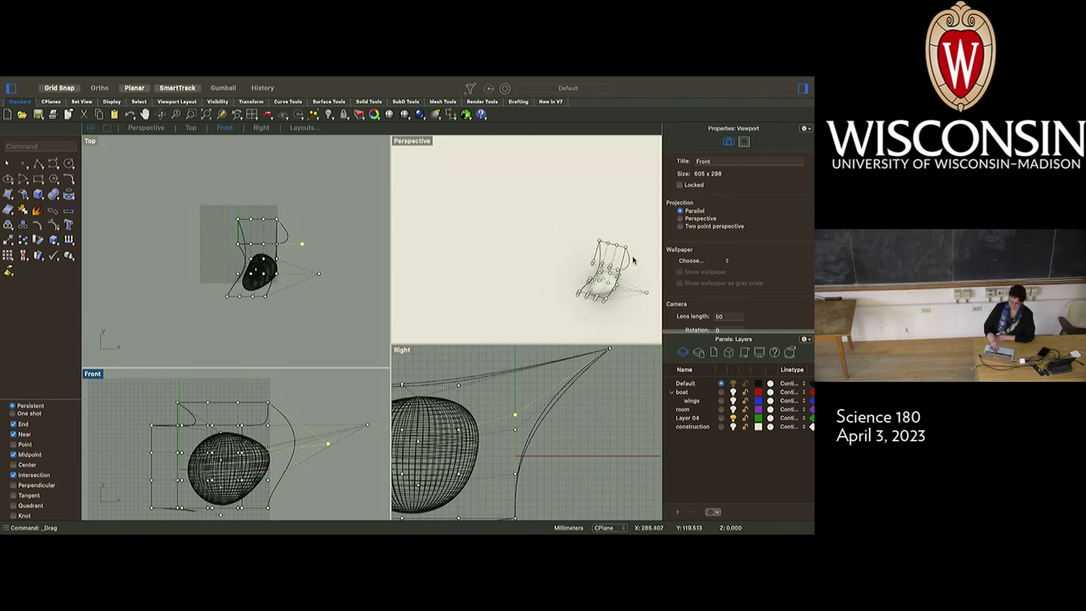
{"action": "left_click", "coordinate": [601, 307]}
{"action": "left_click_drag", "start_coordinate": [602, 300], "coordinate": [604, 294]}
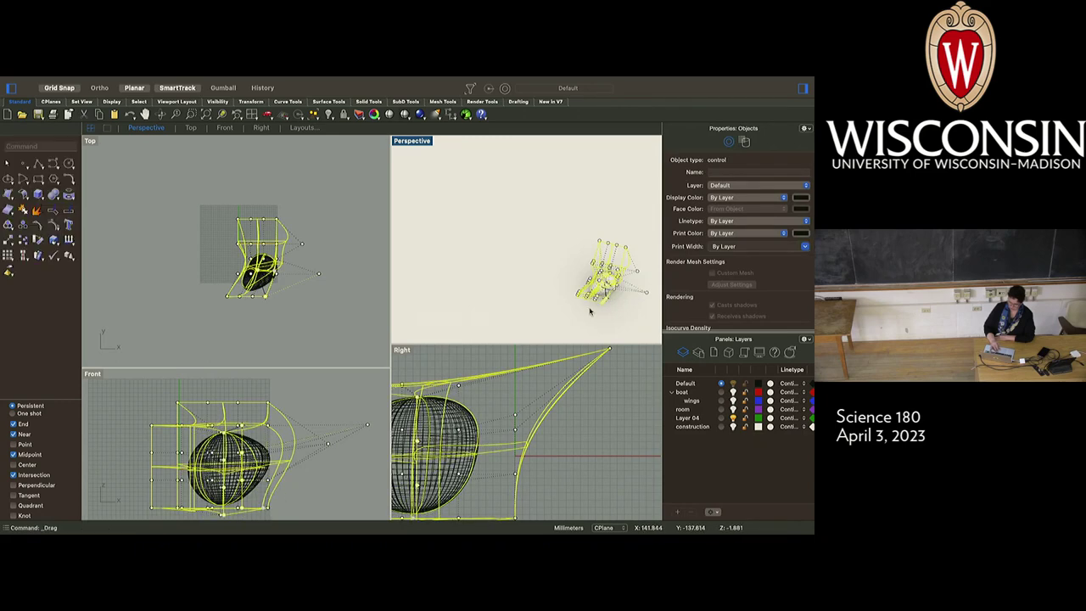
{"action": "left_click", "coordinate": [636, 311]}
{"action": "scroll", "coordinate": [595, 308], "scroll_direction": "down", "scroll_amount": 10}
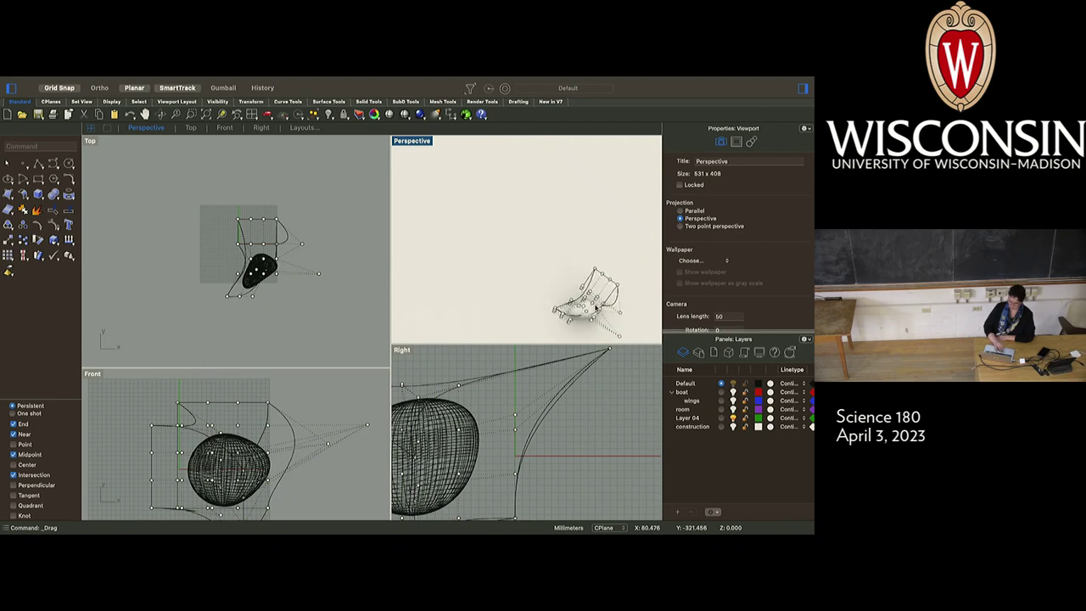
{"action": "scroll", "coordinate": [594, 308], "scroll_direction": "down", "scroll_amount": 5}
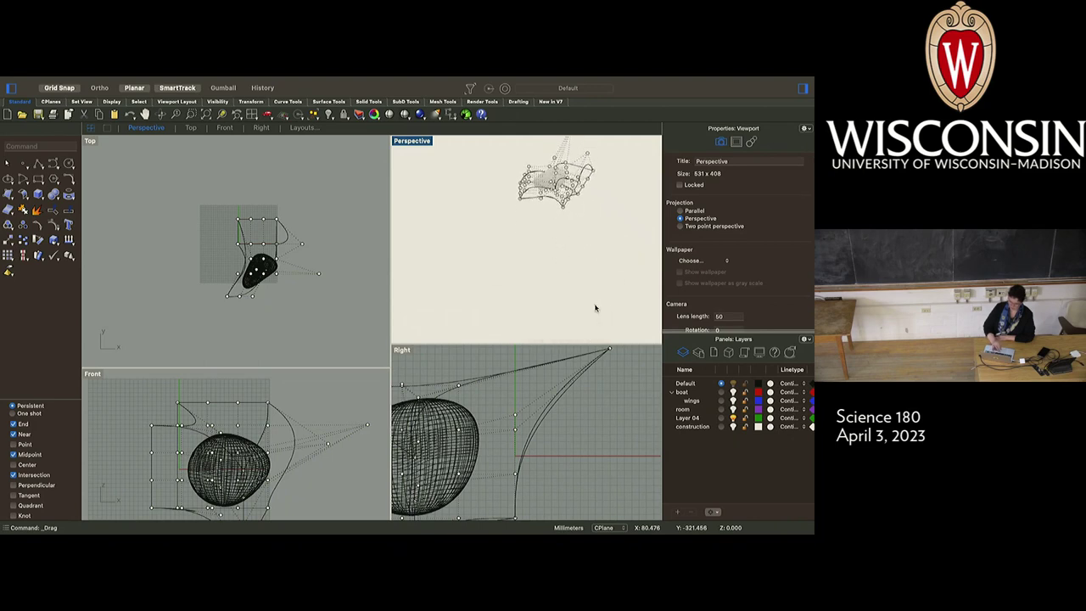
{"action": "left_click", "coordinate": [352, 355]}
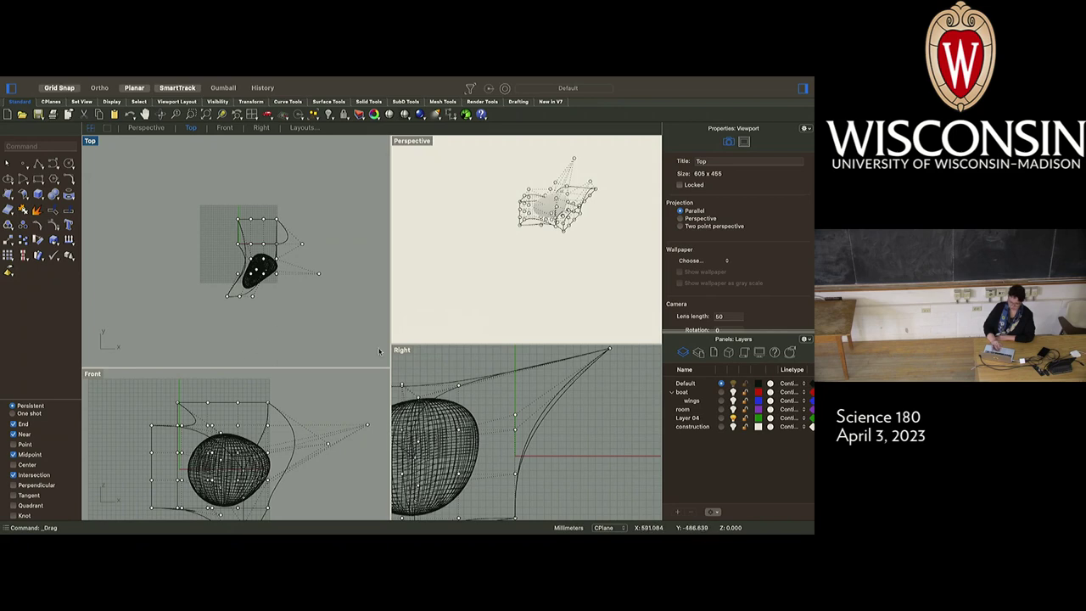
In the Front view, select the upper rows of cage points, move them downward to flatten the sphere, and clear the selection.
{"action": "left_click", "coordinate": [535, 257]}
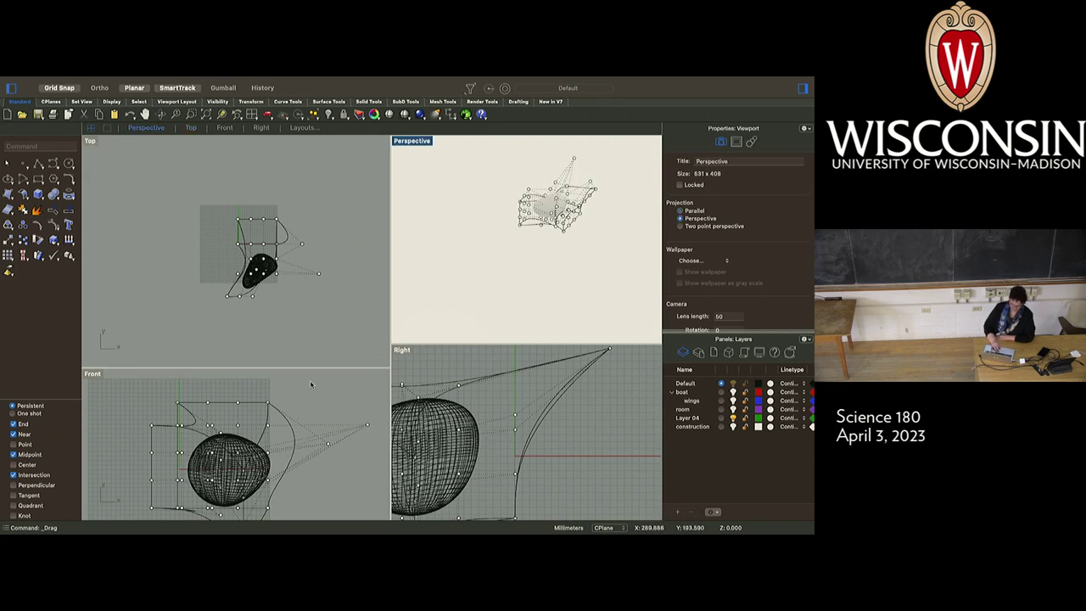
{"action": "left_click_drag", "start_coordinate": [308, 392], "coordinate": [180, 448]}
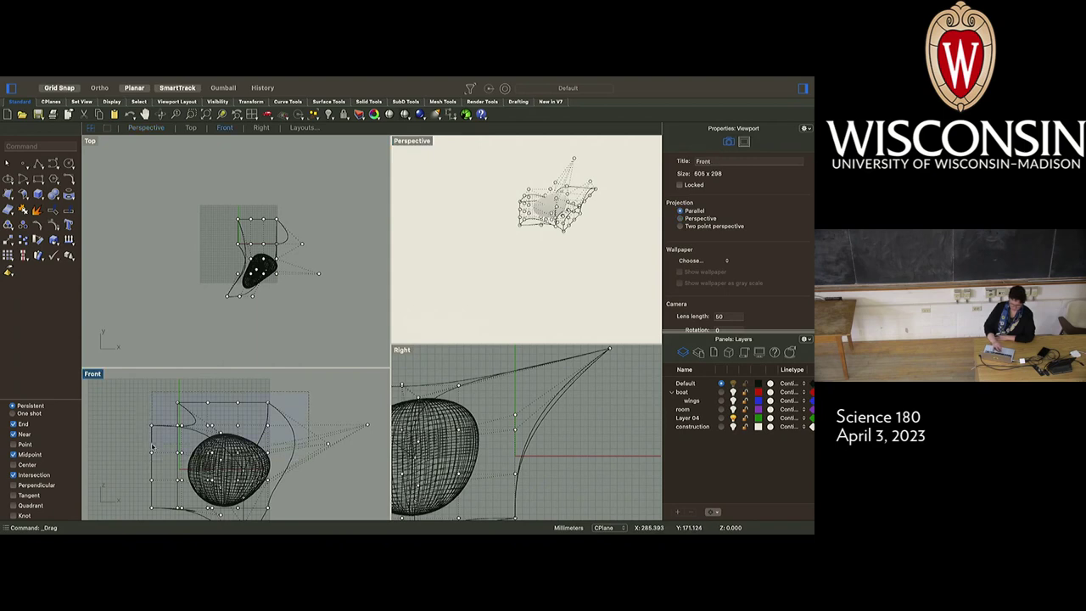
{"action": "left_click_drag", "start_coordinate": [148, 442], "coordinate": [144, 458]}
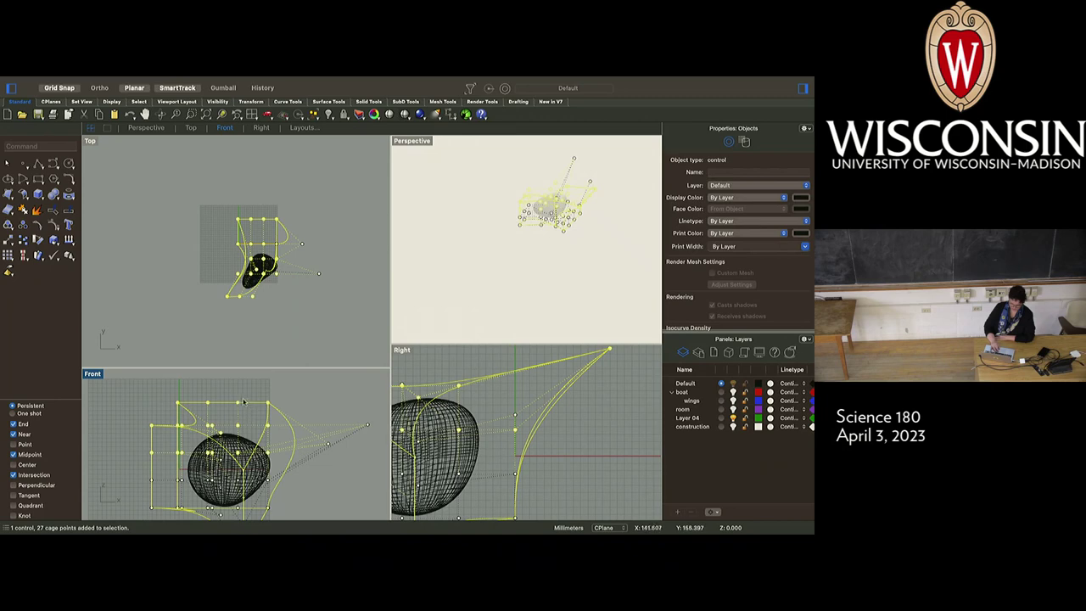
{"action": "left_click_drag", "start_coordinate": [238, 404], "coordinate": [239, 437]}
{"action": "left_click", "coordinate": [305, 399]}
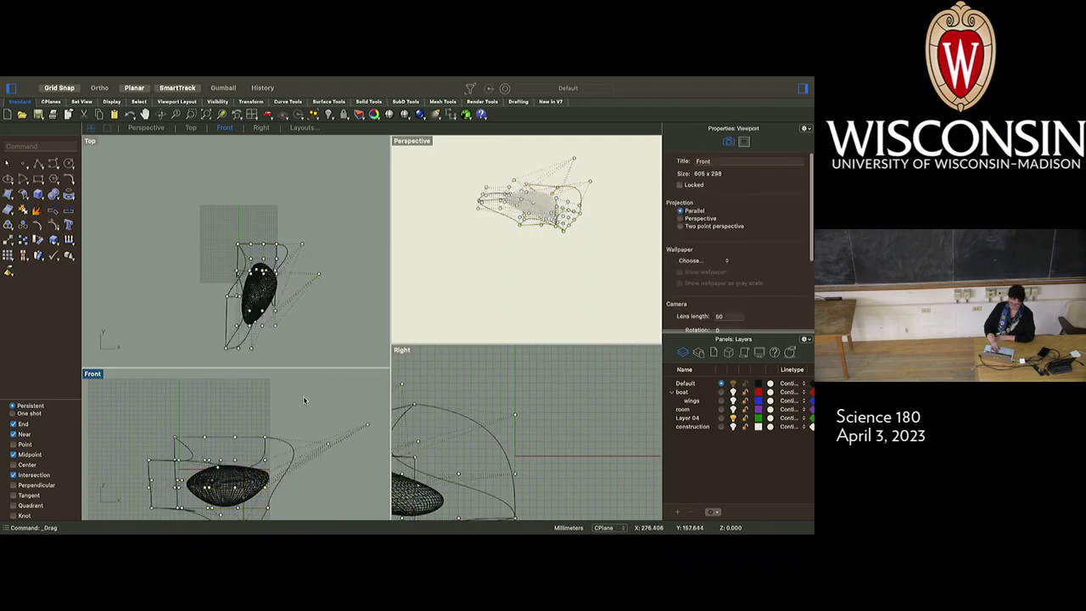
Turn off the cage's control points and move the control cage to the construction layer.
{"action": "left_click", "coordinate": [522, 278]}
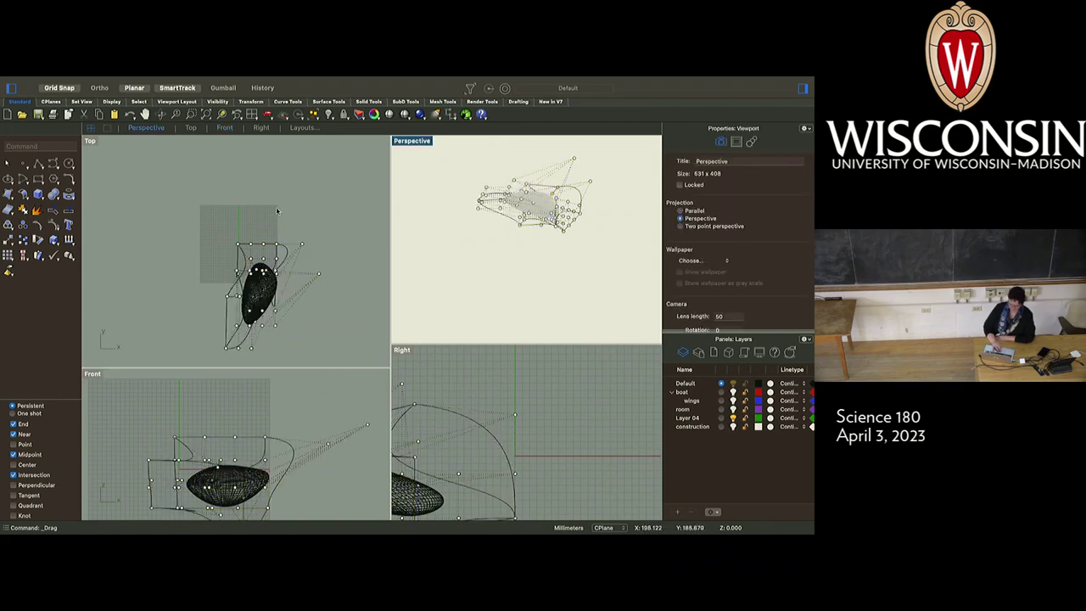
{"action": "left_click", "coordinate": [303, 260]}
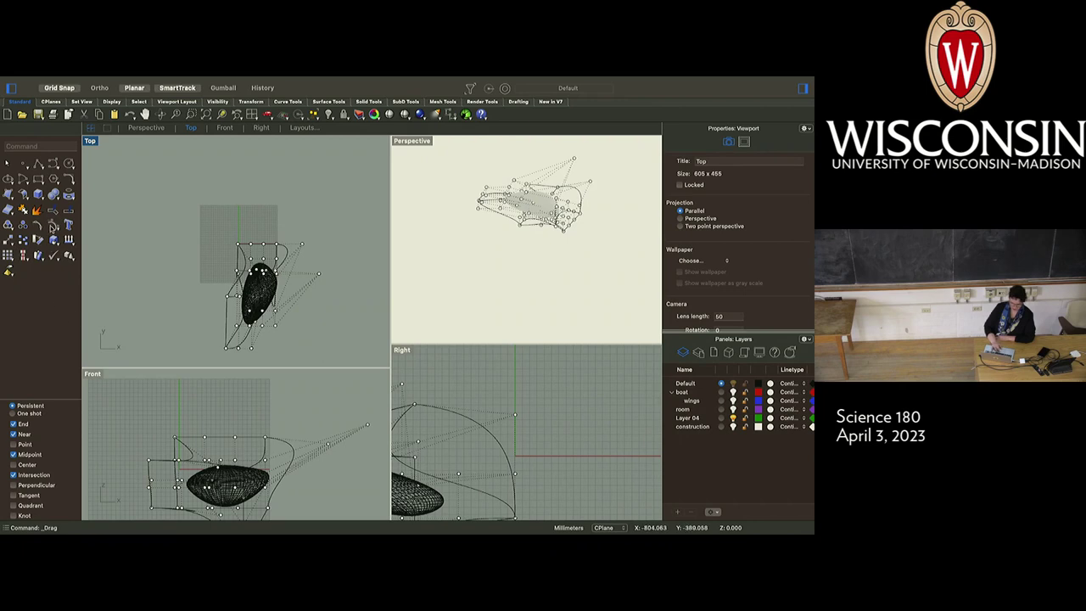
{"action": "left_click", "coordinate": [52, 227]}
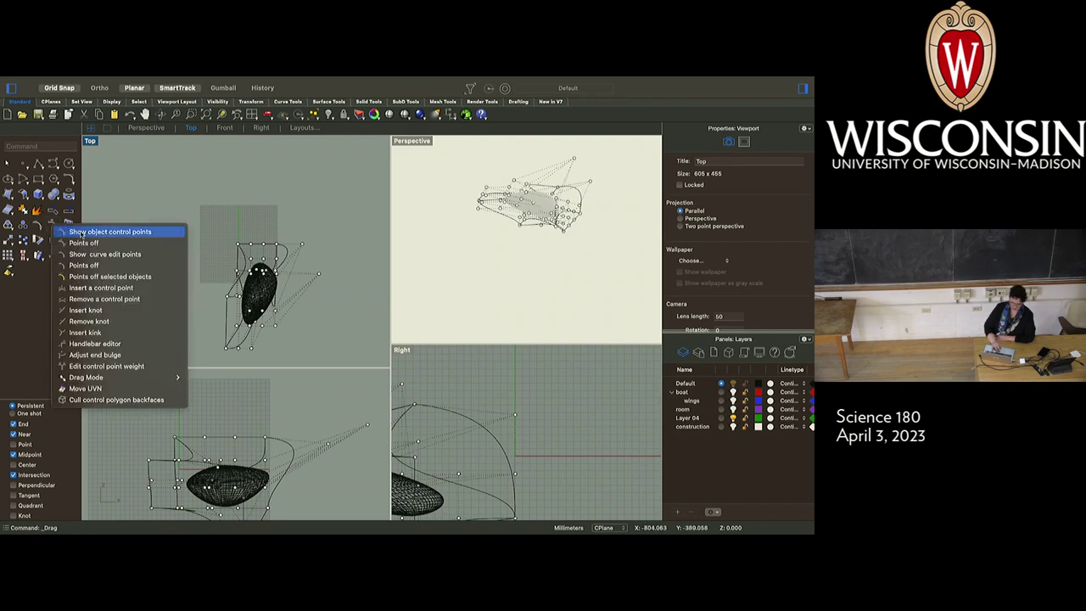
{"action": "left_click", "coordinate": [83, 242]}
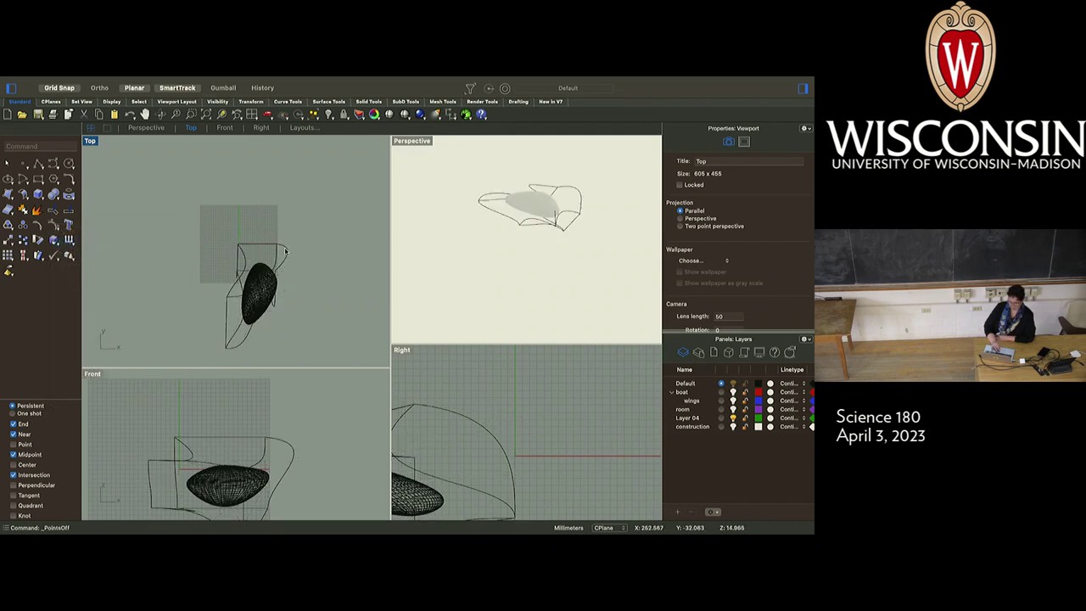
{"action": "left_click", "coordinate": [287, 259]}
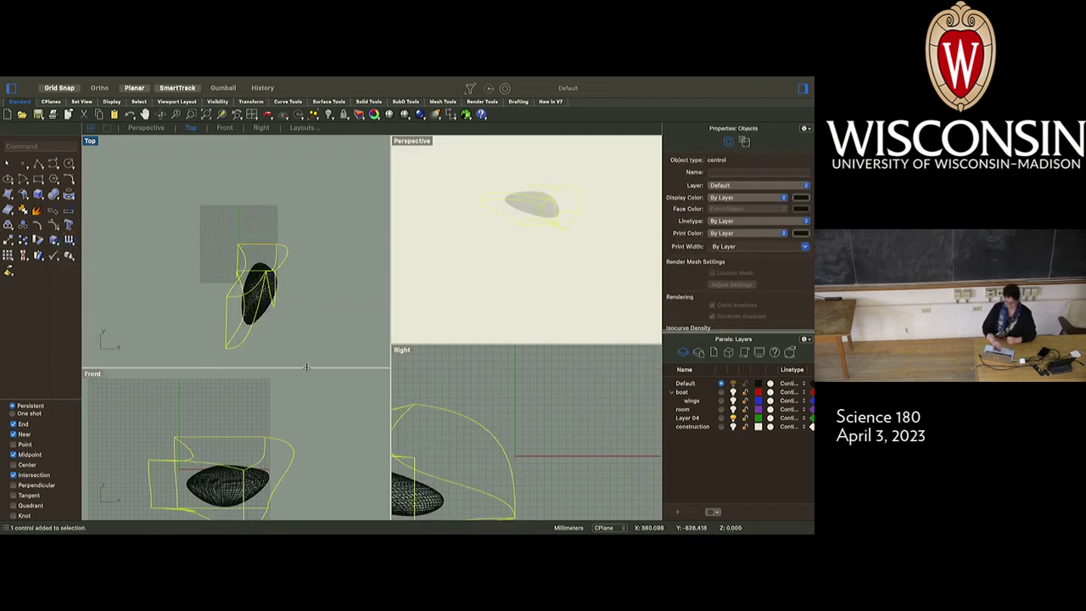
{"action": "right_click", "coordinate": [690, 427]}
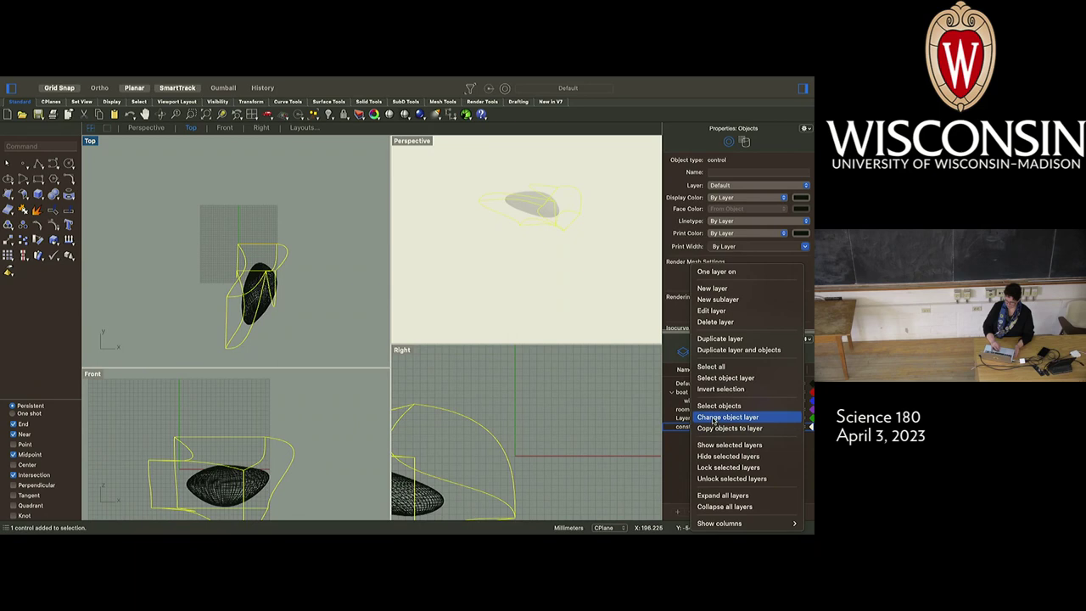
{"action": "left_click", "coordinate": [727, 417]}
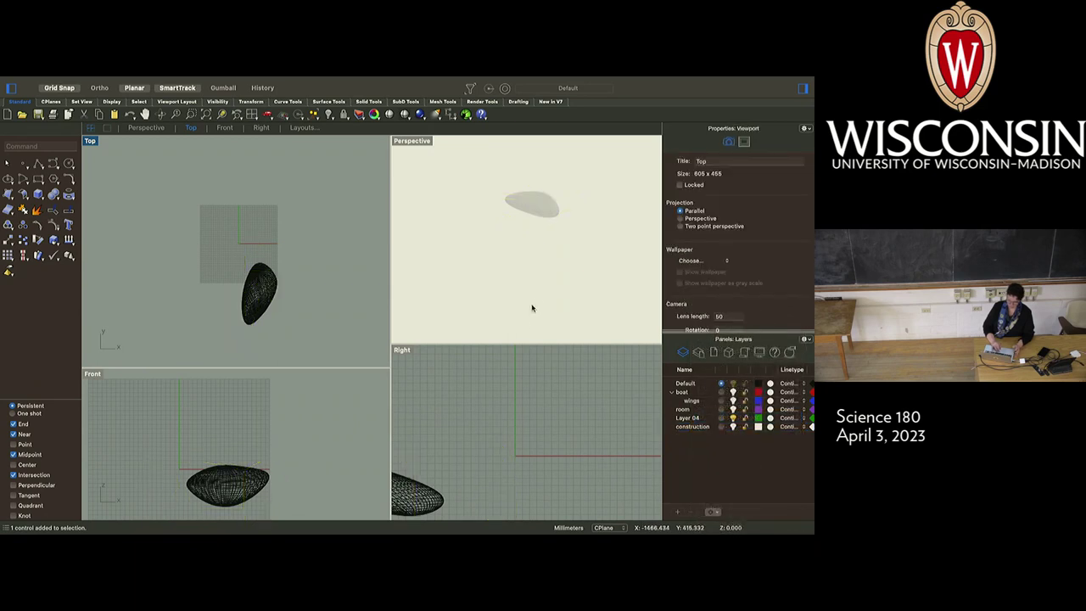
Widen the Perspective and Right viewports and bring the whole deformed sphere into view in the Right viewport.
{"action": "scroll", "coordinate": [537, 302], "scroll_direction": "down", "scroll_amount": 5}
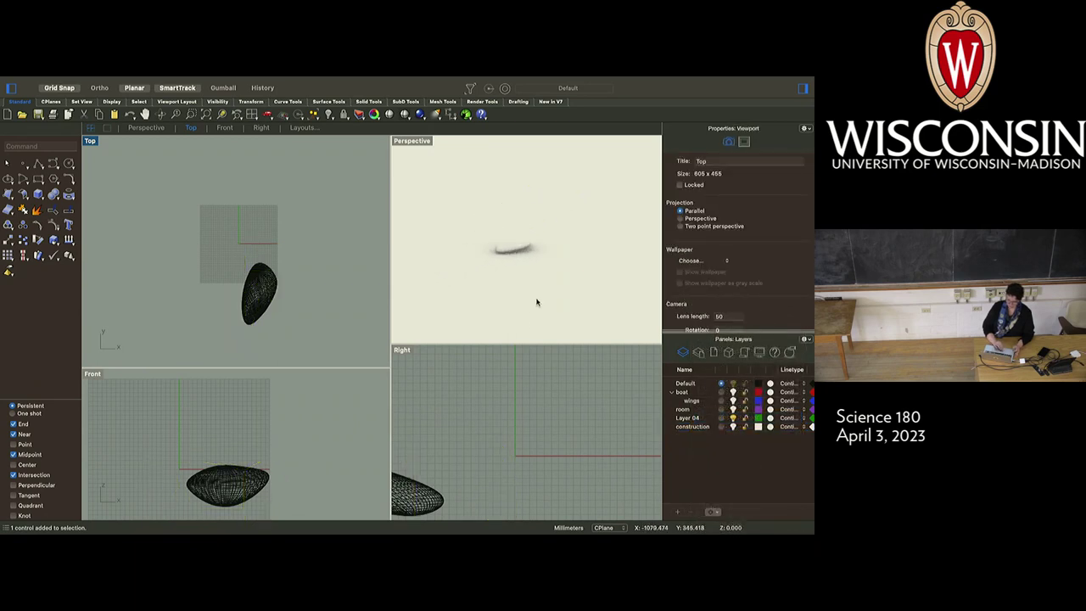
{"action": "scroll", "coordinate": [536, 302], "scroll_direction": "down", "scroll_amount": 2}
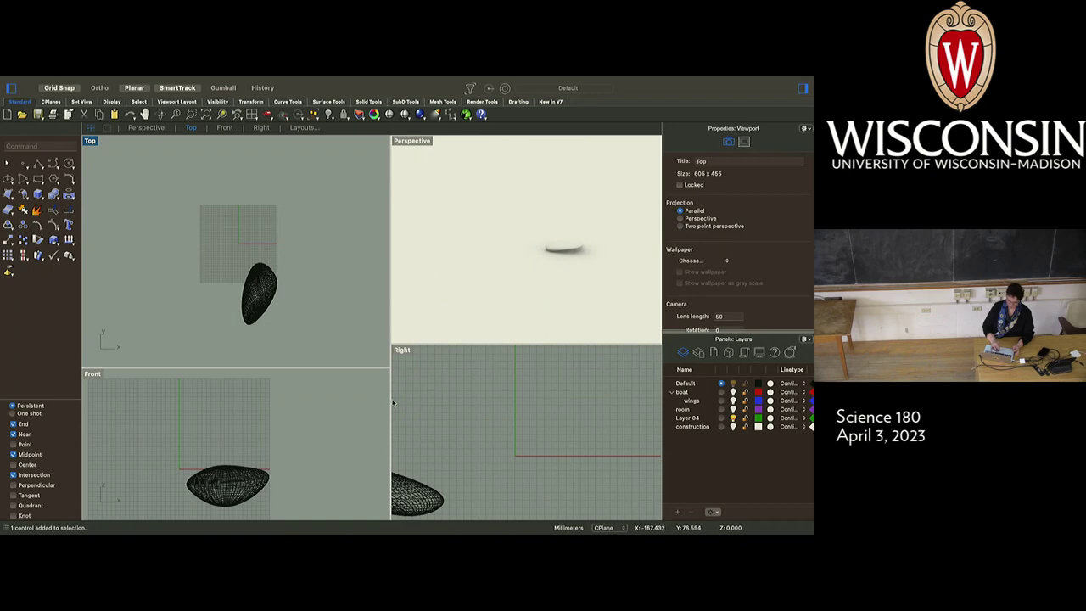
{"action": "left_click_drag", "start_coordinate": [391, 397], "coordinate": [250, 407]}
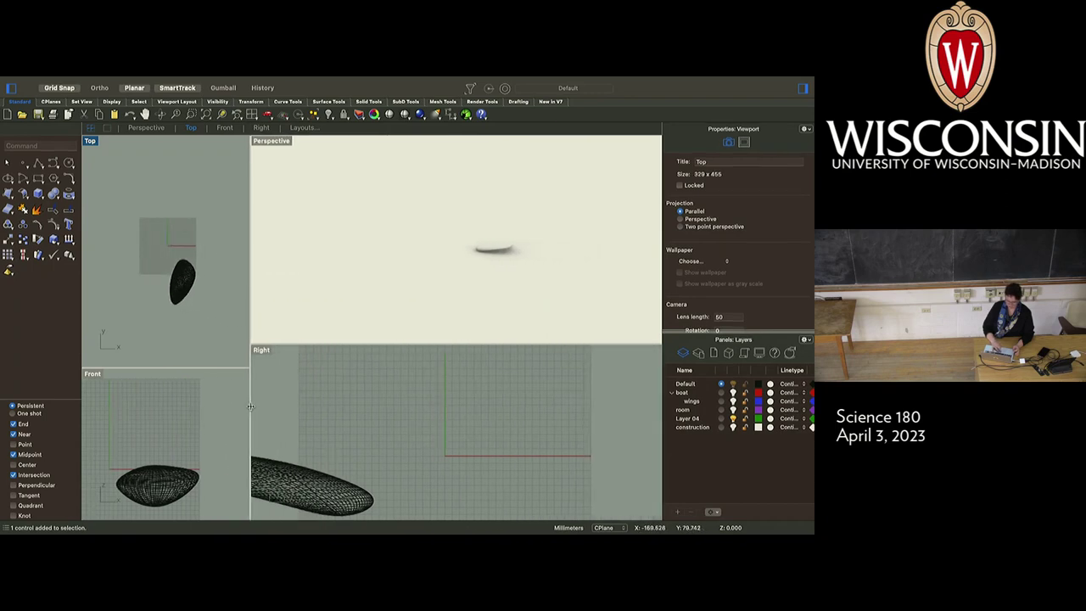
{"action": "scroll", "coordinate": [332, 443], "scroll_direction": "left", "scroll_amount": 10}
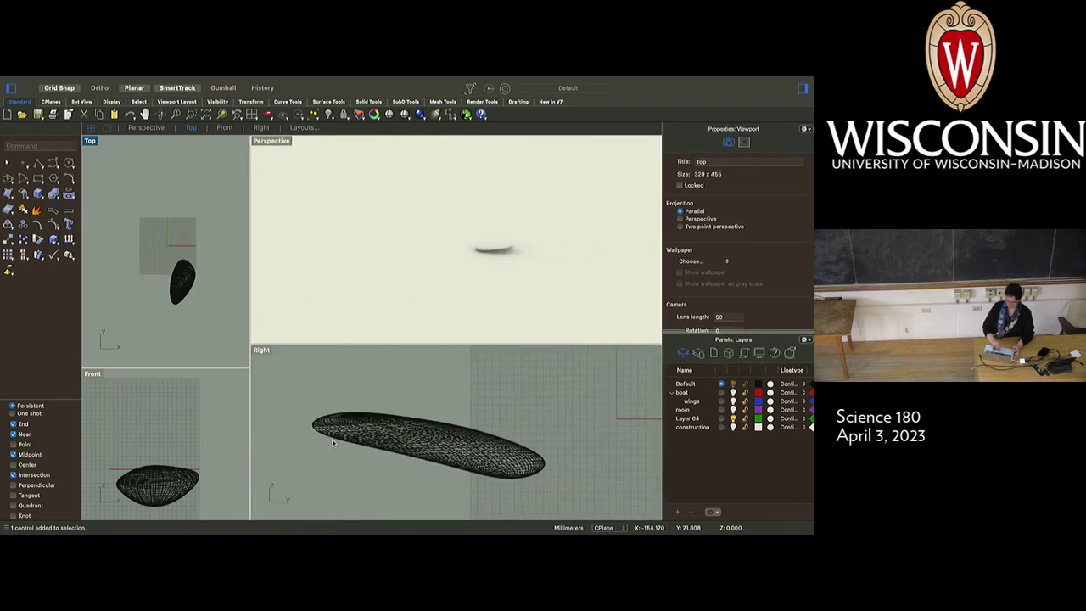
{"action": "scroll", "coordinate": [333, 443], "scroll_direction": "up", "scroll_amount": 10}
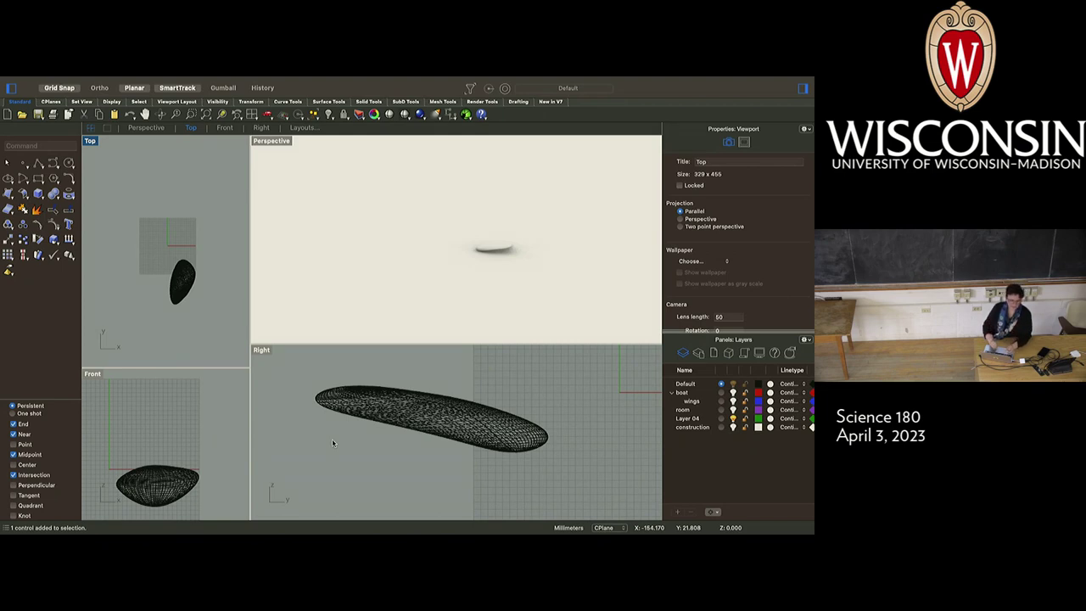
Turn on the boat, wings and room layers and view the scene from inside the room's open corner in Perspective.
{"action": "left_click", "coordinate": [734, 401]}
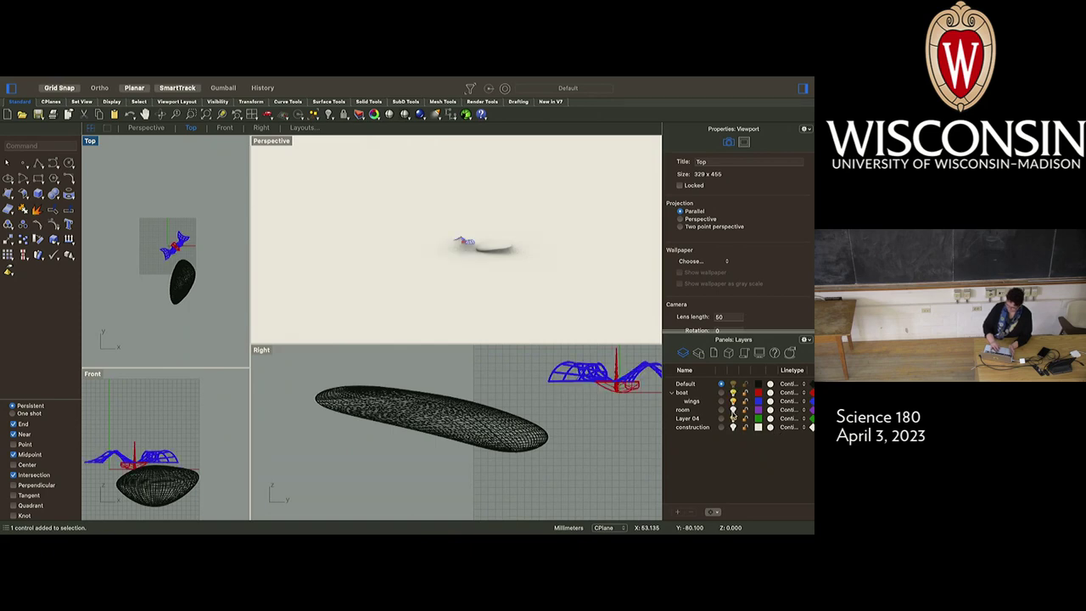
{"action": "left_click", "coordinate": [734, 410]}
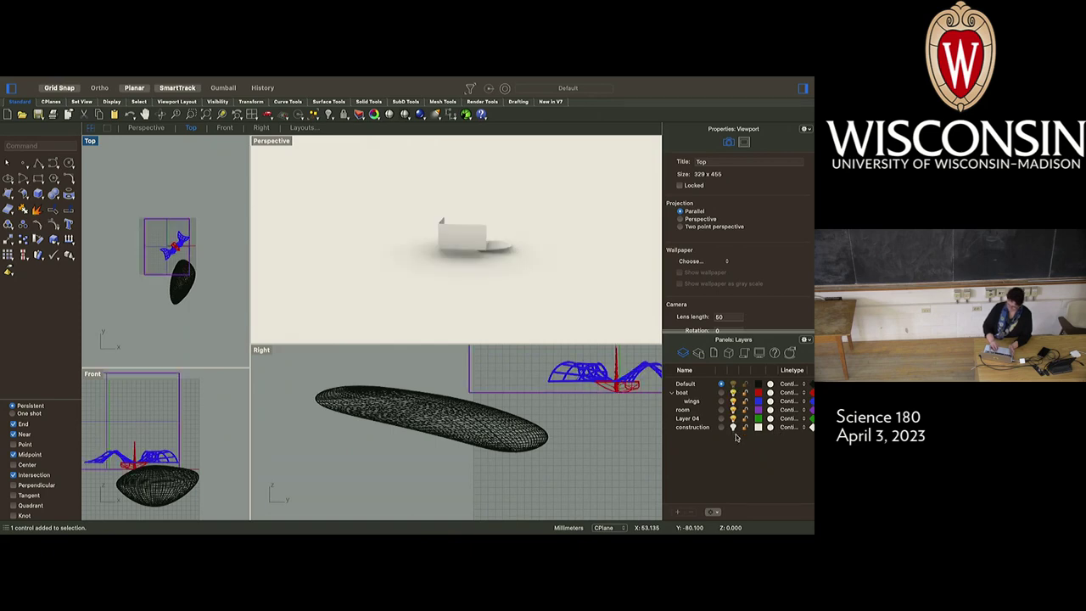
{"action": "right_click_drag", "start_coordinate": [497, 246], "coordinate": [514, 295]}
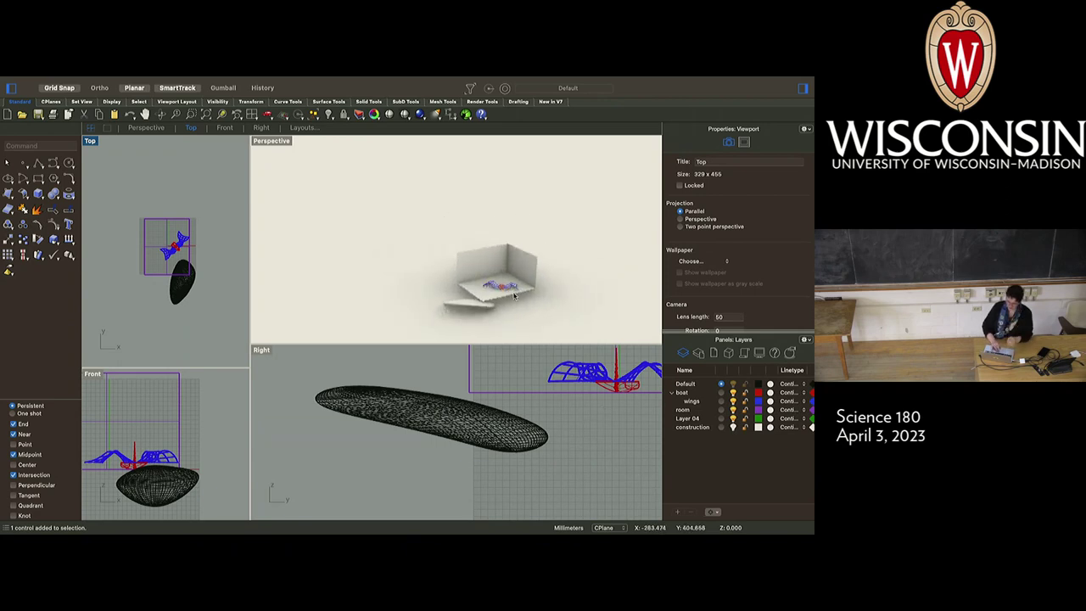
Scale the deformed sphere to roughly half its size from its lower end in the Right view, accepting its release from the cage.
{"action": "left_click", "coordinate": [460, 416]}
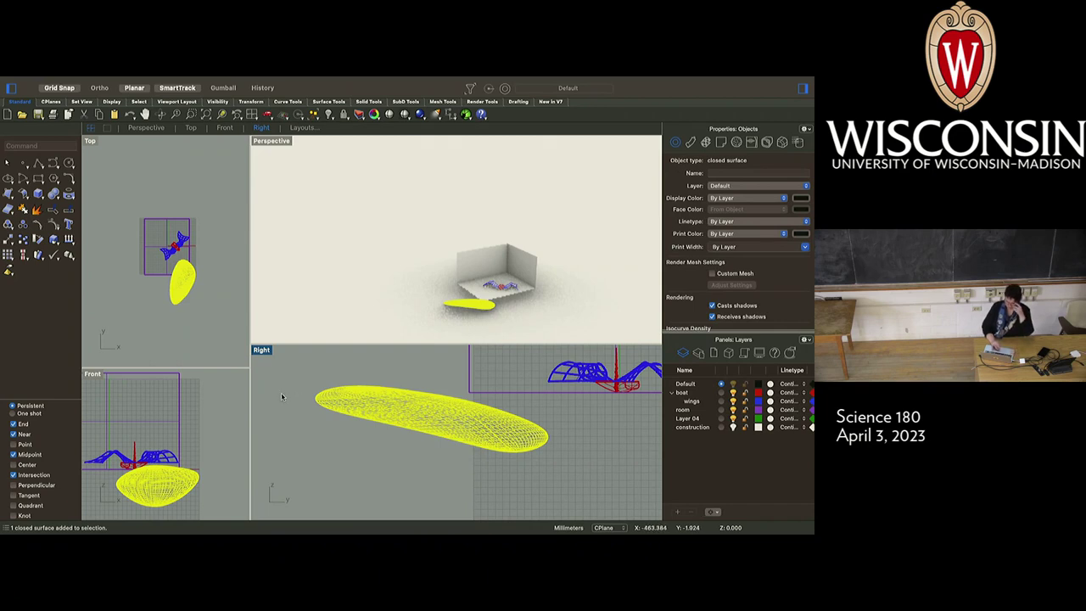
{"action": "left_click", "coordinate": [54, 240]}
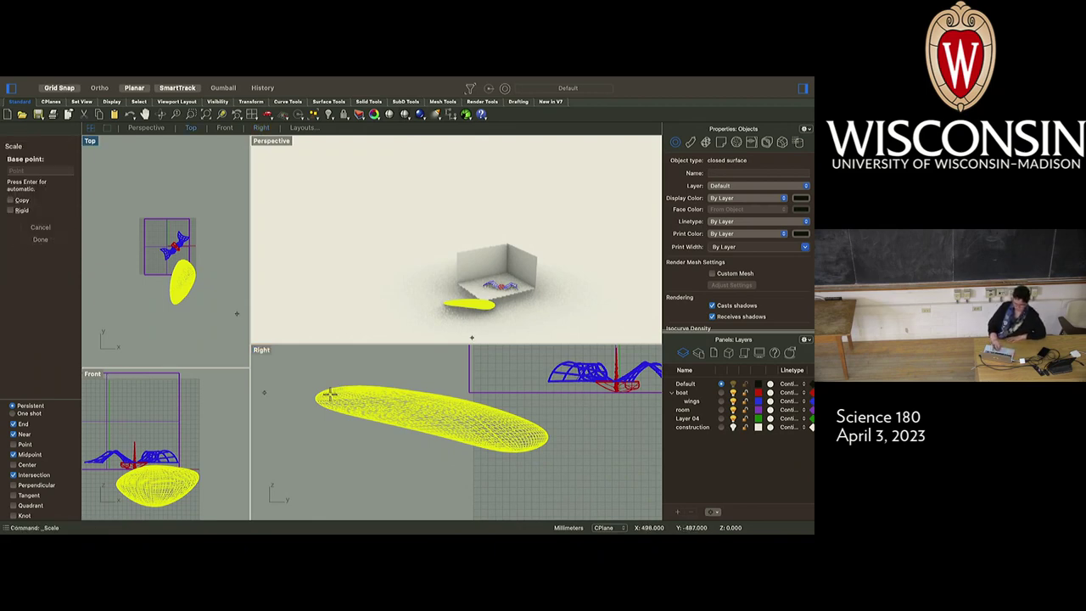
{"action": "left_click", "coordinate": [540, 448]}
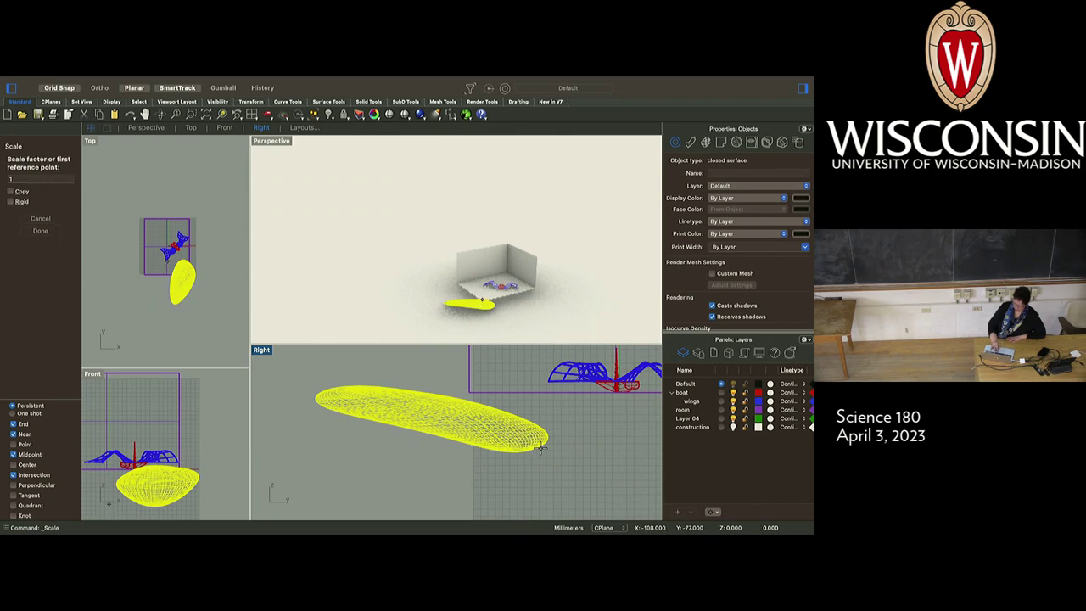
{"action": "left_click", "coordinate": [311, 378]}
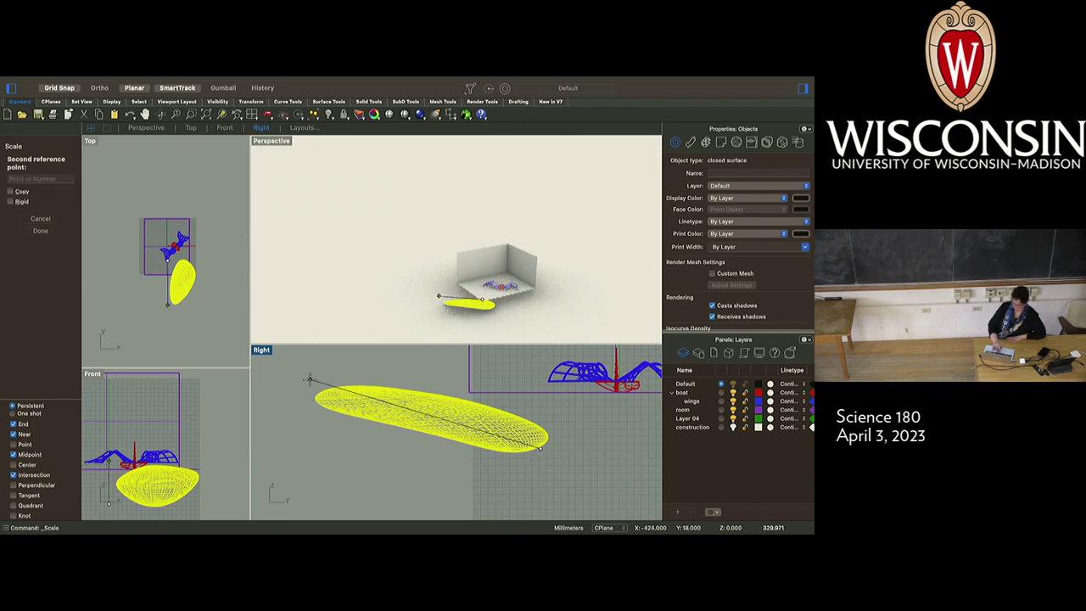
{"action": "left_click", "coordinate": [503, 431]}
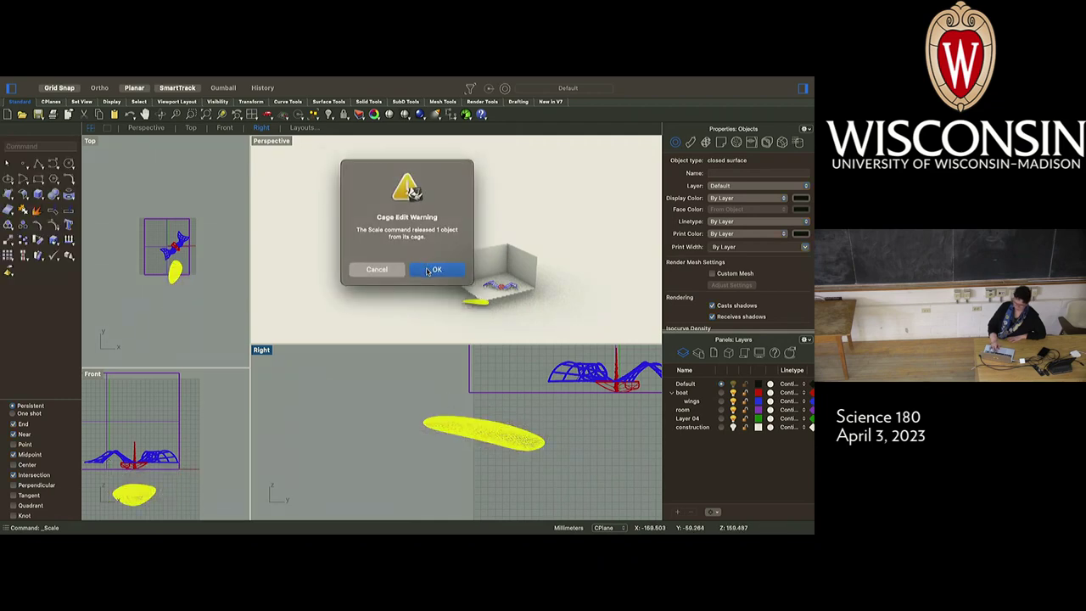
{"action": "left_click", "coordinate": [431, 269]}
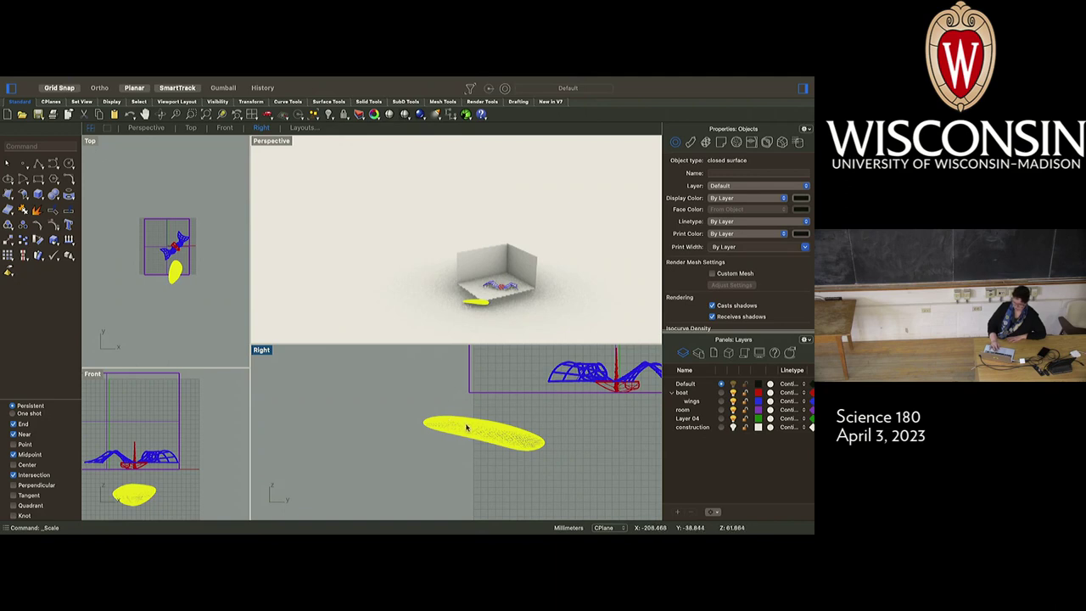
In the Right view, move the scaled shape up and toward the boat so it sits at the edge of the room floor.
{"action": "left_click_drag", "start_coordinate": [466, 426], "coordinate": [511, 384]}
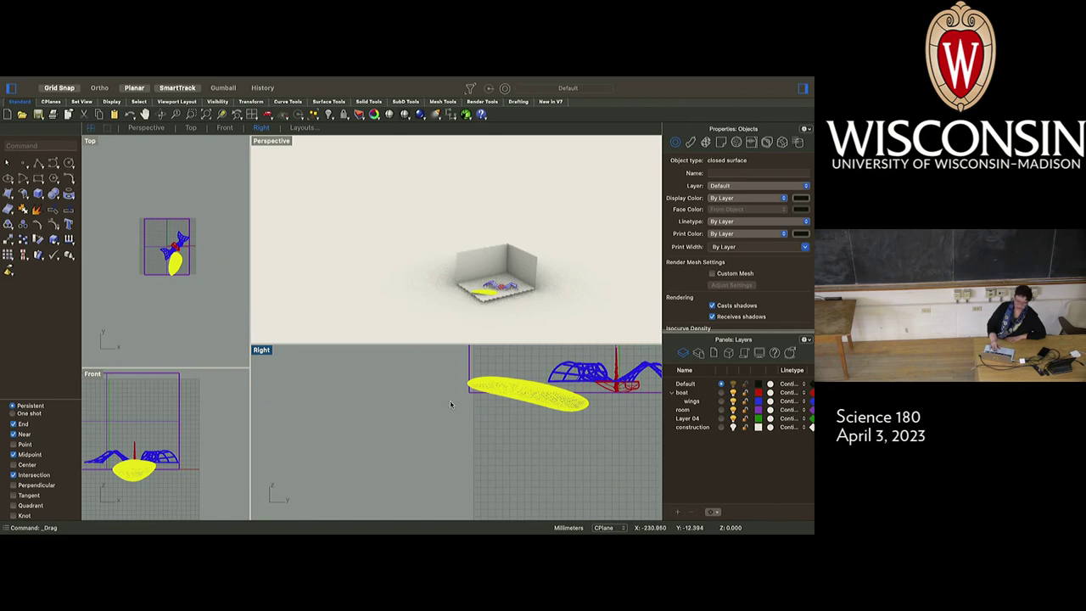
{"action": "scroll", "coordinate": [451, 404], "scroll_direction": "down", "scroll_amount": 5}
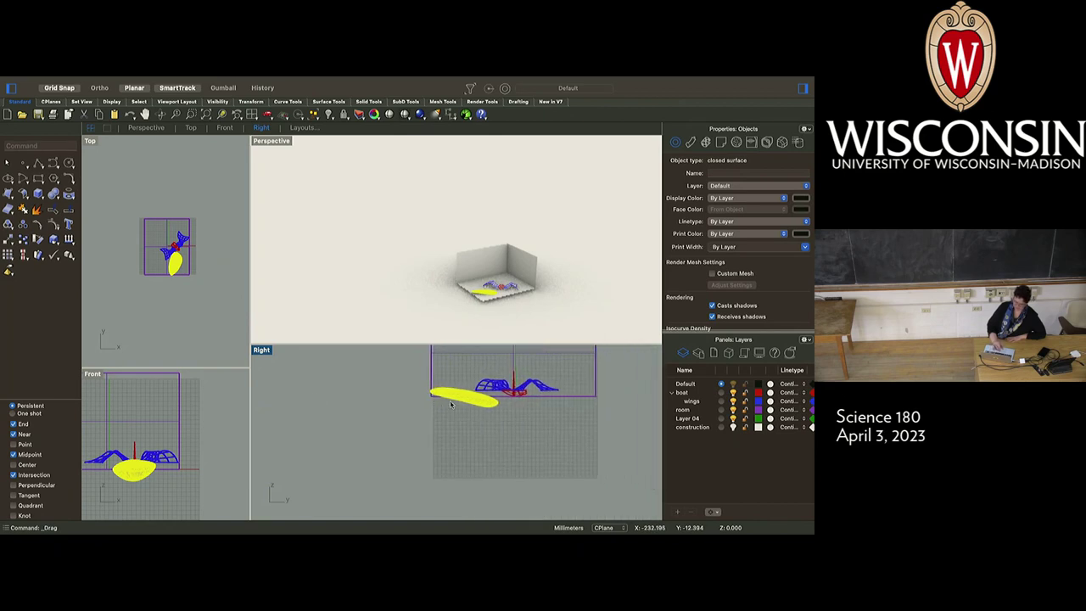
{"action": "scroll", "coordinate": [499, 287], "scroll_direction": "up", "scroll_amount": 3}
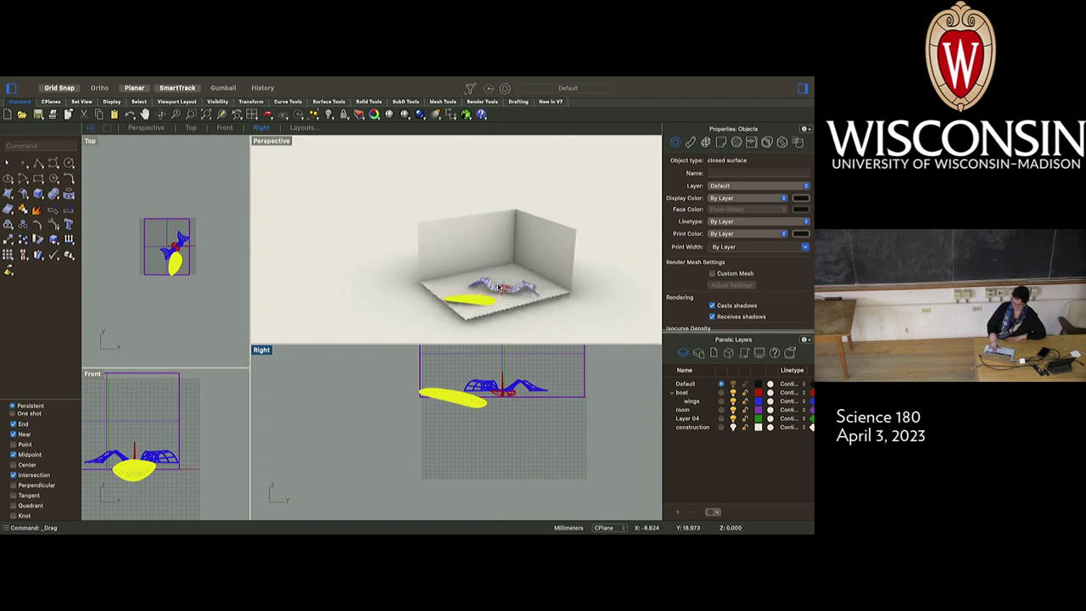
{"action": "scroll", "coordinate": [499, 287], "scroll_direction": "up", "scroll_amount": 3}
{"action": "scroll", "coordinate": [499, 286], "scroll_direction": "down", "scroll_amount": 2}
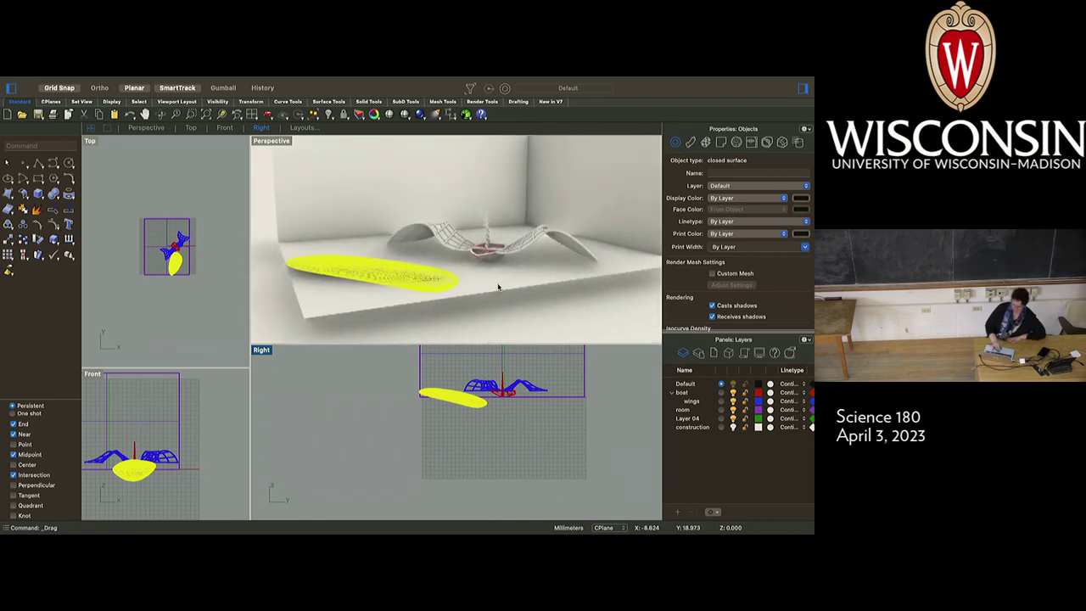
Shift the shape farther back across the room floor in Perspective and raise it in the Right view to the height of the wings.
{"action": "left_click", "coordinate": [391, 271]}
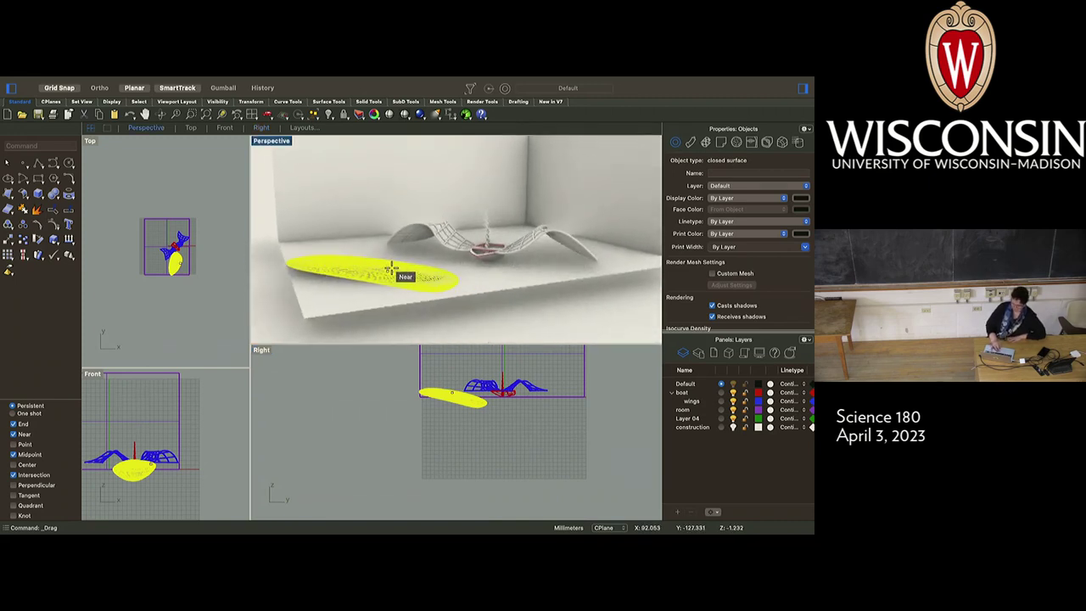
{"action": "mouse_move", "coordinate": [390, 272]}
{"action": "left_mouse_down"}
{"action": "mouse_move", "coordinate": [384, 261]}
{"action": "mouse_move", "coordinate": [395, 257]}
{"action": "left_mouse_up"}
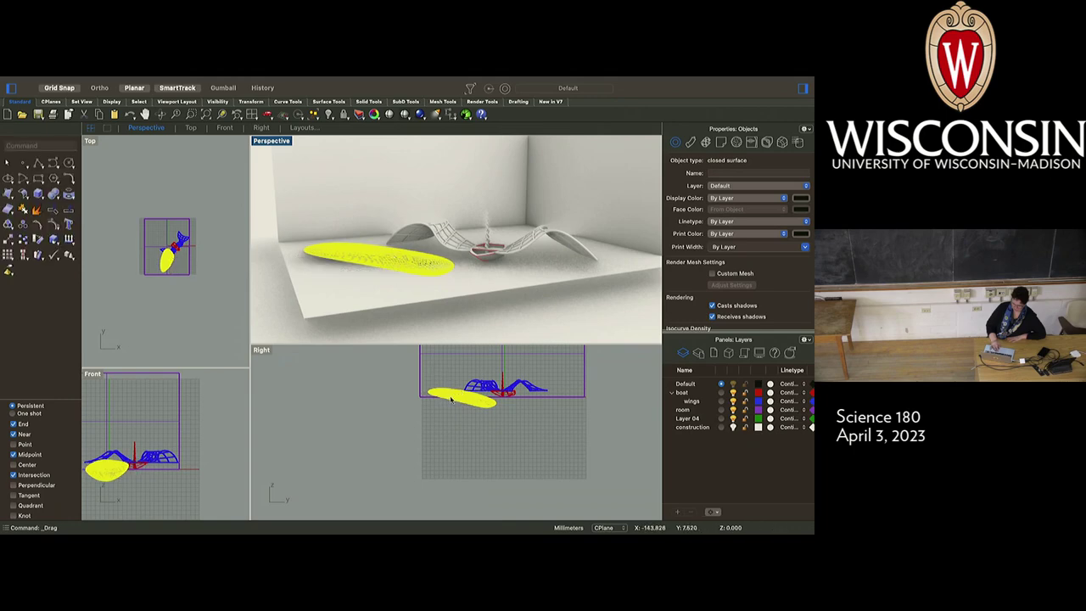
{"action": "left_click_drag", "start_coordinate": [452, 399], "coordinate": [475, 388]}
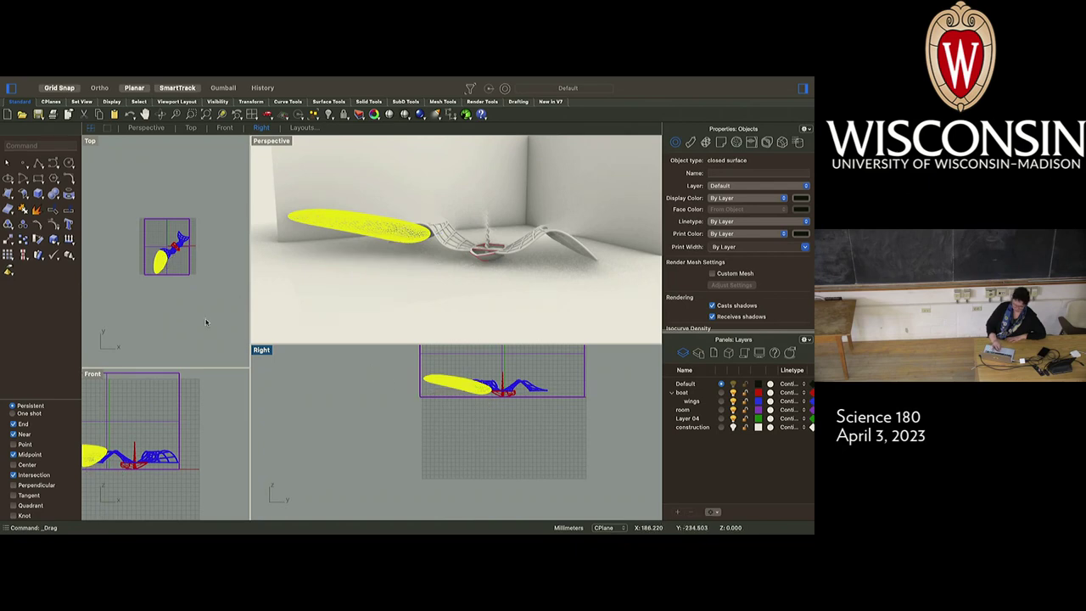
Rotate the deformed shape about its lower end in the Right view until it lies nearly level, then shift it in front of the boat in Top.
{"action": "left_click", "coordinate": [38, 240]}
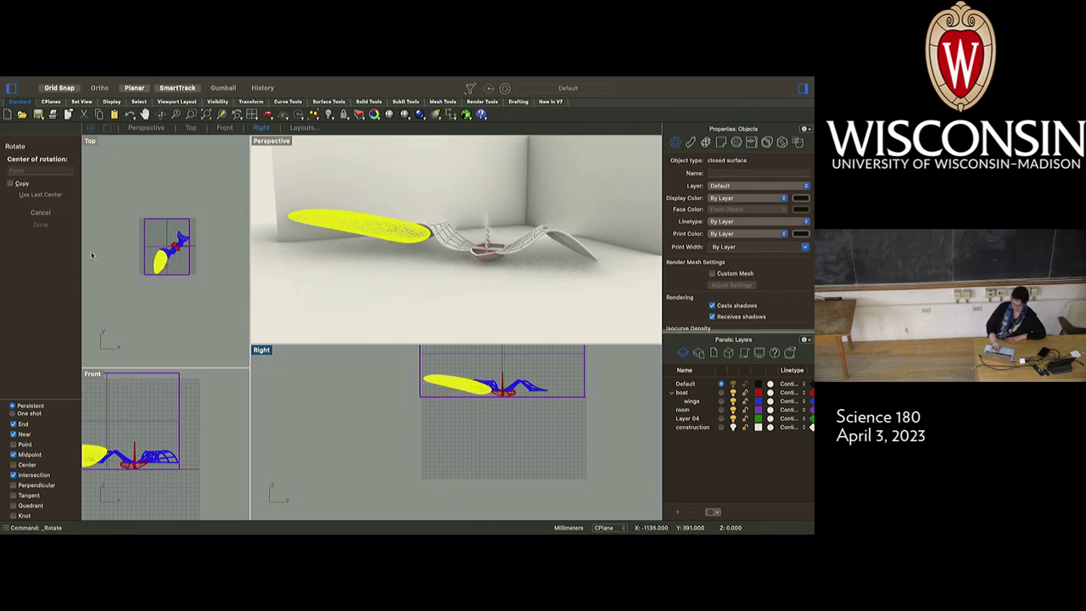
{"action": "left_click", "coordinate": [482, 395]}
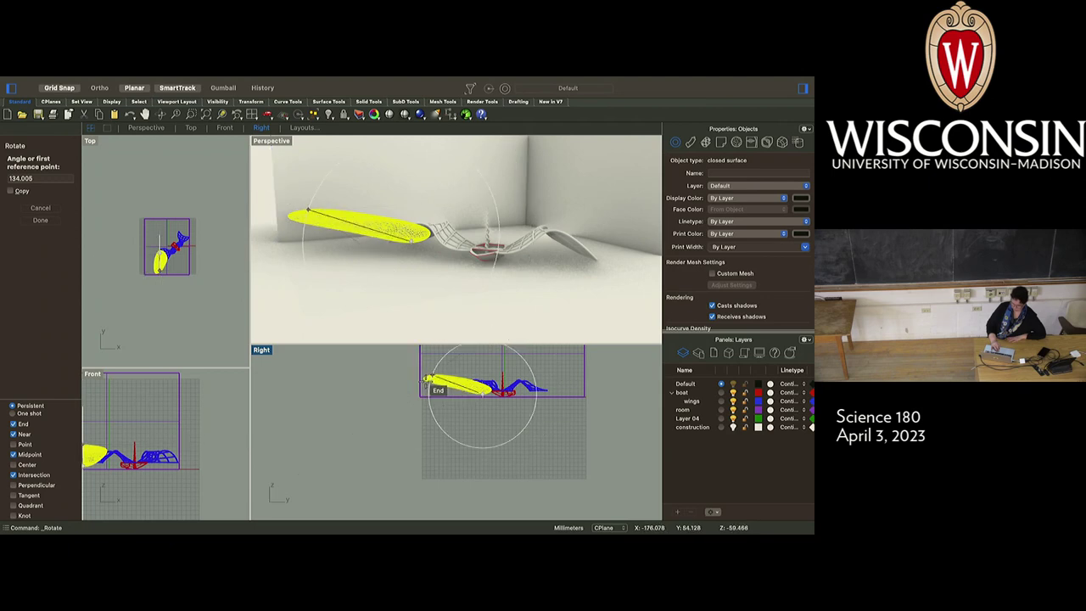
{"action": "scroll", "coordinate": [426, 383], "scroll_direction": "up", "scroll_amount": 6}
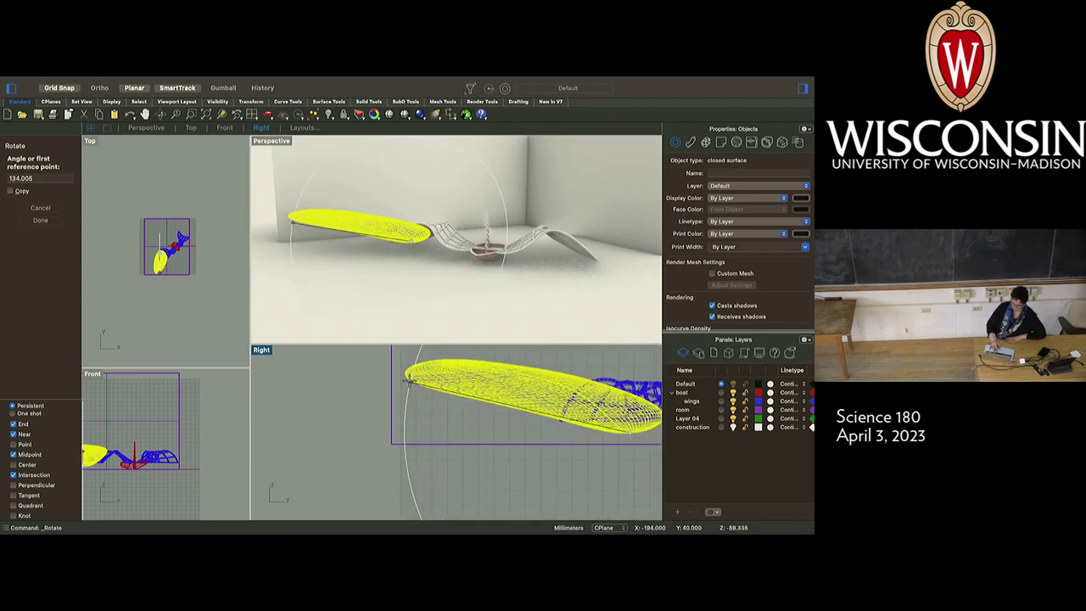
{"action": "left_click", "coordinate": [408, 380]}
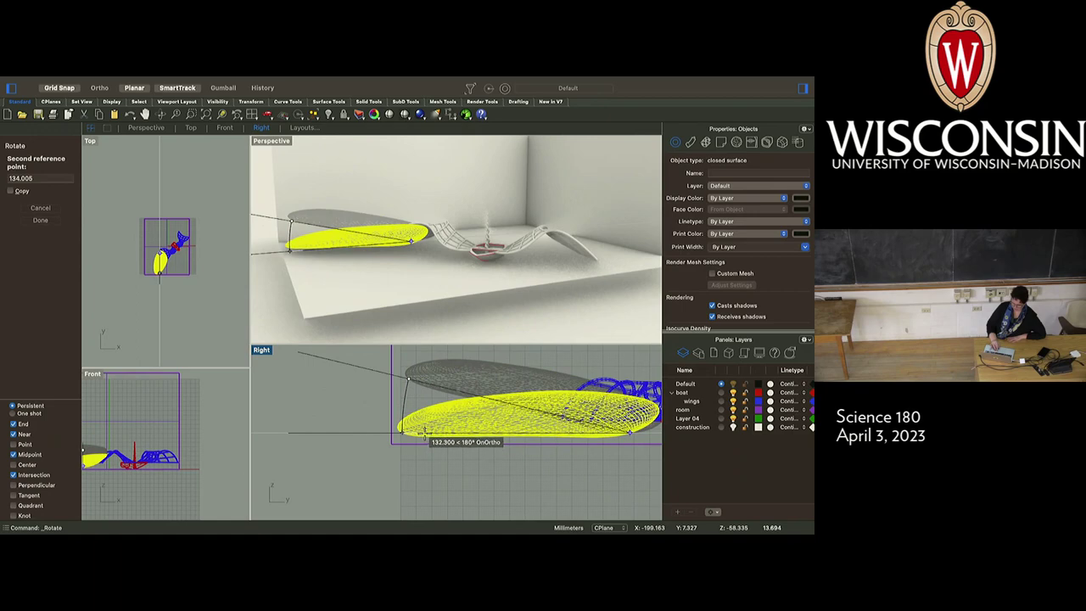
{"action": "left_click", "coordinate": [424, 436]}
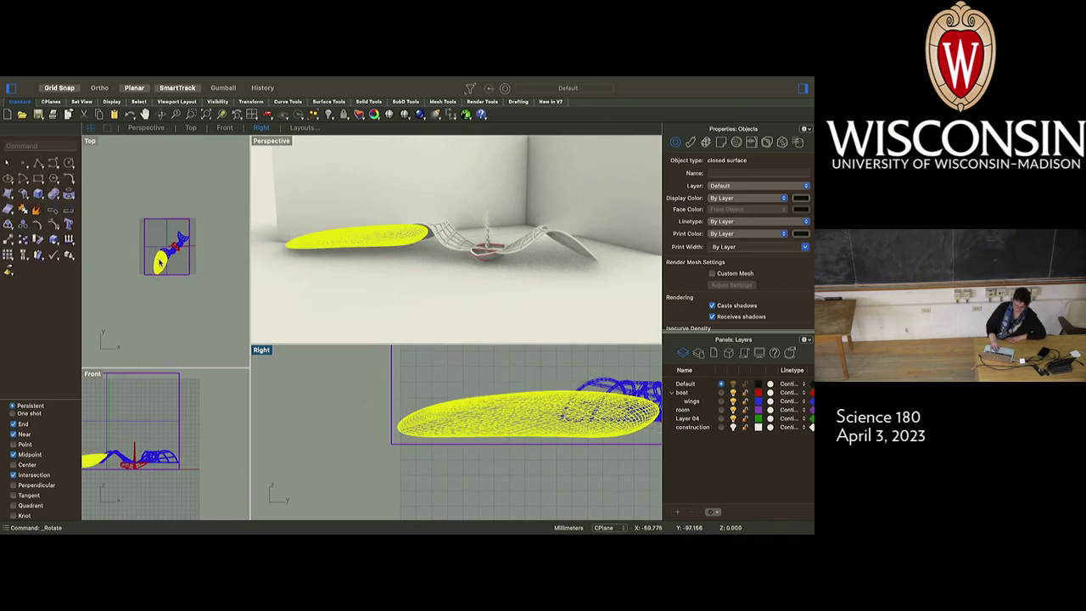
{"action": "left_click_drag", "start_coordinate": [162, 259], "coordinate": [180, 268]}
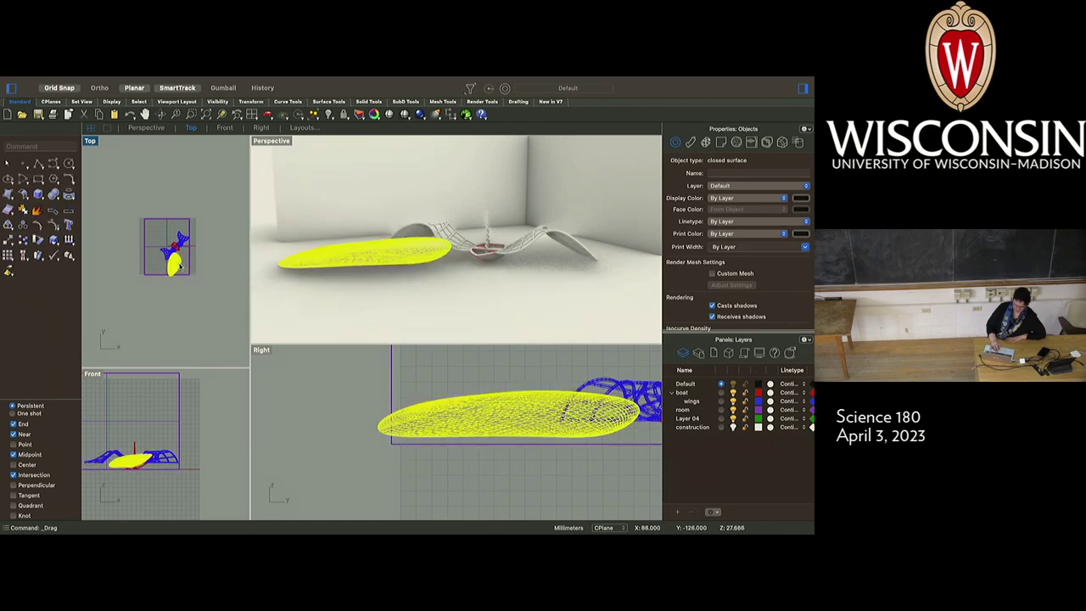
{"action": "left_click", "coordinate": [141, 311]}
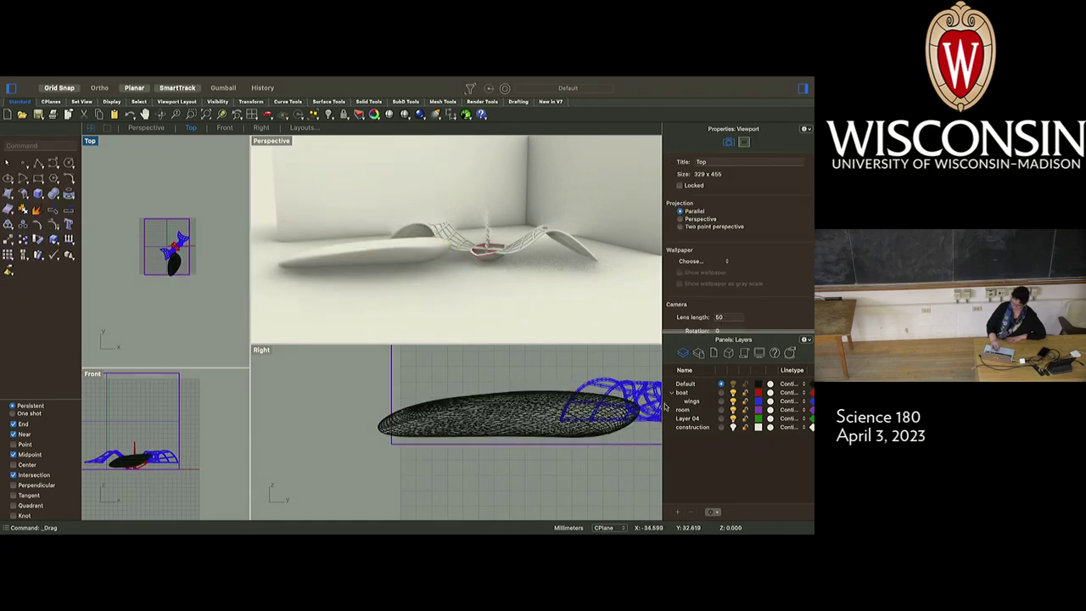
Select all objects on the boat layer and its wings sublayer.
{"action": "left_click", "coordinate": [711, 393]}
{"action": "right_click", "coordinate": [708, 395]}
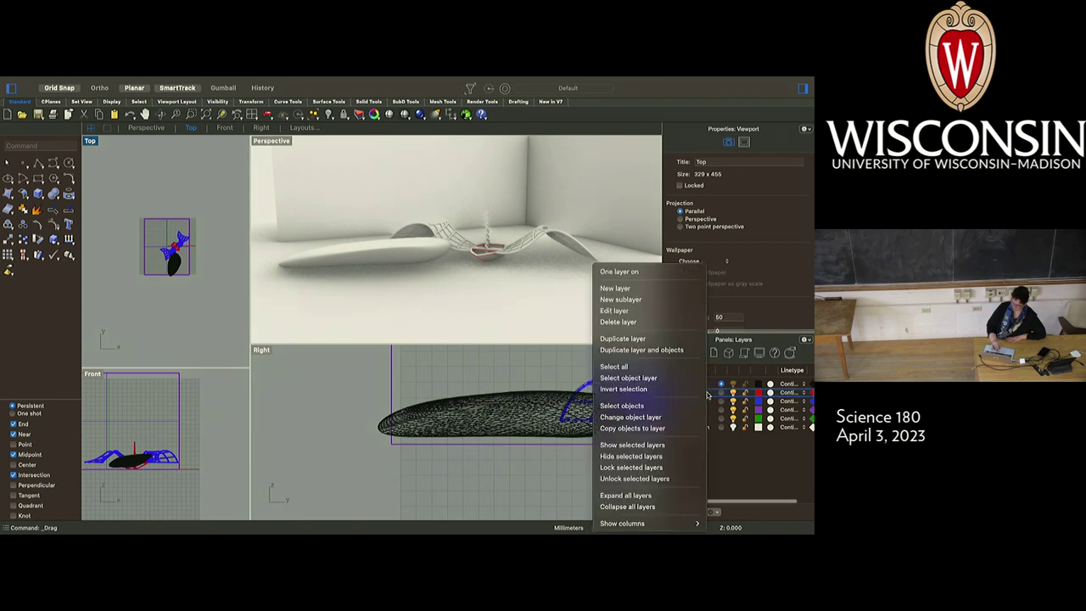
{"action": "left_click", "coordinate": [626, 406]}
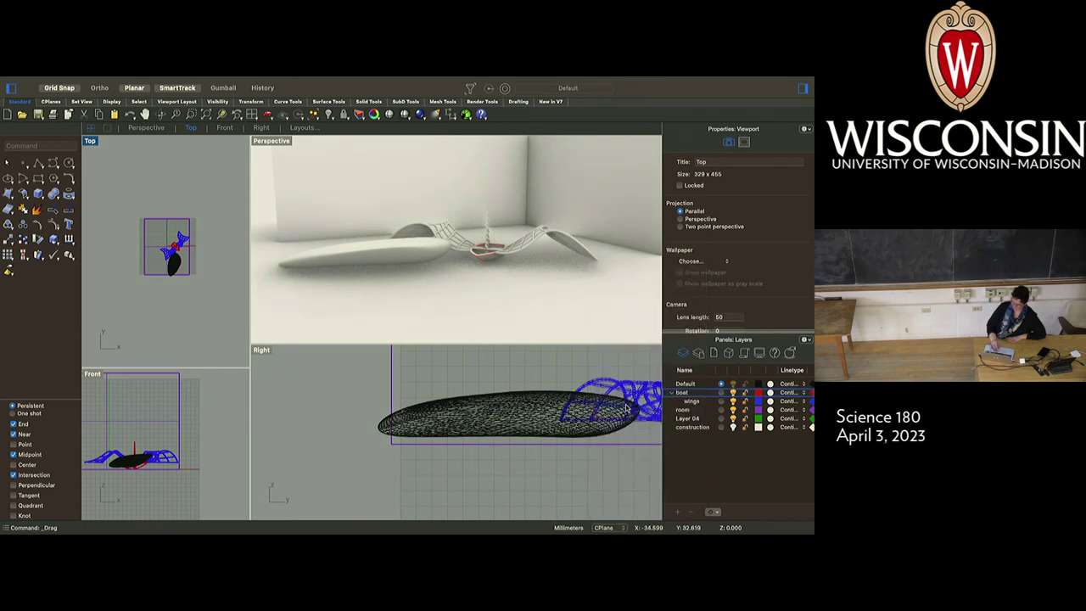
{"action": "right_click", "coordinate": [692, 403]}
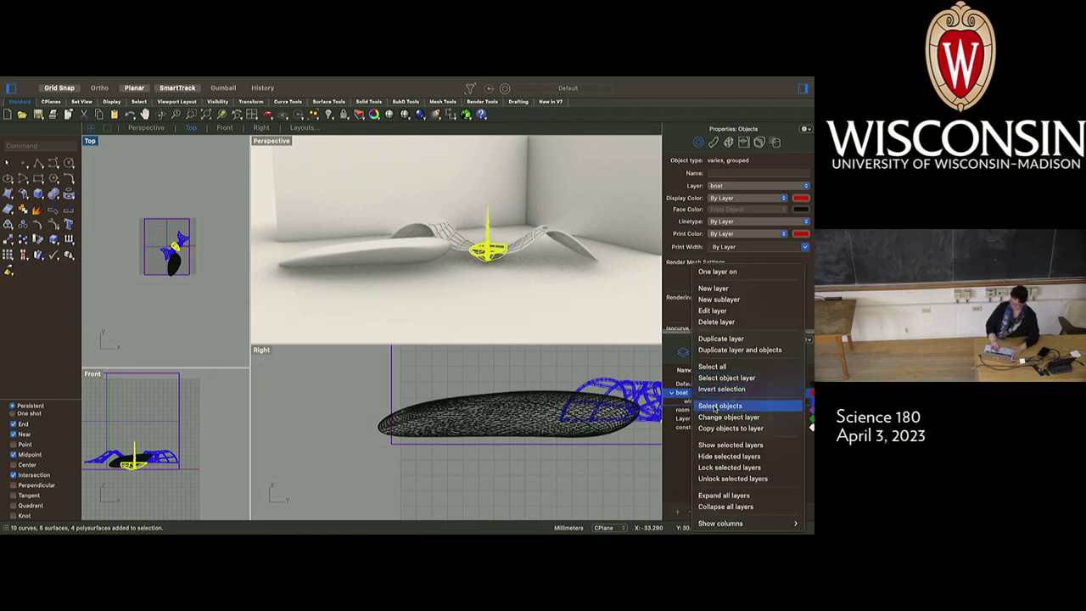
{"action": "left_click", "coordinate": [715, 408]}
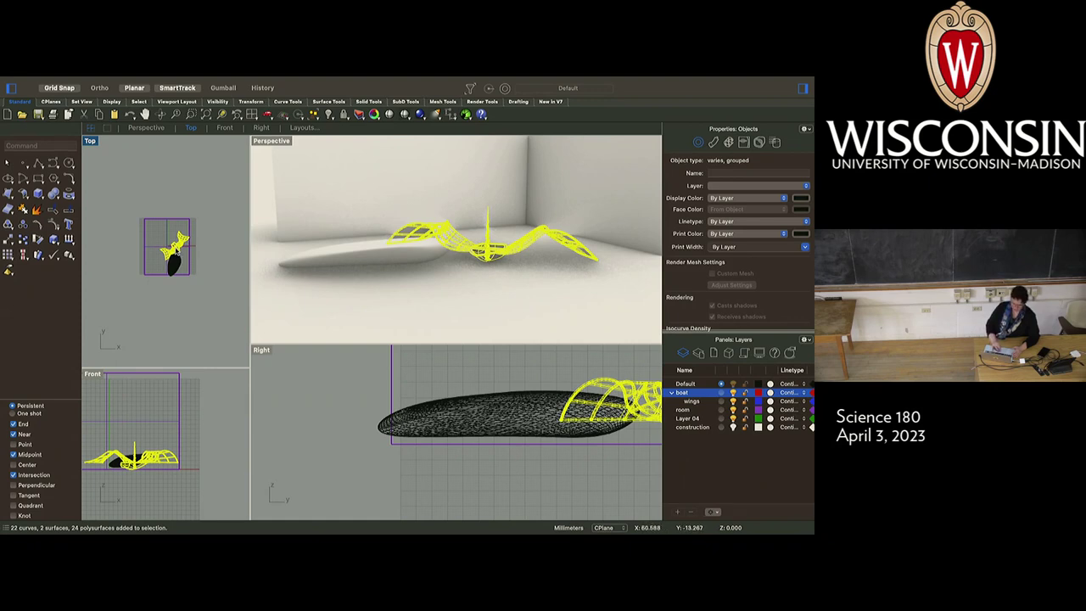
Undo a trial move of the boat and wings in the Top view and disable all object snaps.
{"action": "left_click_drag", "start_coordinate": [175, 247], "coordinate": [163, 243]}
{"action": "key", "text": "super+z"}
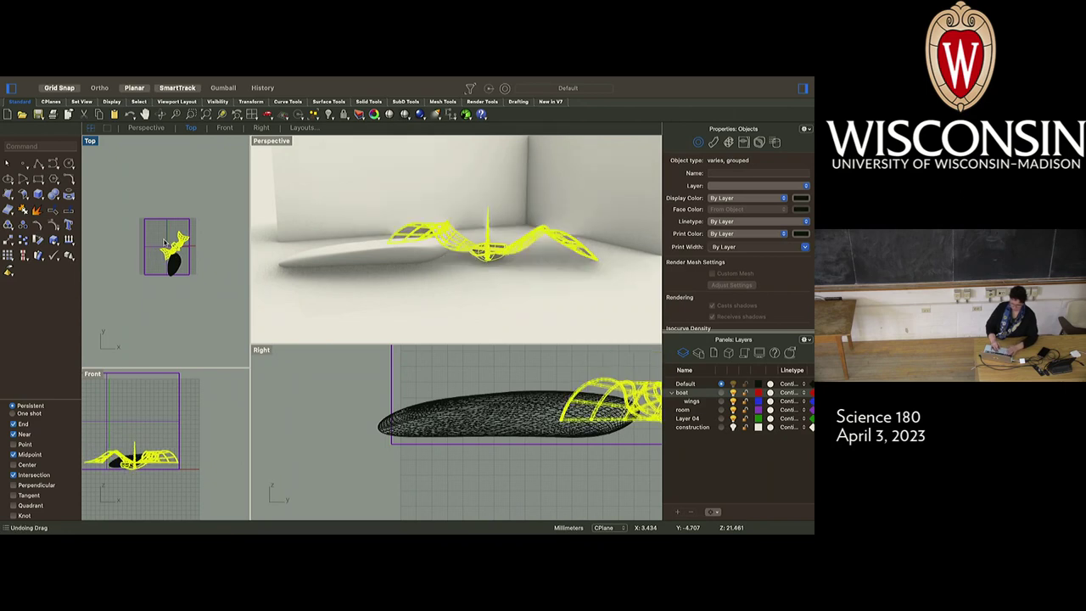
{"action": "scroll", "coordinate": [23, 494], "scroll_direction": "down", "scroll_amount": 5}
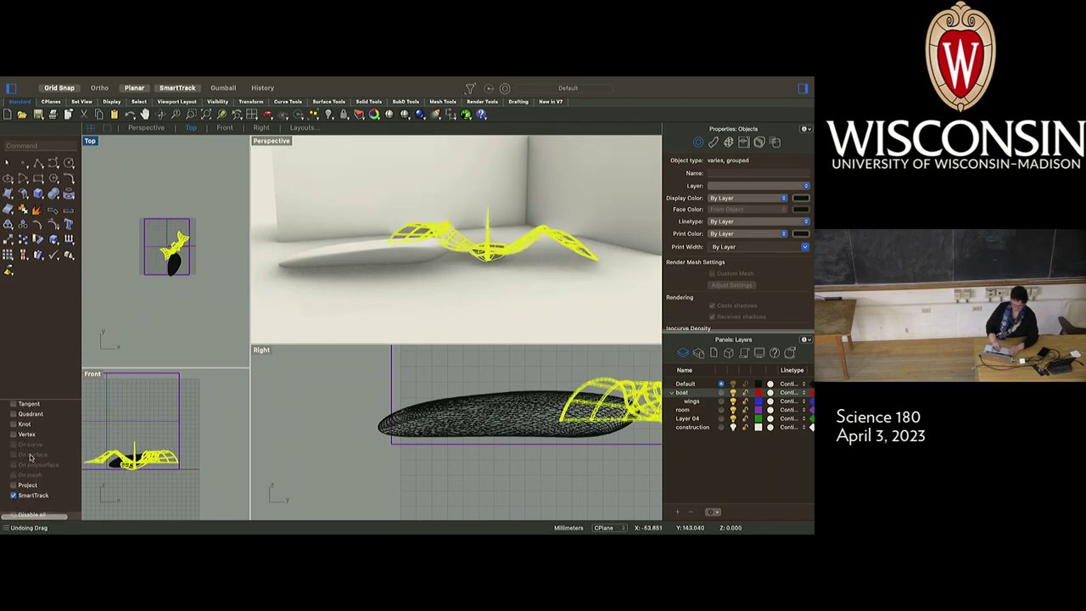
{"action": "left_click_drag", "start_coordinate": [58, 399], "coordinate": [66, 284]}
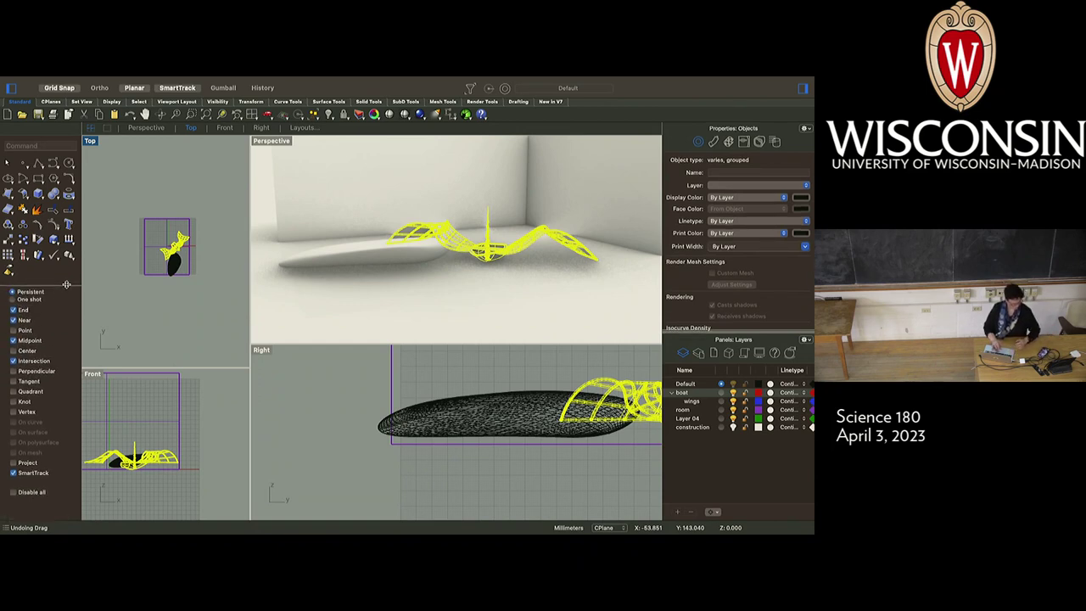
{"action": "left_click", "coordinate": [13, 493]}
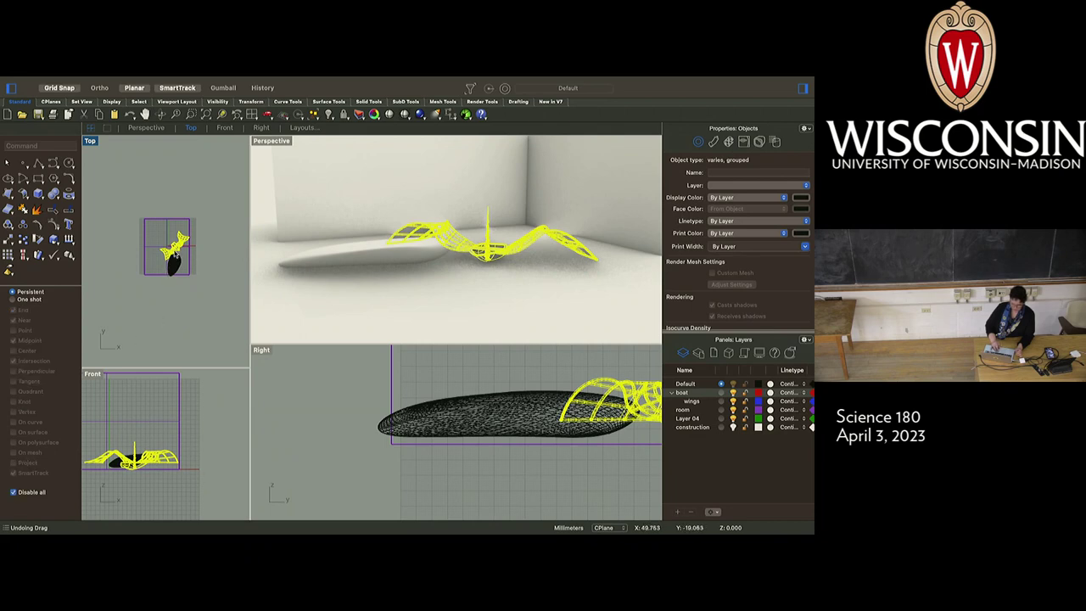
Move the boat and wings about 102 mm across the room floor in the Top view, away from the deformed shape, and deselect them.
{"action": "left_click_drag", "start_coordinate": [610, 407], "coordinate": [655, 414]}
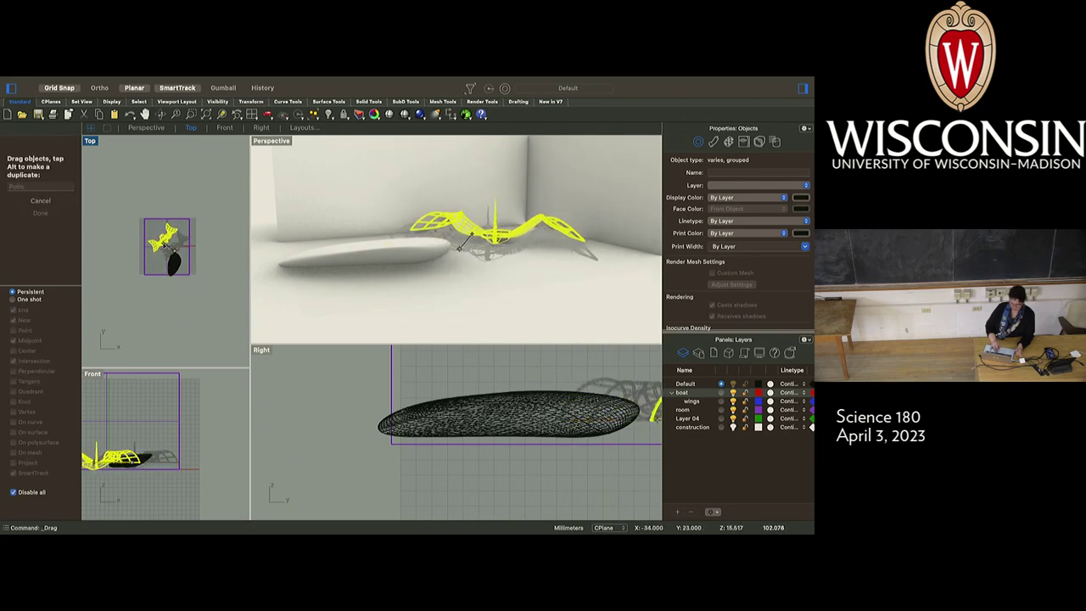
{"action": "left_click_drag", "start_coordinate": [166, 245], "coordinate": [164, 245]}
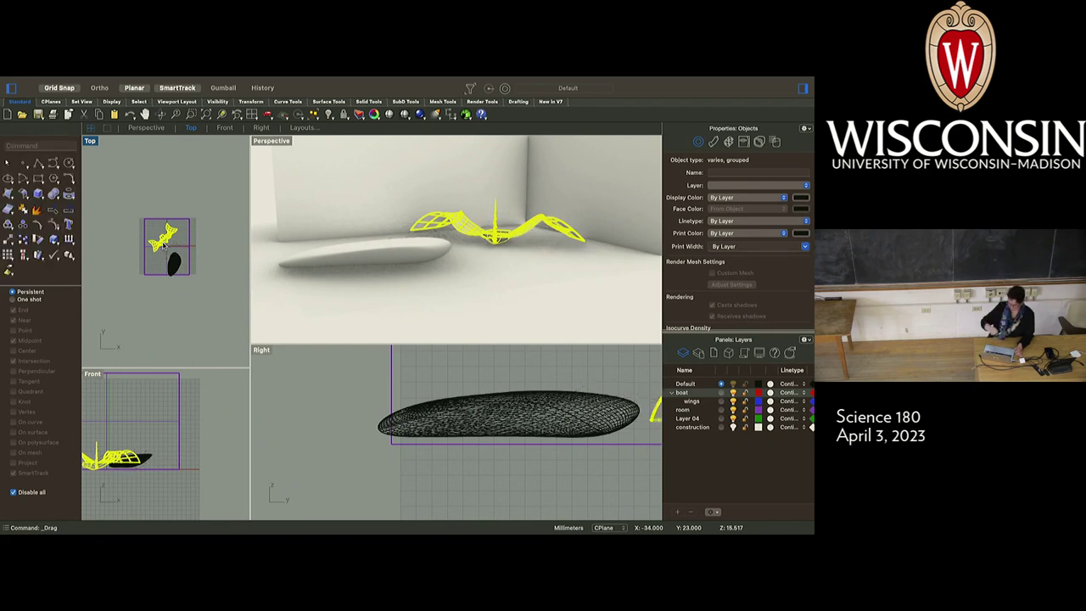
{"action": "key", "text": "Escape"}
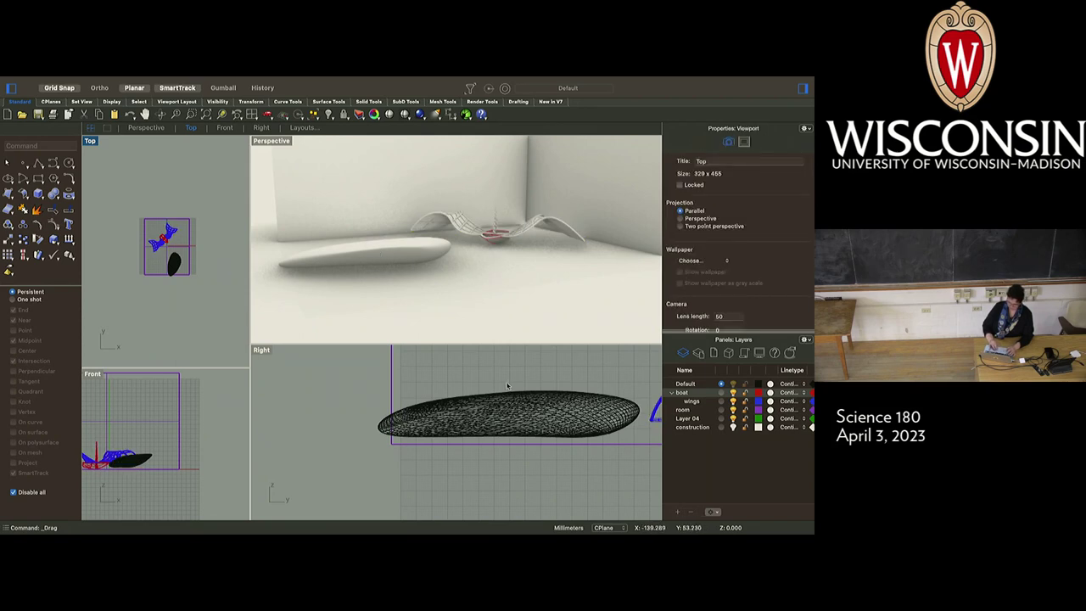
Lower the deformed shape onto the room floor line in the Right view and view the whole room in Perspective.
{"action": "left_click", "coordinate": [516, 419]}
{"action": "left_click_drag", "start_coordinate": [516, 419], "coordinate": [517, 417]}
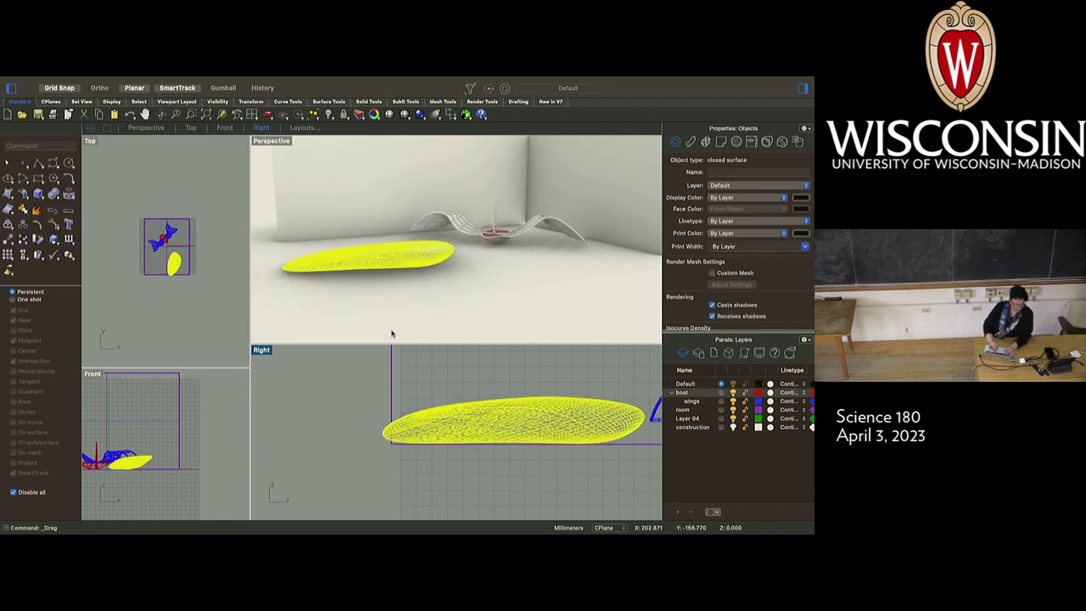
{"action": "scroll", "coordinate": [432, 293], "scroll_direction": "down", "scroll_amount": 5}
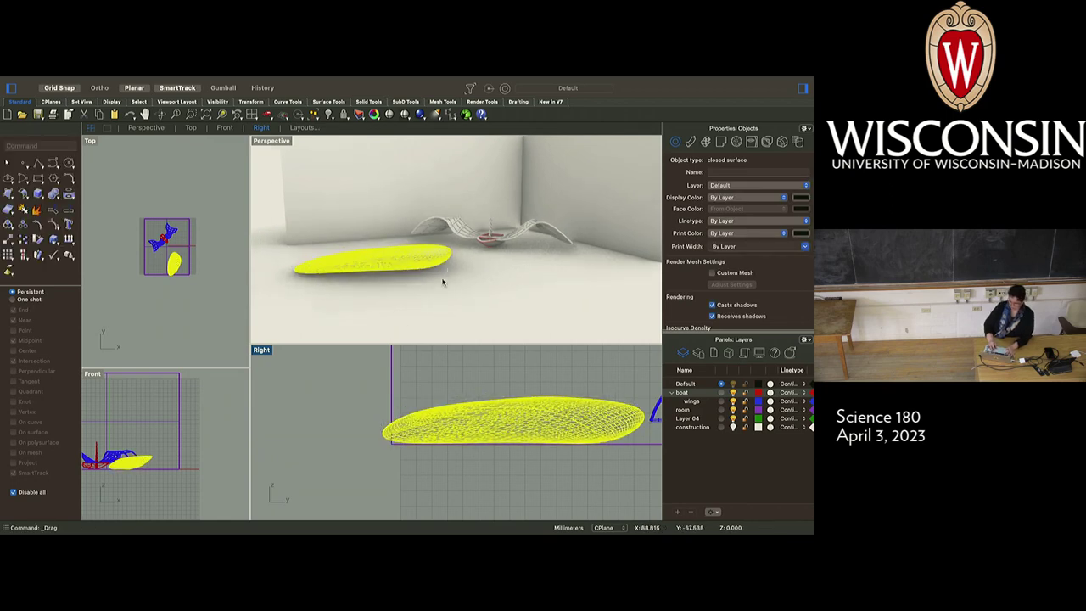
{"action": "scroll", "coordinate": [424, 314], "scroll_direction": "up", "scroll_amount": 5}
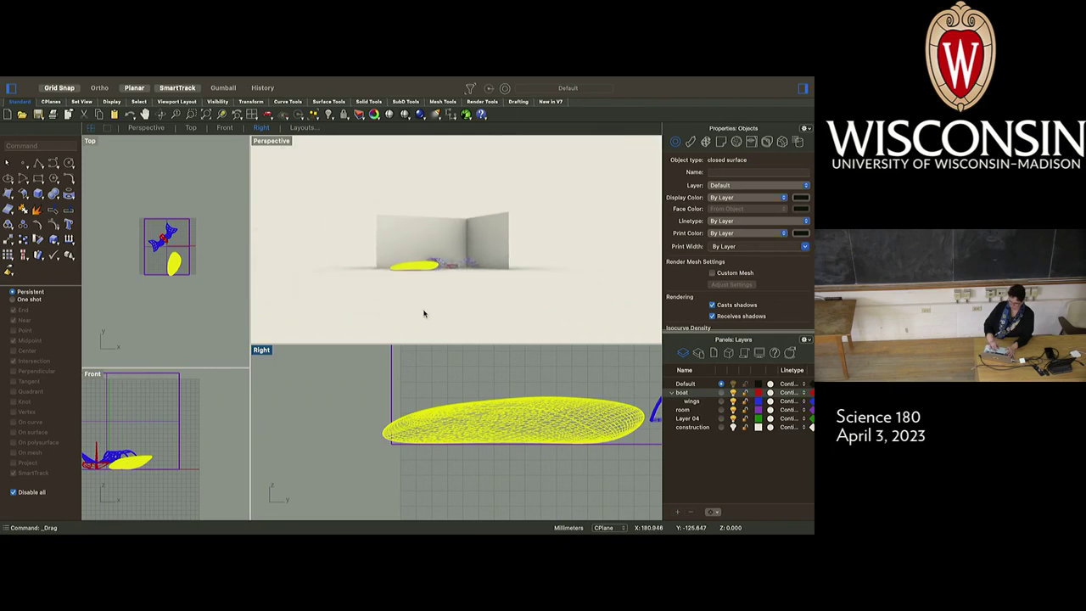